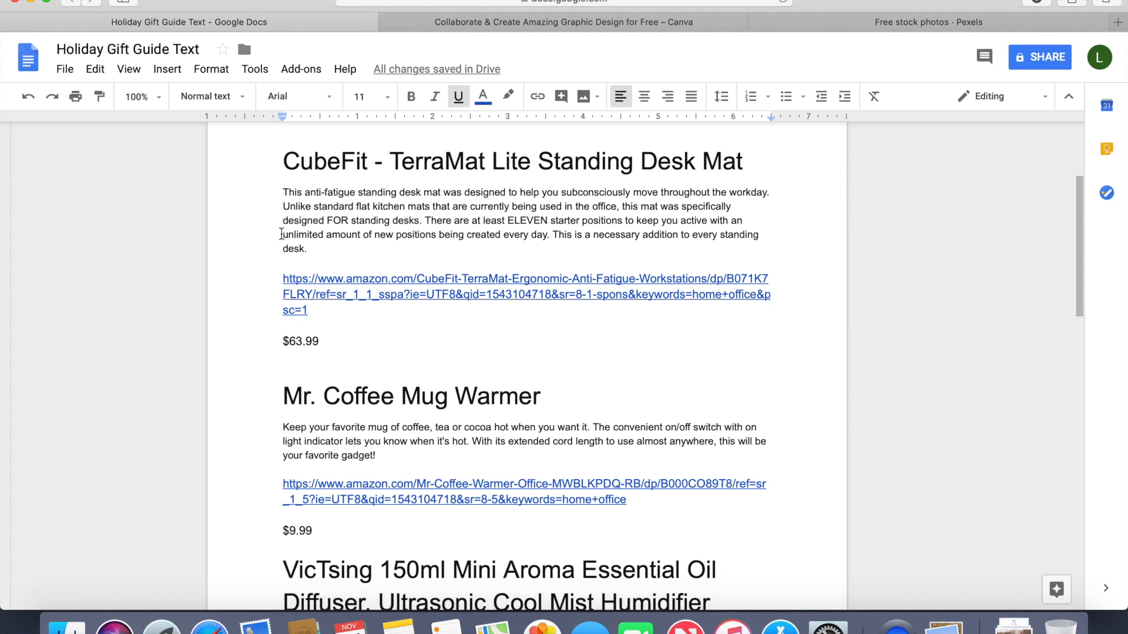
# Review the product descriptions, links and prices in the Holiday Gift Guide Text document
pyautogui.scroll(-4, 281, 216)
pyautogui.click(273, 468)
pyautogui.scroll(15, 273, 468)
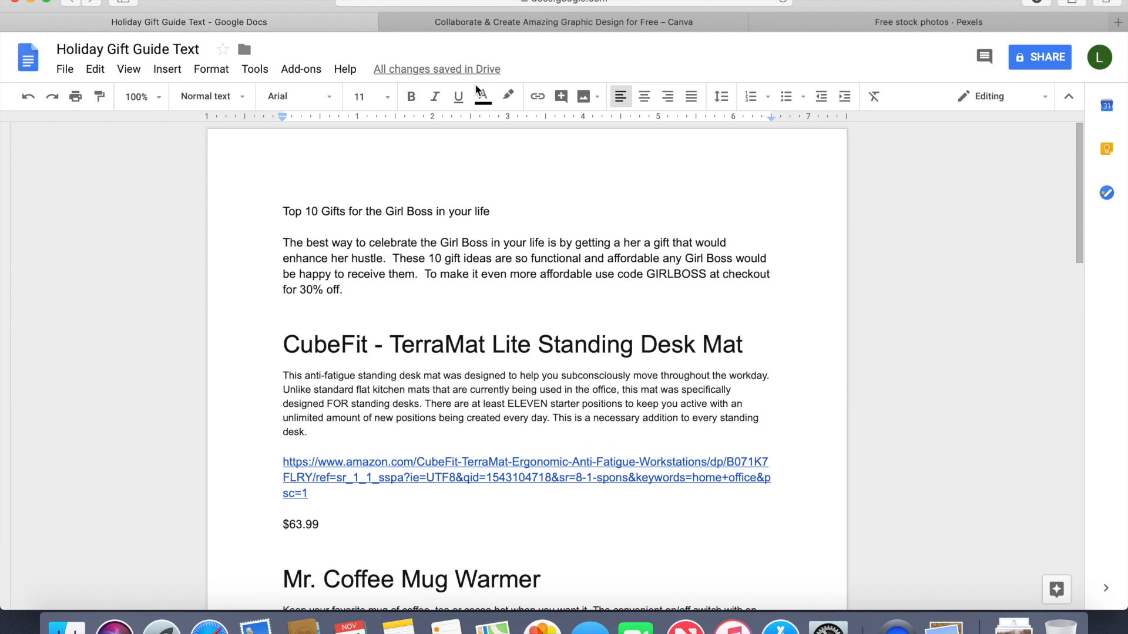
# Switch to Canva and sign up as a Small Business with the existing Google account
pyautogui.click(483, 22)
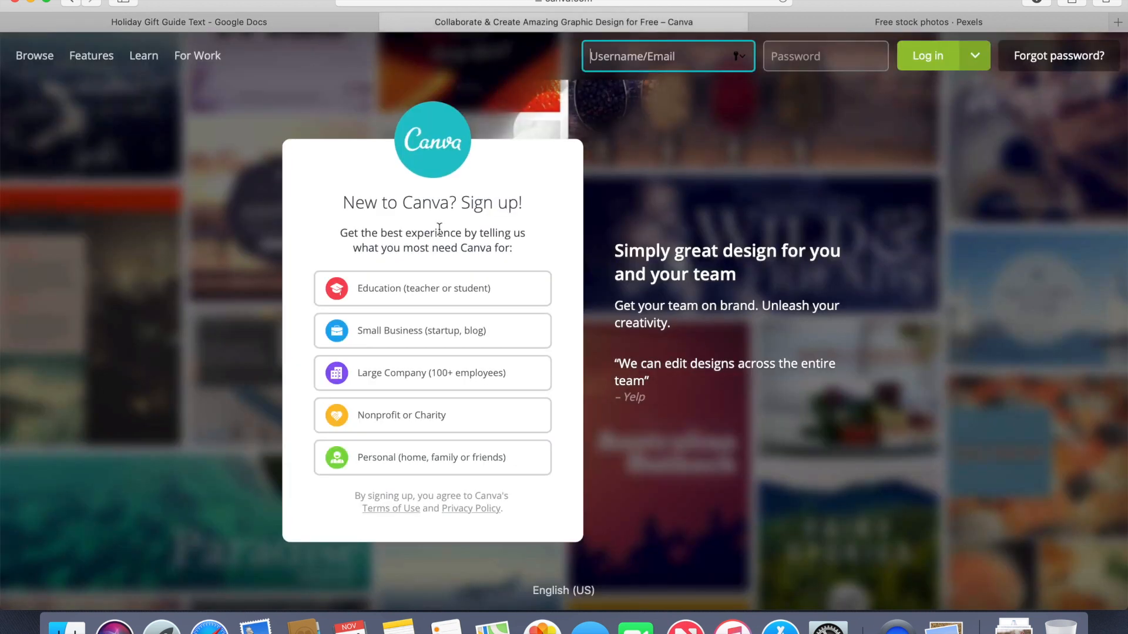
pyautogui.click(433, 332)
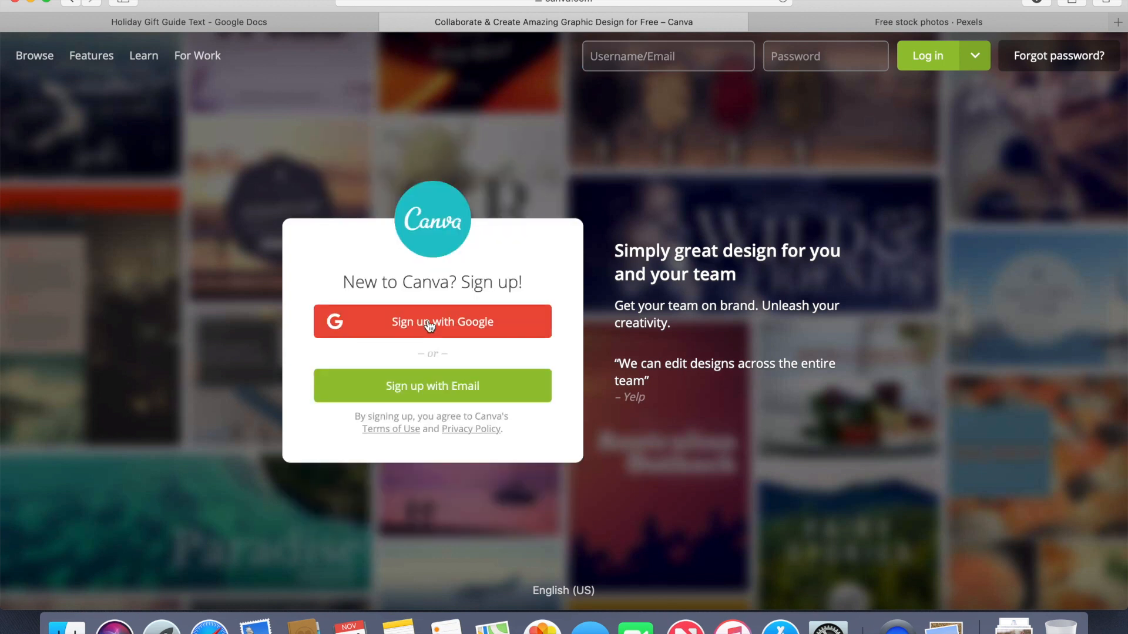
pyautogui.click(430, 325)
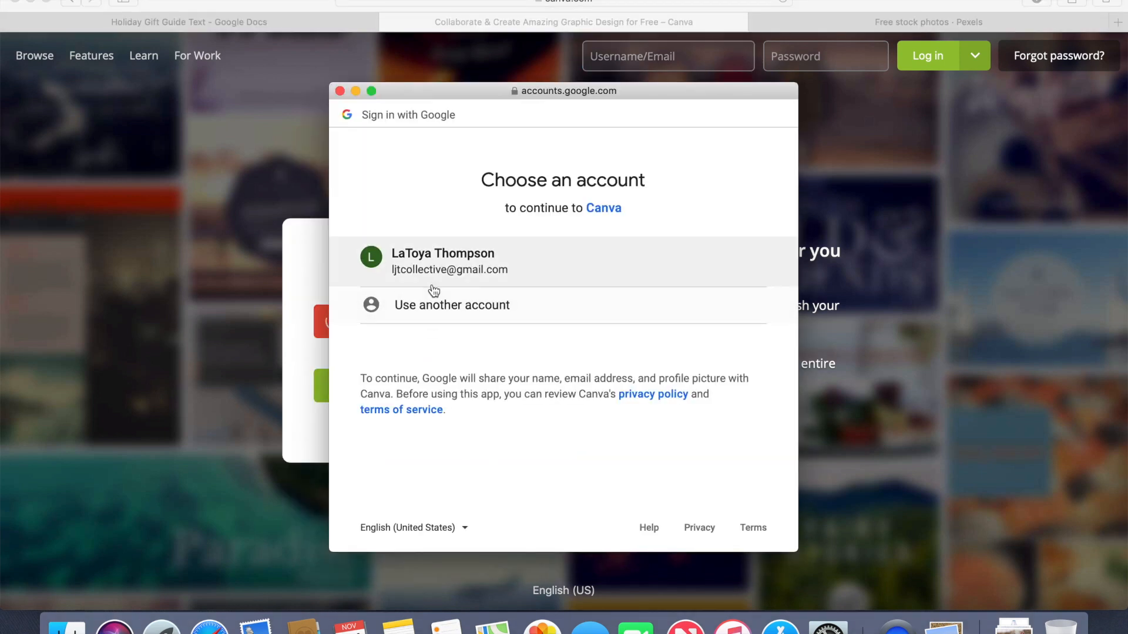
pyautogui.click(433, 286)
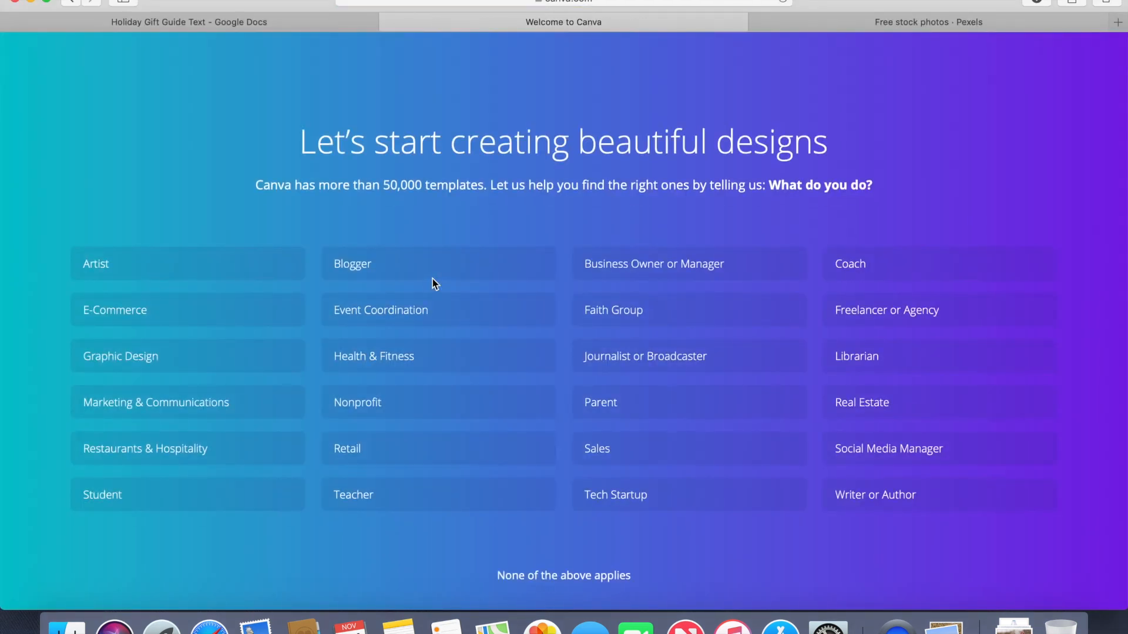
# Set the occupation to Business Owner or Manager and skip inviting team members
pyautogui.click(725, 267)
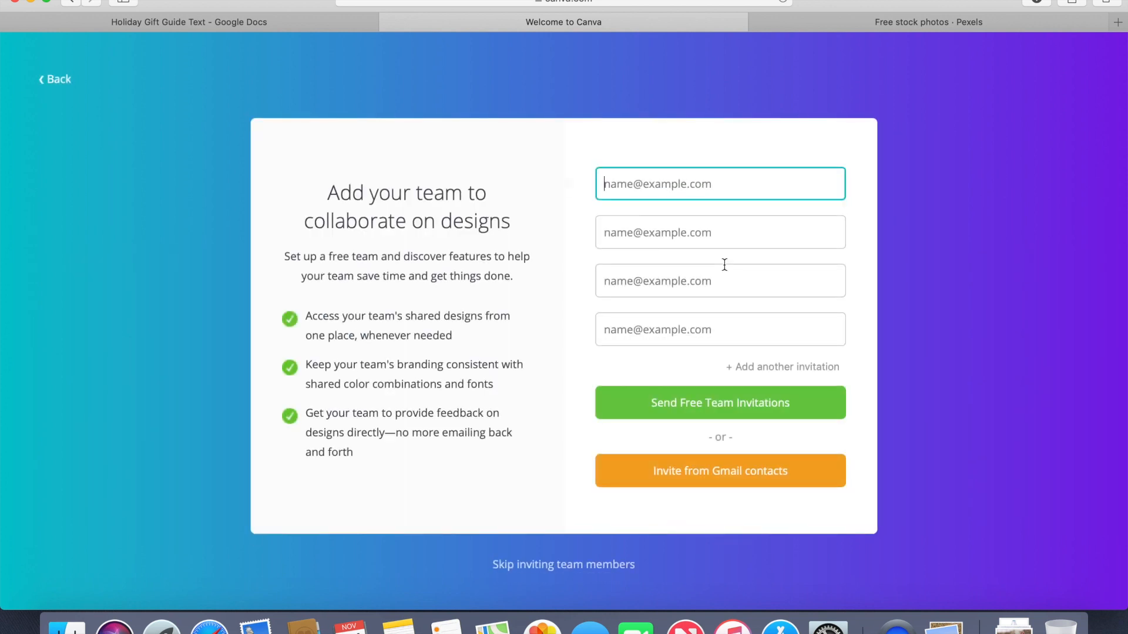
pyautogui.click(559, 565)
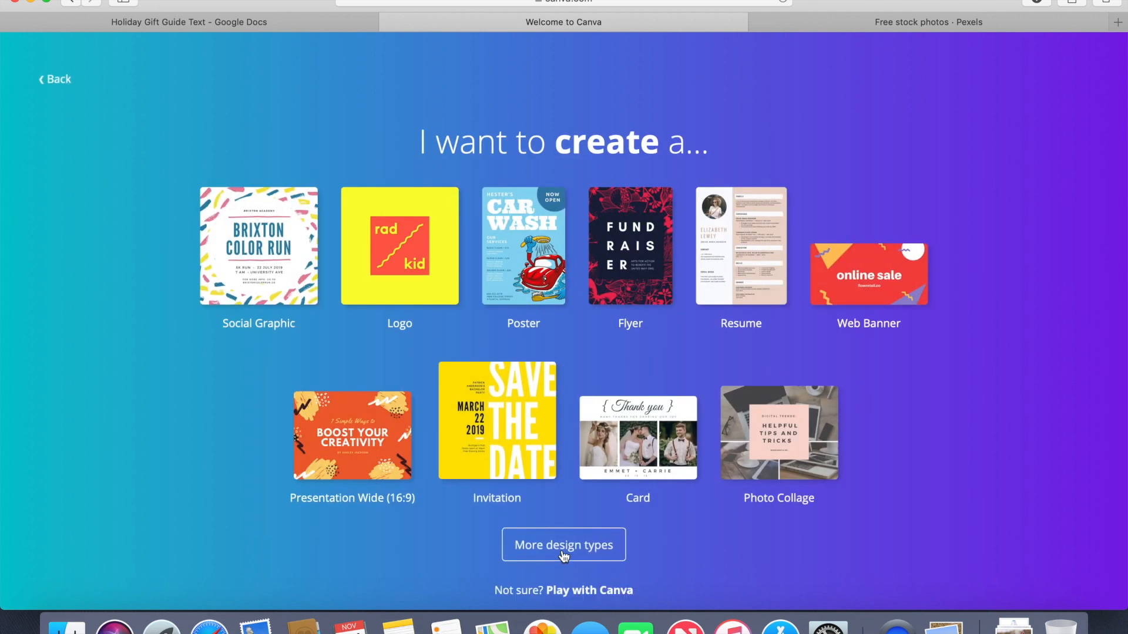
# Look beyond the suggested design types and create a new A4 Document design
pyautogui.click(563, 552)
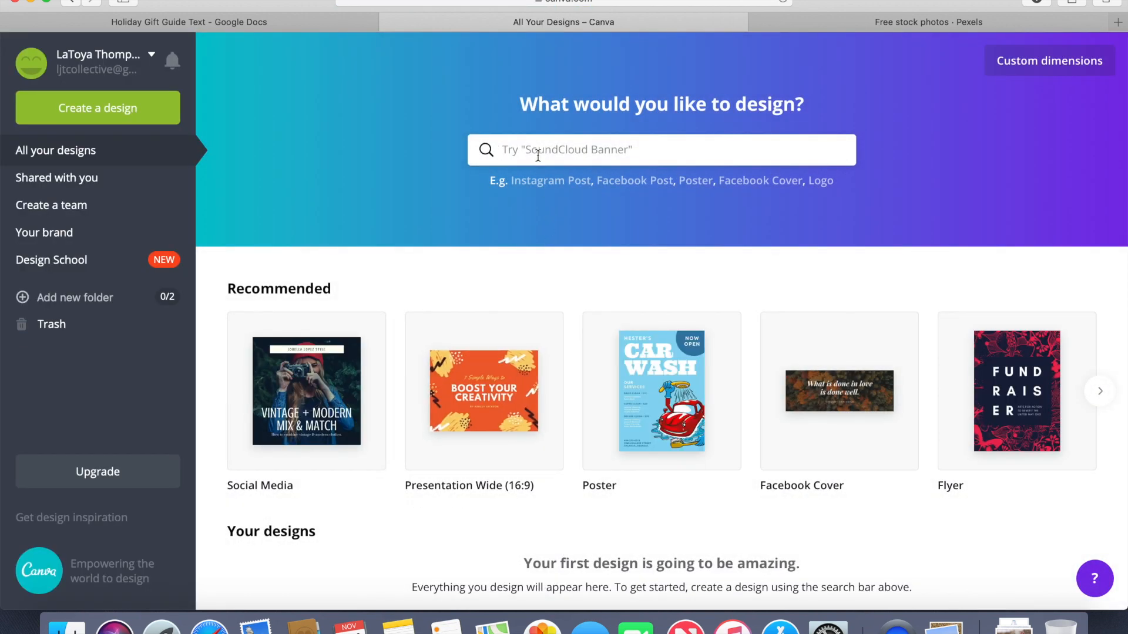
pyautogui.write('a4')
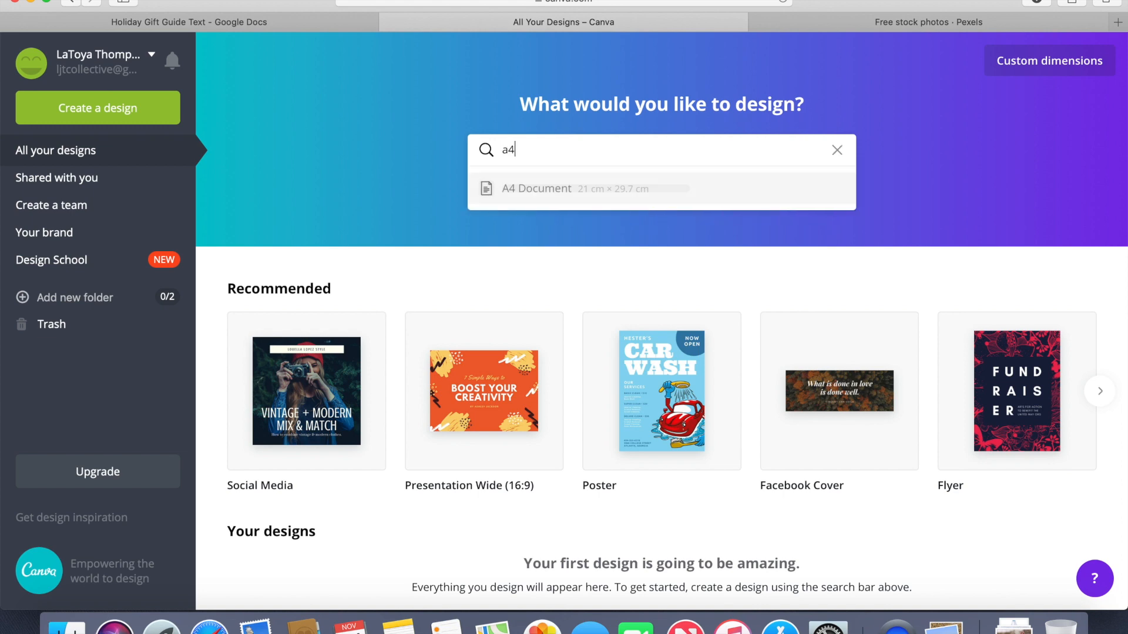
pyautogui.click(557, 194)
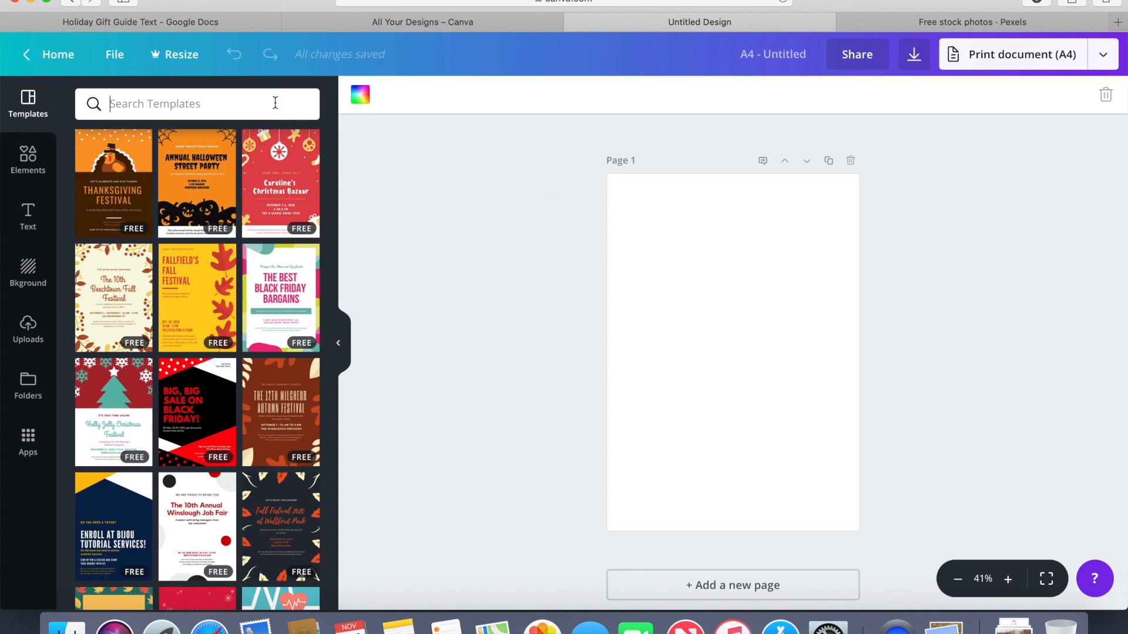
# Search the templates for "float clothing" and apply the End of Summer Clearance Sale 2020 page from the Float Clothing Flyer Layout
pyautogui.write('float clo')
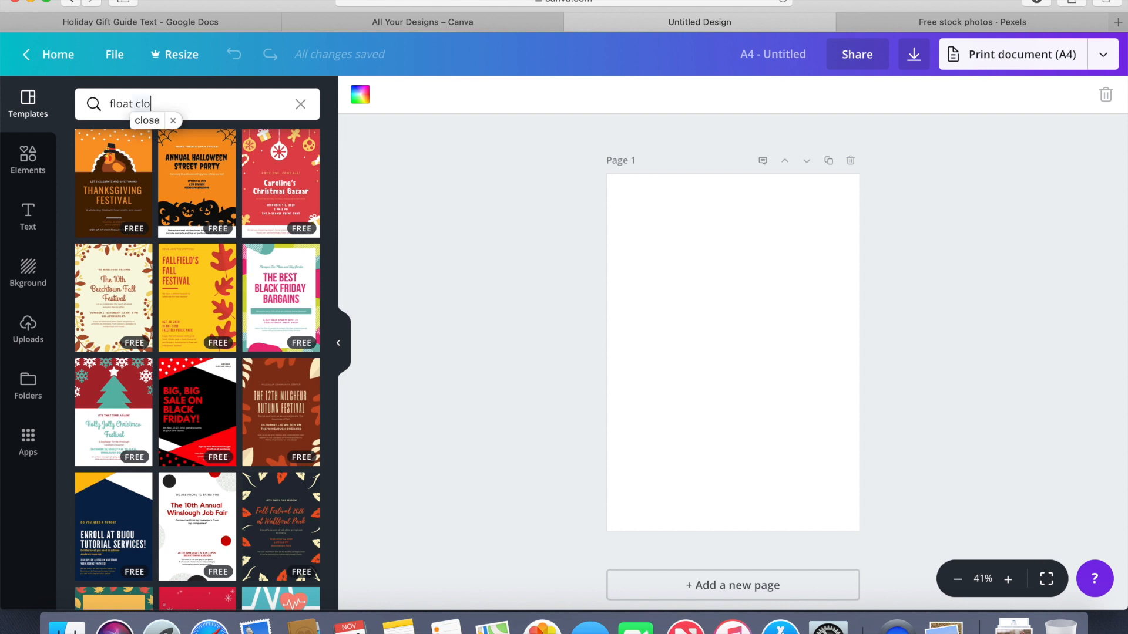
pyautogui.press('BackSpace')
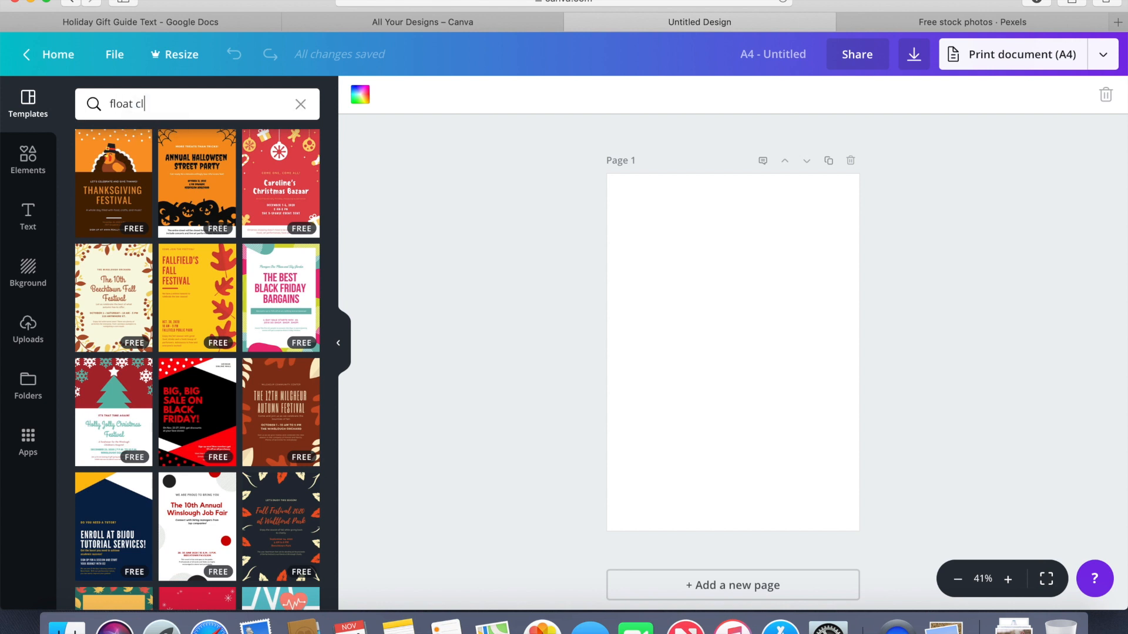
pyautogui.press('Return')
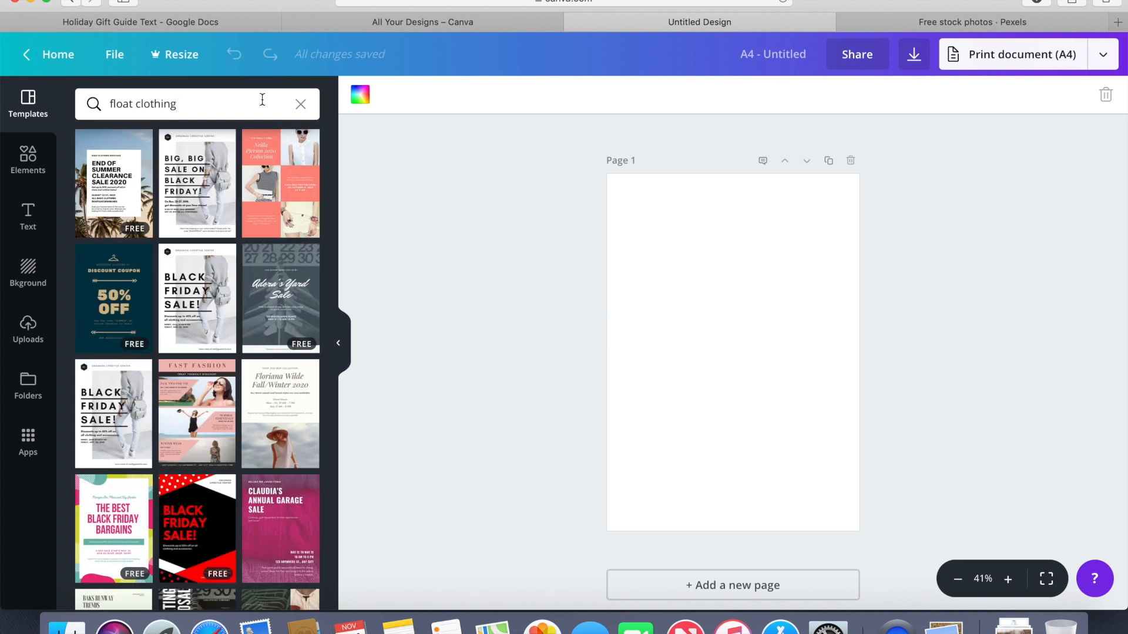
pyautogui.click(98, 198)
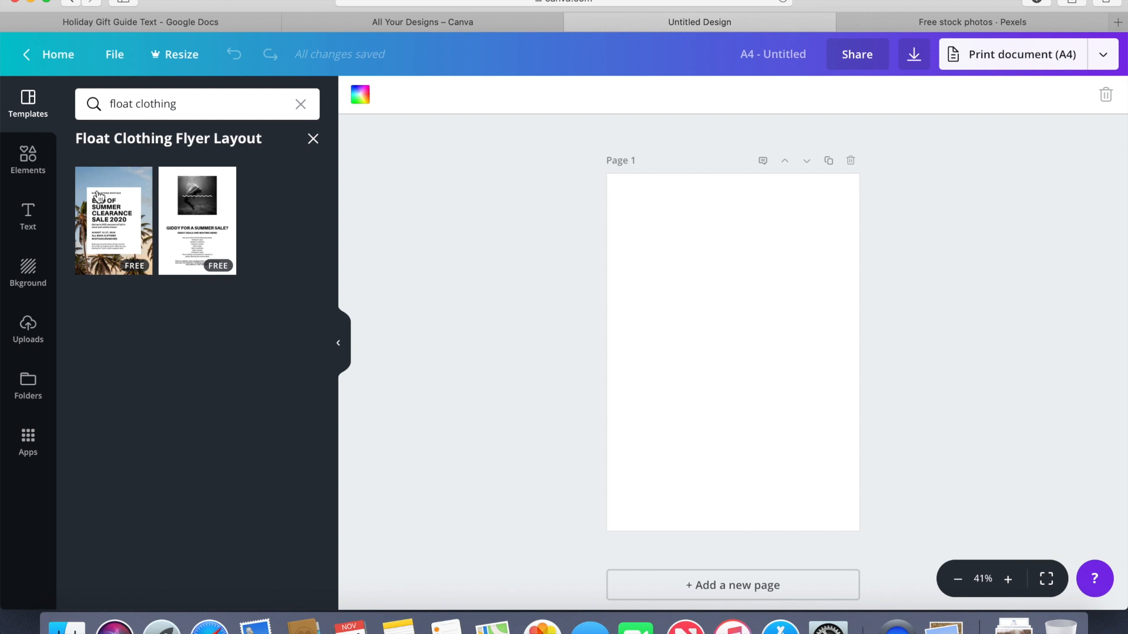
pyautogui.click(128, 236)
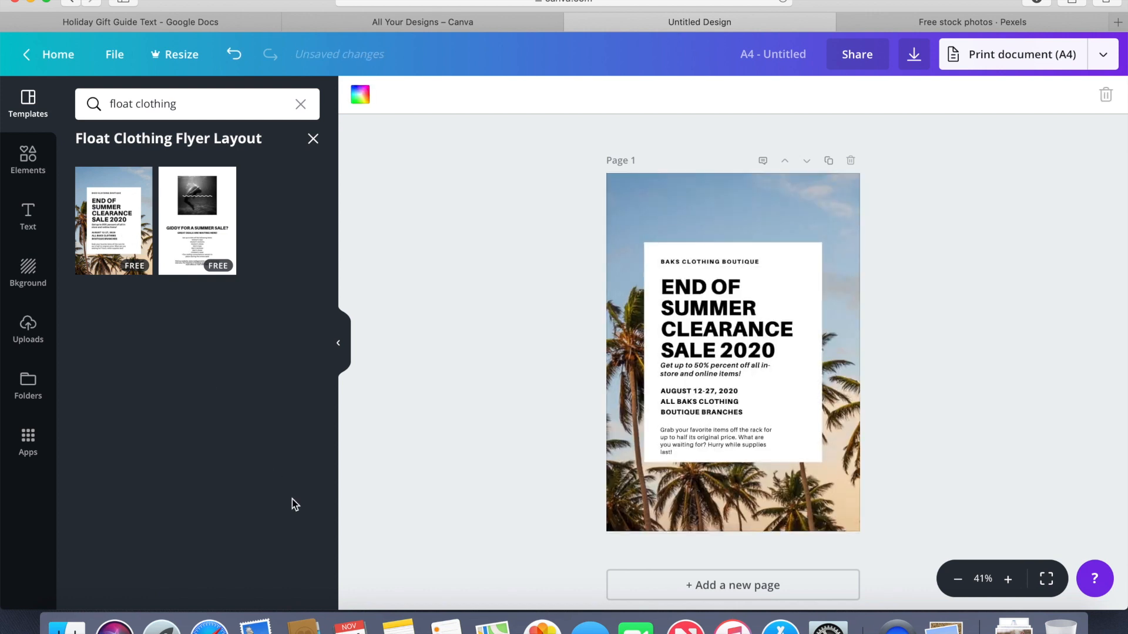
# Show the design's uploaded images, switch to Pexels and search for "snow" photos
pyautogui.click(28, 336)
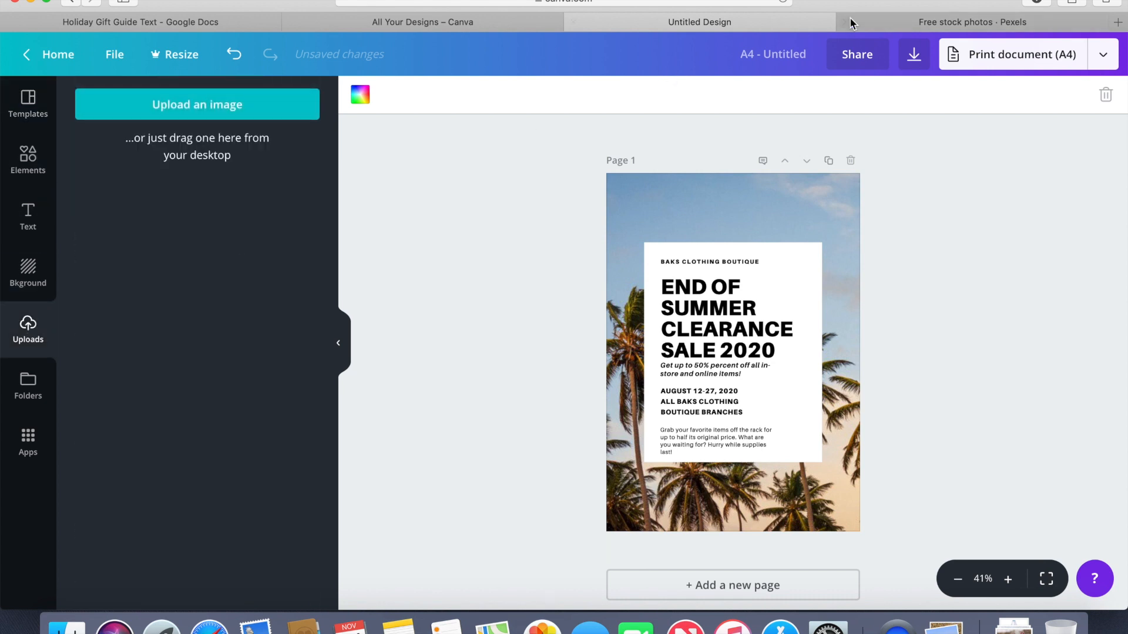
pyautogui.click(902, 24)
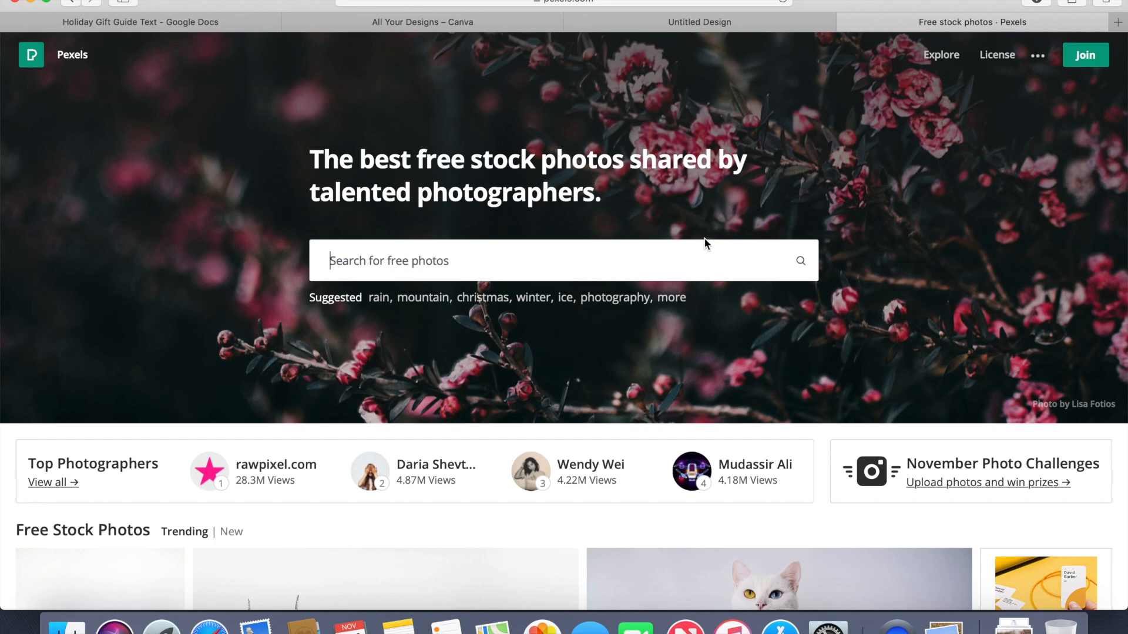
pyautogui.write('snow')
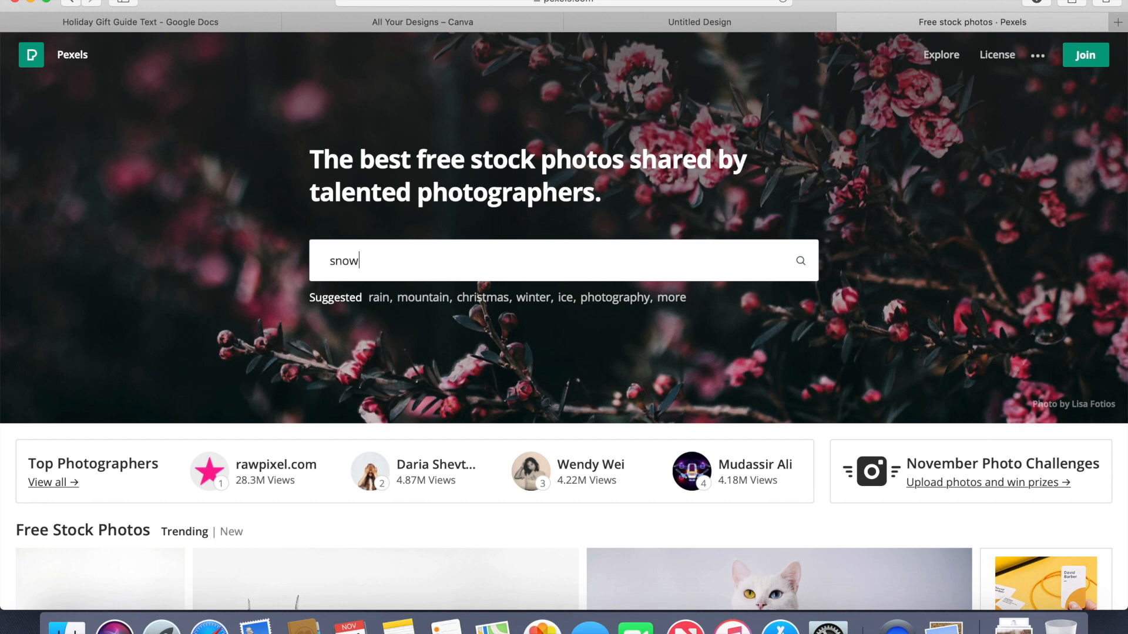
pyautogui.press('Return')
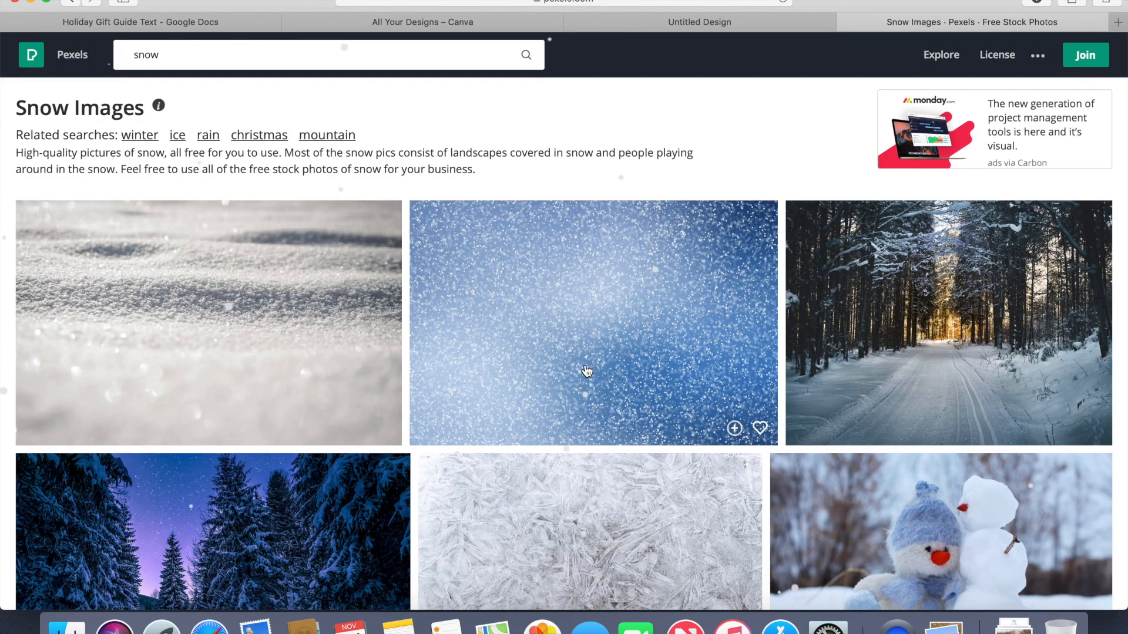
# Browse the snow photos, preview the white ice-crystal texture picture and close the preview
pyautogui.scroll(-10, 586, 370)
pyautogui.scroll(-10, 586, 370)
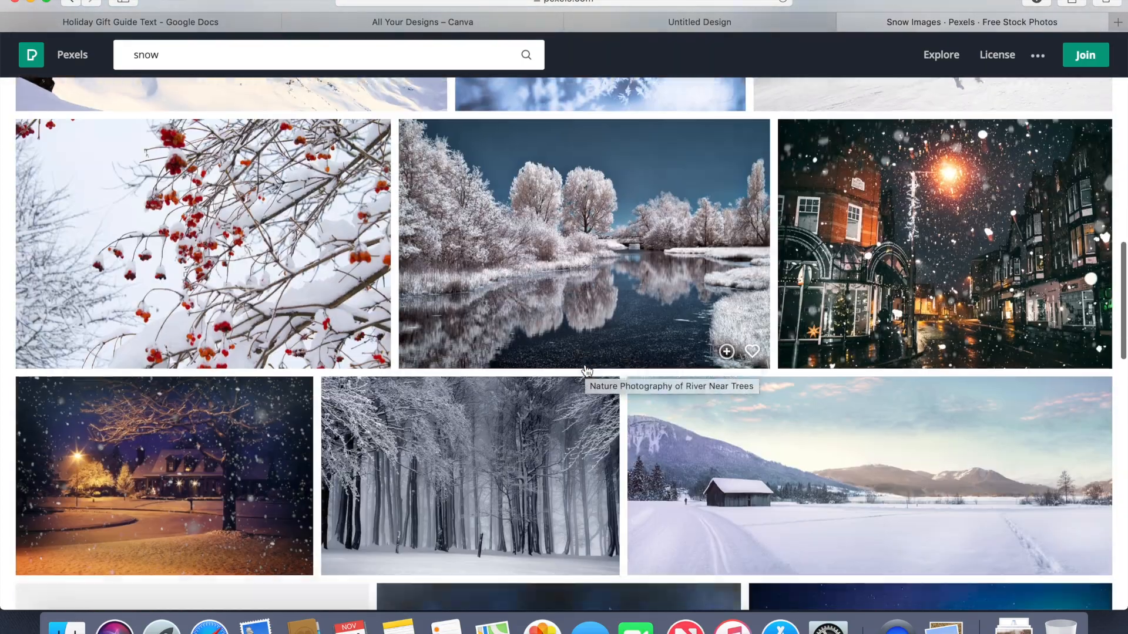
pyautogui.scroll(-10, 587, 370)
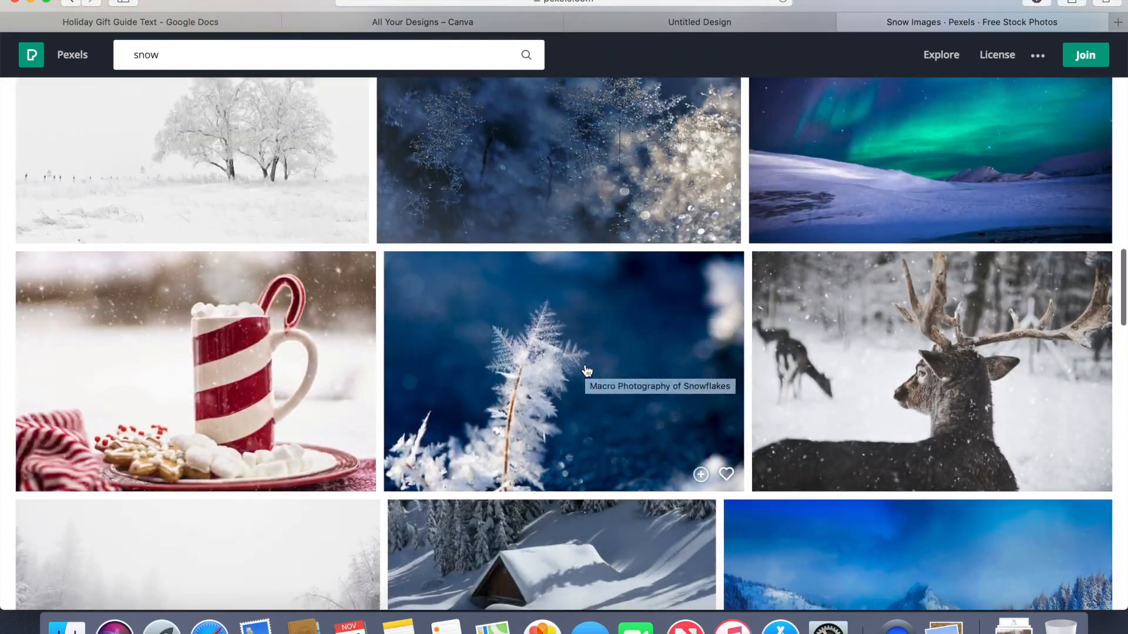
pyautogui.scroll(-10, 586, 370)
pyautogui.scroll(15, 586, 355)
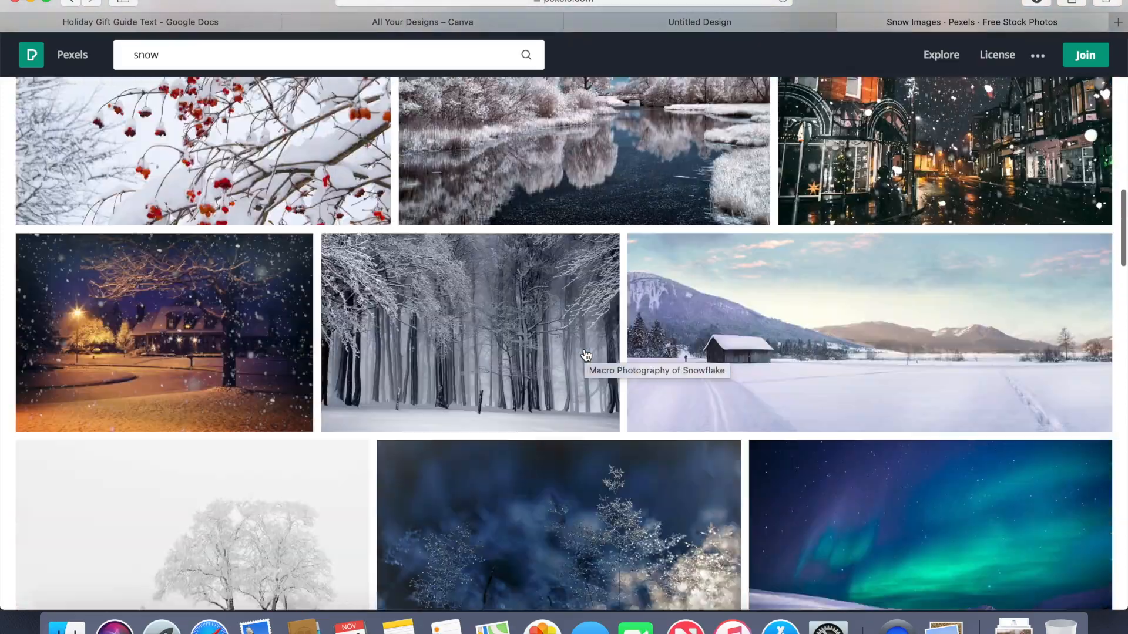
pyautogui.scroll(15, 586, 355)
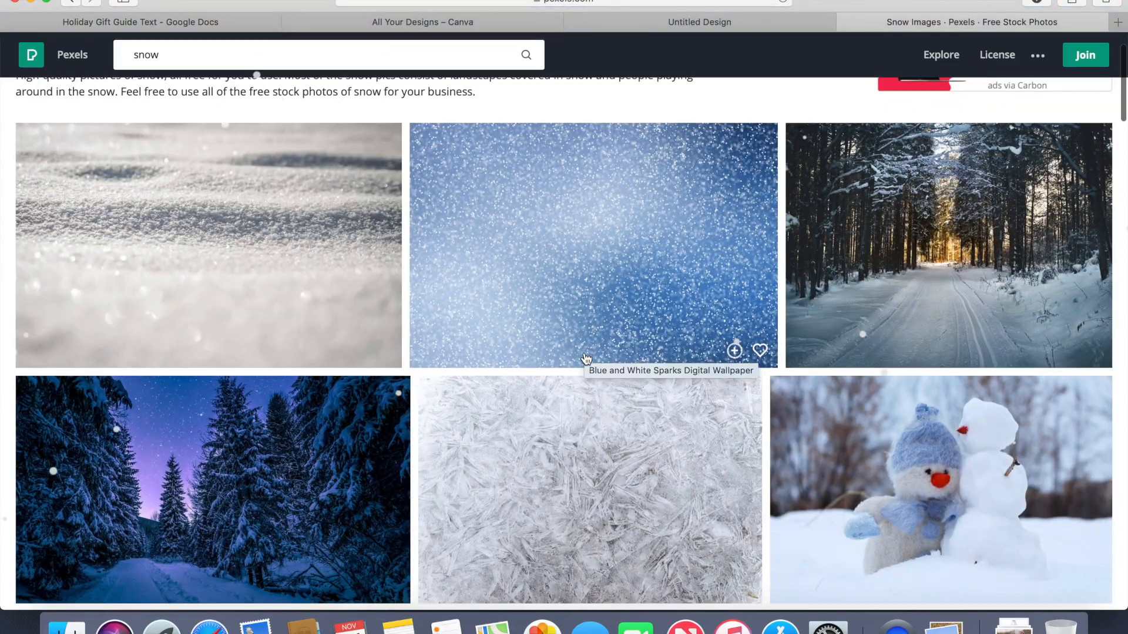
pyautogui.scroll(-2, 585, 358)
pyautogui.click(585, 354)
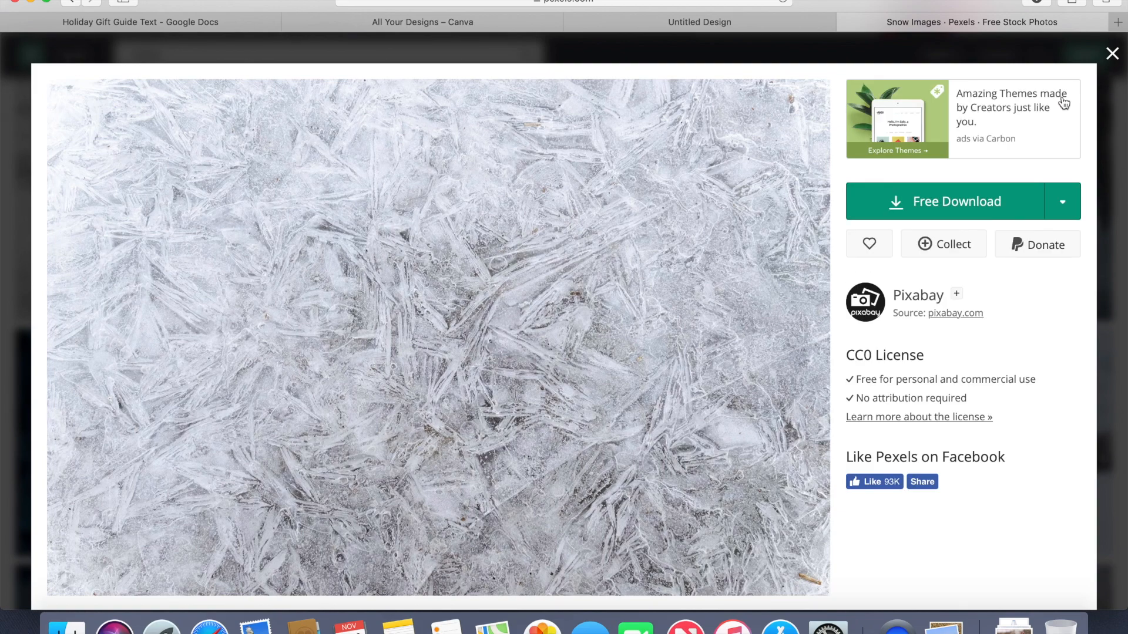
pyautogui.click(1112, 54)
# Find the red-and-white striped mug photo with the candy cane, preview it and close the preview
pyautogui.scroll(-5, 915, 238)
pyautogui.scroll(-12, 916, 238)
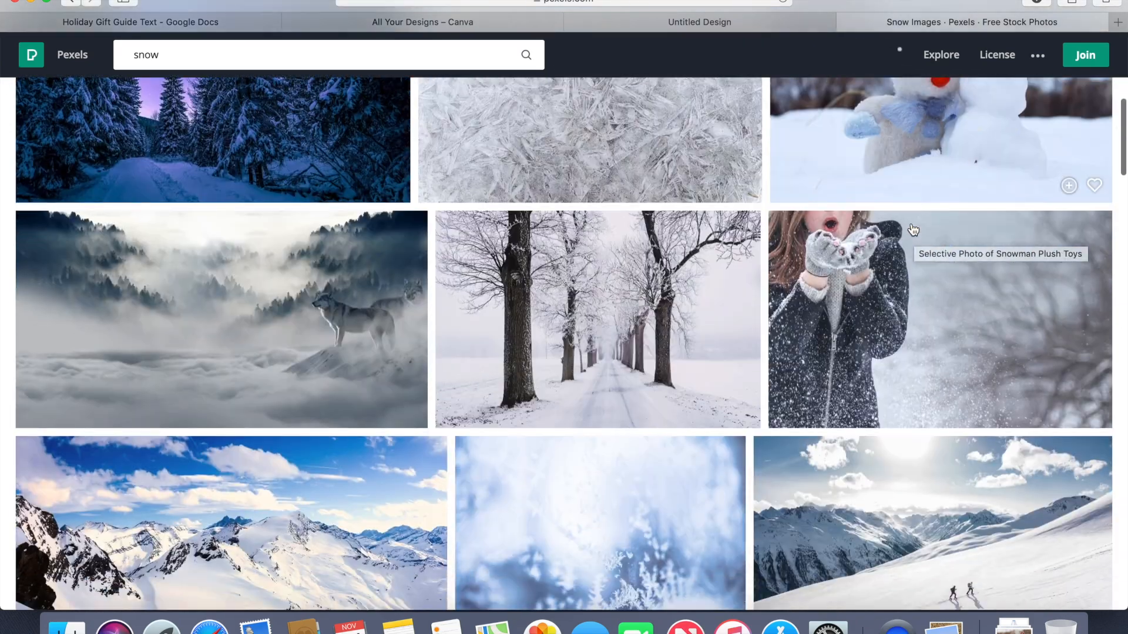
pyautogui.scroll(-6, 910, 222)
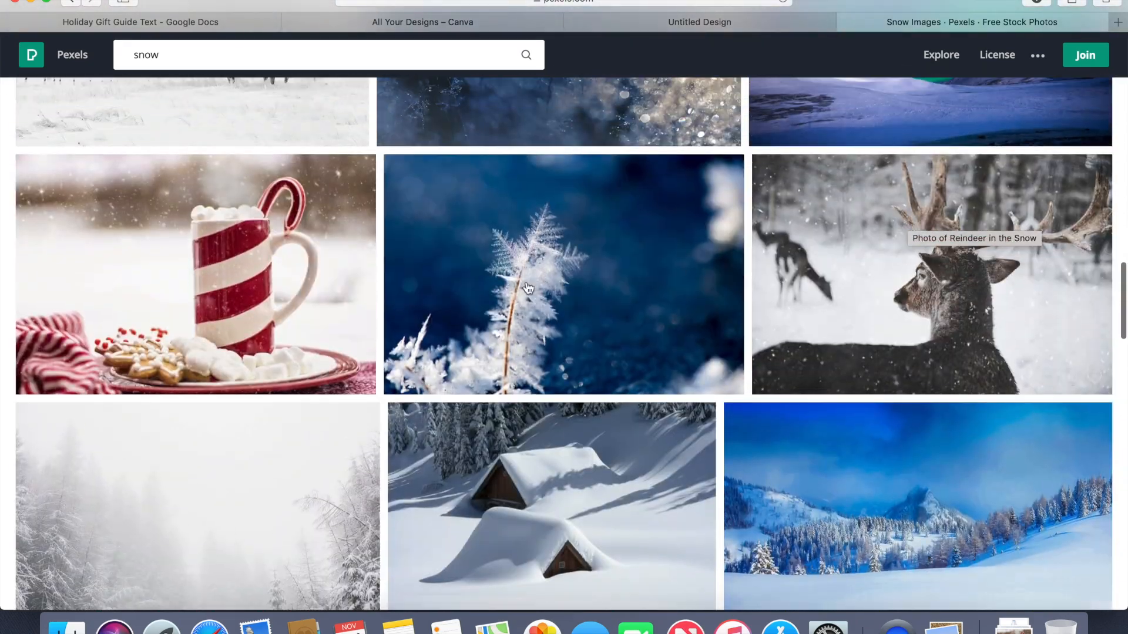
pyautogui.click(344, 304)
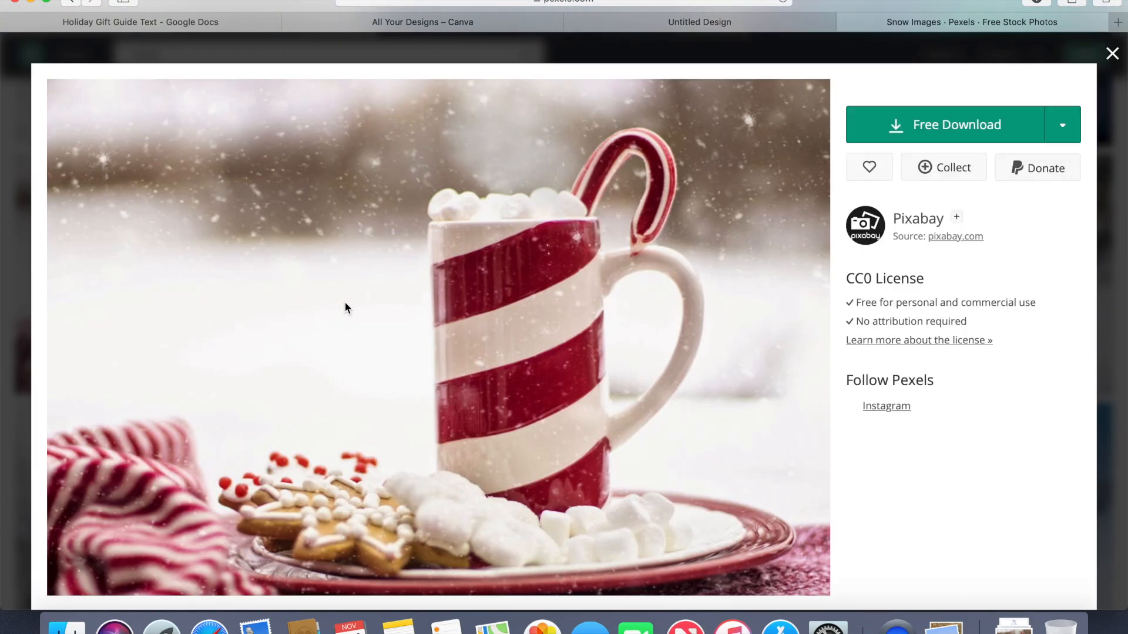
pyautogui.click(1112, 55)
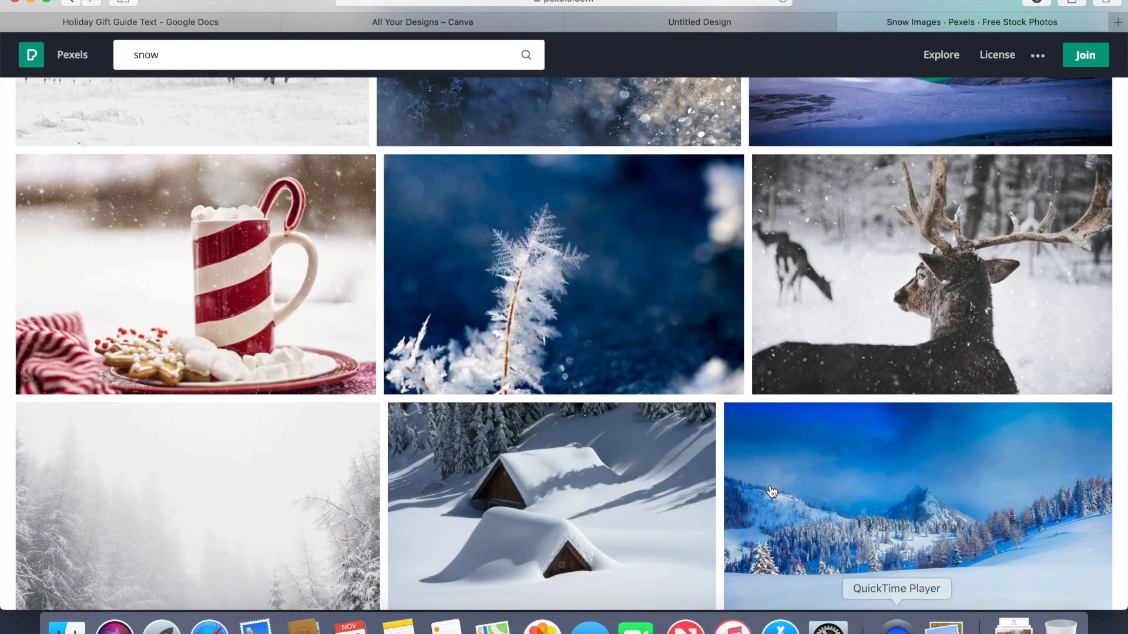
# Return to the Canva A4 design and upload beverage-blur-candy-260485.jpg and abstract-arctic-art-326240.jpg from Downloads
pyautogui.click(453, 22)
pyautogui.click(709, 24)
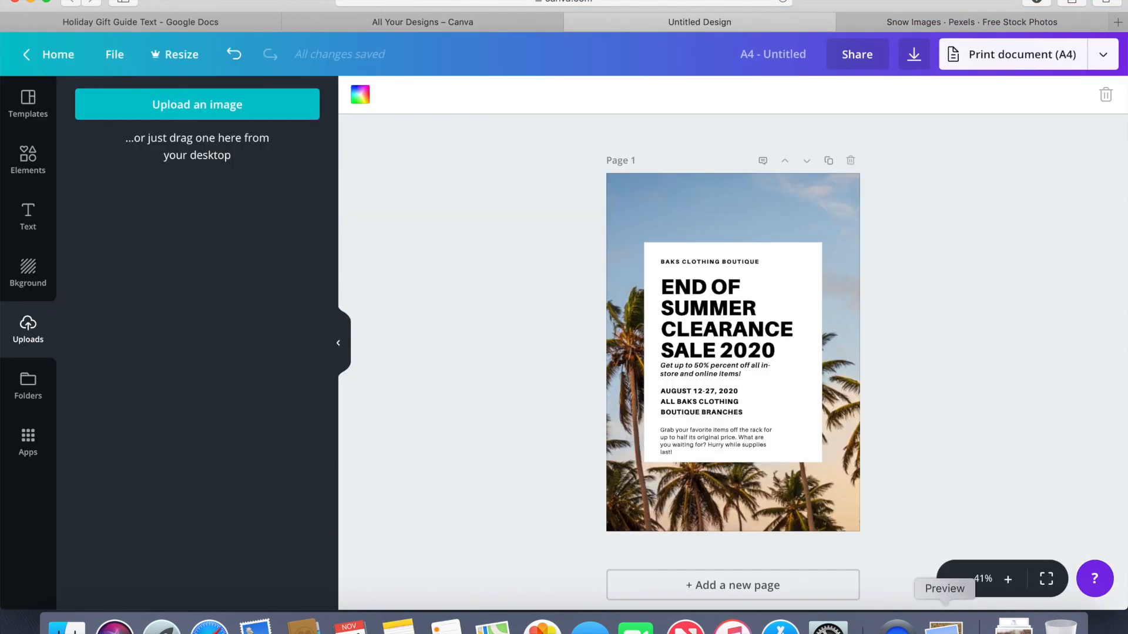
pyautogui.click(1013, 626)
pyautogui.moveTo(1016, 581); pyautogui.dragTo(175, 418)
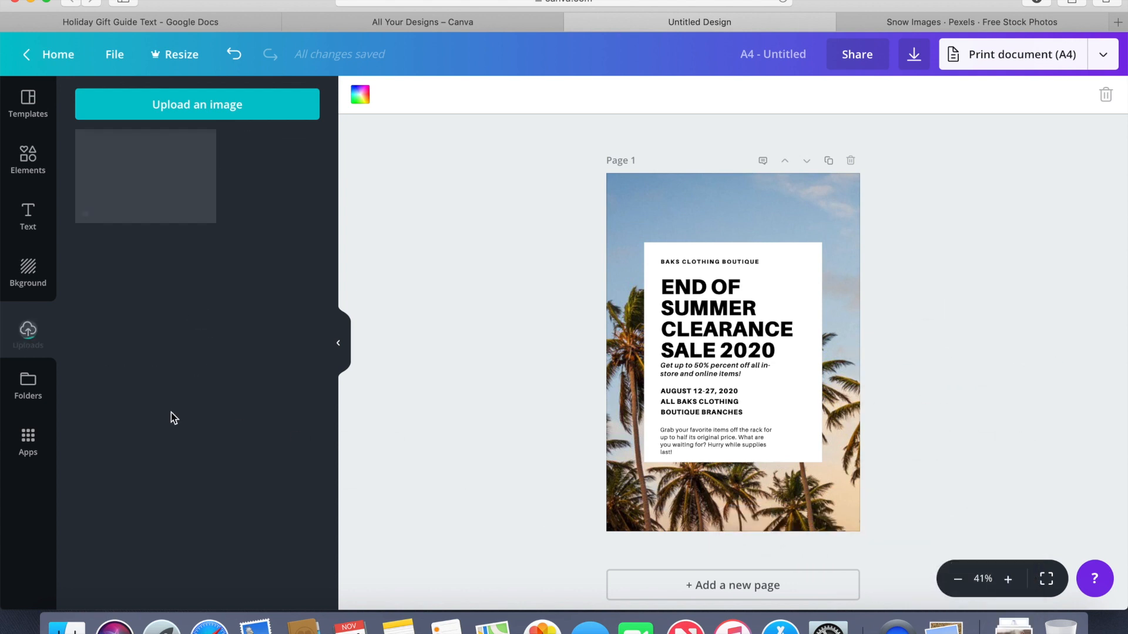
pyautogui.click(1013, 626)
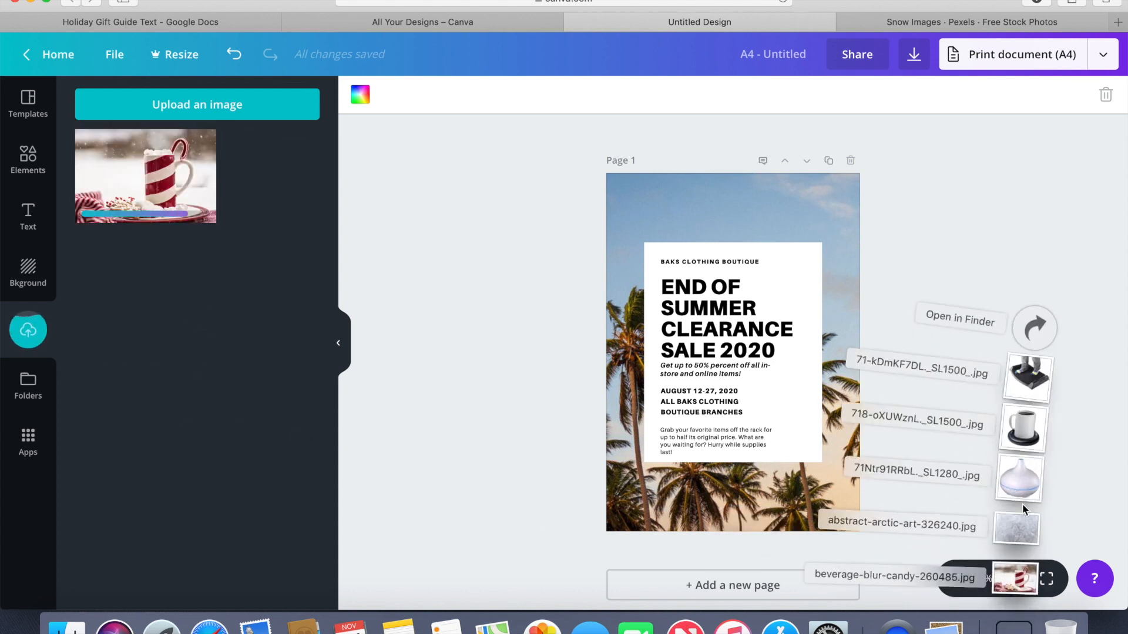
pyautogui.moveTo(1023, 526); pyautogui.dragTo(114, 411)
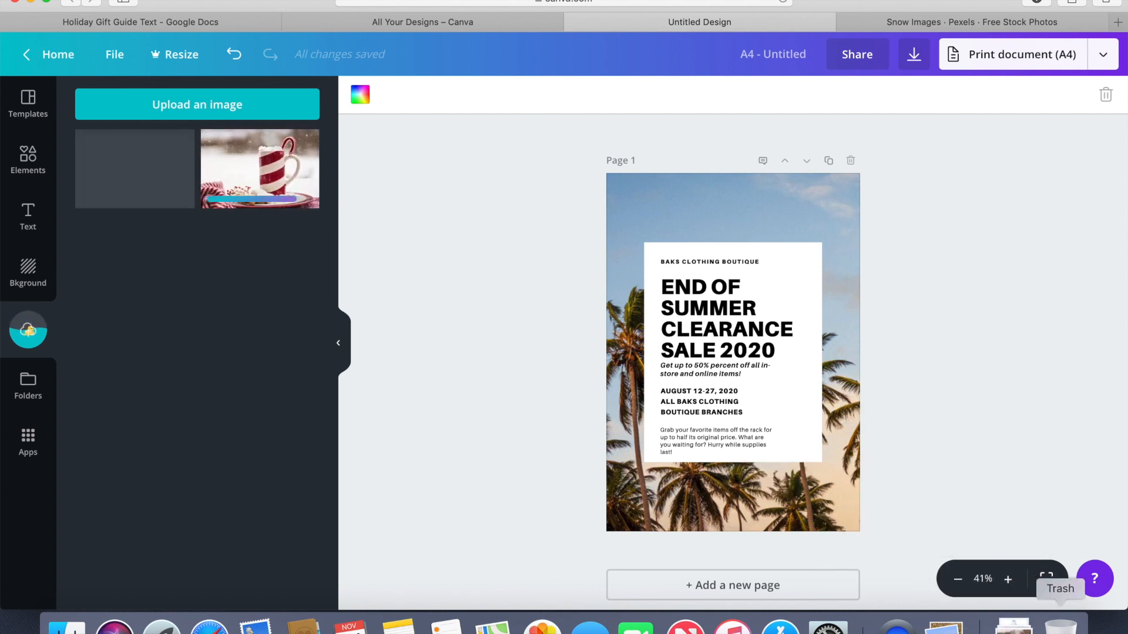
# Upload the diffuser image 71Ntr91RRbL._SL1280_.jpg and the mug warmer image 718-oXUWznL._SL1500_.jpg from Downloads
pyautogui.click(1013, 625)
pyautogui.moveTo(1022, 477); pyautogui.dragTo(278, 417)
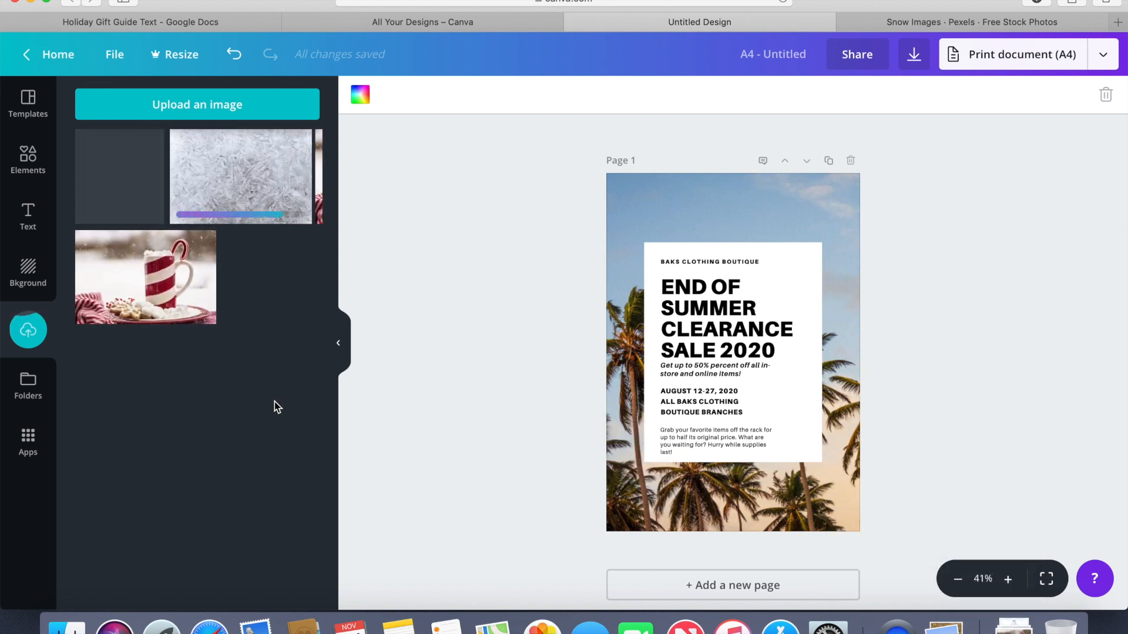
pyautogui.click(1013, 626)
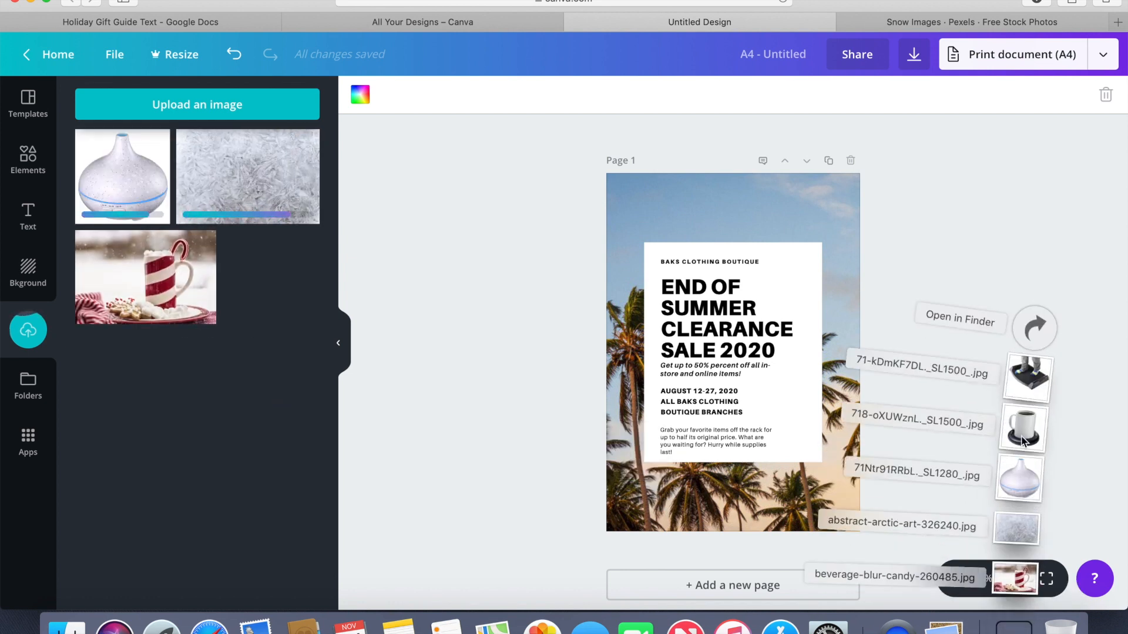
pyautogui.moveTo(1022, 440); pyautogui.dragTo(176, 468)
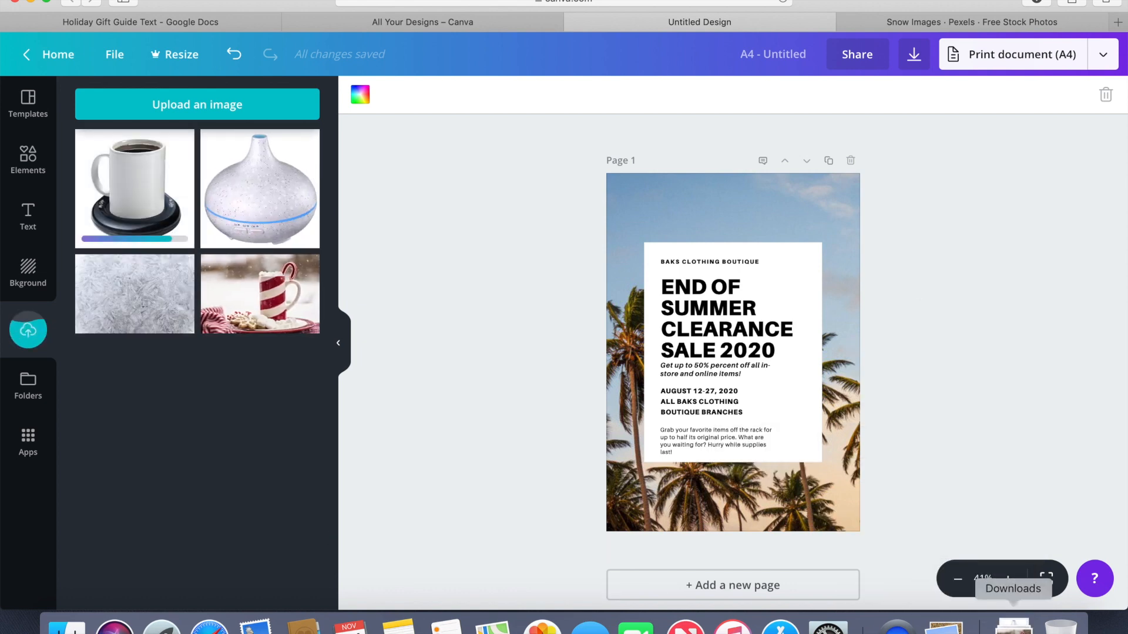
# Upload the standing desk mat image from Downloads and set the ice-crystal photo as the page background
pyautogui.click(1013, 624)
pyautogui.moveTo(1028, 379); pyautogui.dragTo(171, 478)
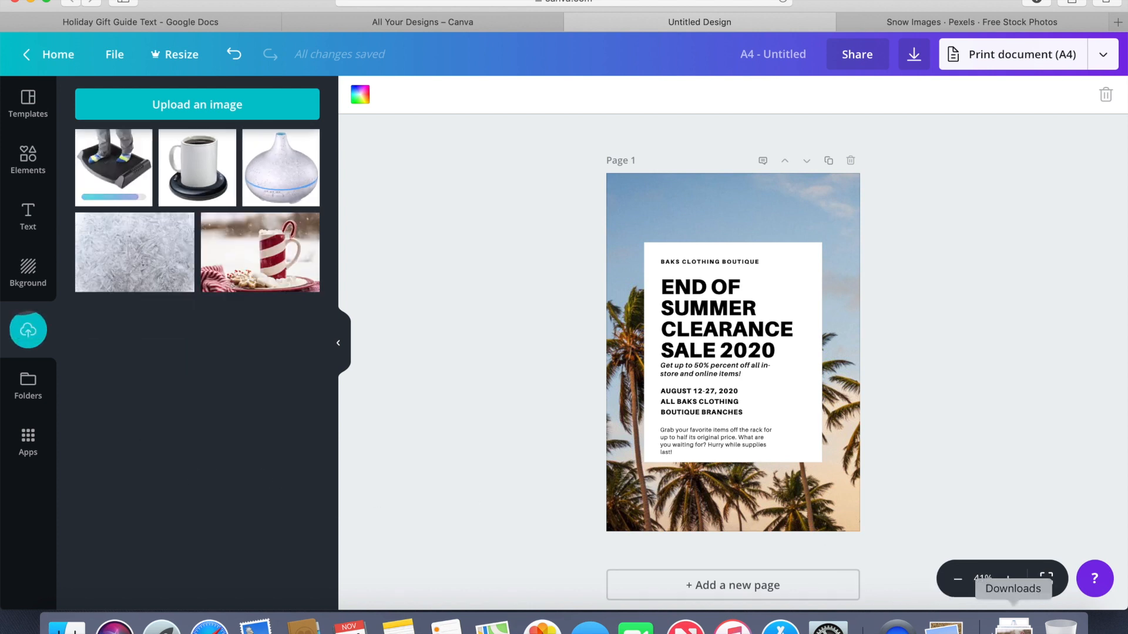
pyautogui.click(1013, 624)
pyautogui.click(1013, 626)
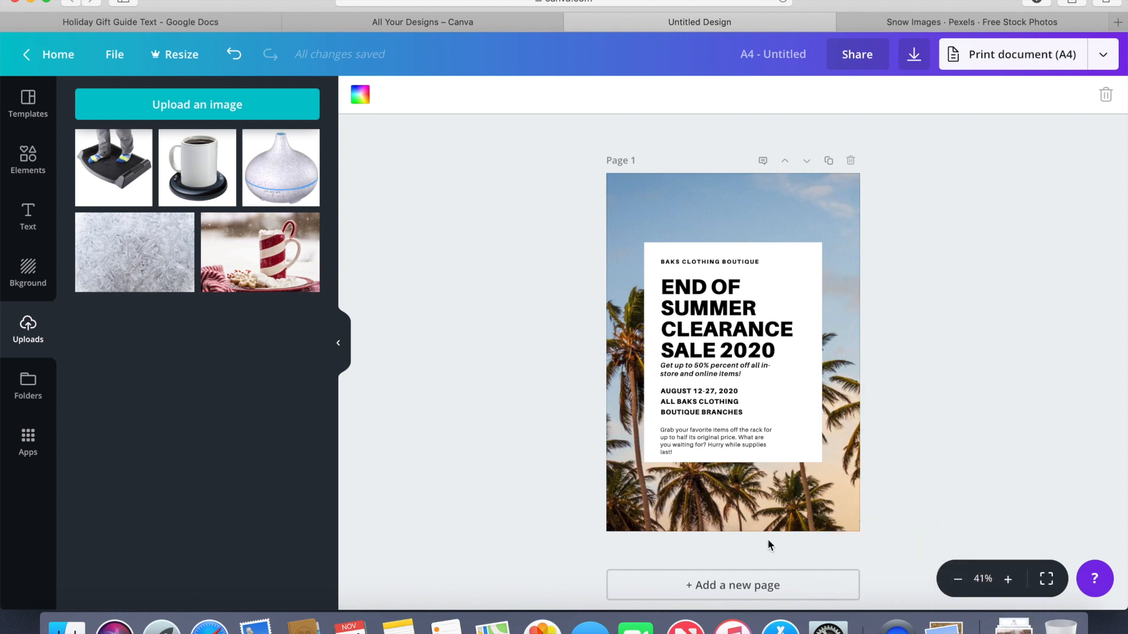
pyautogui.moveTo(97, 274); pyautogui.dragTo(639, 217)
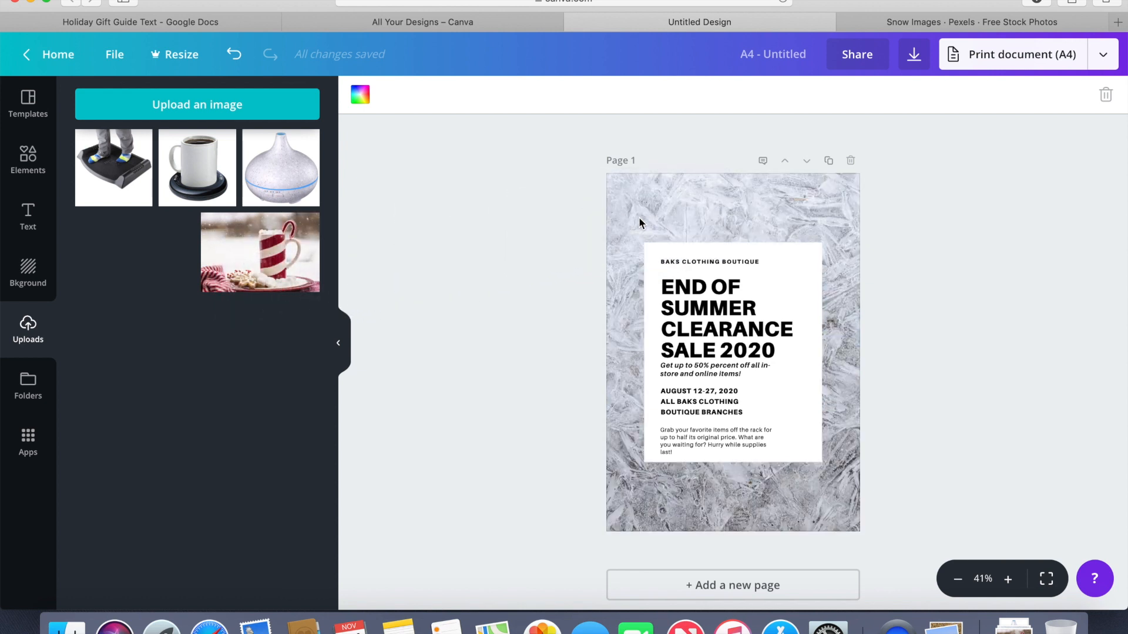
# Center-align the BAKS Clothing Boutique line and the large End of Summer Clearance Sale headline
pyautogui.click(678, 261)
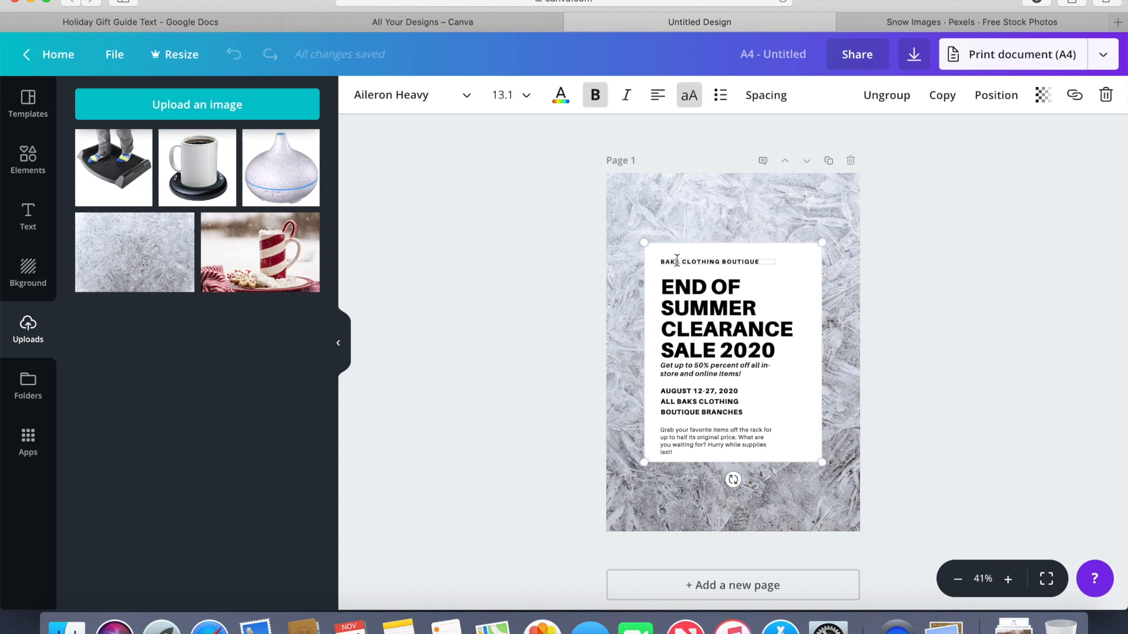
pyautogui.click(656, 95)
pyautogui.click(694, 137)
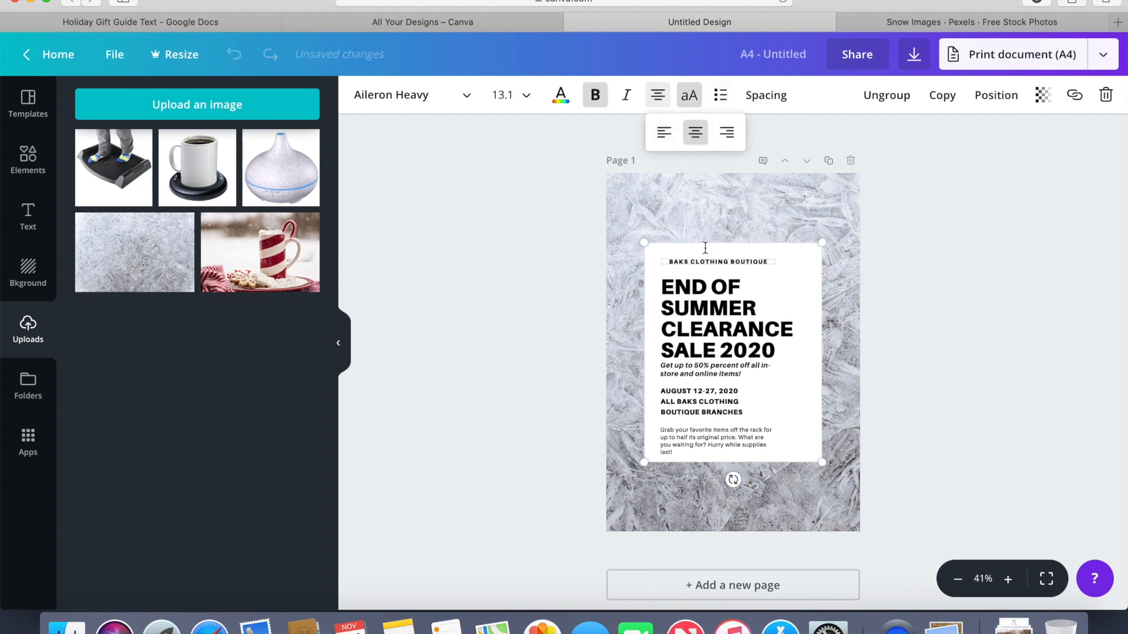
pyautogui.click(680, 300)
pyautogui.click(657, 95)
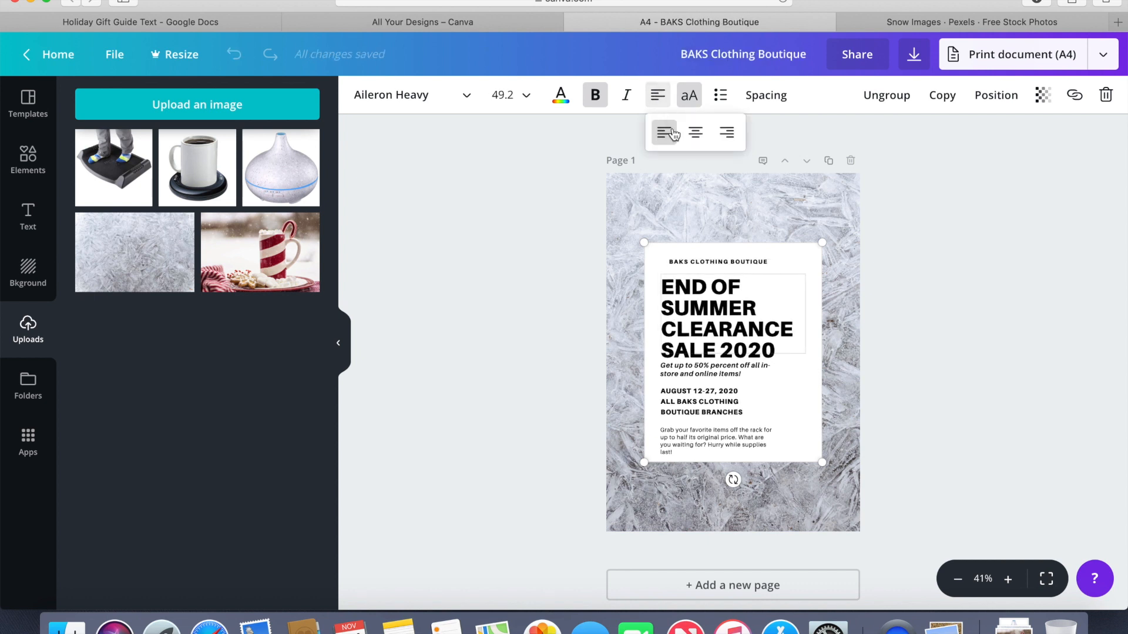
pyautogui.click(695, 133)
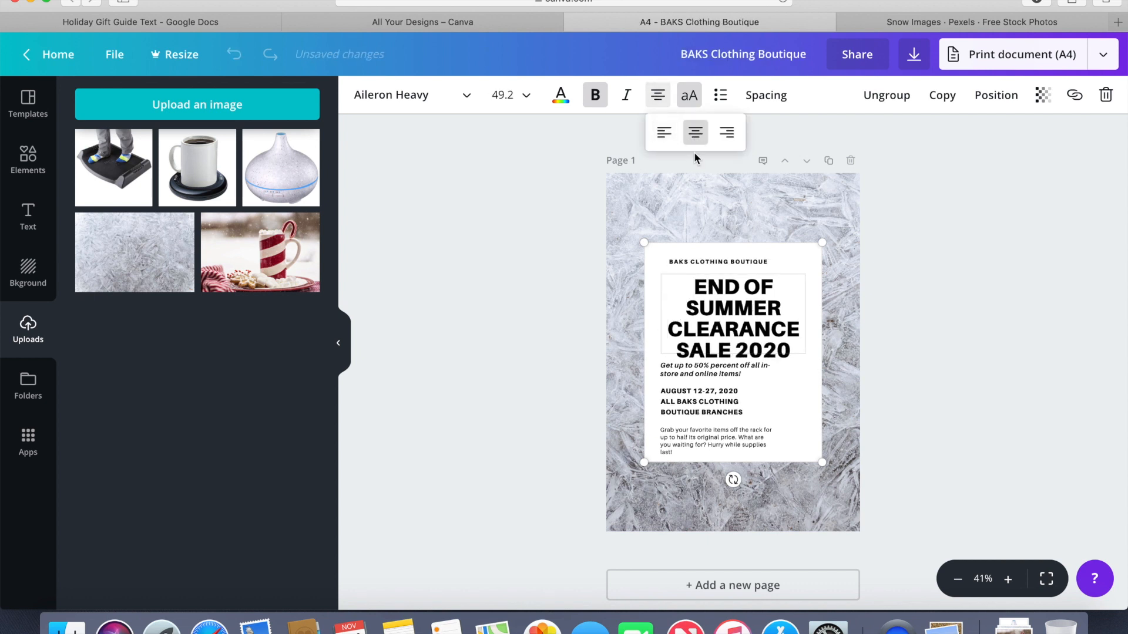
# Delete the discount subtitle, the date and branches text, and the small description paragraph from the white box
pyautogui.click(707, 372)
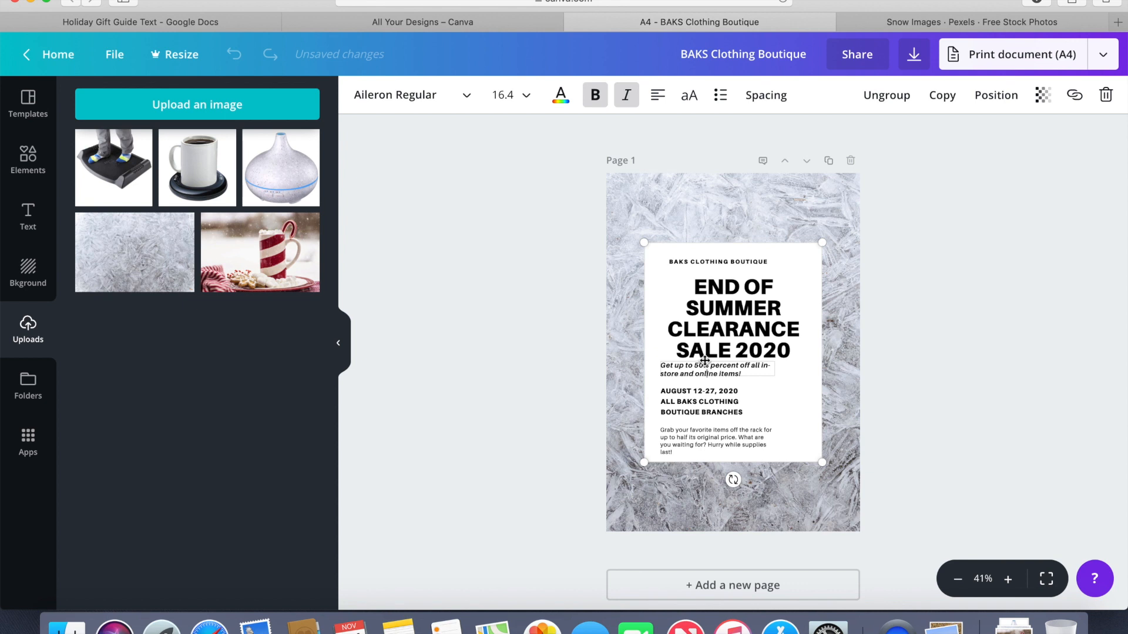
pyautogui.press('Delete')
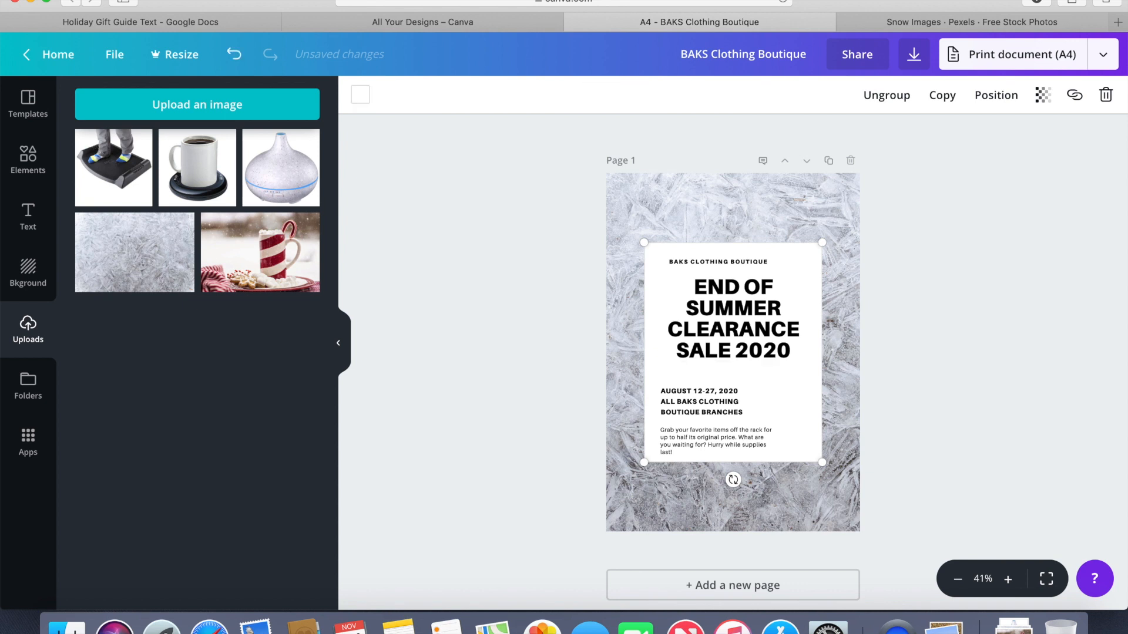
pyautogui.click(696, 401)
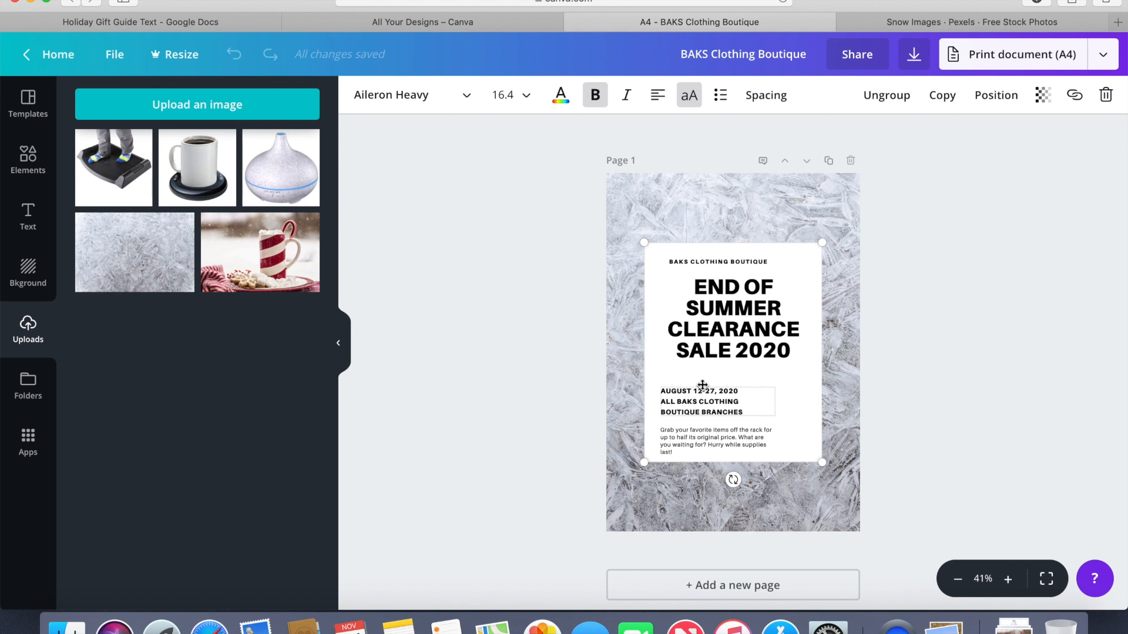
pyautogui.press('Delete')
pyautogui.click(699, 445)
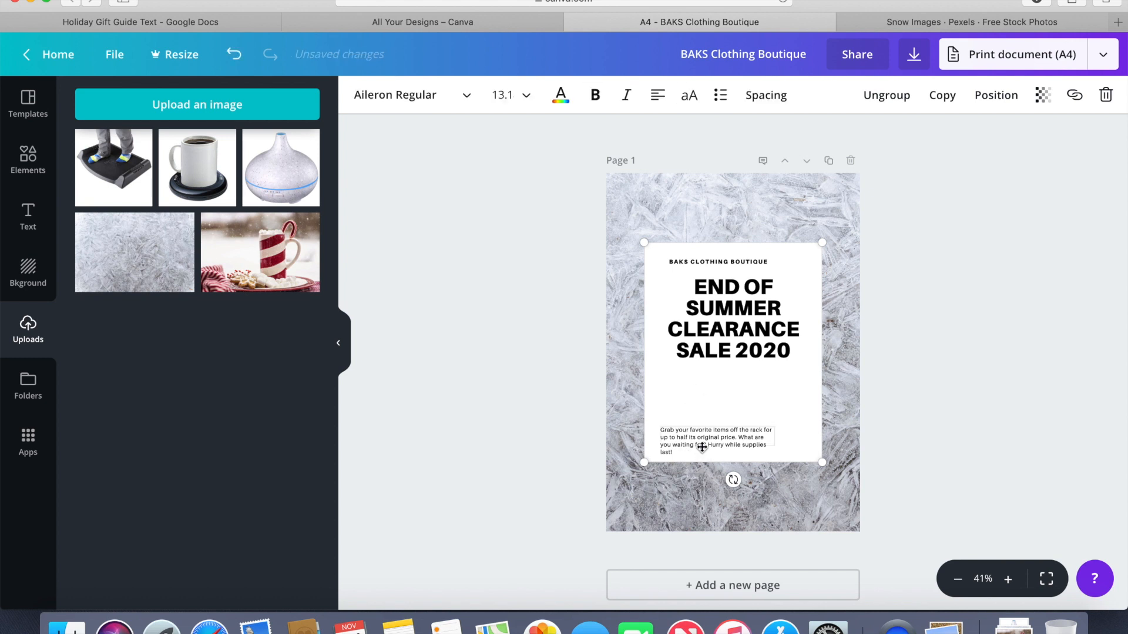
pyautogui.press('Delete')
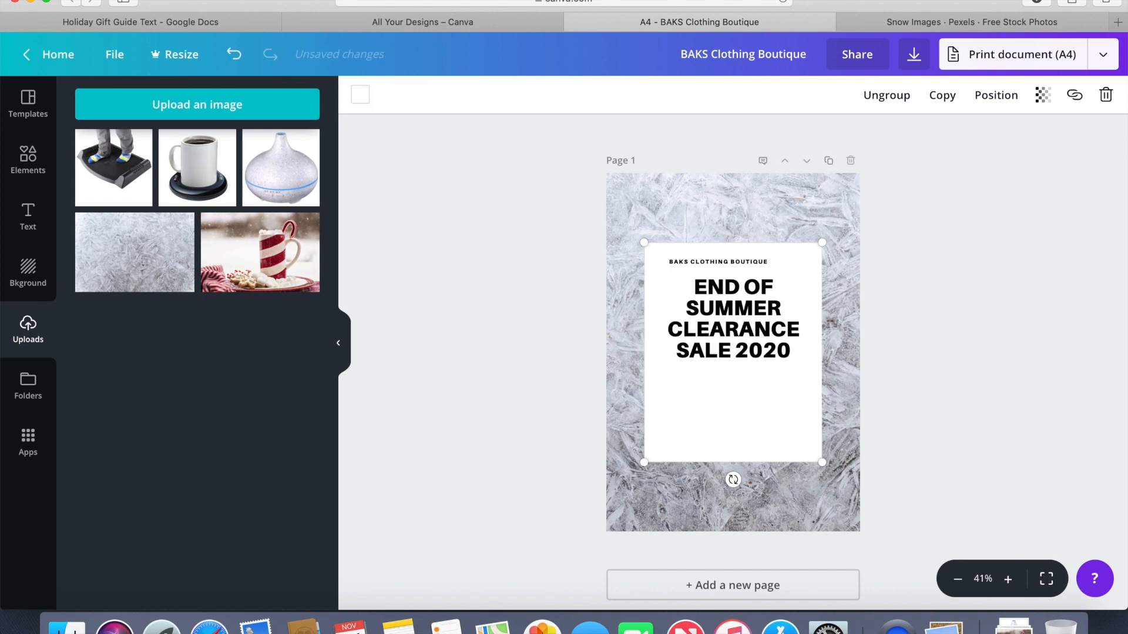
# Replace the flyer headline with "Top 10 Gifts for the Girl Boss in your life" from the Holiday Gift Guide Text document in Google Docs
pyautogui.click(200, 22)
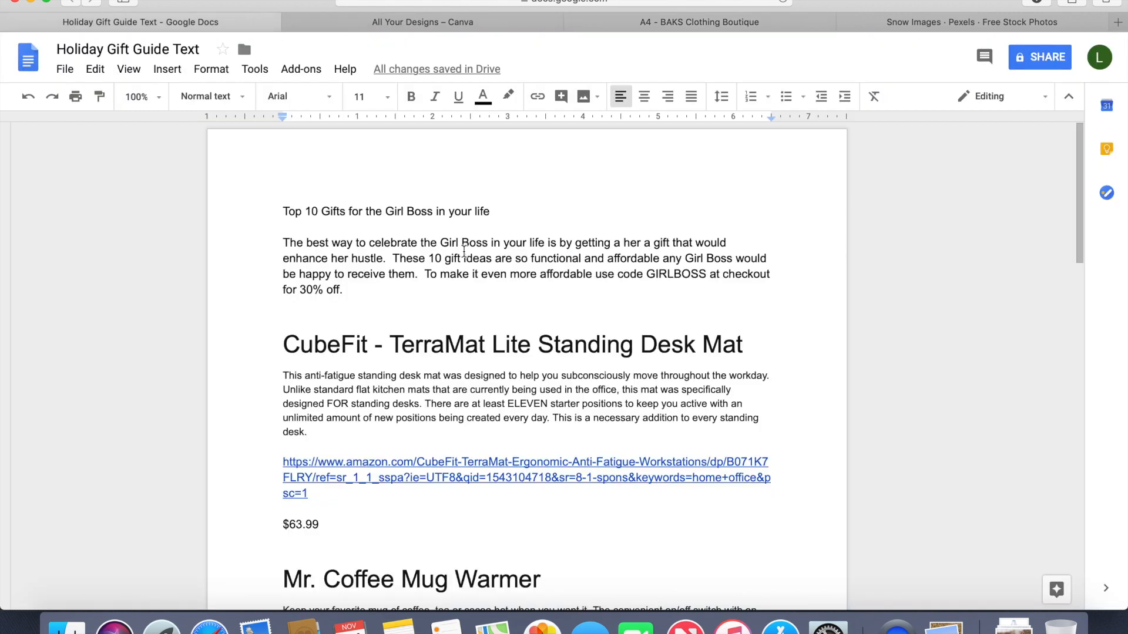
pyautogui.moveTo(280, 205); pyautogui.dragTo(494, 218)
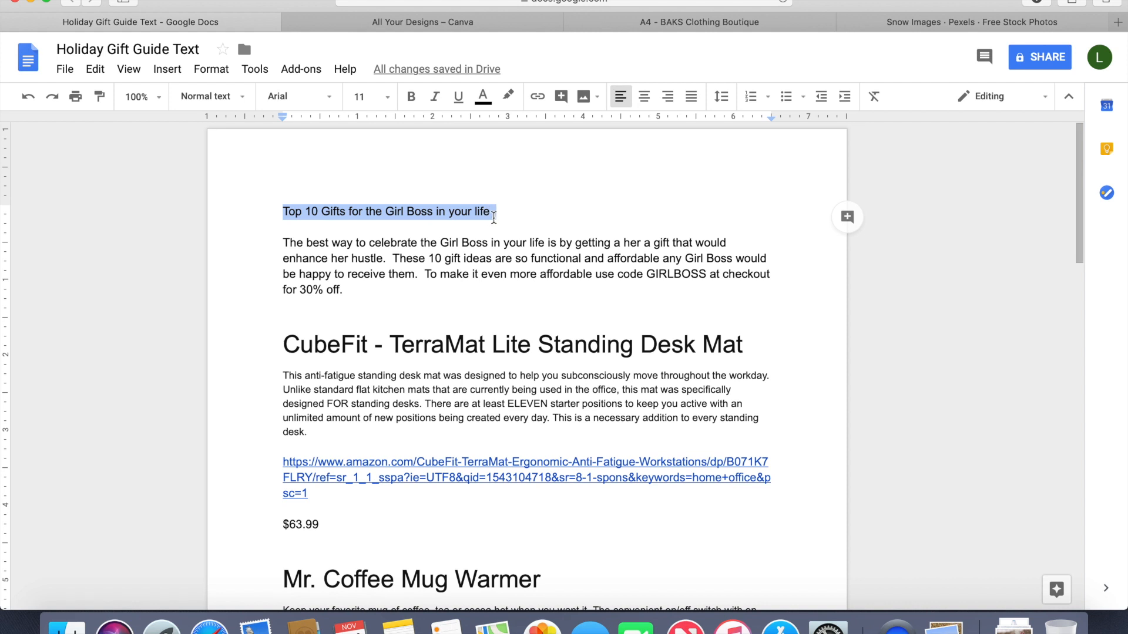
pyautogui.click(631, 24)
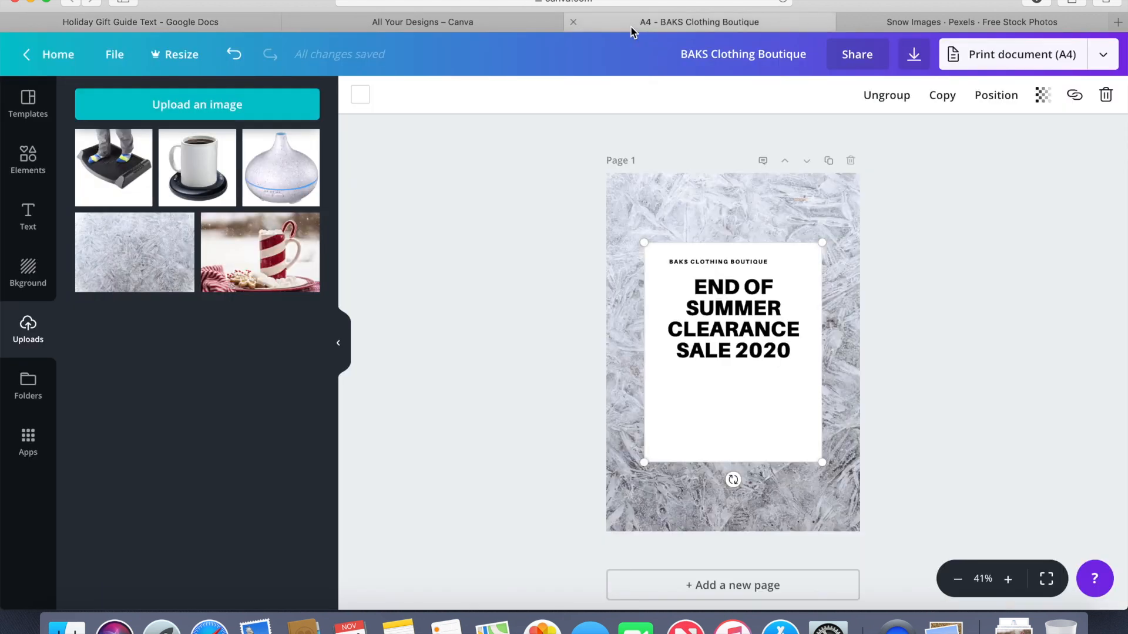
pyautogui.tripleClick(739, 321)
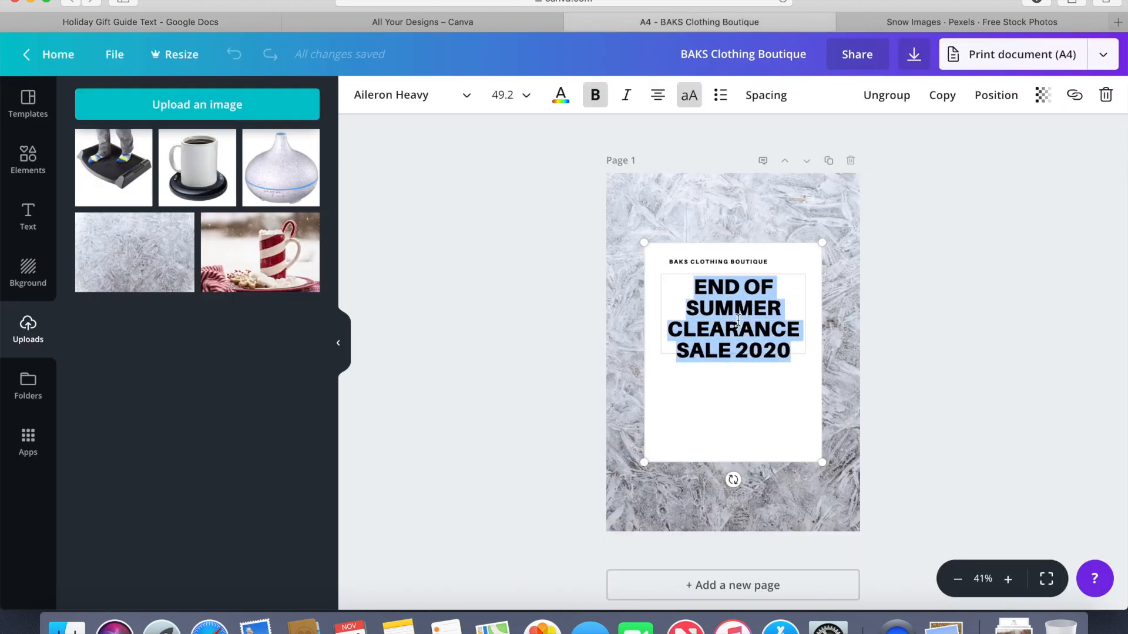
pyautogui.write('TOP 10 GIFTS FOR THE GIRL BOSS IN YOUR LIFE')
pyautogui.click(762, 320)
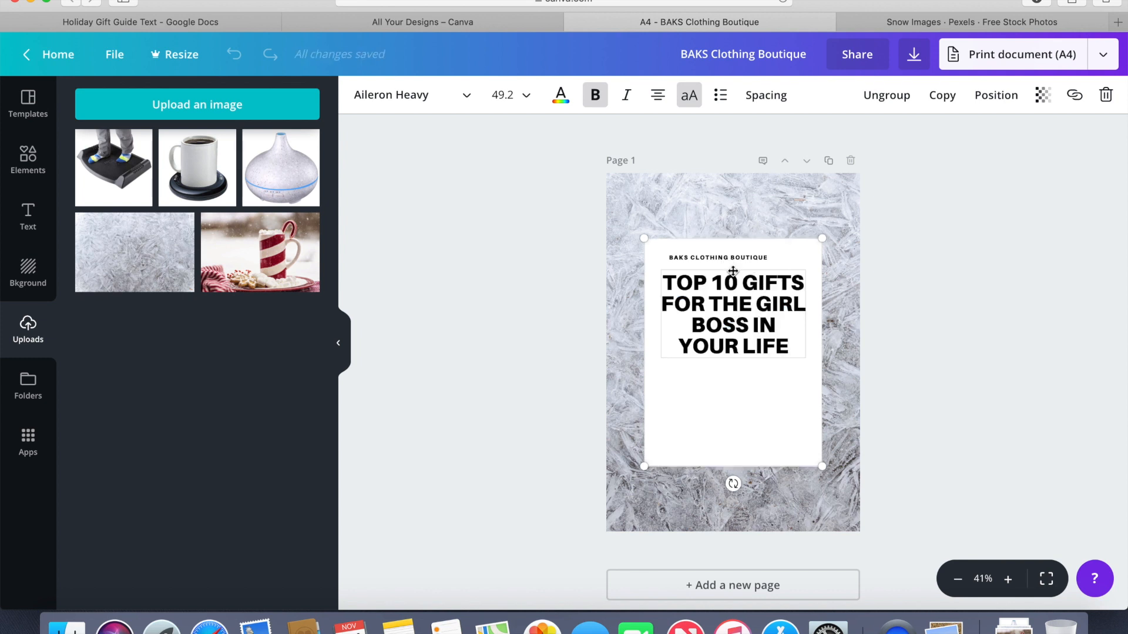
# Ungroup the text from the white box and move the headline down to the middle of the box
pyautogui.moveTo(731, 268)
pyautogui.mouseDown()
pyautogui.moveTo(731, 295)
pyautogui.moveTo(732, 269)
pyautogui.mouseUp()
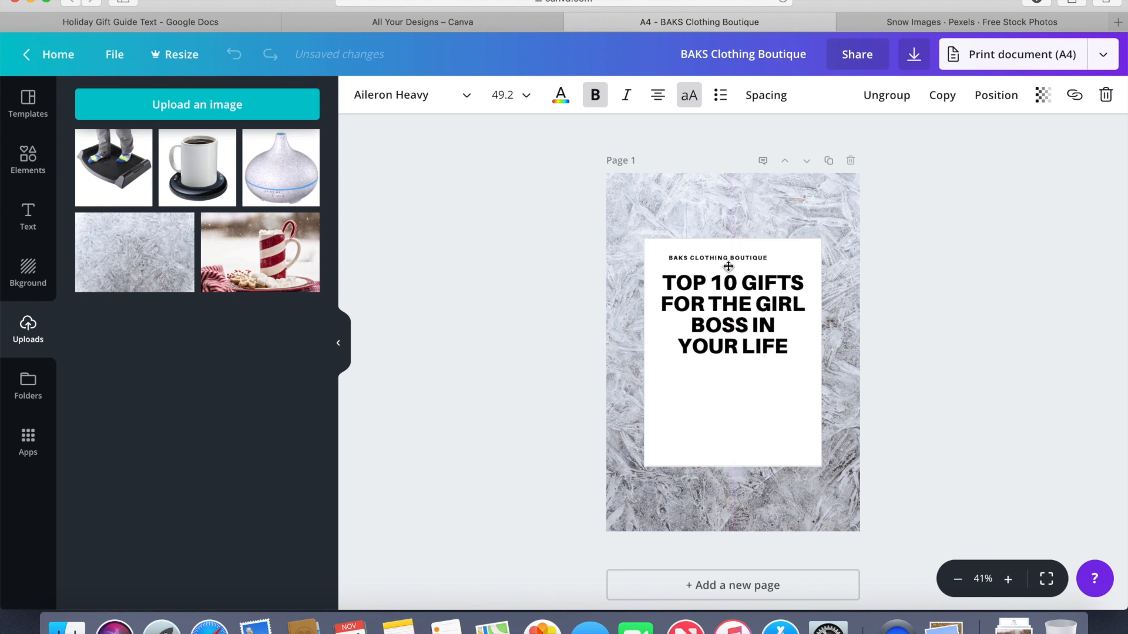
pyautogui.click(887, 95)
pyautogui.click(733, 338)
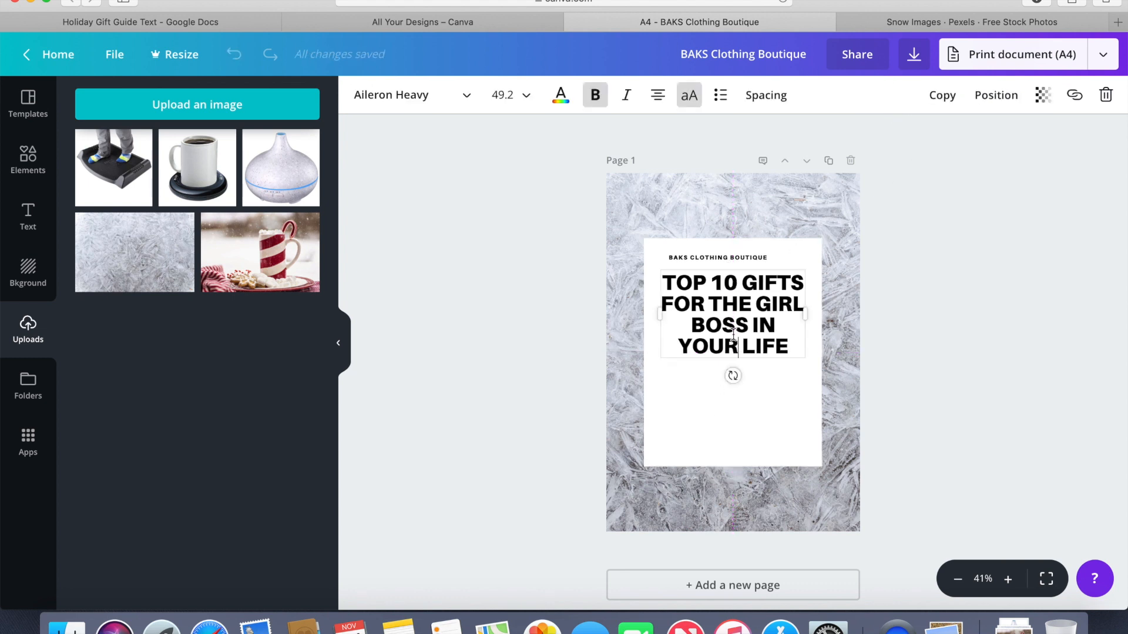
pyautogui.moveTo(736, 269); pyautogui.dragTo(733, 309)
# Center the boutique name line horizontally on the page and replace its text with "LJT COLLECTIVE"
pyautogui.click(727, 257)
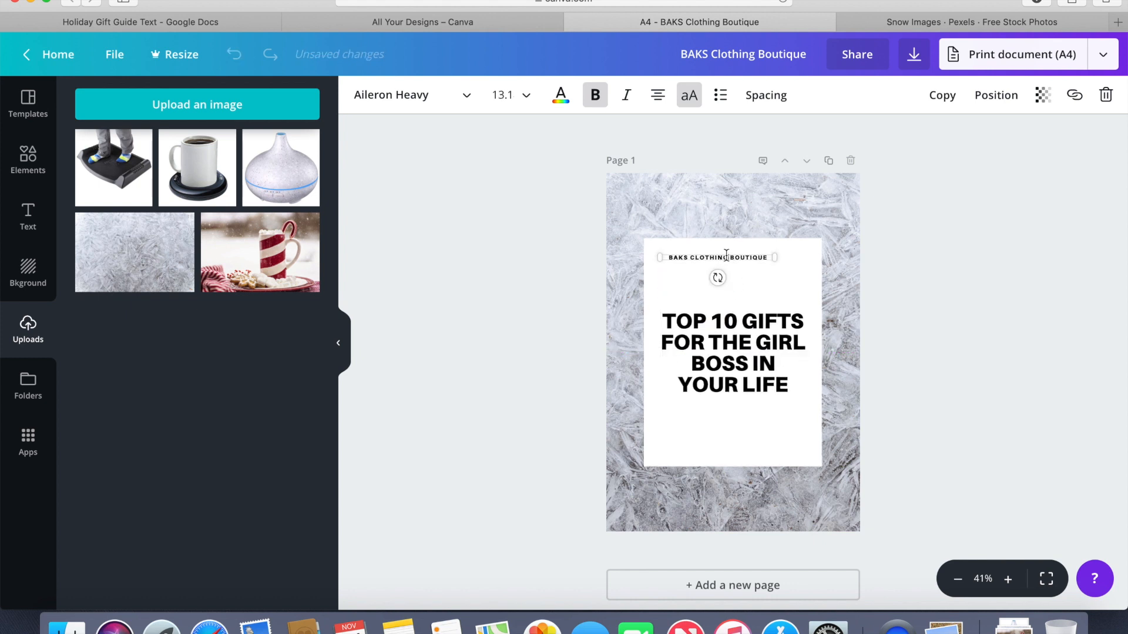
pyautogui.moveTo(727, 253); pyautogui.dragTo(742, 253)
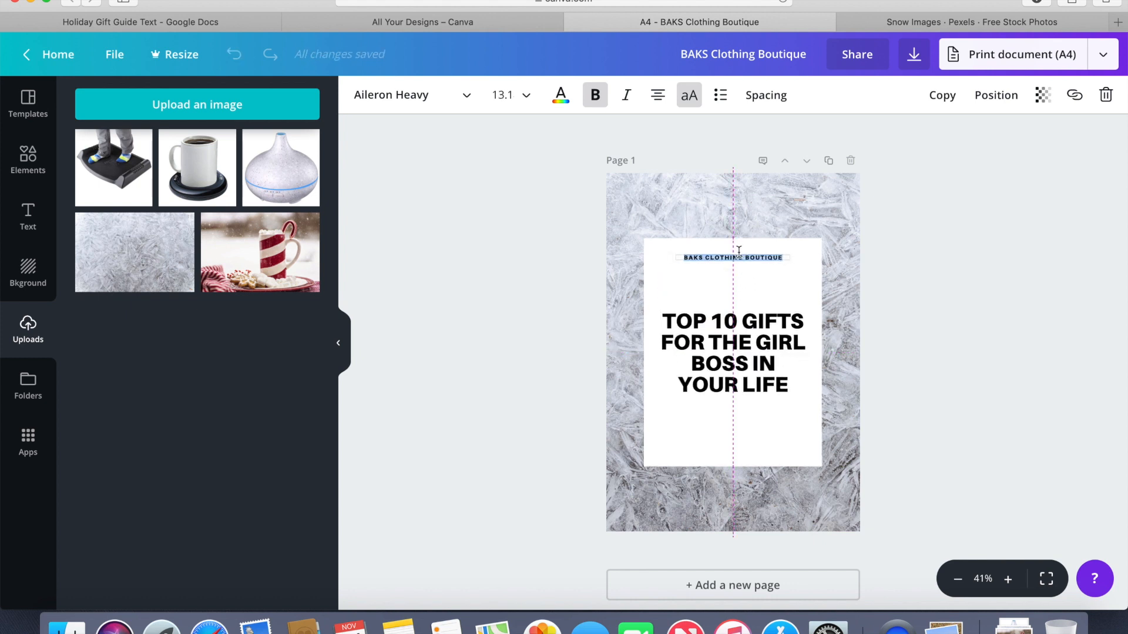
pyautogui.click(739, 254)
pyautogui.write('L')
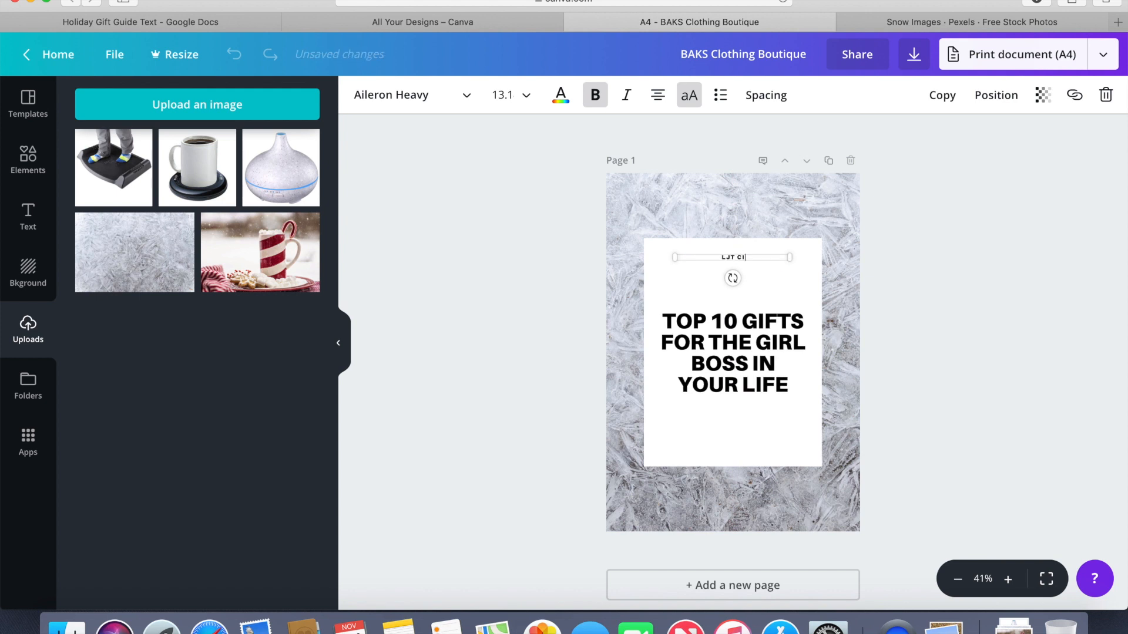
pyautogui.write('JT COLLECTIVE')
# Set the transparency of the white box behind the text to 60
pyautogui.click(705, 296)
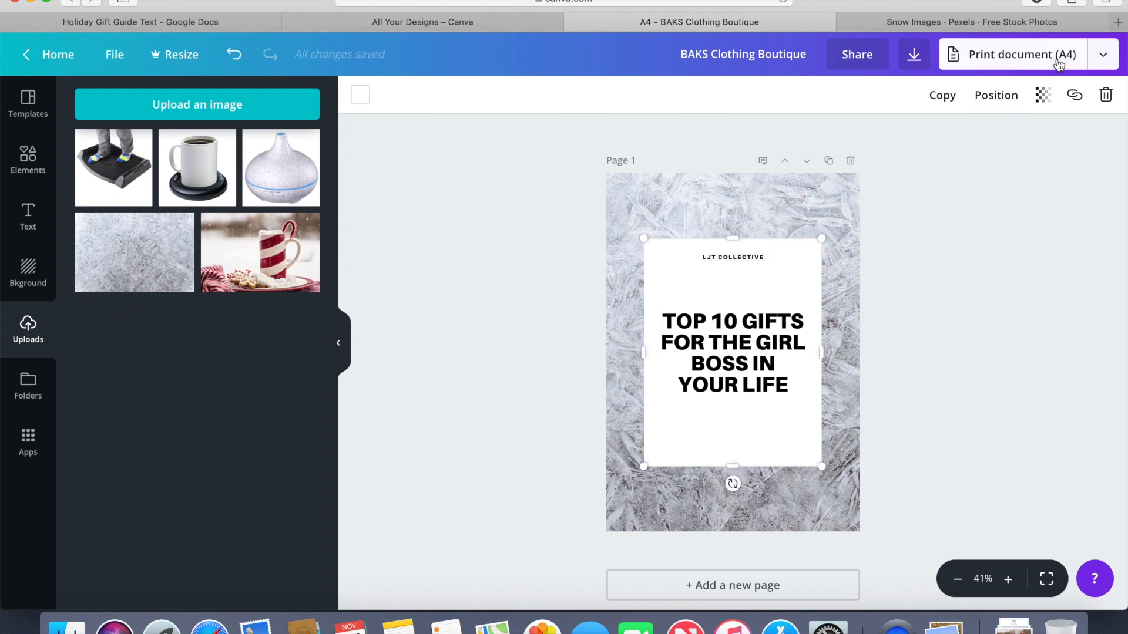
pyautogui.click(1042, 95)
pyautogui.moveTo(1004, 139); pyautogui.dragTo(962, 149)
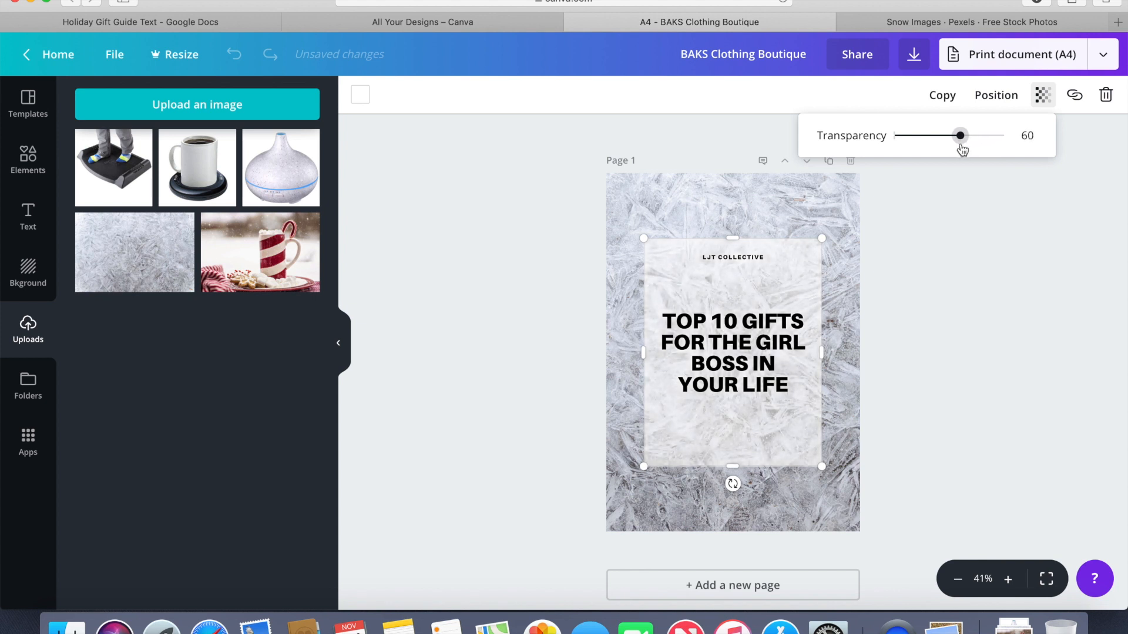
pyautogui.click(974, 221)
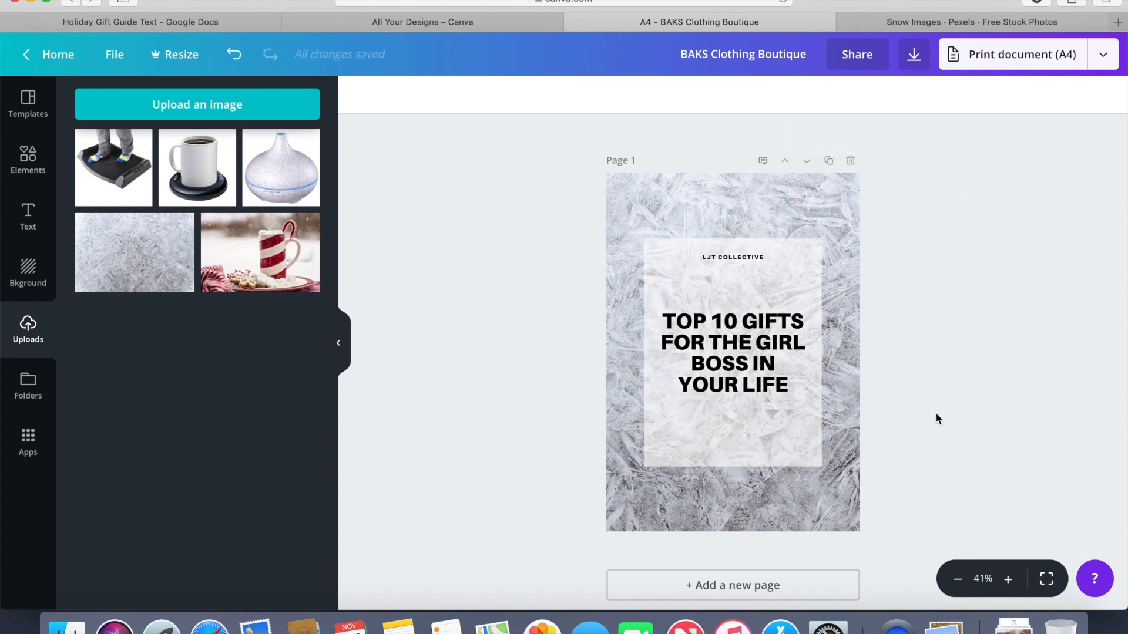
# Try photo filters on the ice-crystal background and reset the filter to None
pyautogui.click(791, 500)
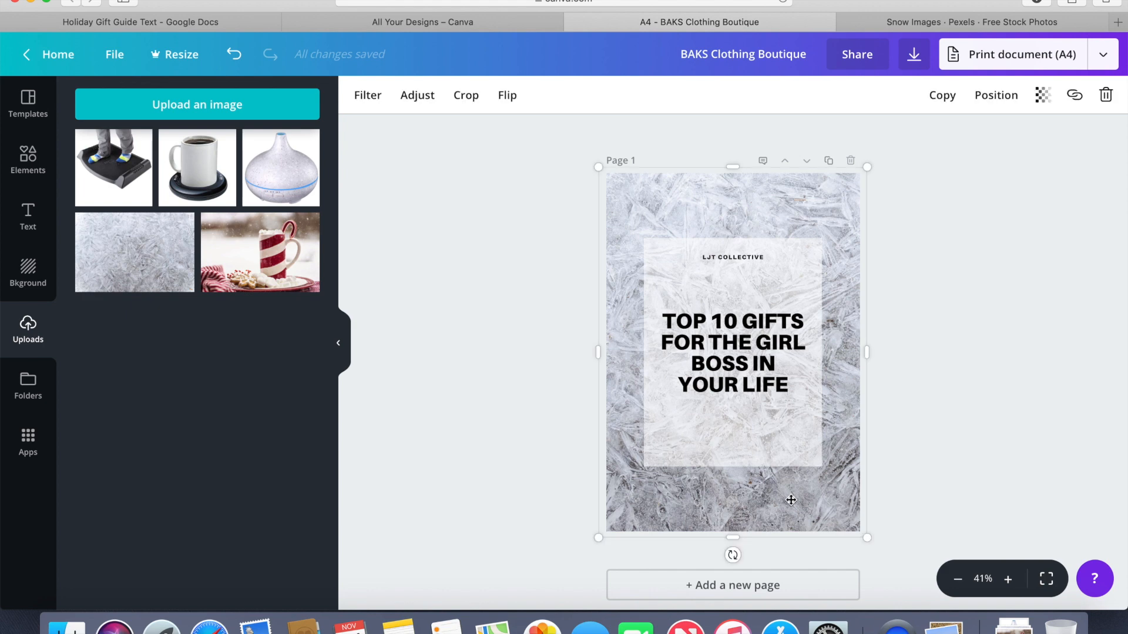
pyautogui.click(368, 95)
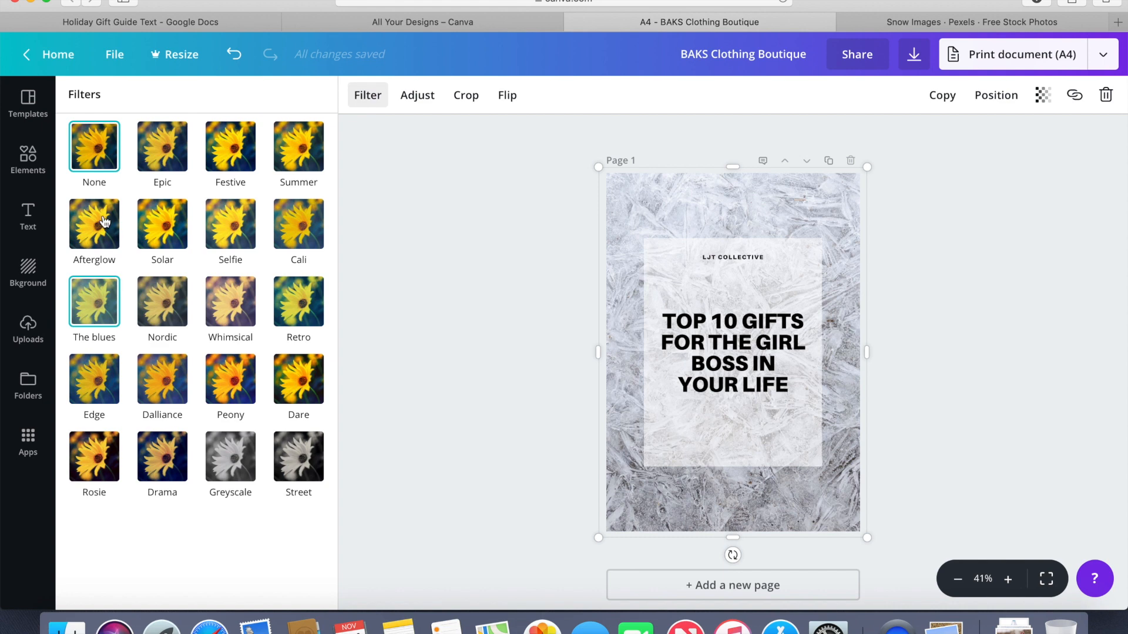
pyautogui.click(105, 153)
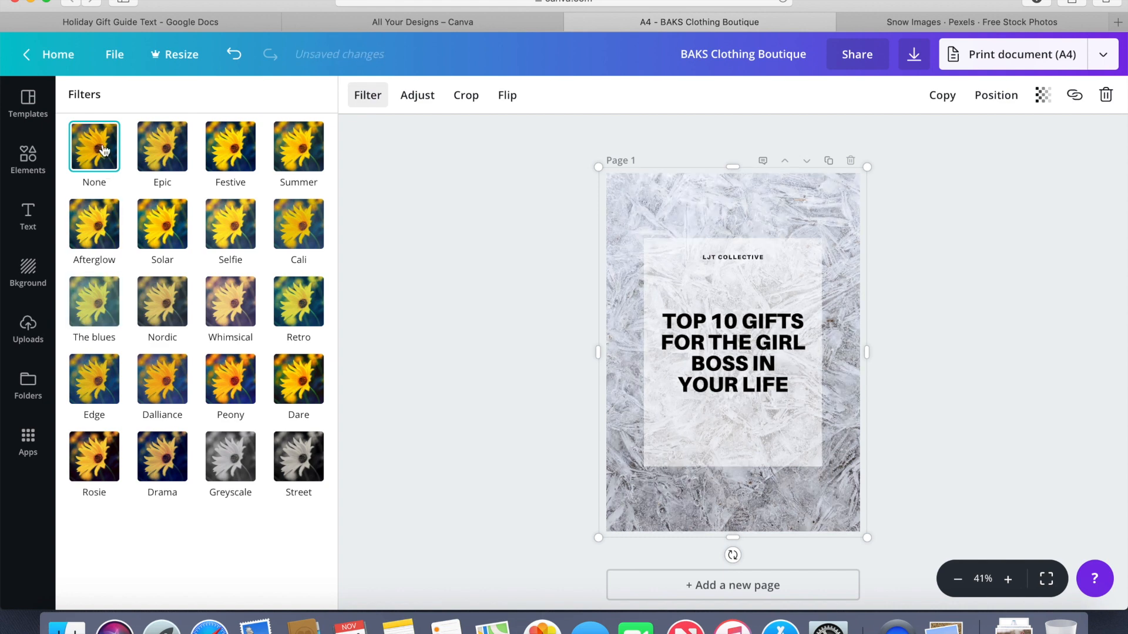
pyautogui.click(424, 233)
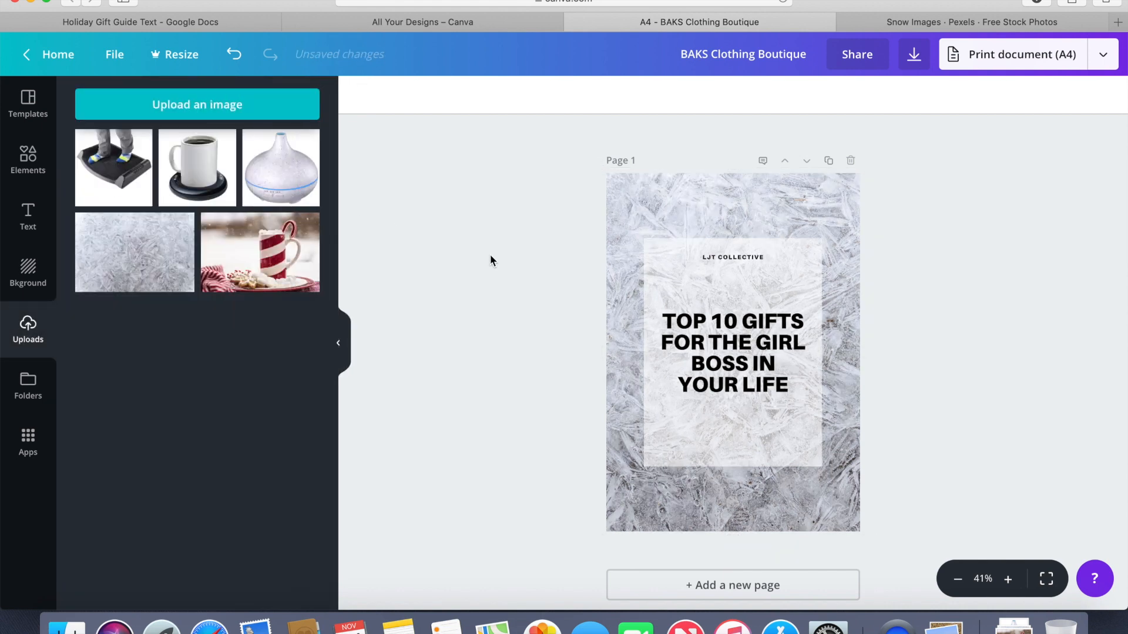
# Add a second page, remove its ice-crystal background and apply the "Giddy for a summer sale?" layout from Float Clothing Flyer
pyautogui.click(752, 587)
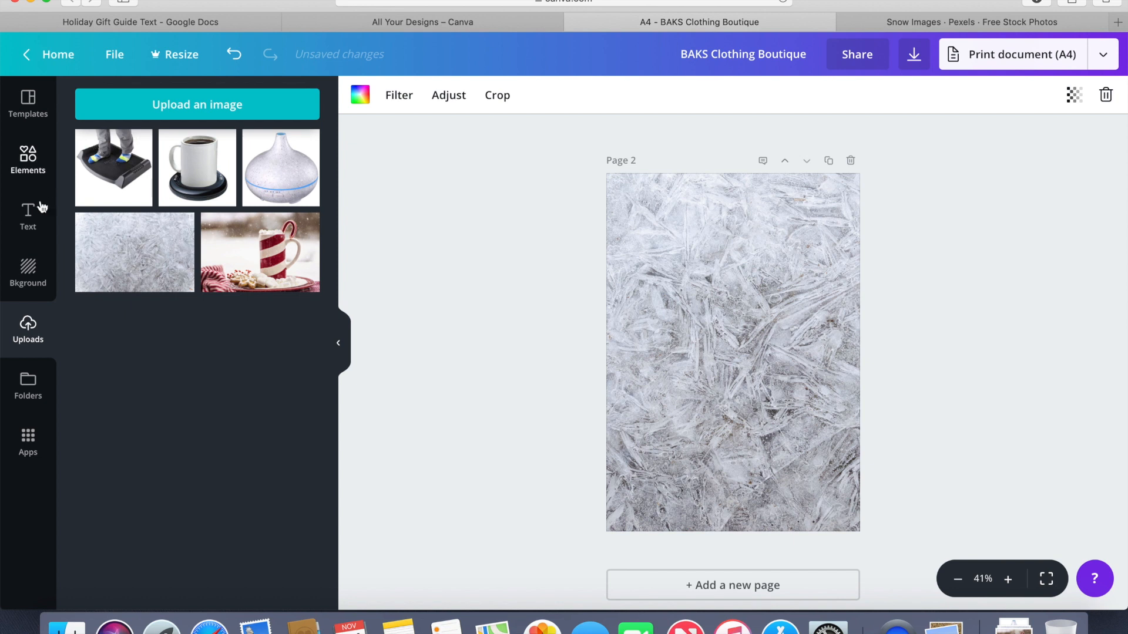
pyautogui.click(27, 104)
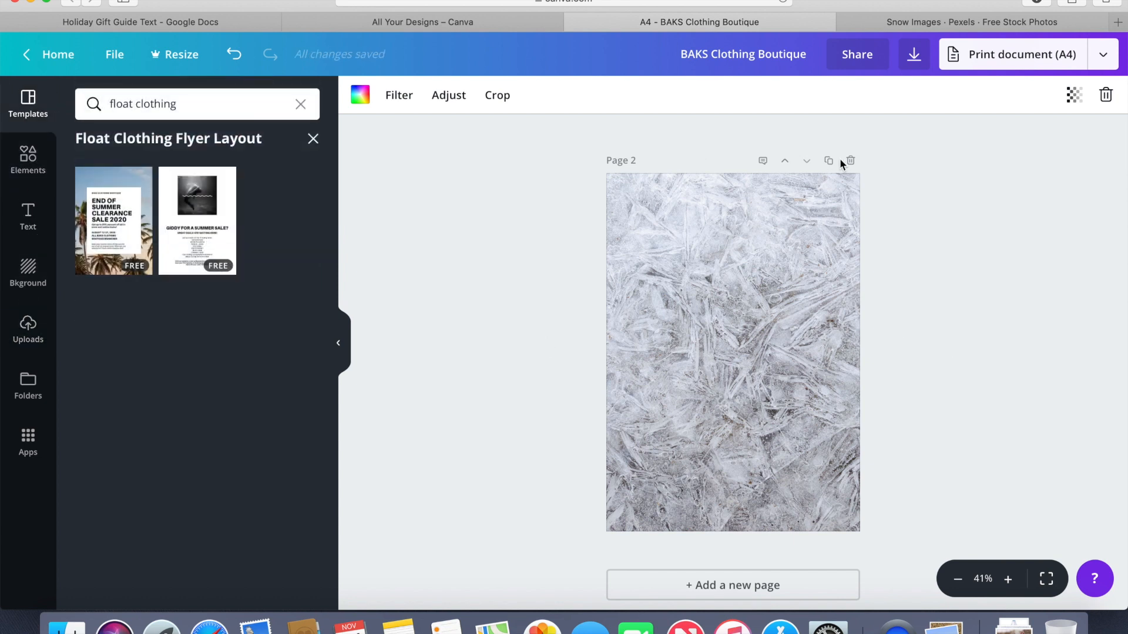
pyautogui.press('Delete')
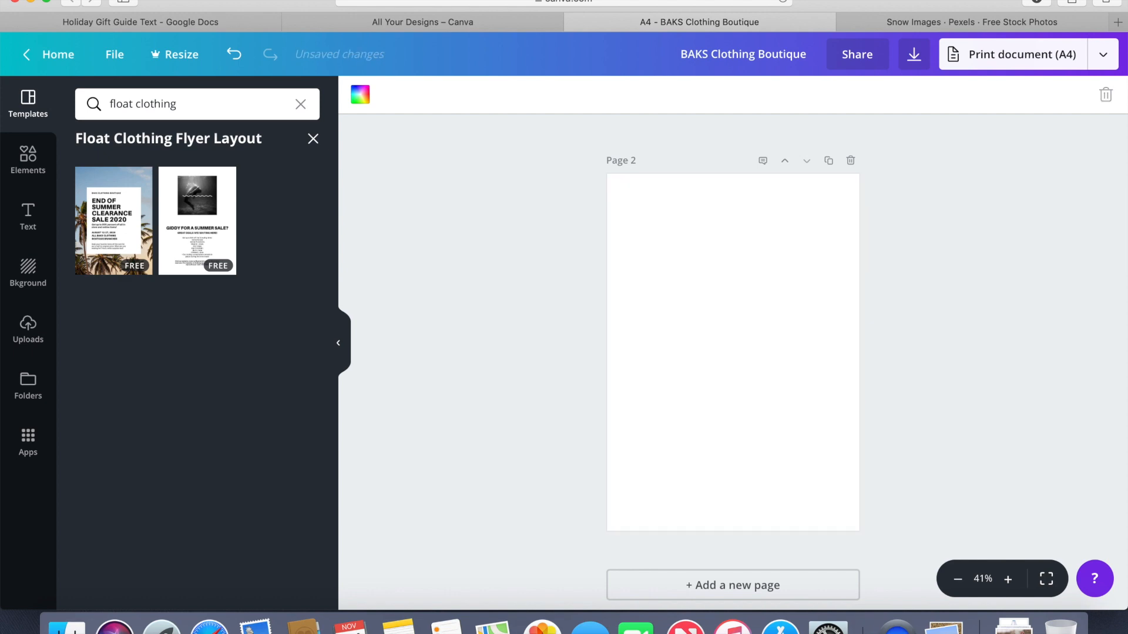
pyautogui.click(162, 230)
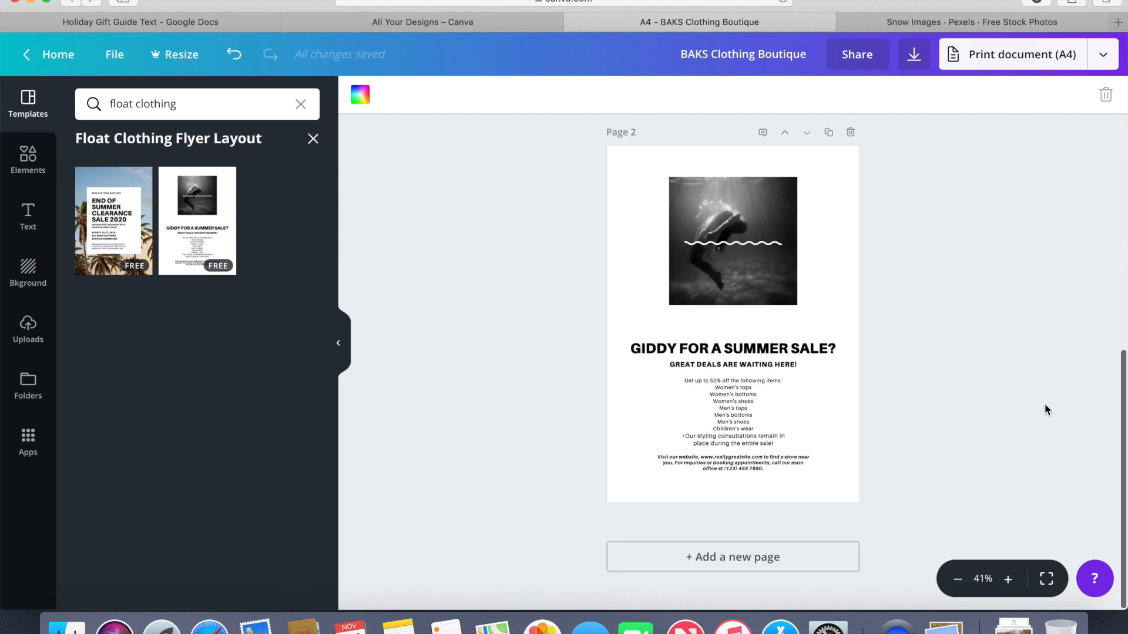
# Replace the underwater photo on page 2 with the uploaded red-and-white striped mug photo
pyautogui.scroll(3, 1045, 409)
pyautogui.scroll(-2, 1044, 410)
pyautogui.click(717, 348)
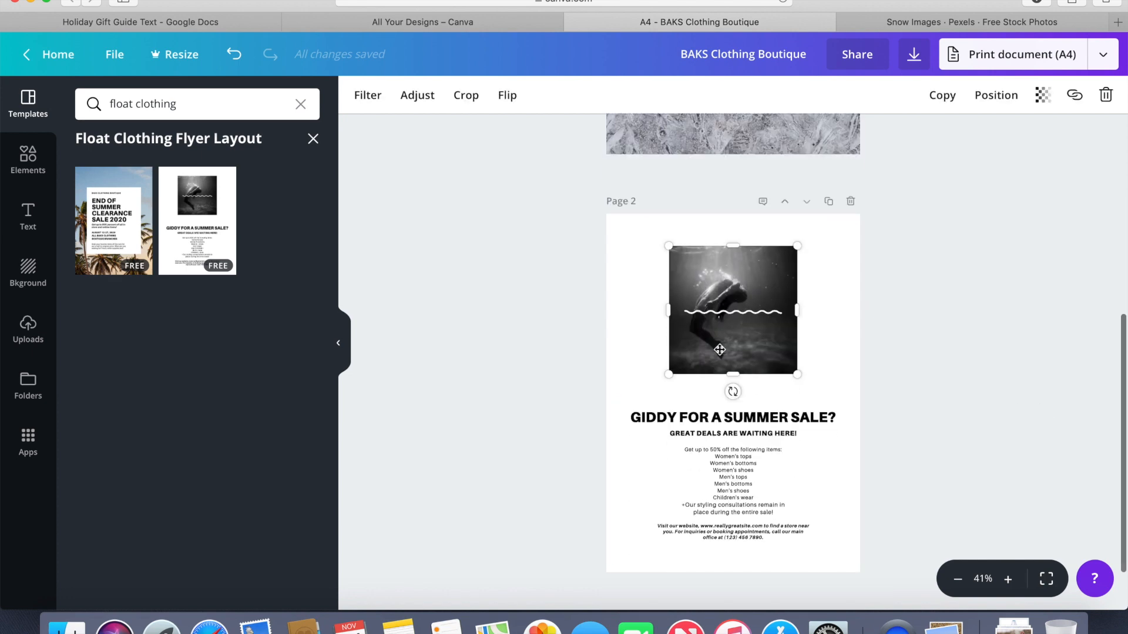
pyautogui.click(36, 334)
pyautogui.moveTo(254, 262); pyautogui.dragTo(712, 316)
pyautogui.click(740, 312)
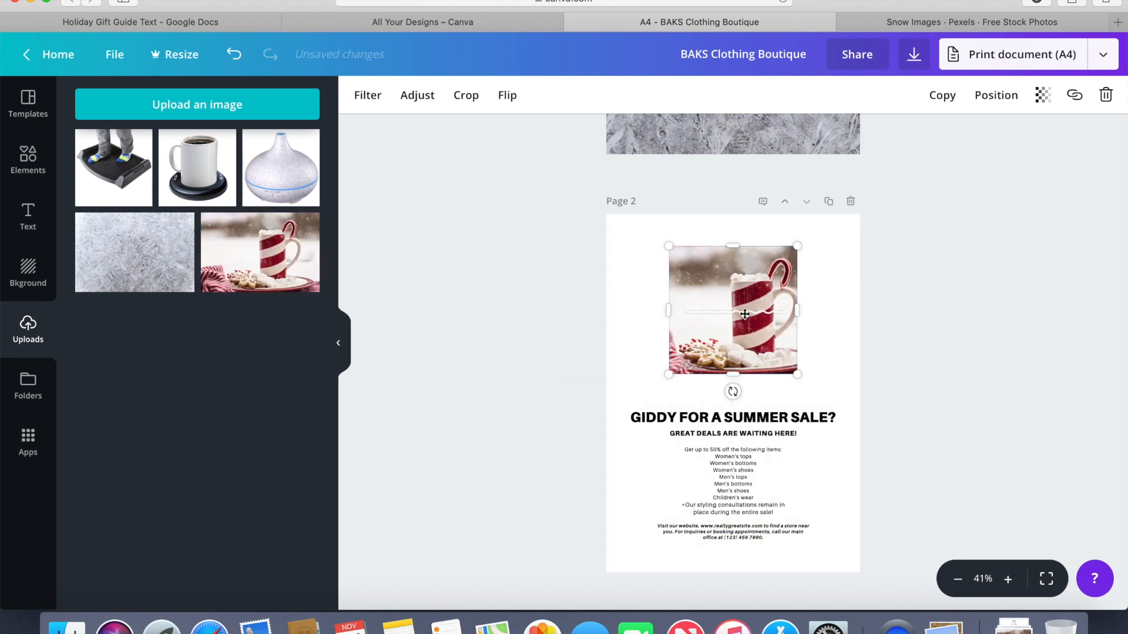
# Delete the thin line over the mug photo and copy the Girl Boss introduction paragraph from the Holiday Gift Guide Text document in Google Docs
pyautogui.press('Delete')
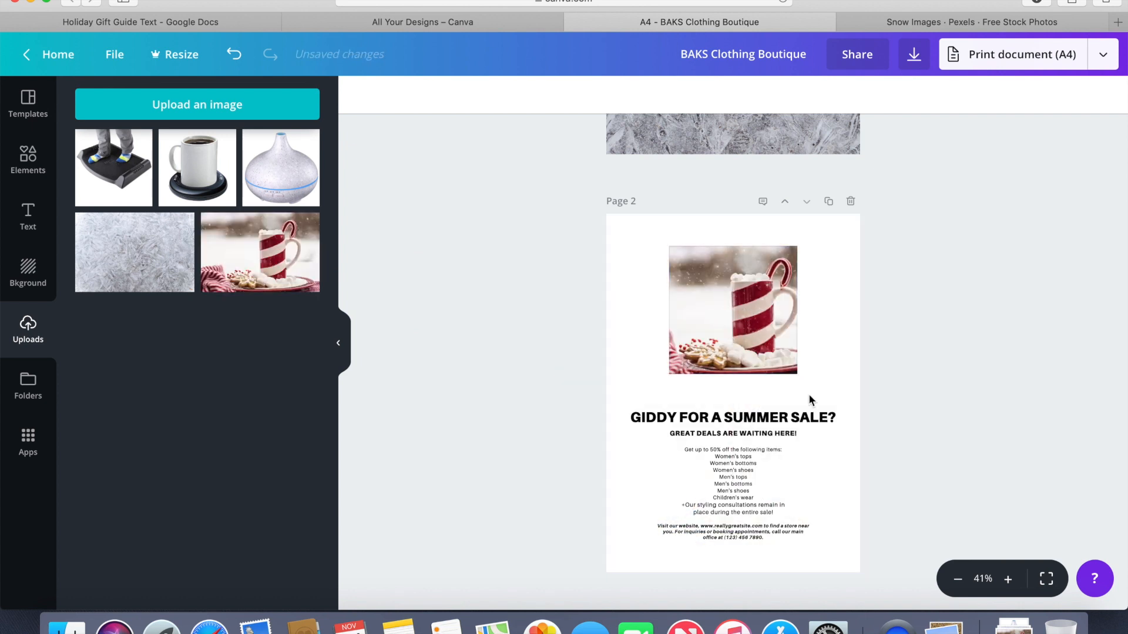
pyautogui.click(201, 22)
pyautogui.moveTo(286, 243); pyautogui.dragTo(345, 289)
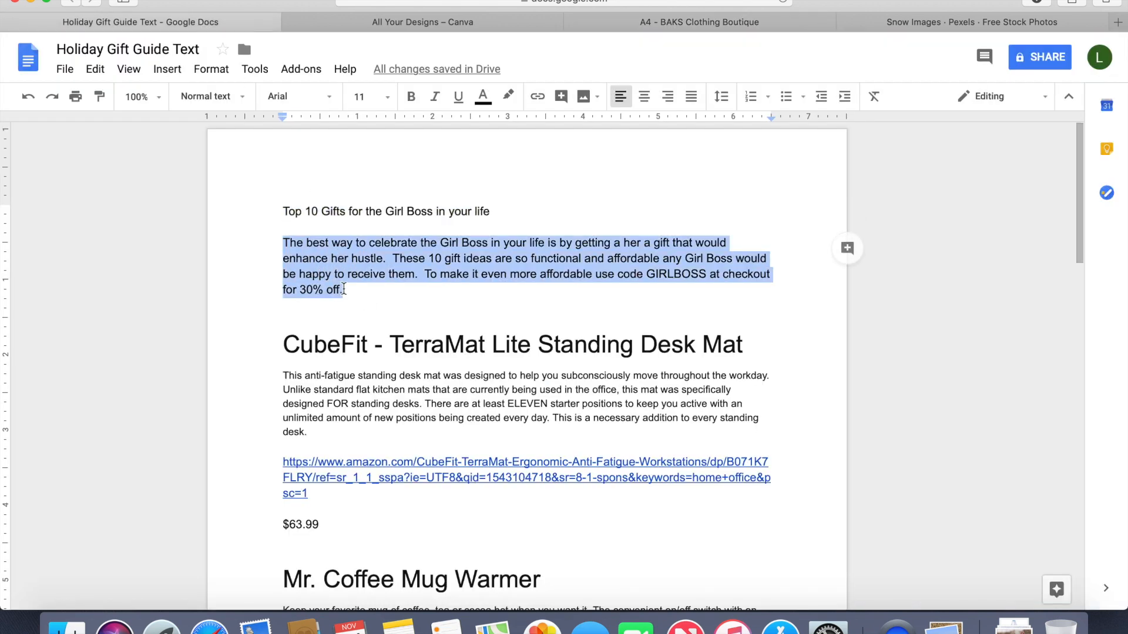
pyautogui.click(707, 18)
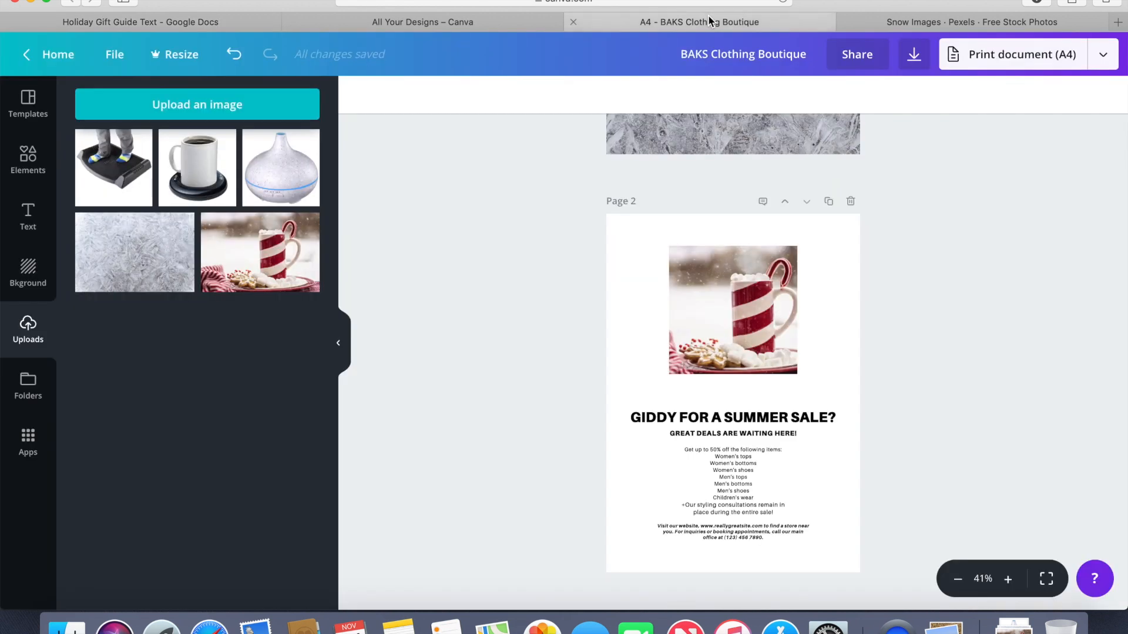
# Change the word SUMMER in the page 2 headline to HOLIDAY
pyautogui.click(734, 417)
pyautogui.click(734, 416)
pyautogui.doubleClick(735, 417)
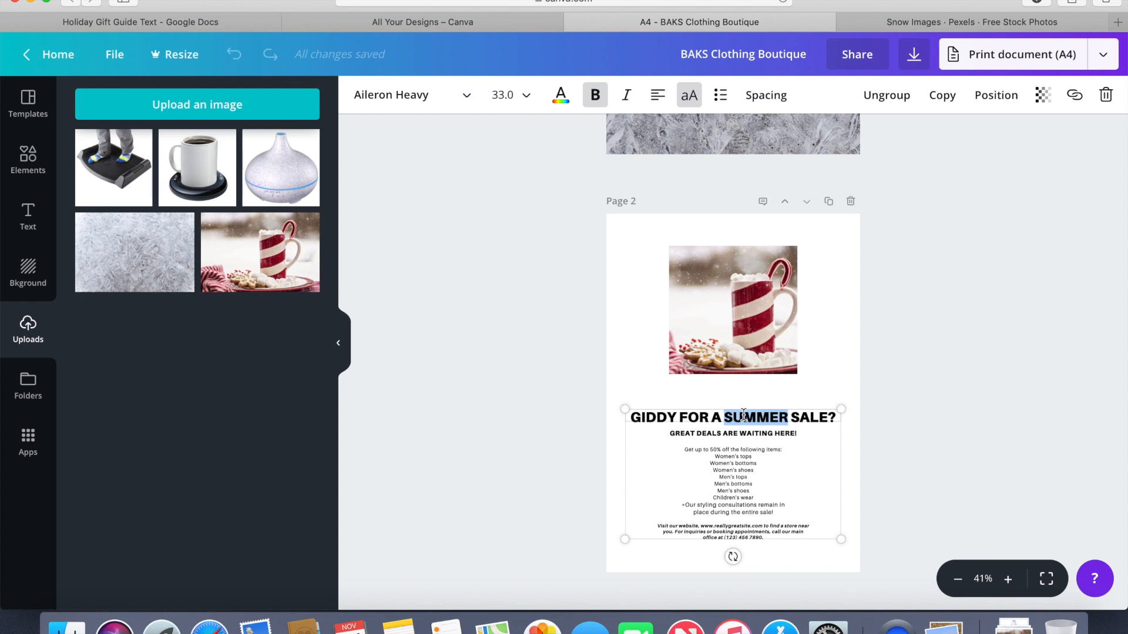
pyautogui.write('HOLIDA')
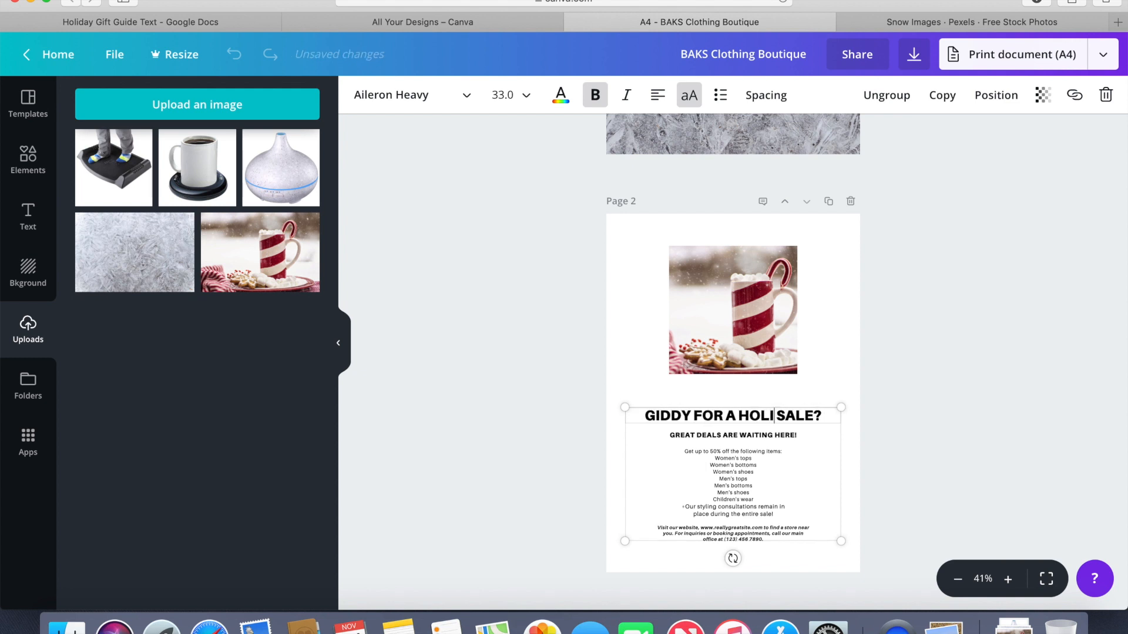
pyautogui.write('Y')
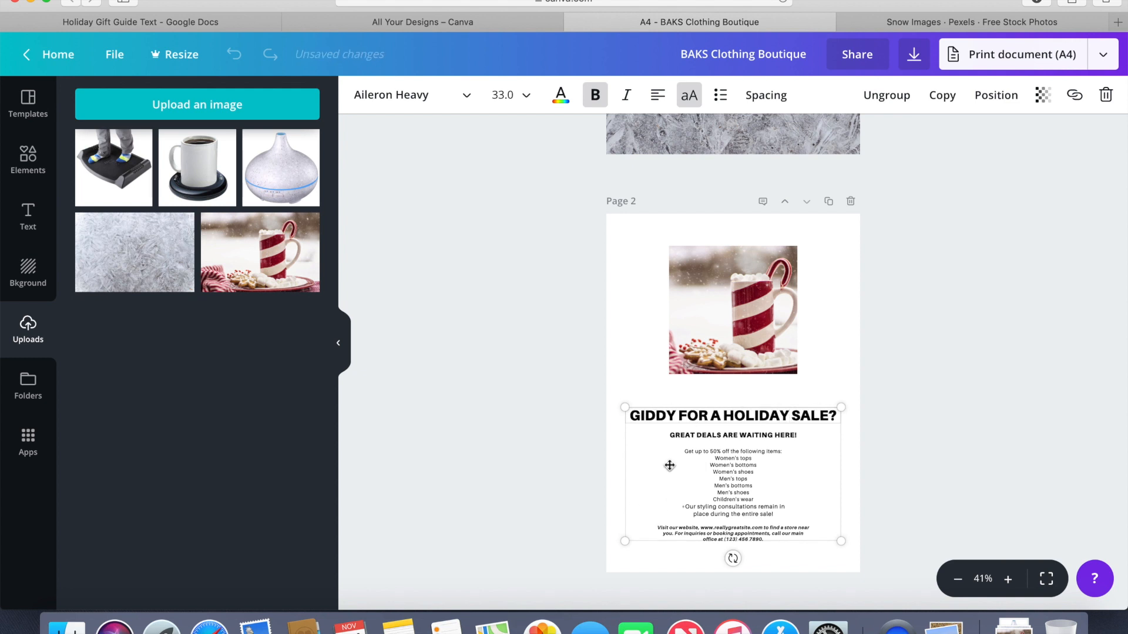
# Replace the sale items list on page 2 with the copied paragraph starting "The best way to celebrate the Girl Boss in your life"
pyautogui.click(672, 434)
pyautogui.click(689, 454)
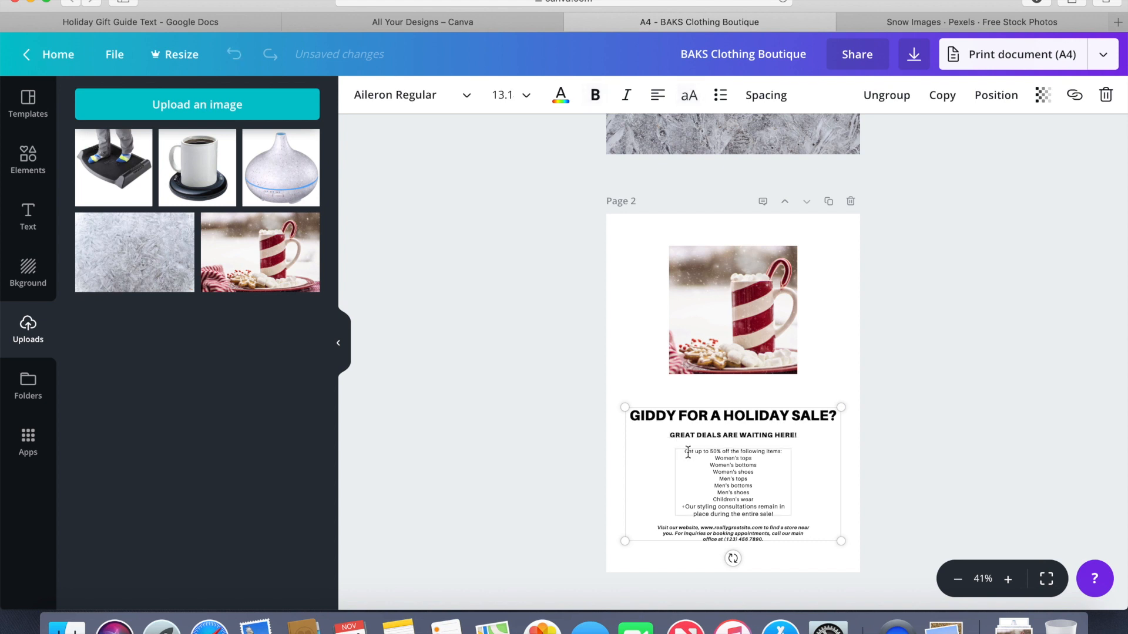
pyautogui.moveTo(687, 449); pyautogui.dragTo(780, 514)
pyautogui.write('v')
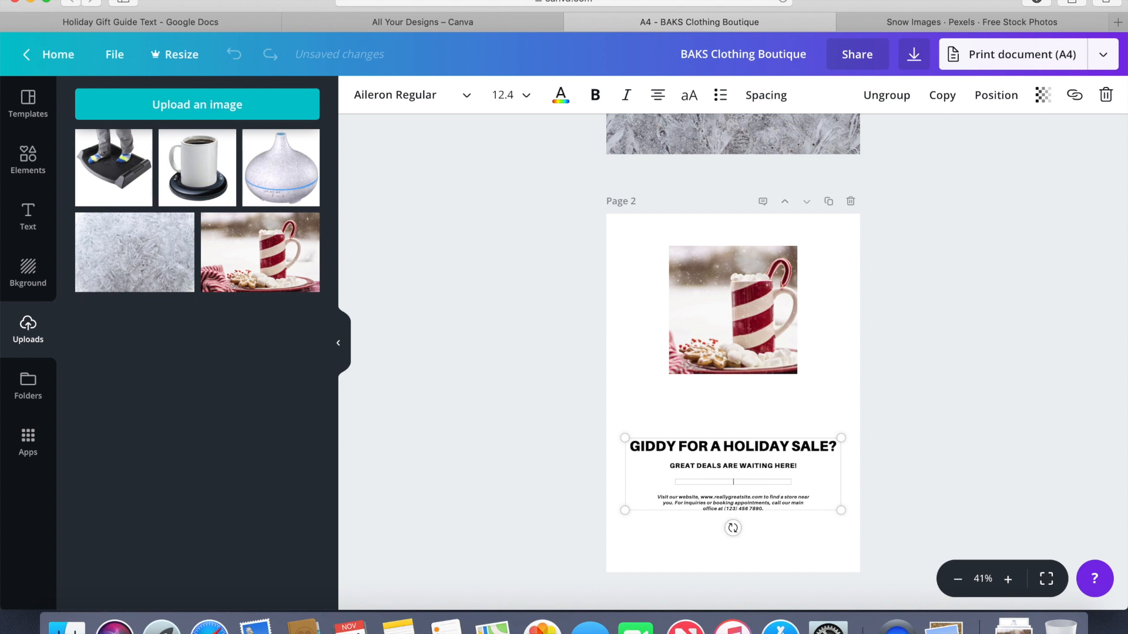
pyautogui.write('The best way to celebrate the Girl Boss in your life is by getting a her a gift that would enhance her hustle.  These 10 gift ideas are so functional and affordable any Girl Boss would be happy to receive them.  To make it even more affordable use code GIRLBOSS at checkout for 30% off.')
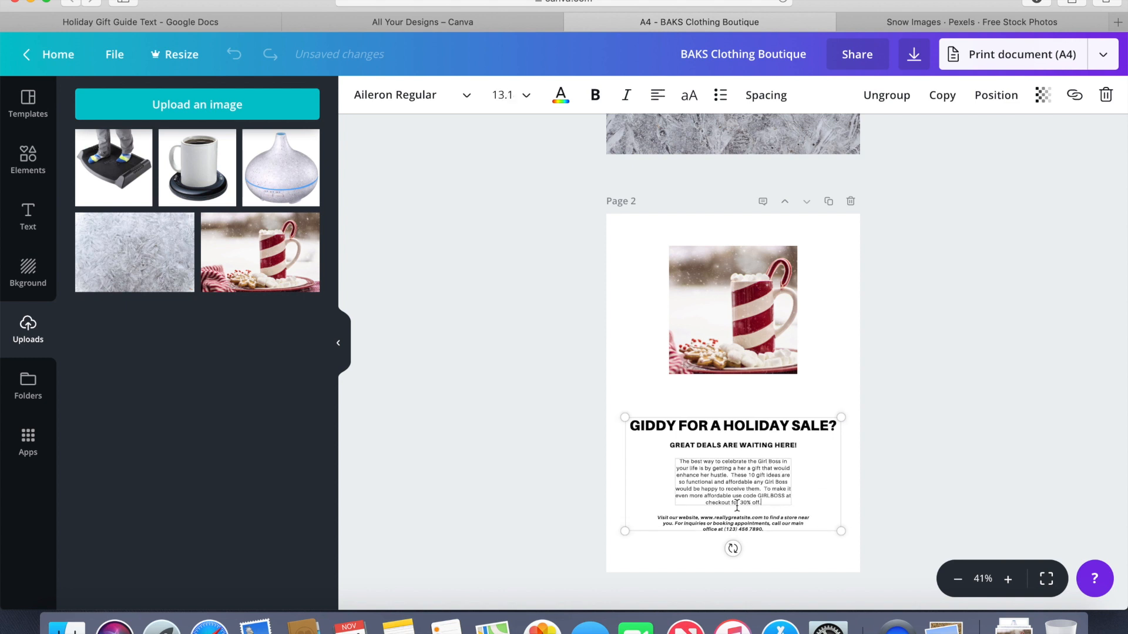
pyautogui.click(675, 518)
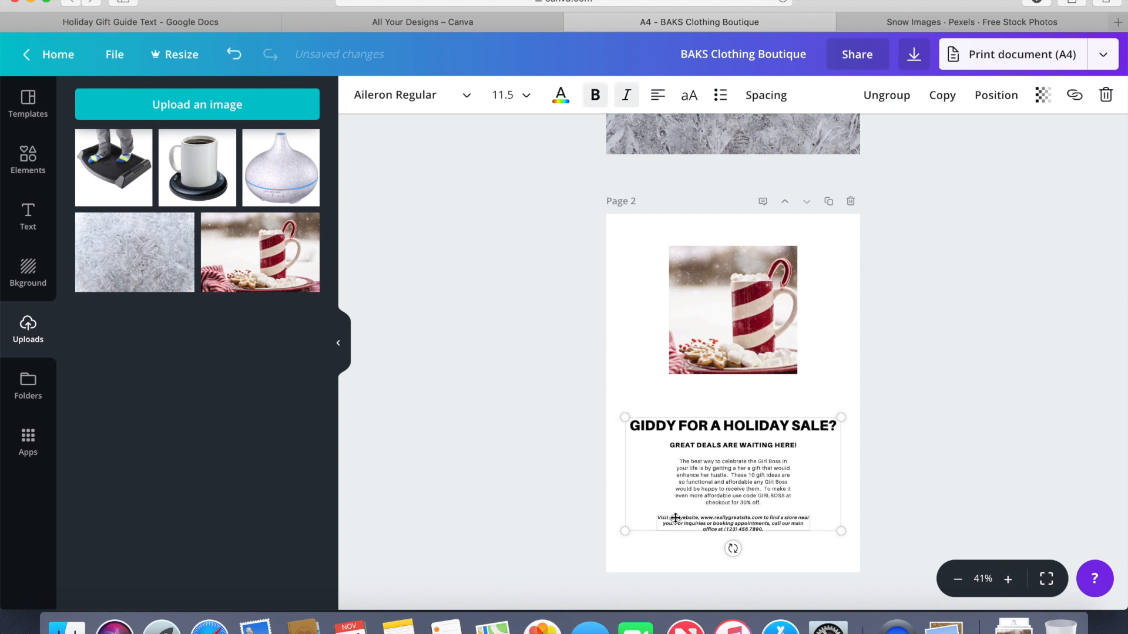
pyautogui.doubleClick(723, 518)
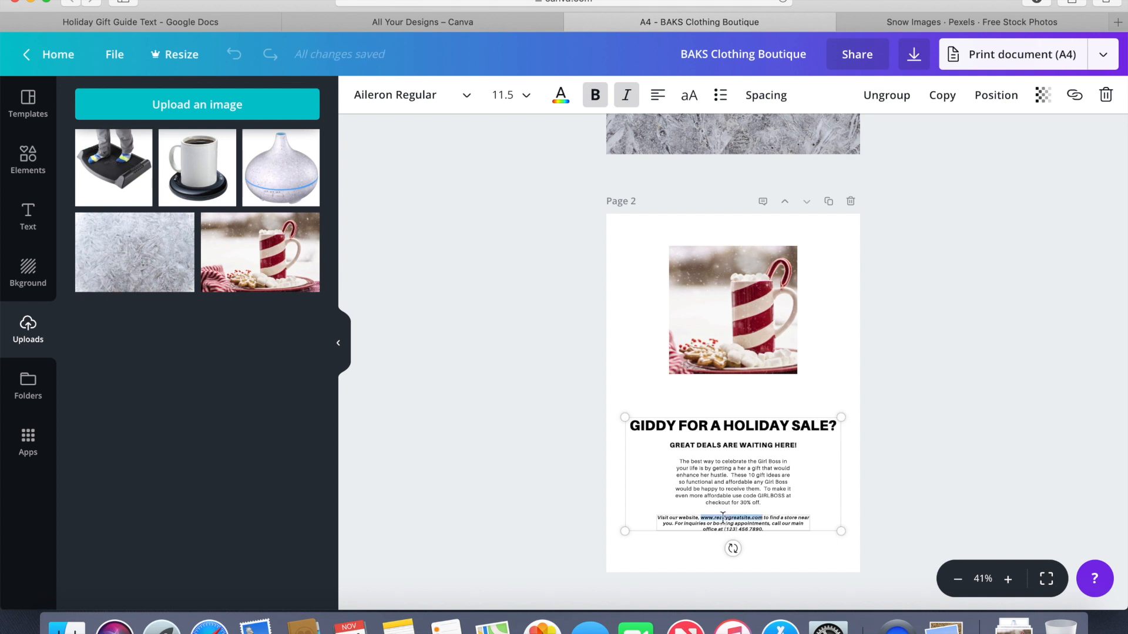
pyautogui.click(1009, 580)
pyautogui.scroll(1, 857, 486)
pyautogui.scroll(-2, 857, 486)
pyautogui.scroll(-2, 857, 486)
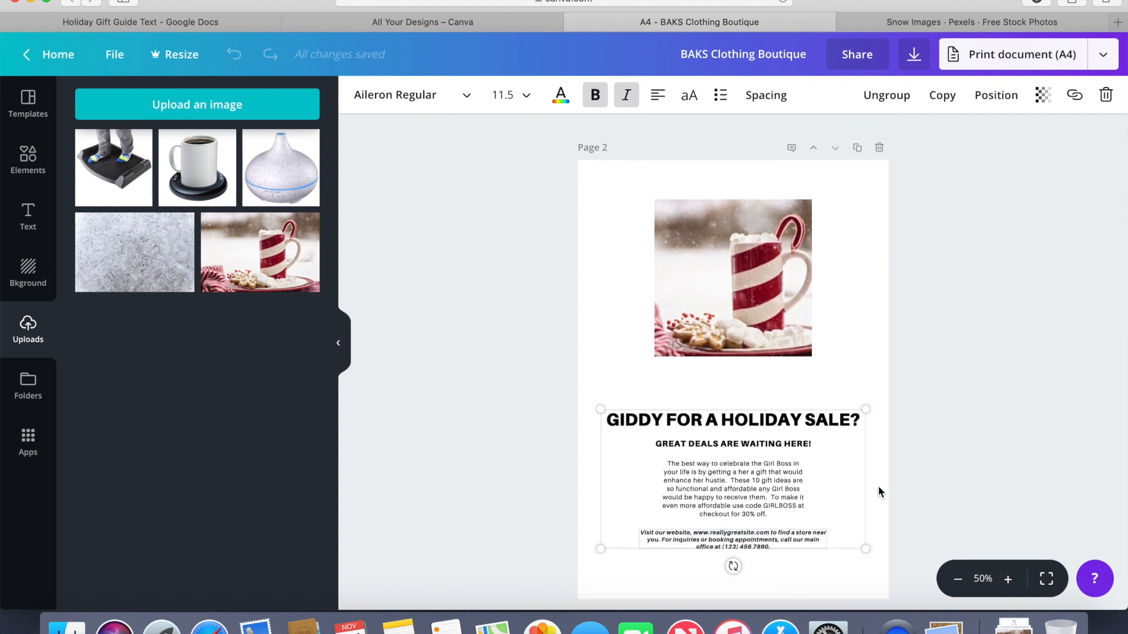
# Try grey, lime, green and turquoise default colours on the page 2 background, ending with red
pyautogui.click(885, 489)
pyautogui.click(28, 271)
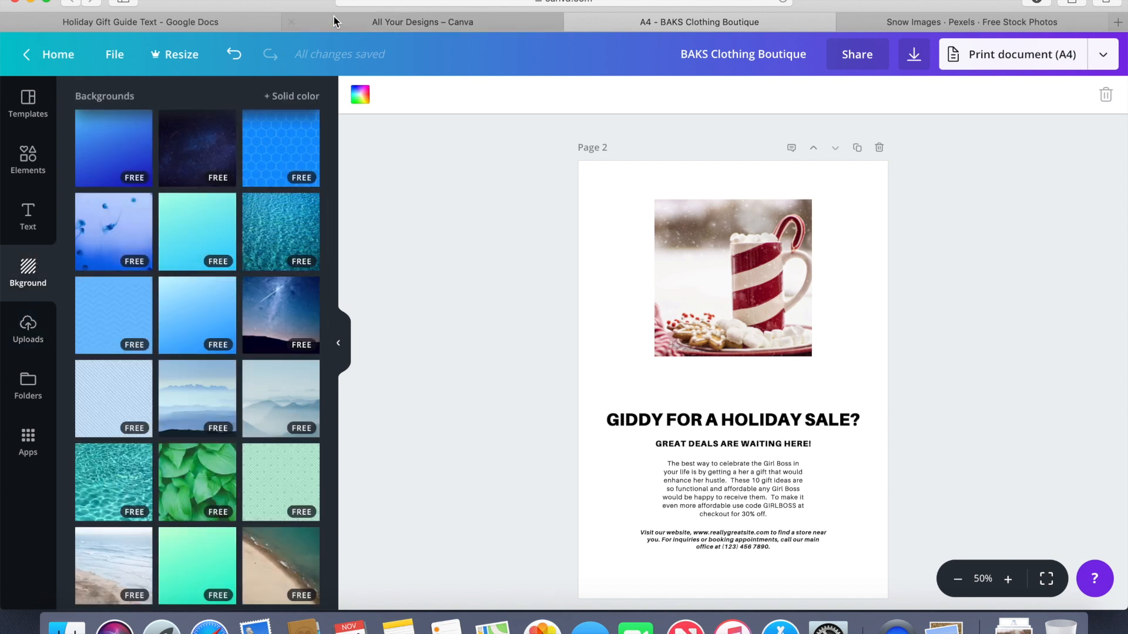
pyautogui.click(360, 97)
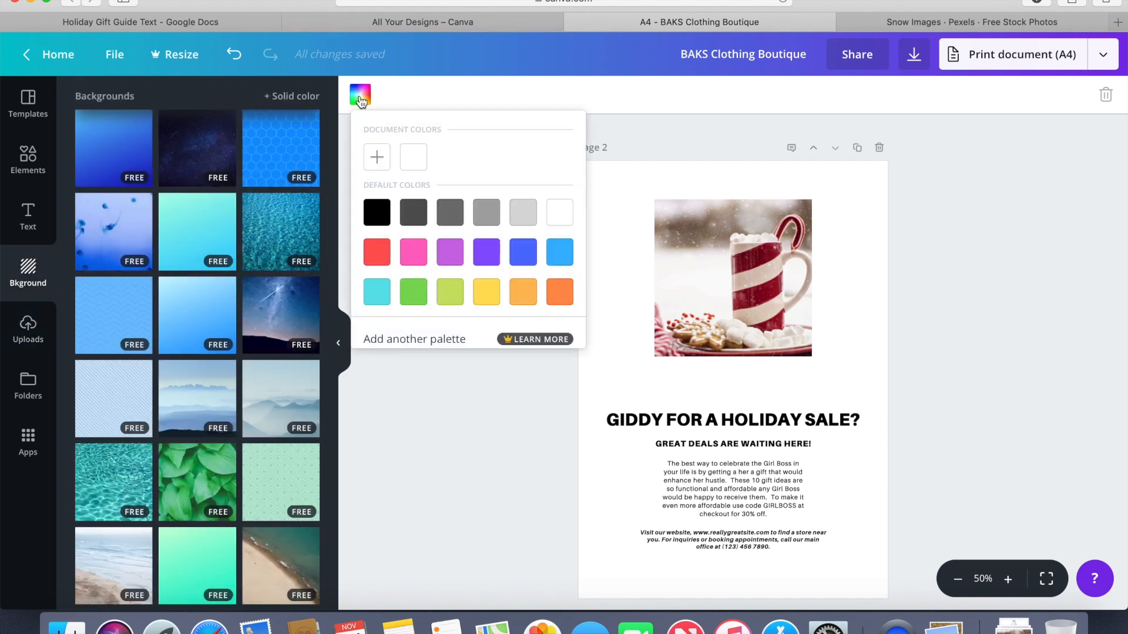
pyautogui.click(487, 209)
pyautogui.click(522, 212)
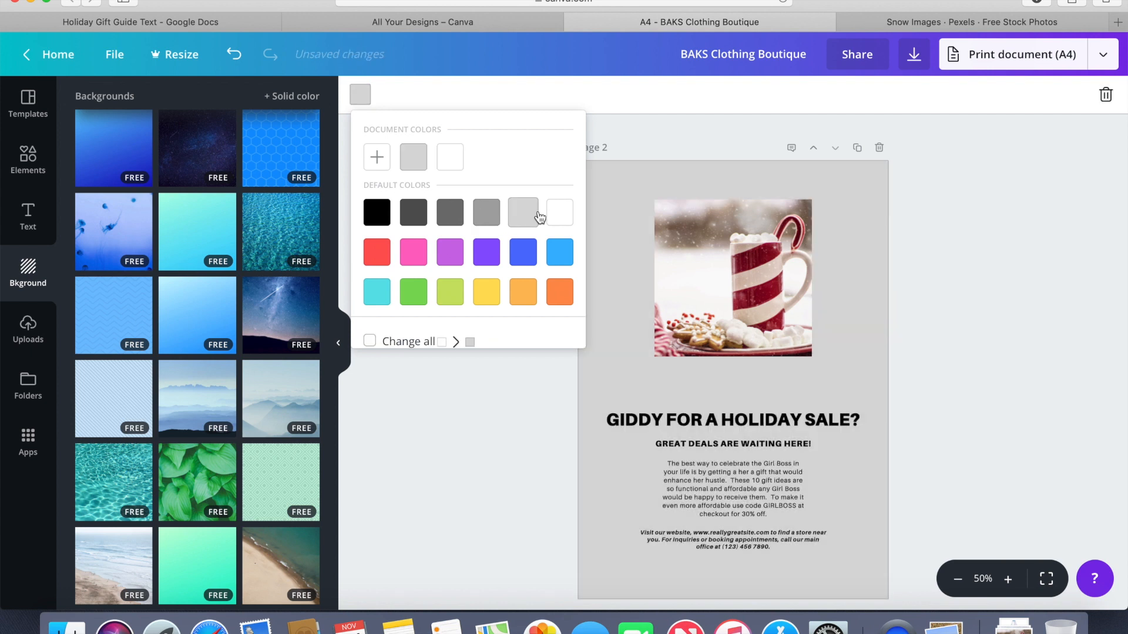
pyautogui.click(449, 291)
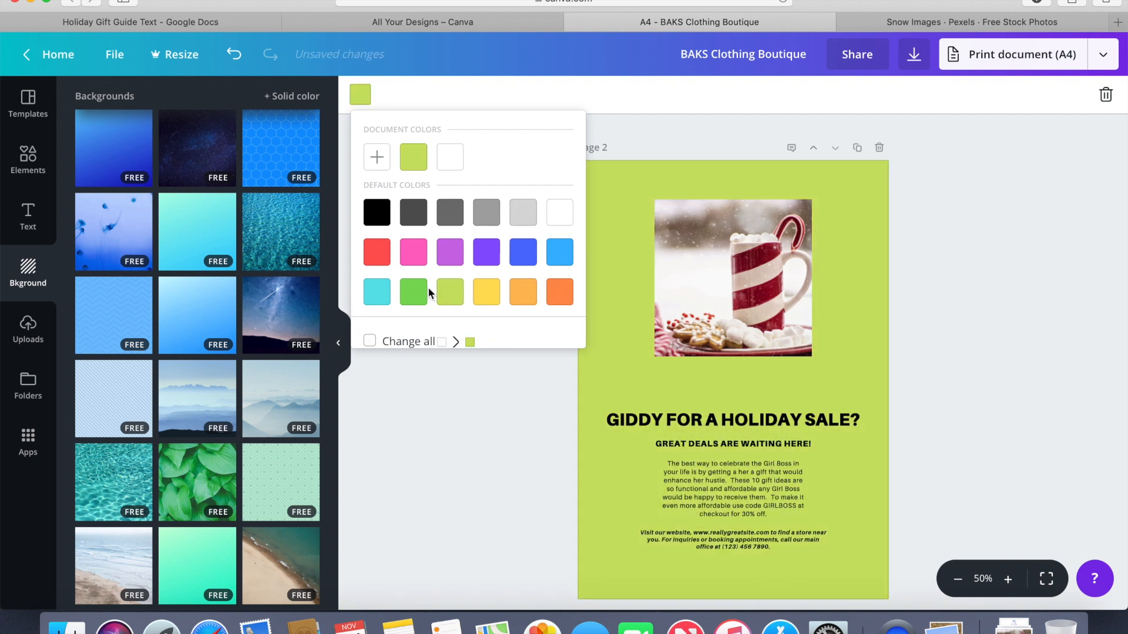
pyautogui.click(415, 290)
pyautogui.click(382, 291)
pyautogui.click(377, 252)
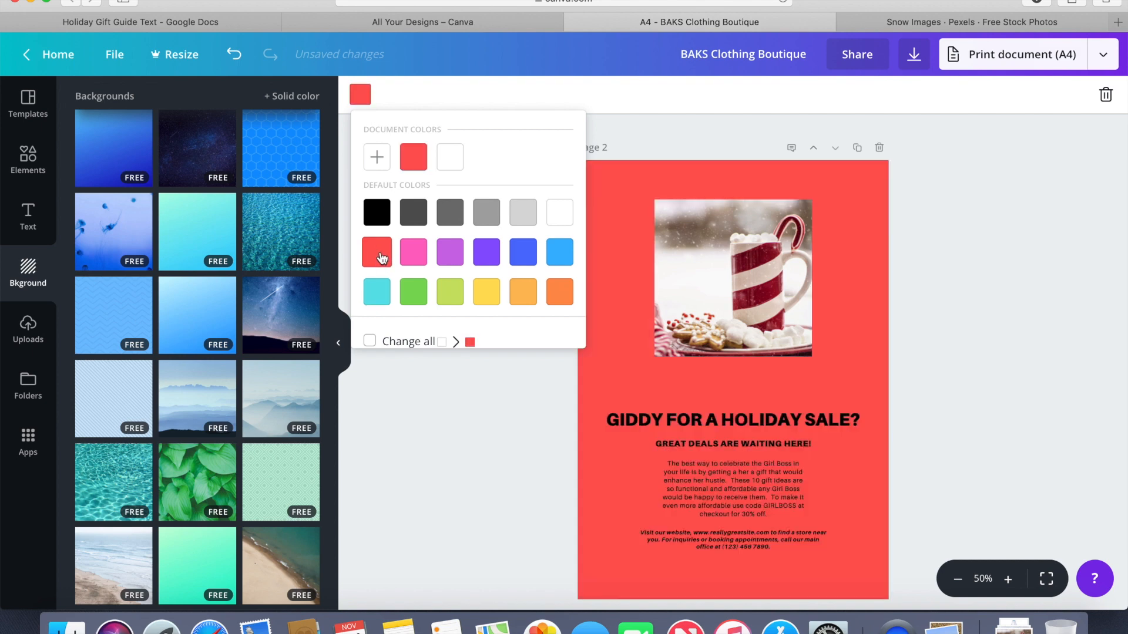
# Mix a custom gold colour, #bda54f, for the page 2 background
pyautogui.click(378, 158)
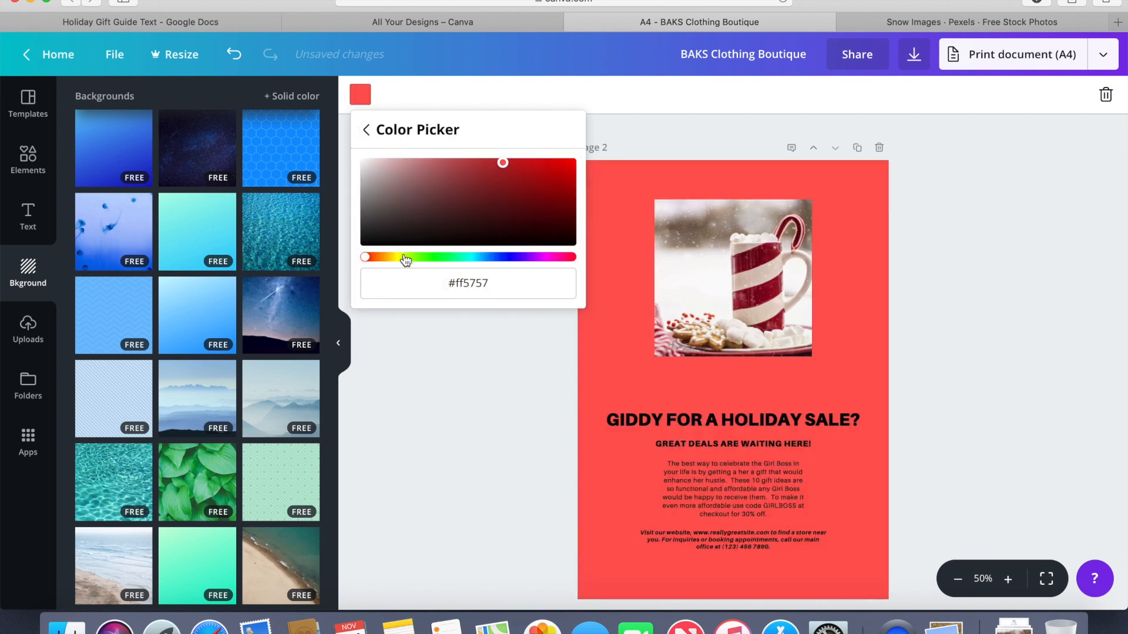
pyautogui.moveTo(364, 257); pyautogui.dragTo(393, 261)
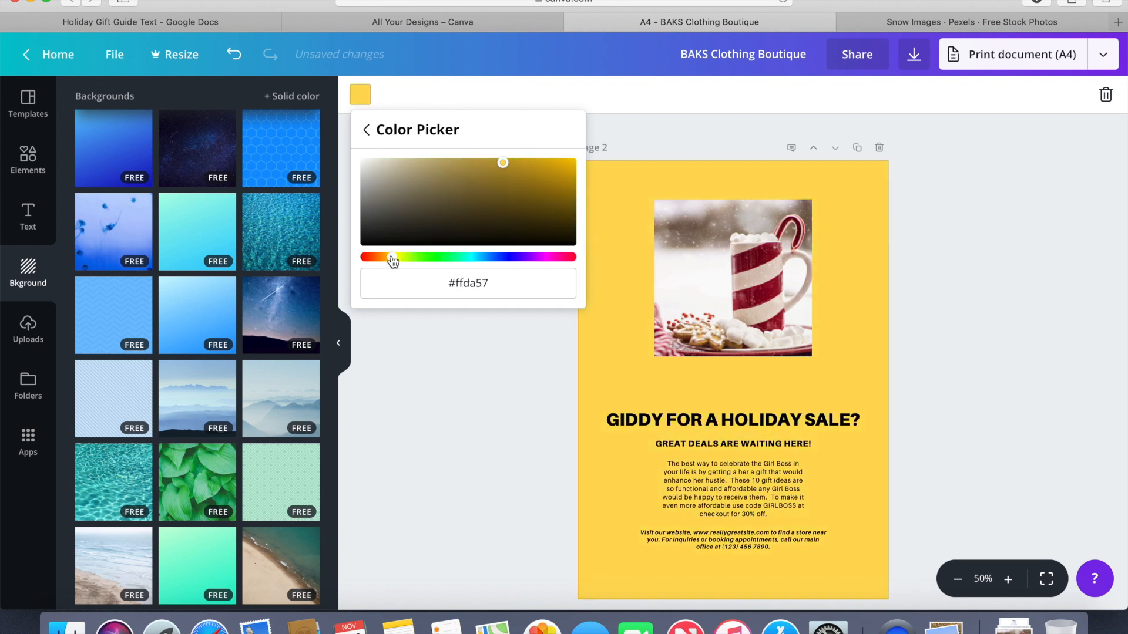
pyautogui.moveTo(505, 165); pyautogui.dragTo(486, 181)
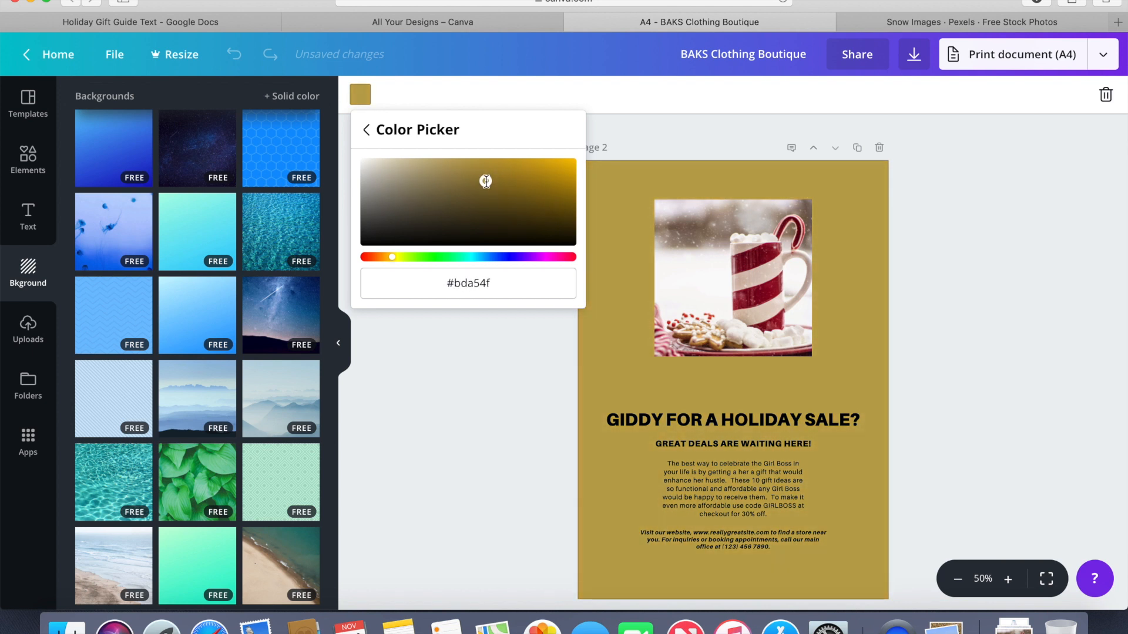
pyautogui.click(486, 370)
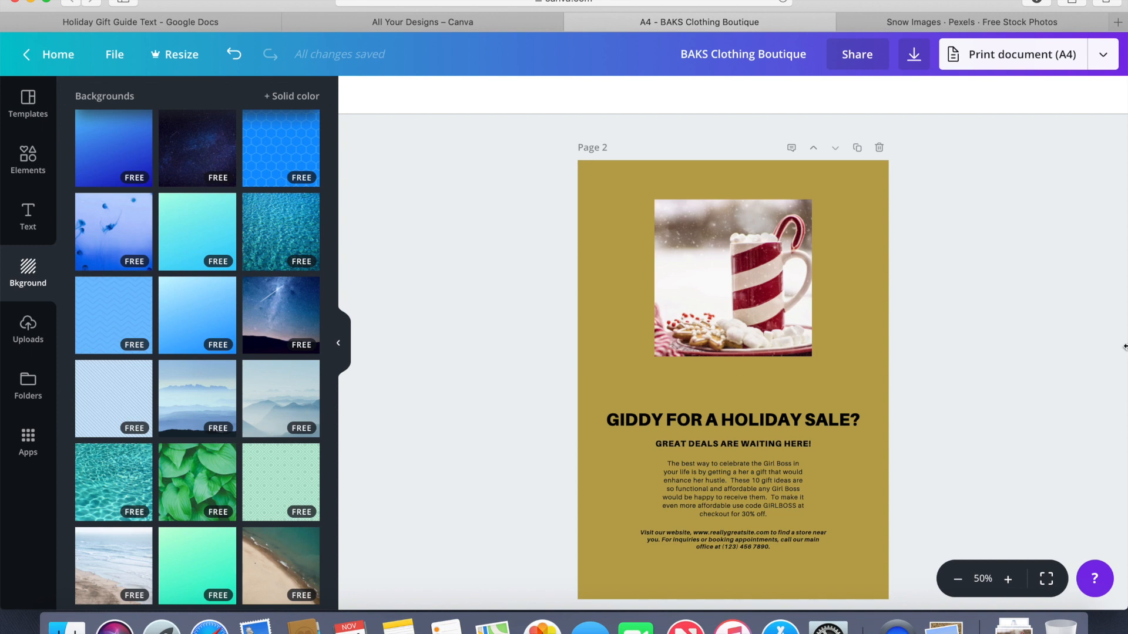
# Add a third page after page 2 and insert a single-image grid on it
pyautogui.scroll(-3, 1010, 301)
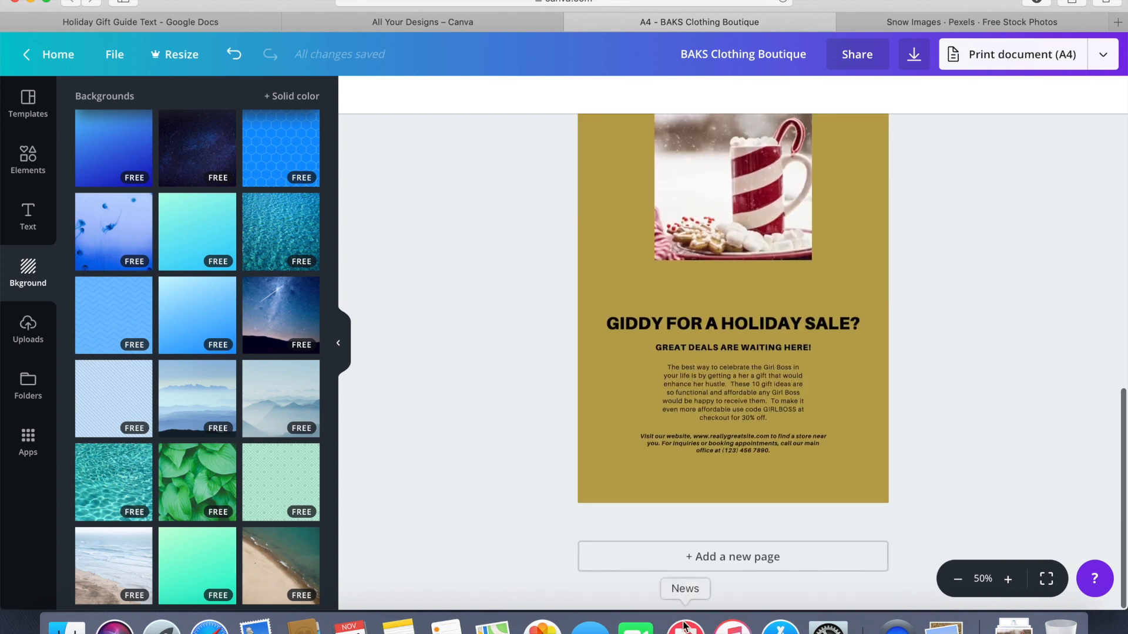
pyautogui.click(697, 556)
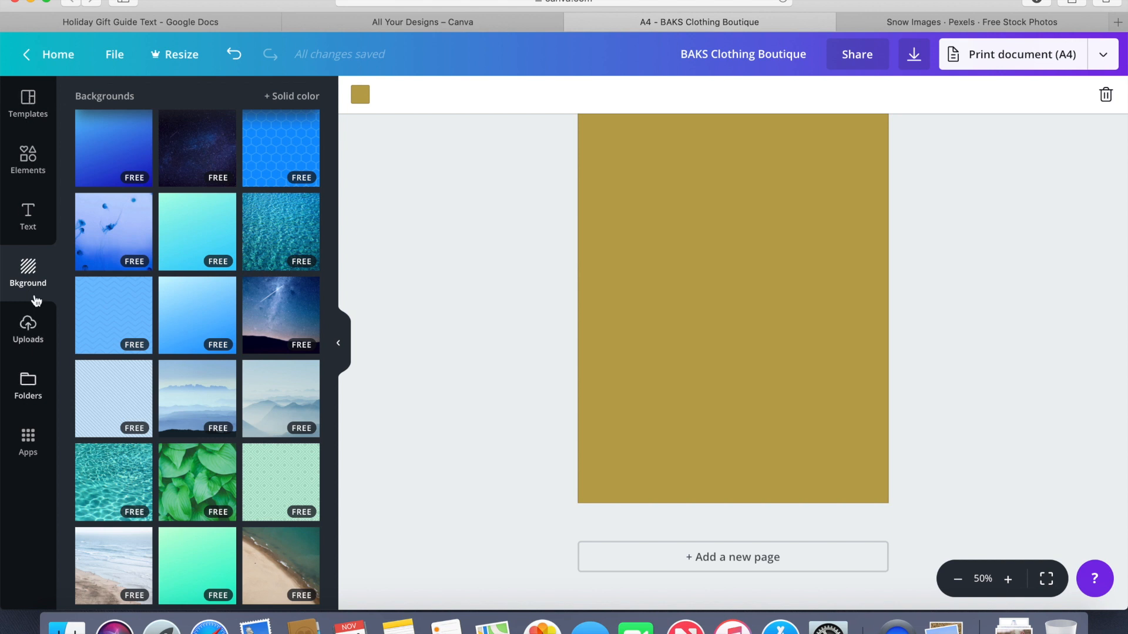
pyautogui.click(36, 159)
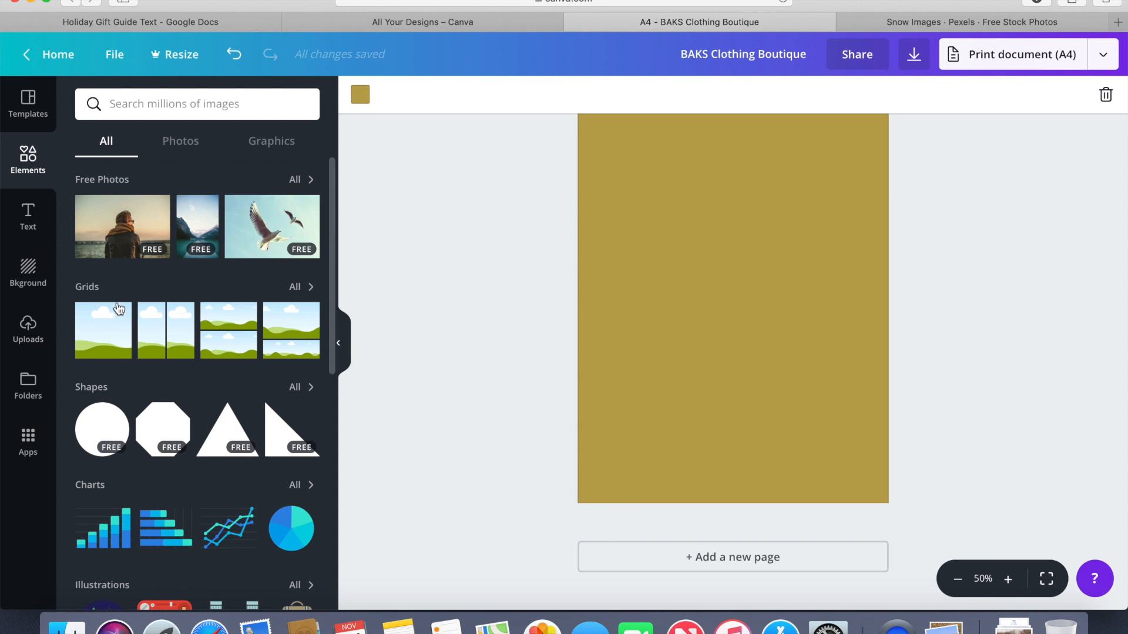
pyautogui.click(109, 340)
pyautogui.scroll(3, 668, 406)
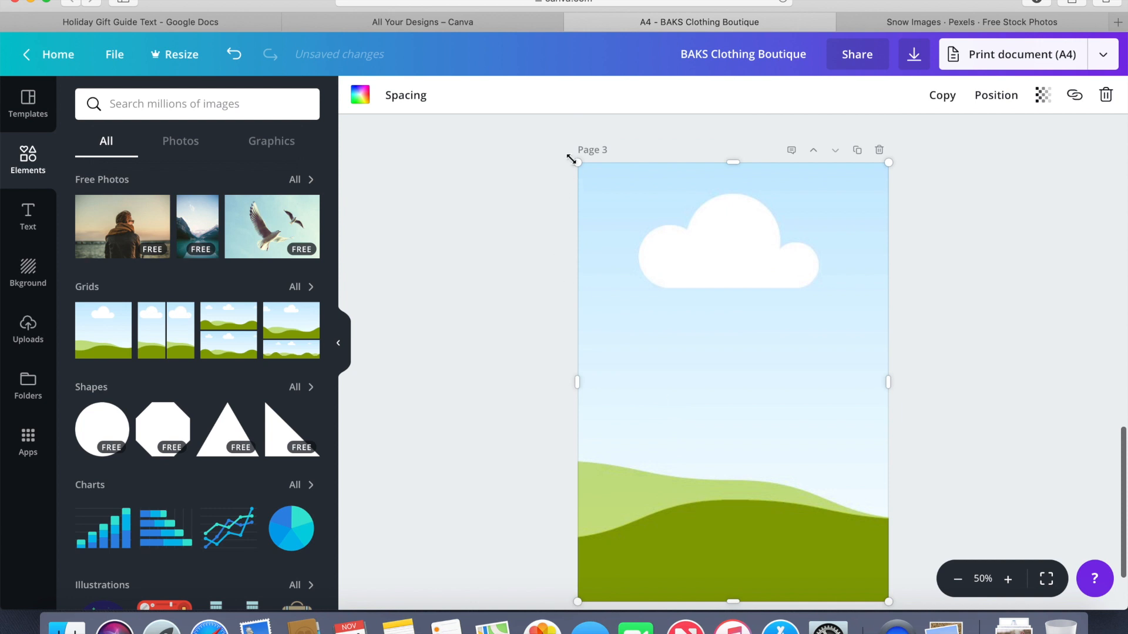
# Resize the image grid on page 3 to a wide rectangle and centre it in the upper part of the page with even side margins
pyautogui.moveTo(572, 159); pyautogui.dragTo(716, 305)
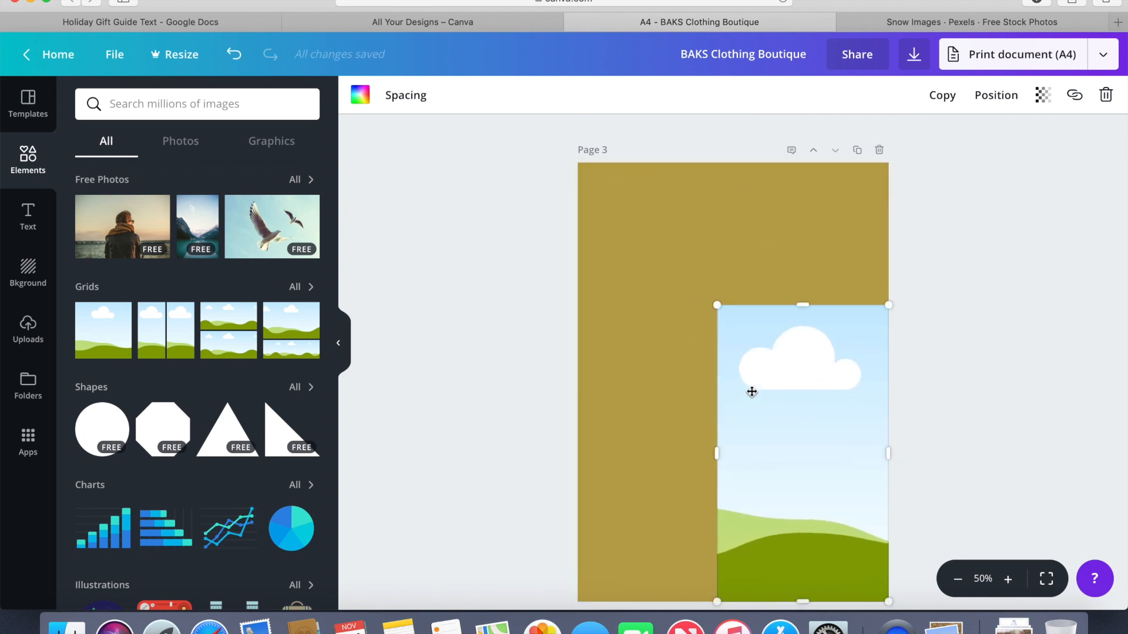
pyautogui.moveTo(764, 411); pyautogui.dragTo(640, 295)
pyautogui.moveTo(765, 330); pyautogui.dragTo(831, 329)
pyautogui.moveTo(717, 475); pyautogui.dragTo(717, 334)
pyautogui.moveTo(737, 287)
pyautogui.mouseDown()
pyautogui.moveTo(762, 283)
pyautogui.moveTo(753, 296)
pyautogui.mouseUp()
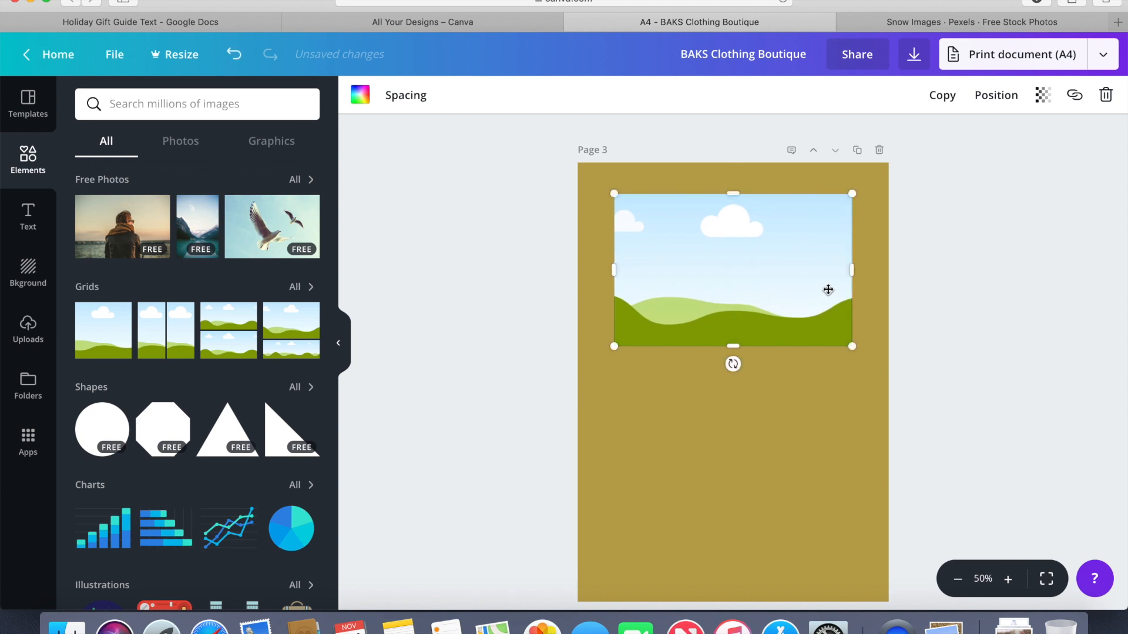
pyautogui.moveTo(852, 274); pyautogui.dragTo(801, 273)
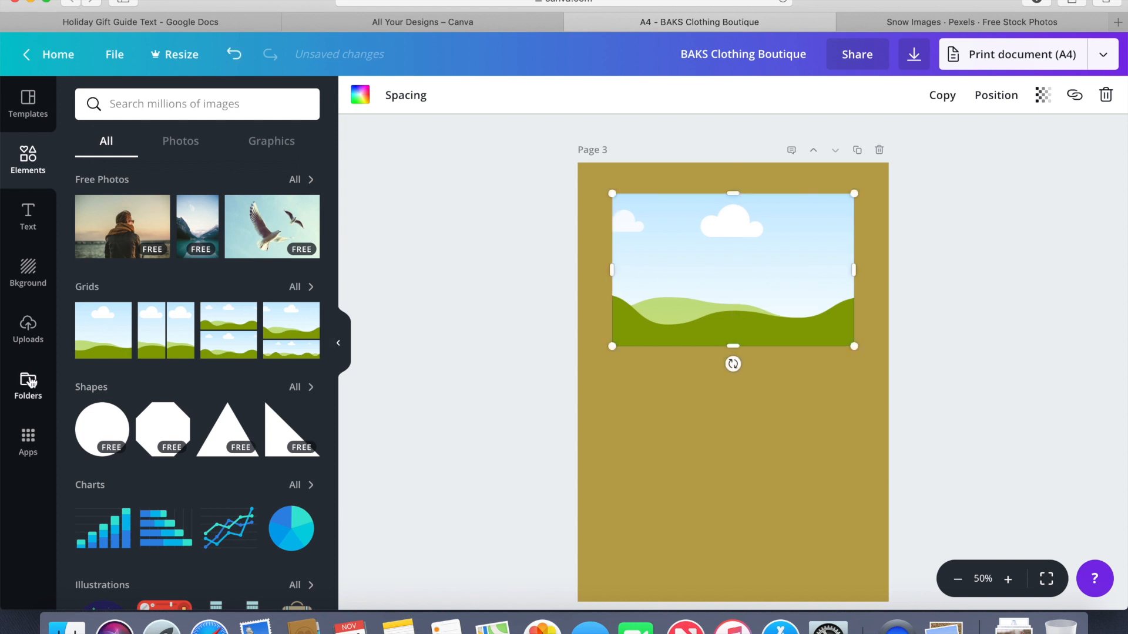
# Fill the page 3 grid with the uploaded standing desk mat photo and shift its crop so the whole mat fits in the frame
pyautogui.click(30, 330)
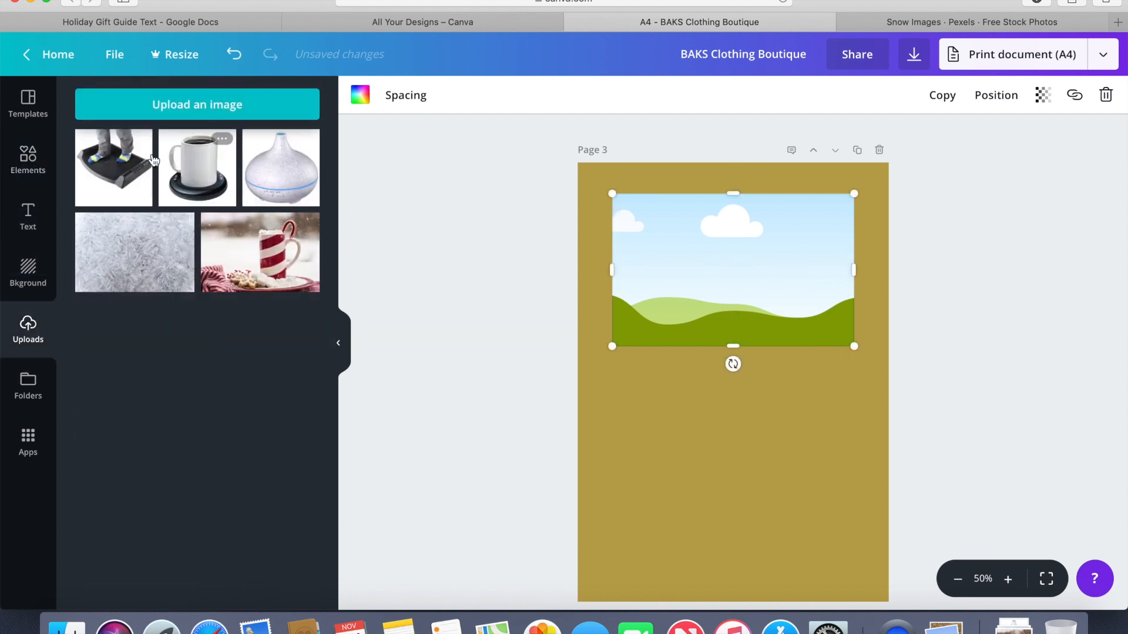
pyautogui.moveTo(118, 160); pyautogui.dragTo(695, 266)
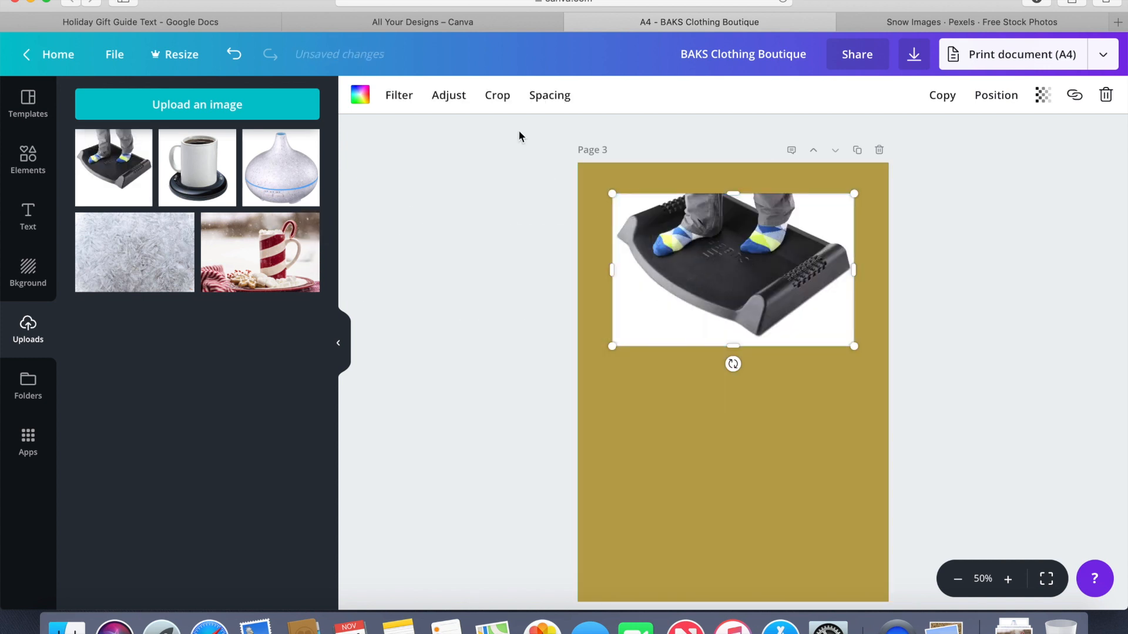
pyautogui.click(496, 95)
pyautogui.moveTo(774, 259)
pyautogui.mouseDown()
pyautogui.moveTo(774, 293)
pyautogui.moveTo(769, 271)
pyautogui.mouseUp()
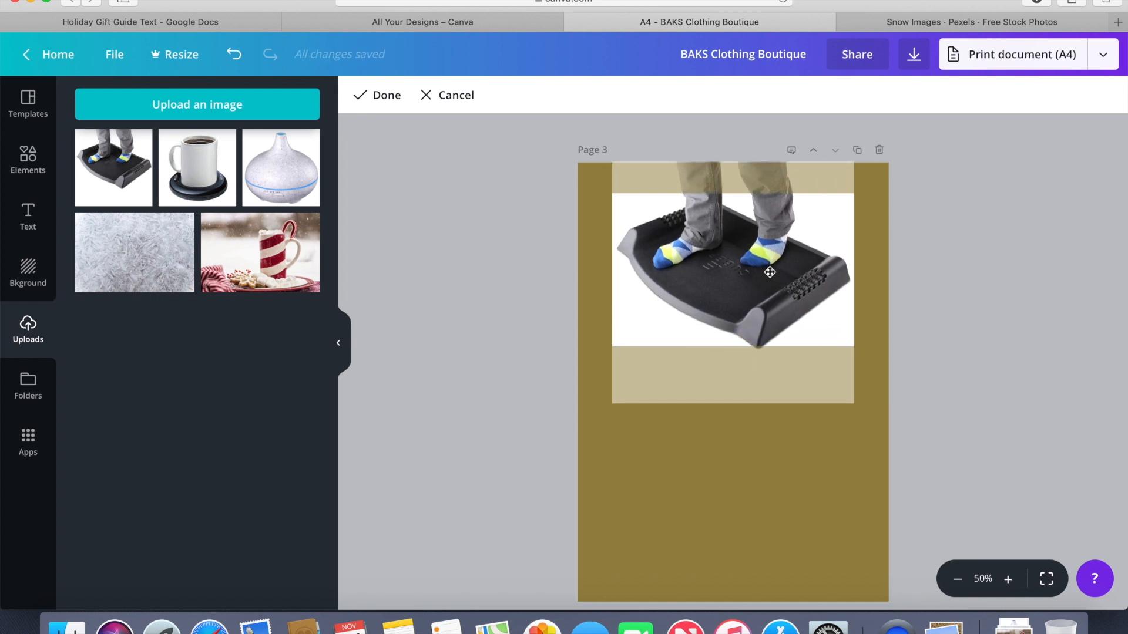
pyautogui.moveTo(769, 270); pyautogui.dragTo(768, 265)
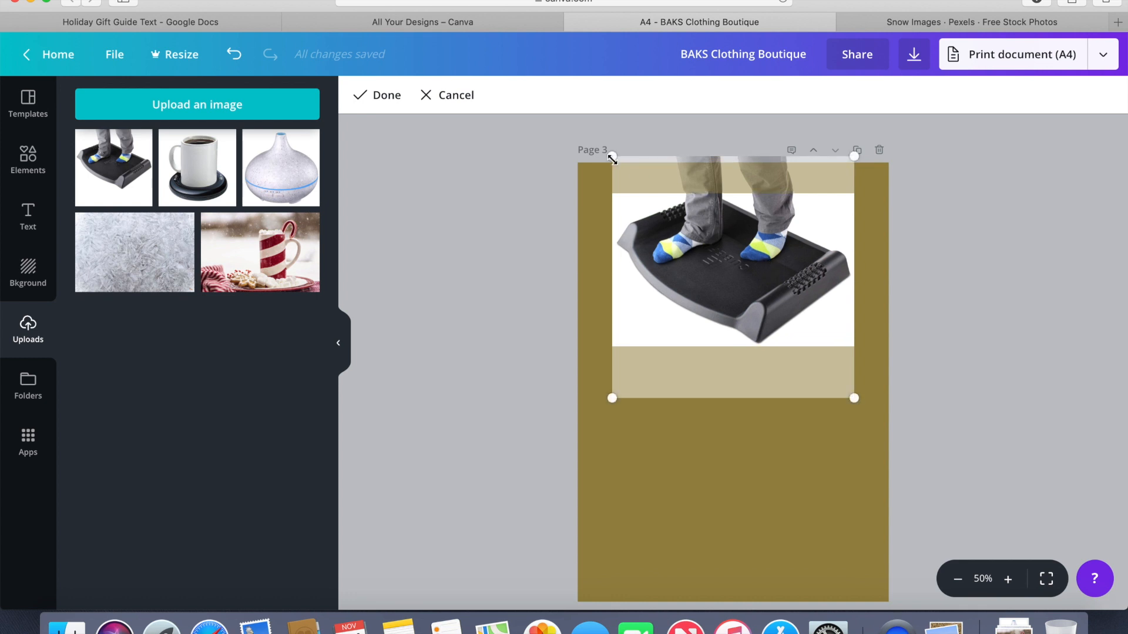
pyautogui.click(395, 100)
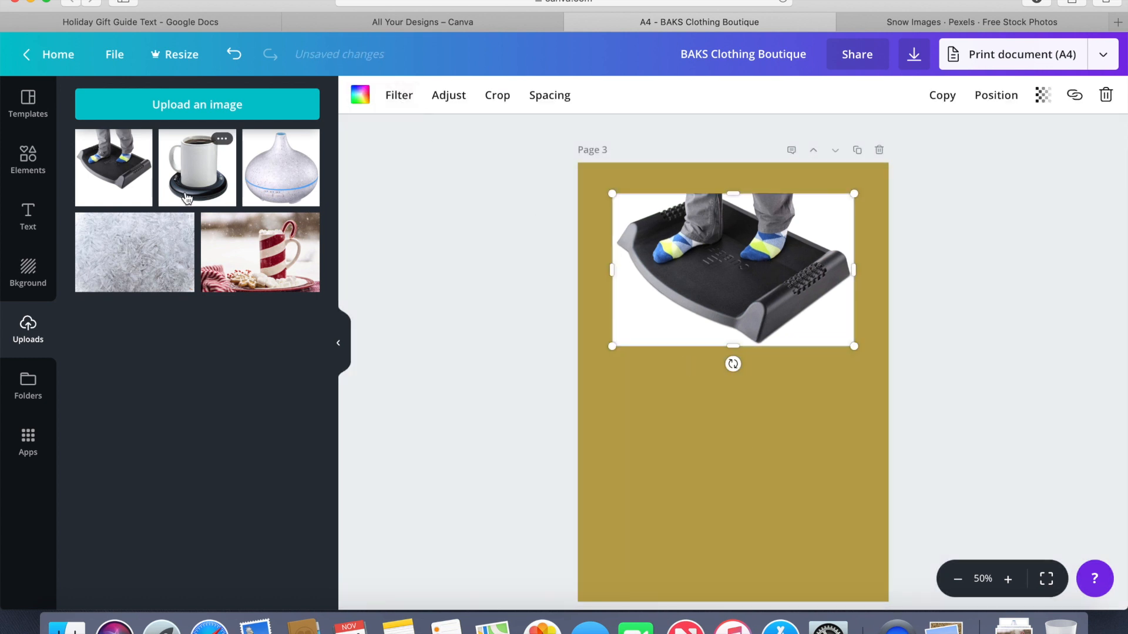
# Add a heading to page 3 containing the title "CubeFit - TerraMat Lite Standing Desk Mat" copied from the Holiday Gift Guide Text document in Google Docs
pyautogui.click(31, 216)
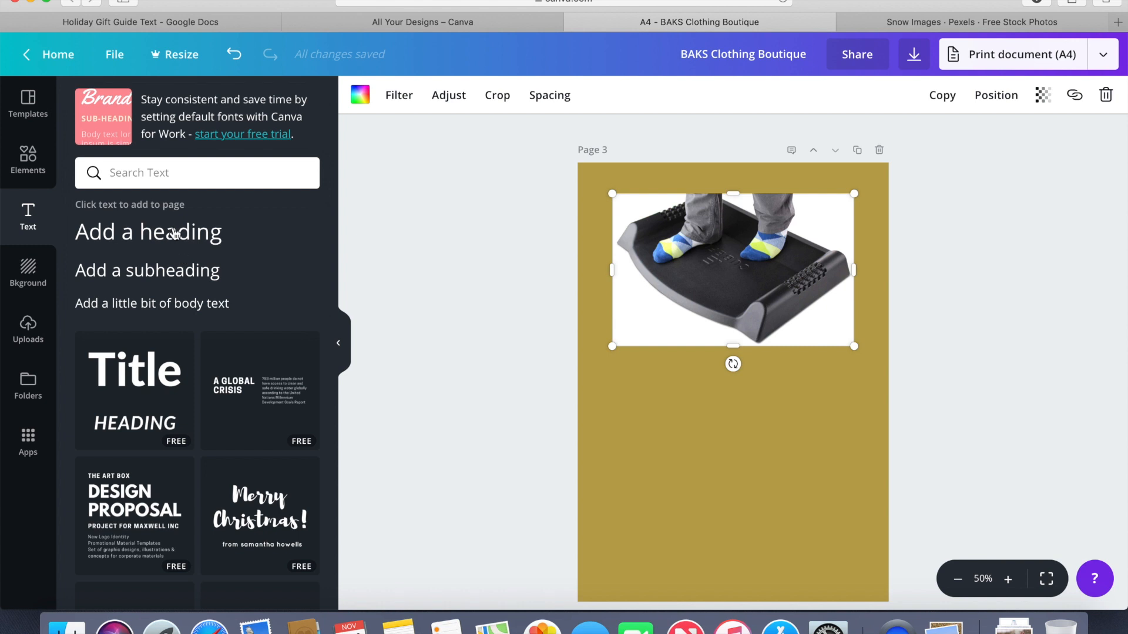
pyautogui.click(177, 236)
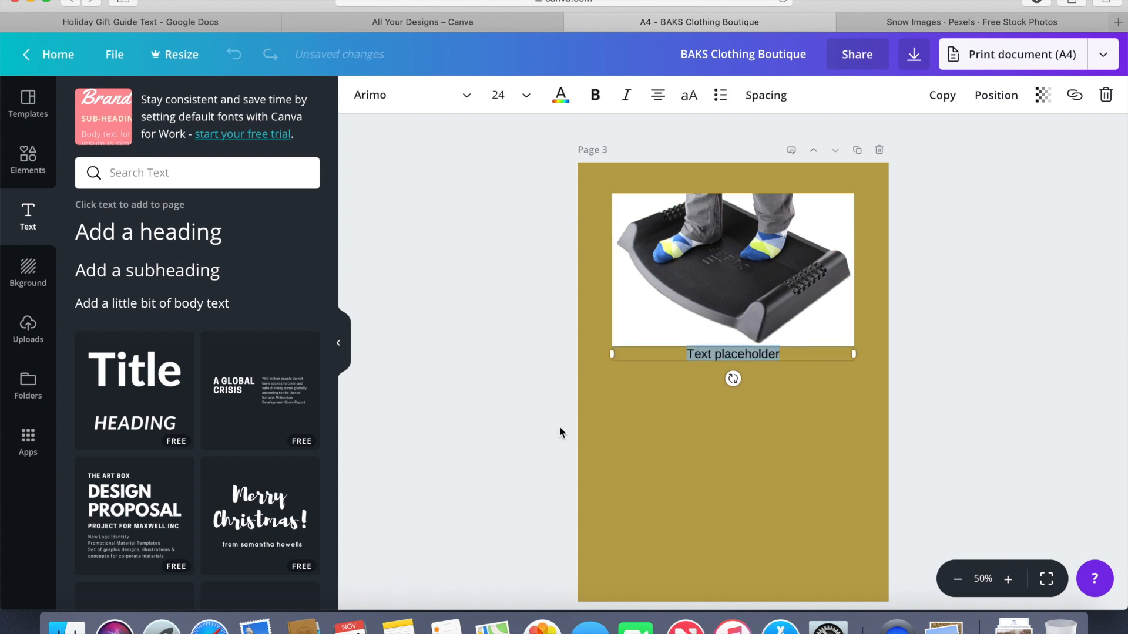
pyautogui.click(182, 22)
pyautogui.moveTo(286, 347); pyautogui.dragTo(742, 353)
pyautogui.press('super+c')
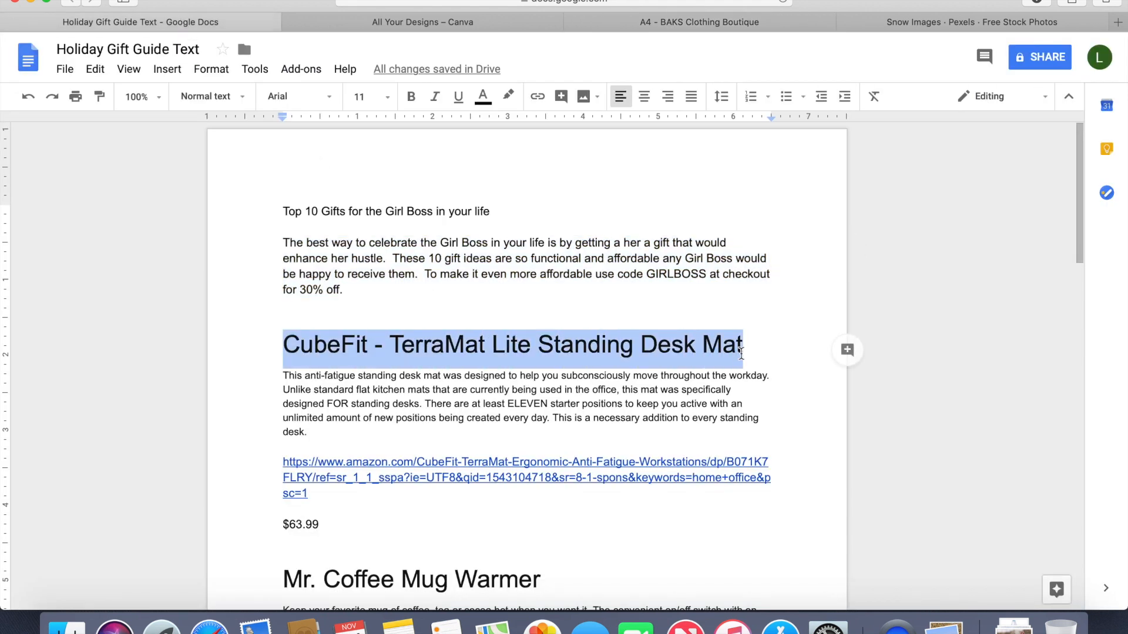
pyautogui.click(650, 32)
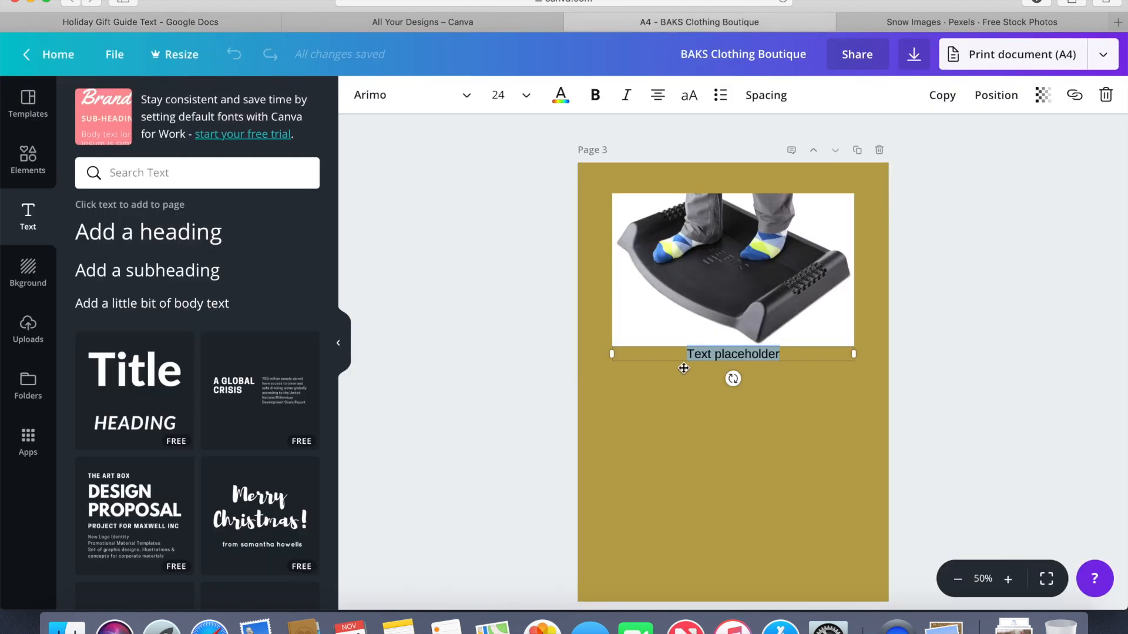
pyautogui.press('super+v')
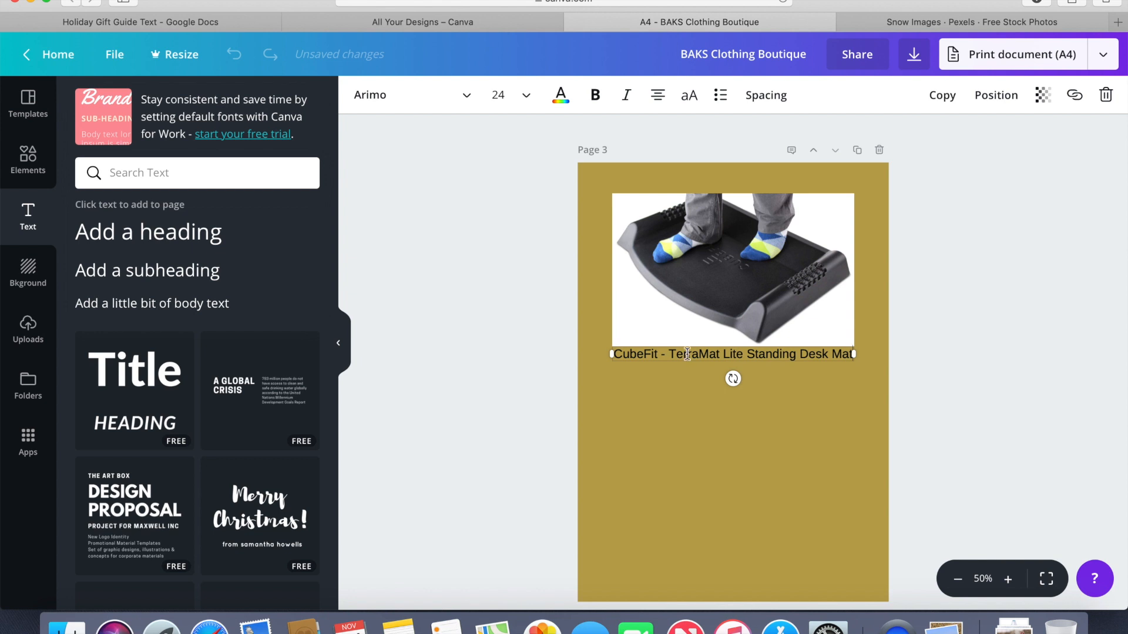
# Set the font of the page 3 product title to Alfa Slab One
pyautogui.click(441, 95)
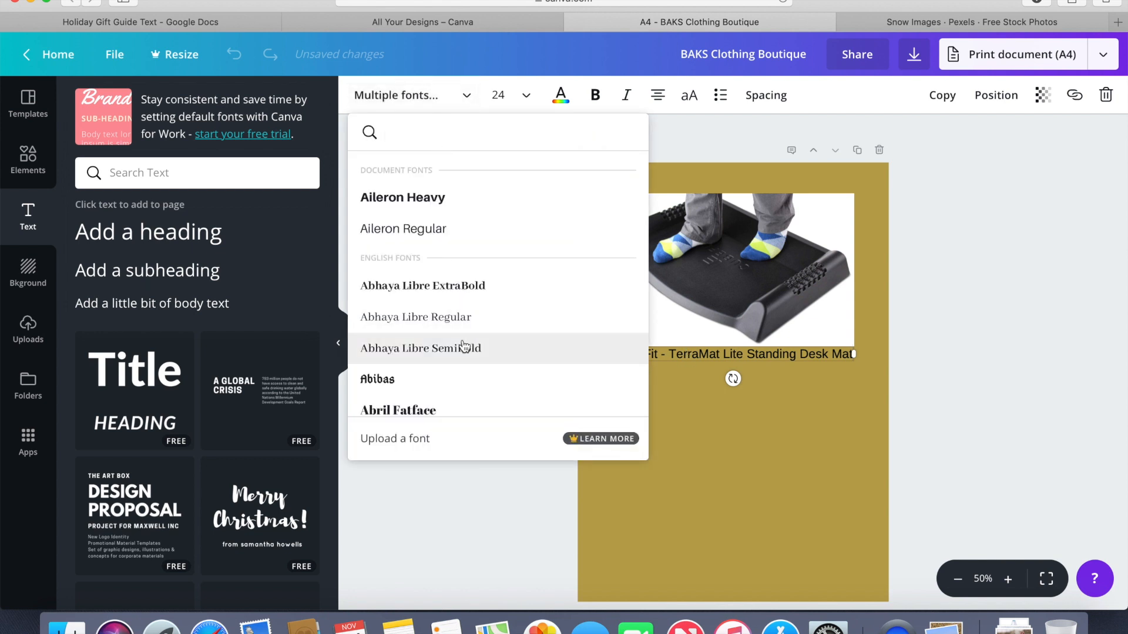
pyautogui.scroll(-10, 475, 399)
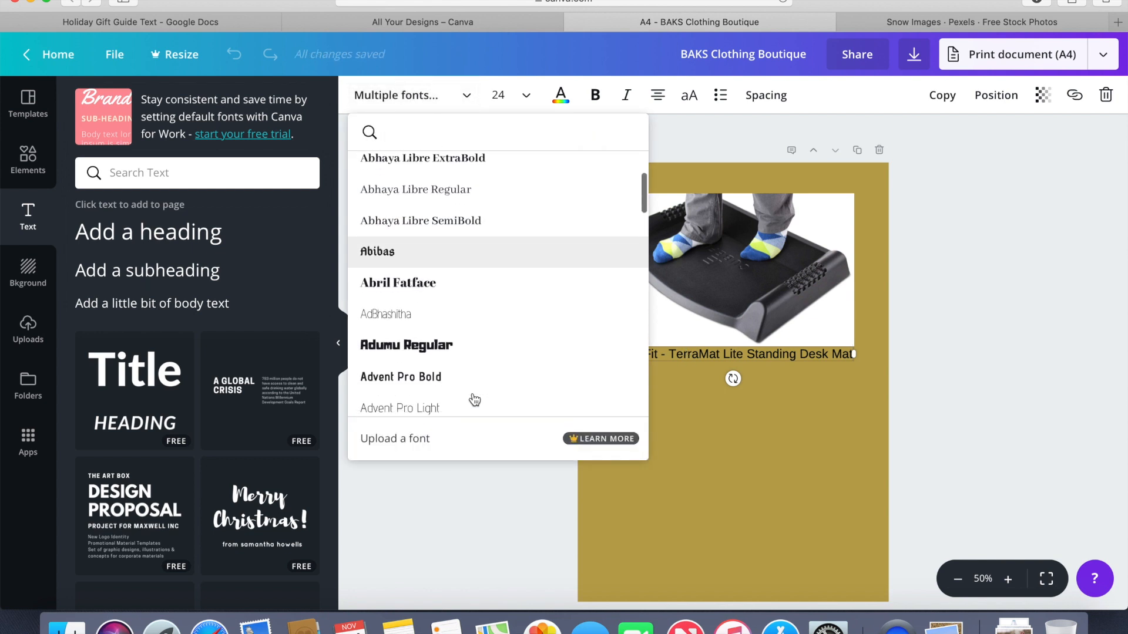
pyautogui.scroll(-10, 474, 400)
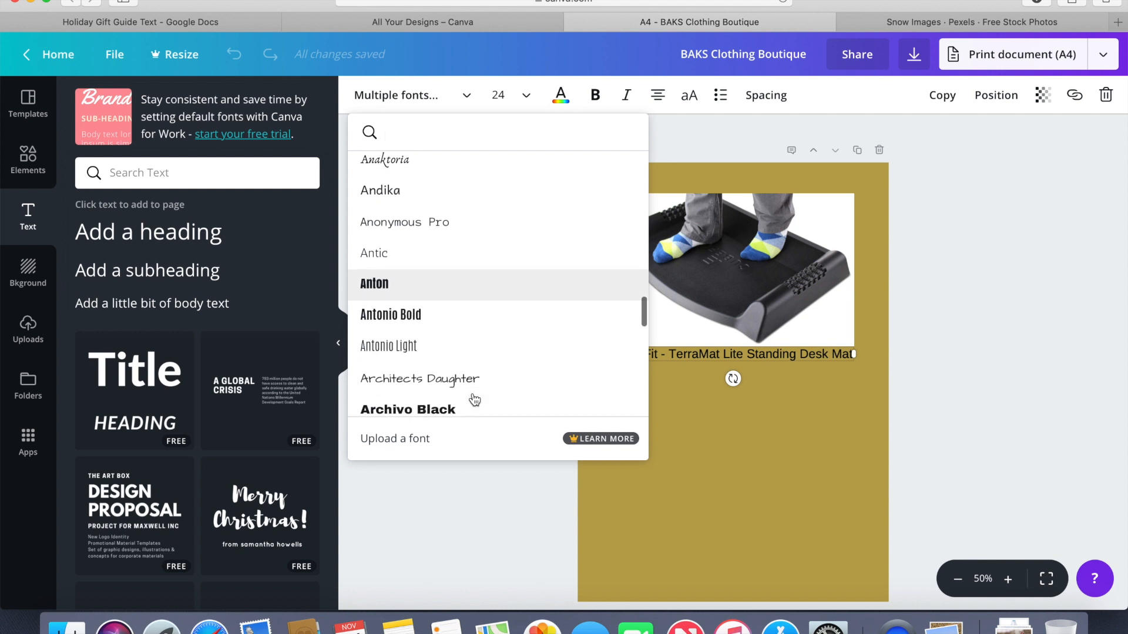
pyautogui.scroll(-5, 475, 400)
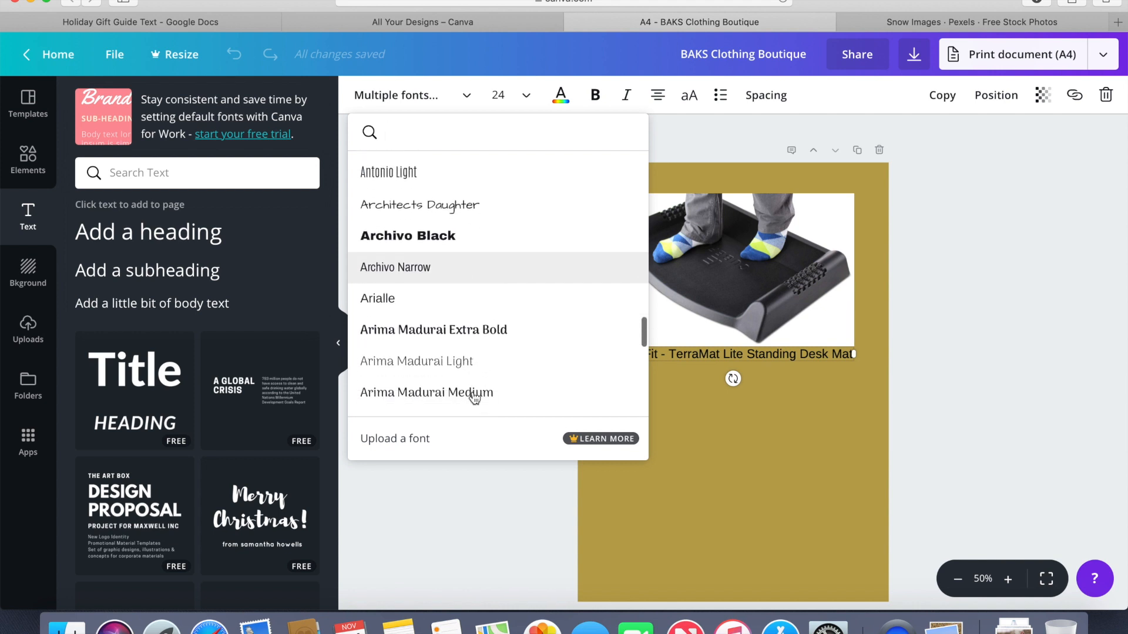
pyautogui.scroll(10, 475, 399)
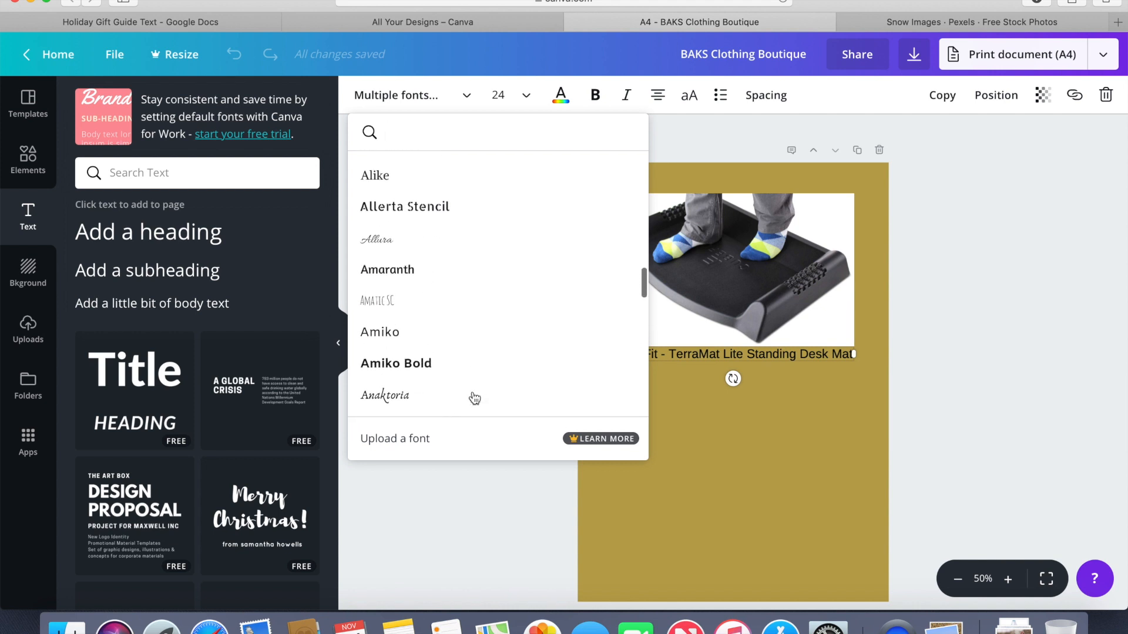
pyautogui.scroll(-3, 474, 399)
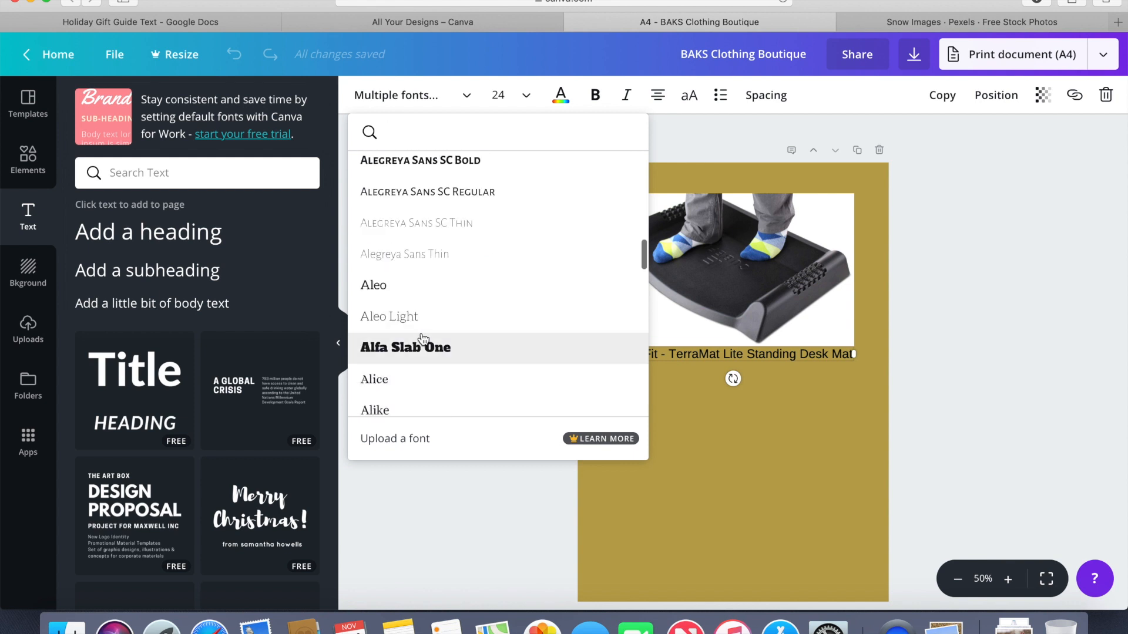
pyautogui.click(422, 341)
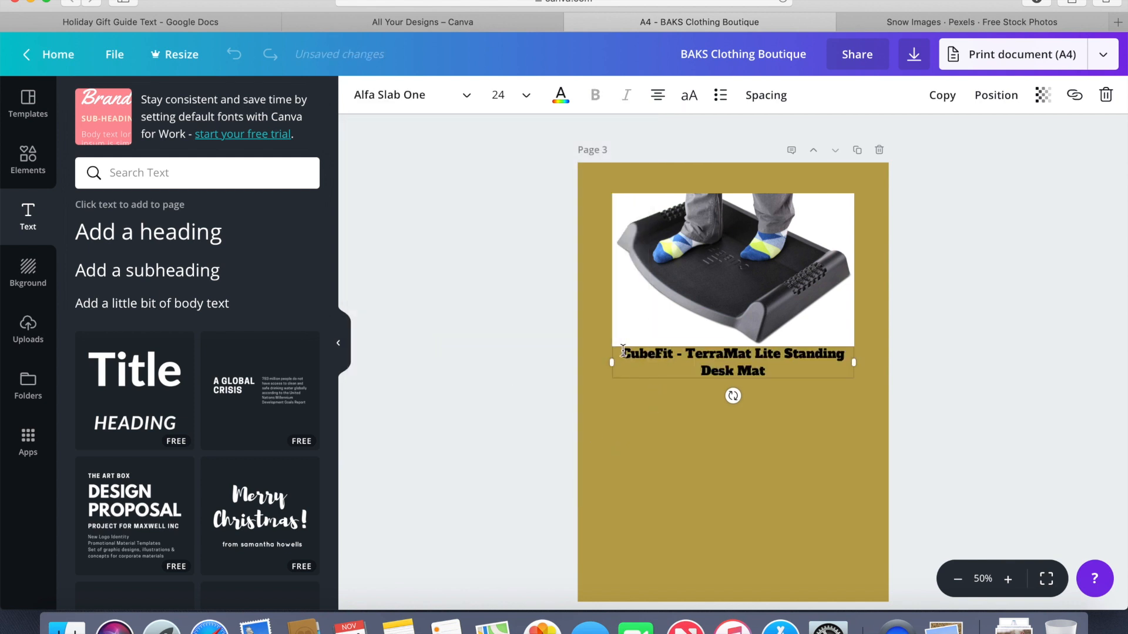
# Widen the product title's text box beyond both sides of the photo and move it down slightly to leave a gap below the image
pyautogui.moveTo(615, 361); pyautogui.dragTo(593, 362)
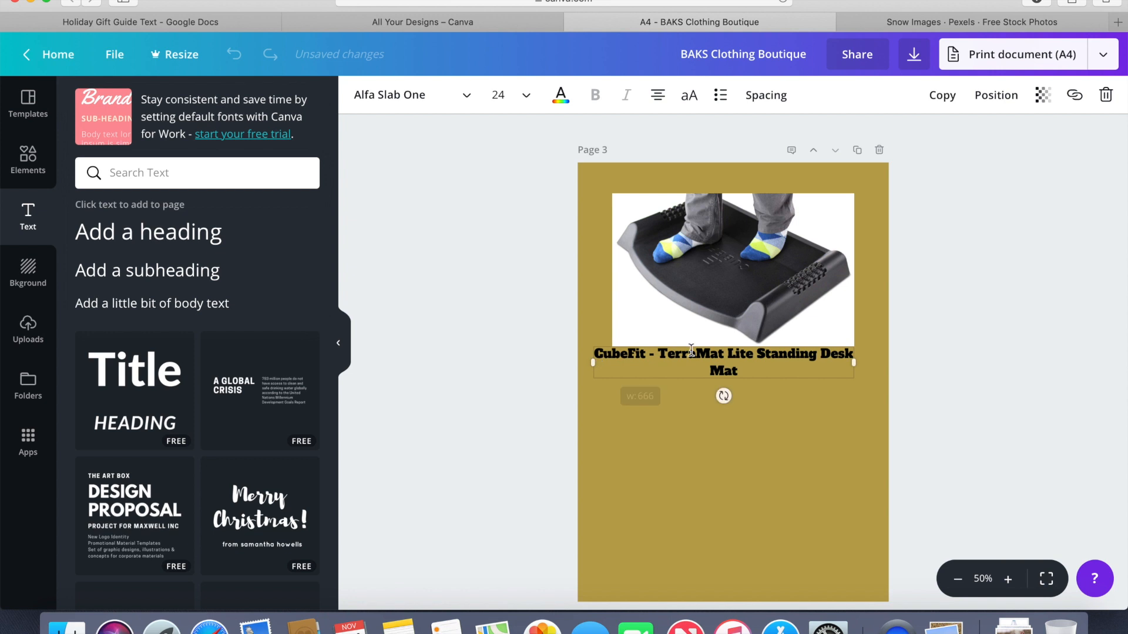
pyautogui.moveTo(869, 363); pyautogui.dragTo(887, 364)
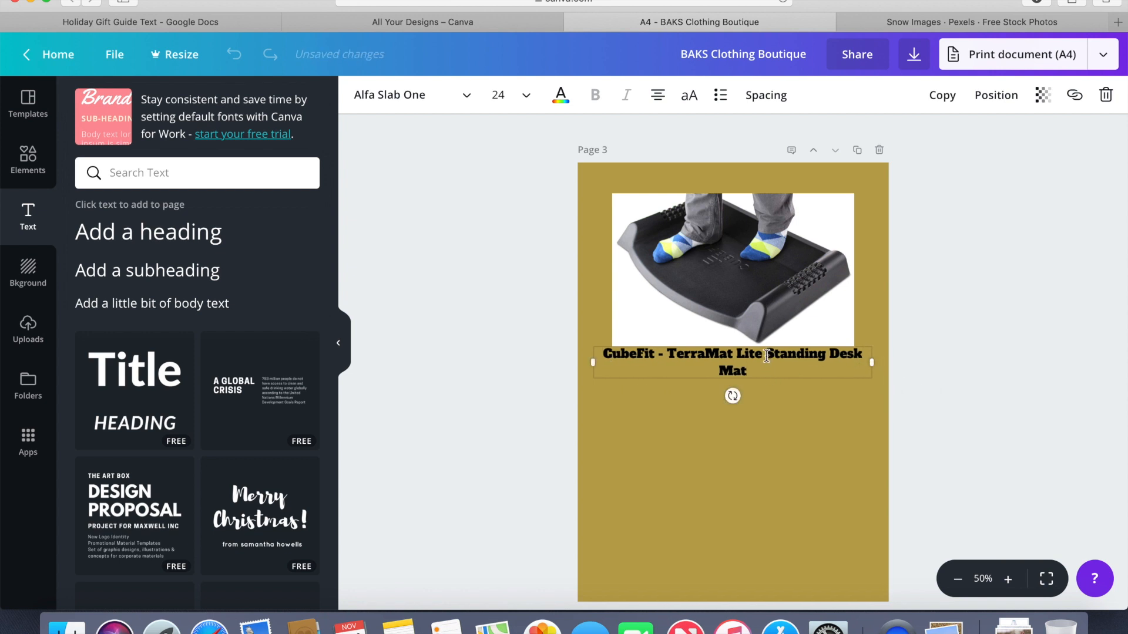
pyautogui.moveTo(772, 383); pyautogui.dragTo(774, 398)
pyautogui.click(798, 434)
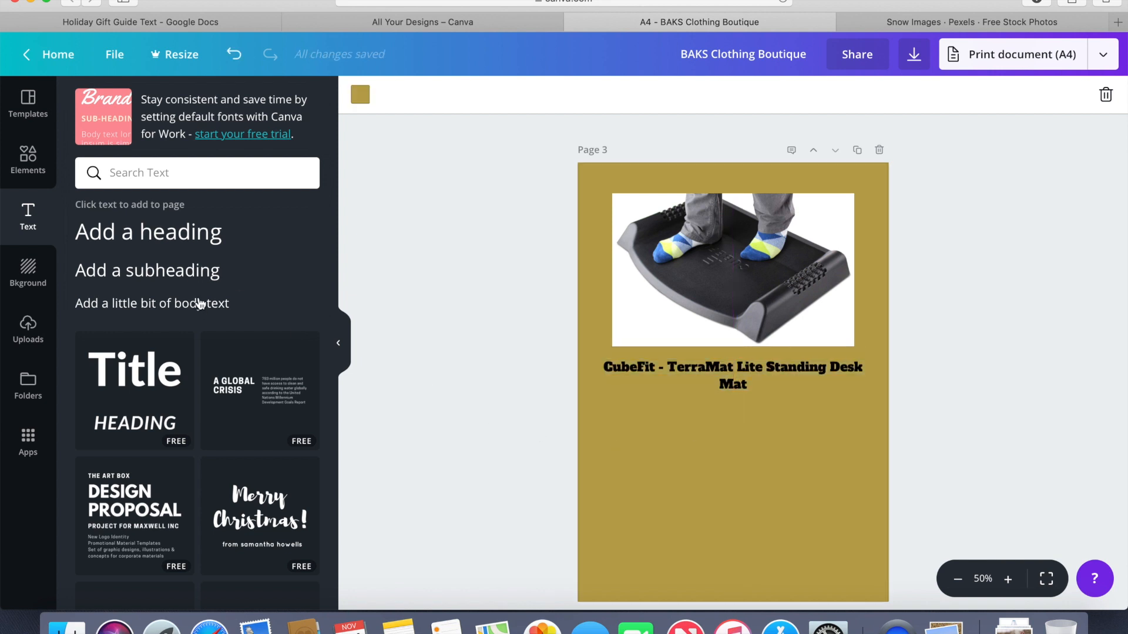
# Add a subheading text box to page 3 and place it centred just below the product title
pyautogui.click(191, 280)
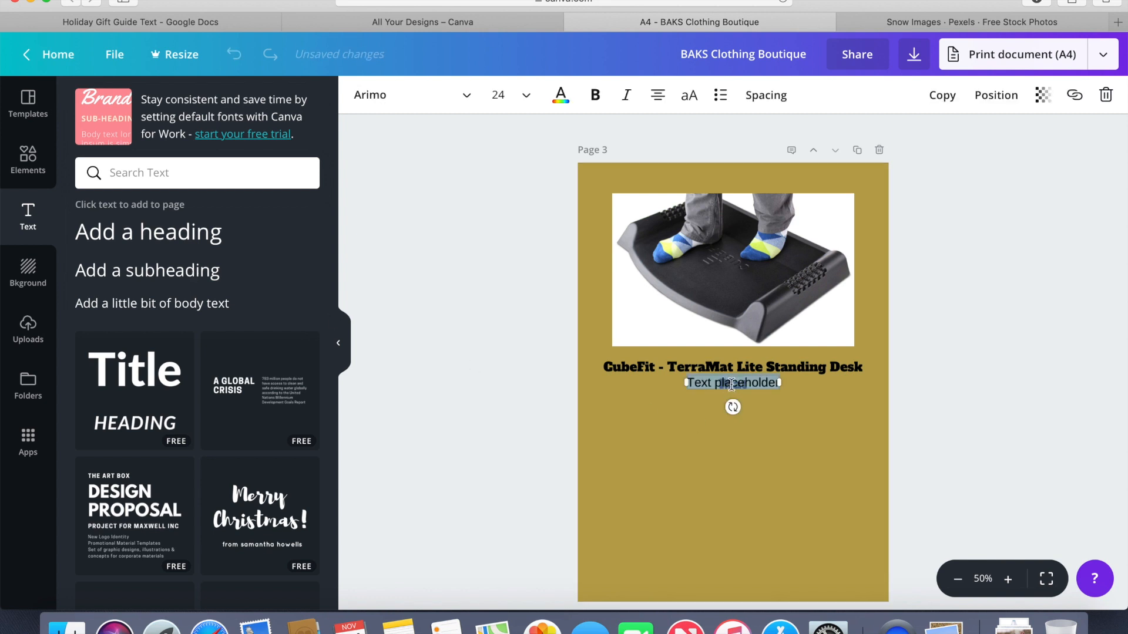
pyautogui.moveTo(733, 405); pyautogui.dragTo(733, 417)
pyautogui.moveTo(714, 373); pyautogui.dragTo(714, 404)
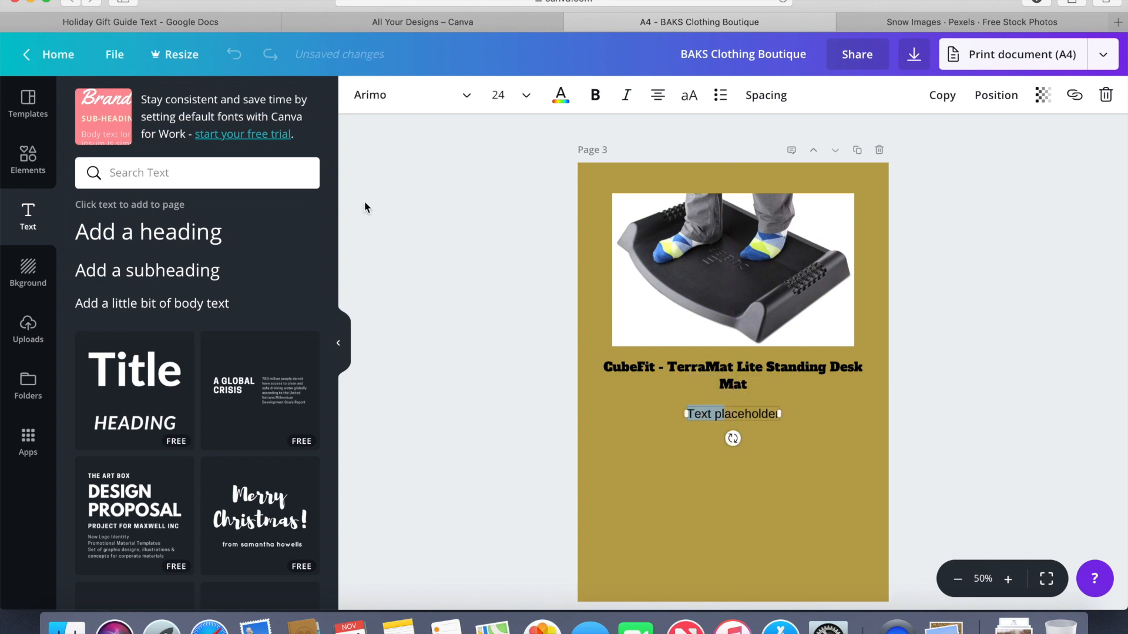
# Replace the subheading placeholder with the anti-fatigue standing desk mat description copied from the gift guide document in Google Docs
pyautogui.click(179, 23)
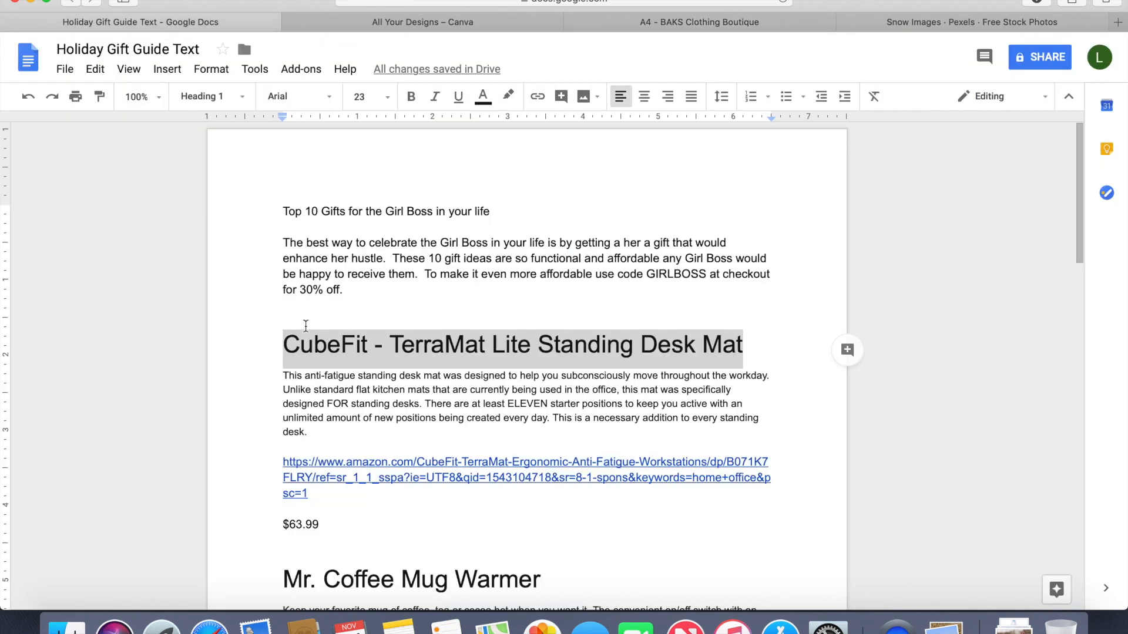
pyautogui.moveTo(283, 376); pyautogui.dragTo(330, 427)
pyautogui.press('super+c')
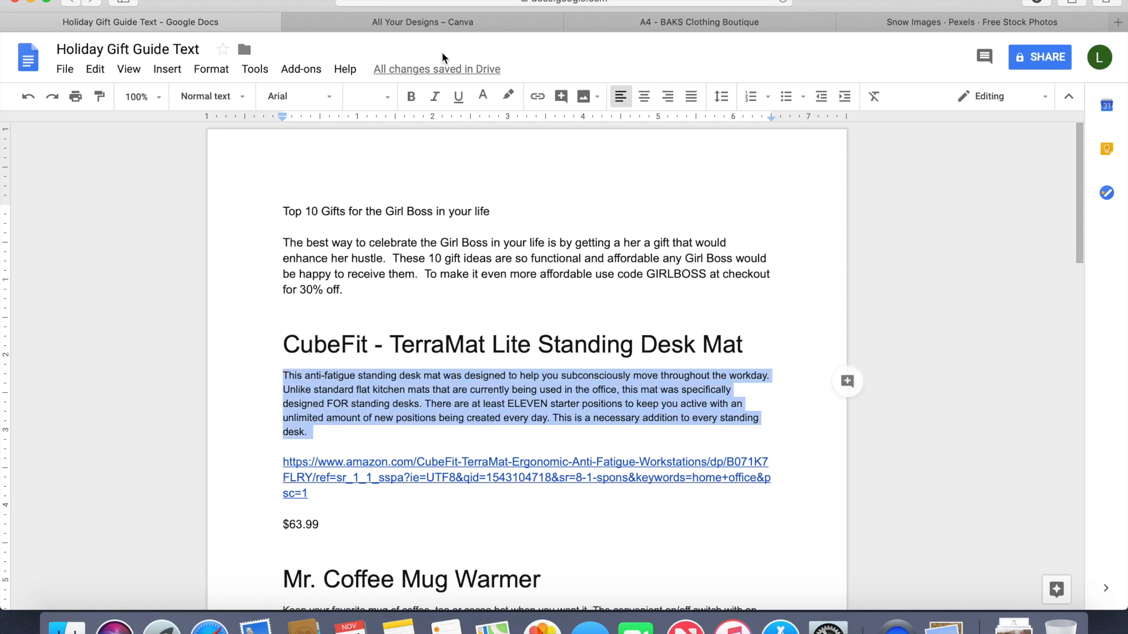
pyautogui.click(688, 22)
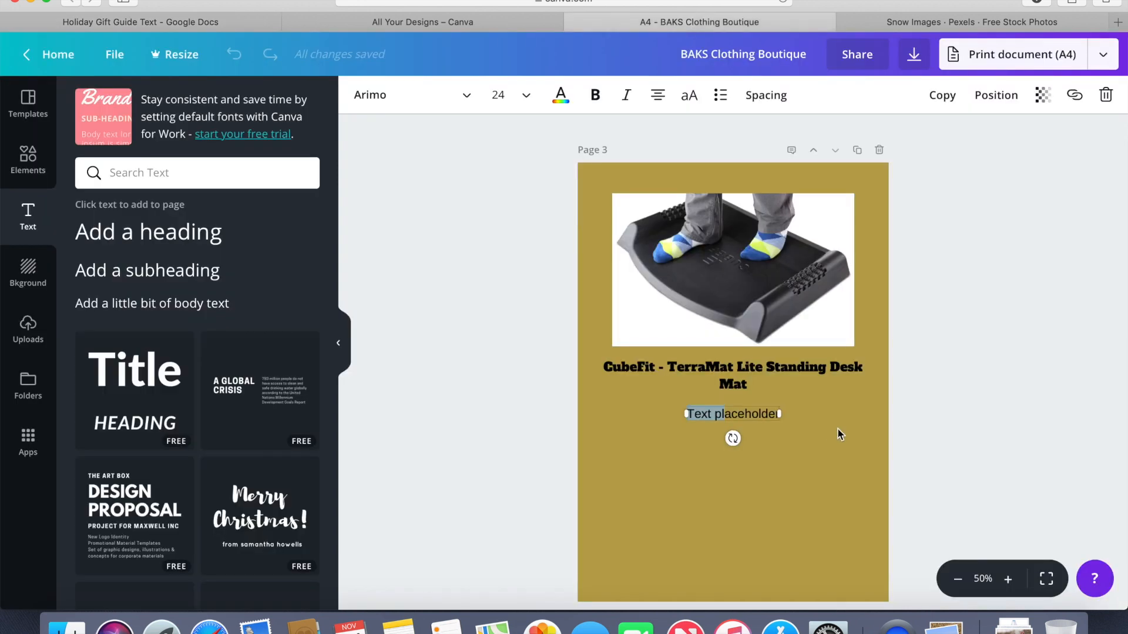
pyautogui.click(733, 417)
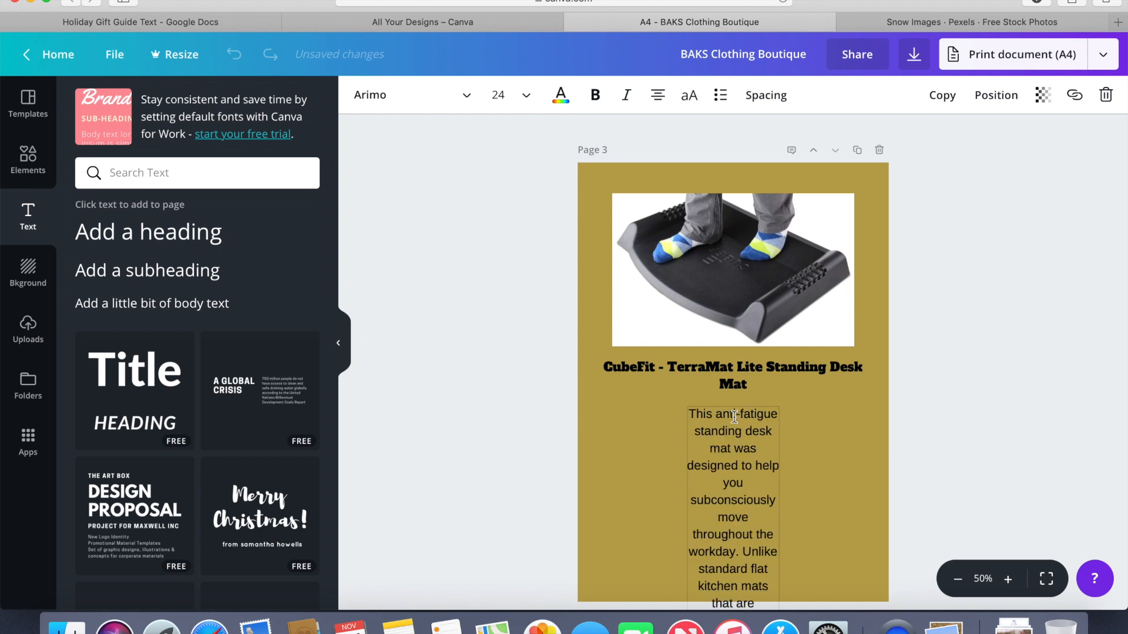
pyautogui.press('super+v')
# Widen the description text box to nearly the full page width and centre it below the product title
pyautogui.moveTo(826, 369); pyautogui.dragTo(888, 380)
pyautogui.moveTo(683, 419); pyautogui.dragTo(610, 415)
pyautogui.moveTo(751, 304); pyautogui.dragTo(739, 301)
# Set the font size of the whole product description to 21
pyautogui.doubleClick(743, 339)
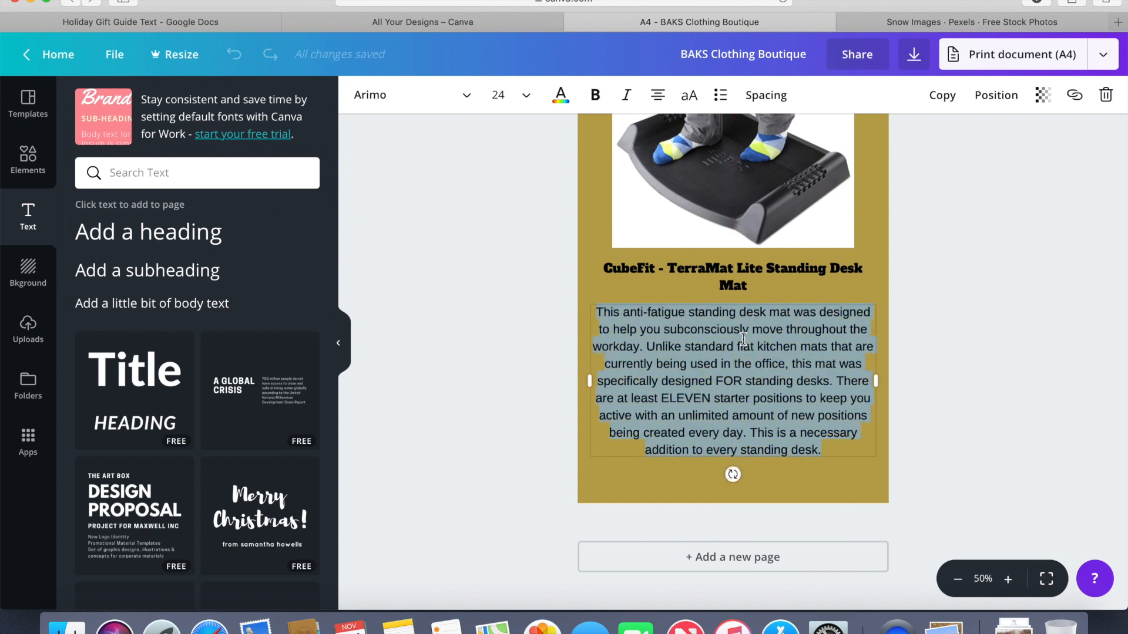
pyautogui.click(498, 94)
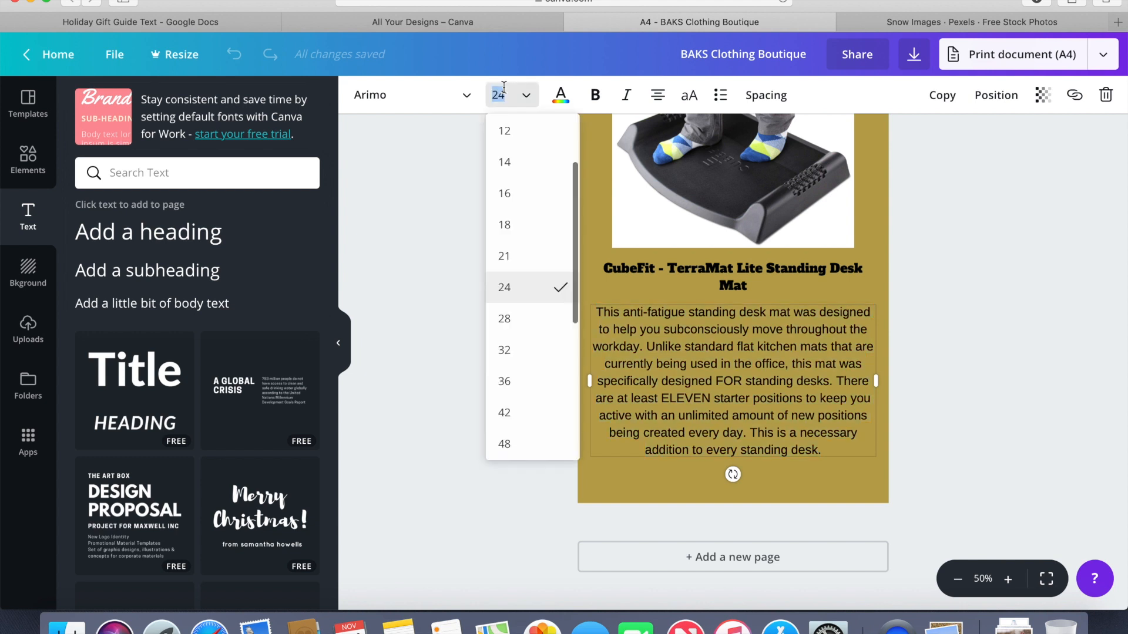
pyautogui.click(506, 251)
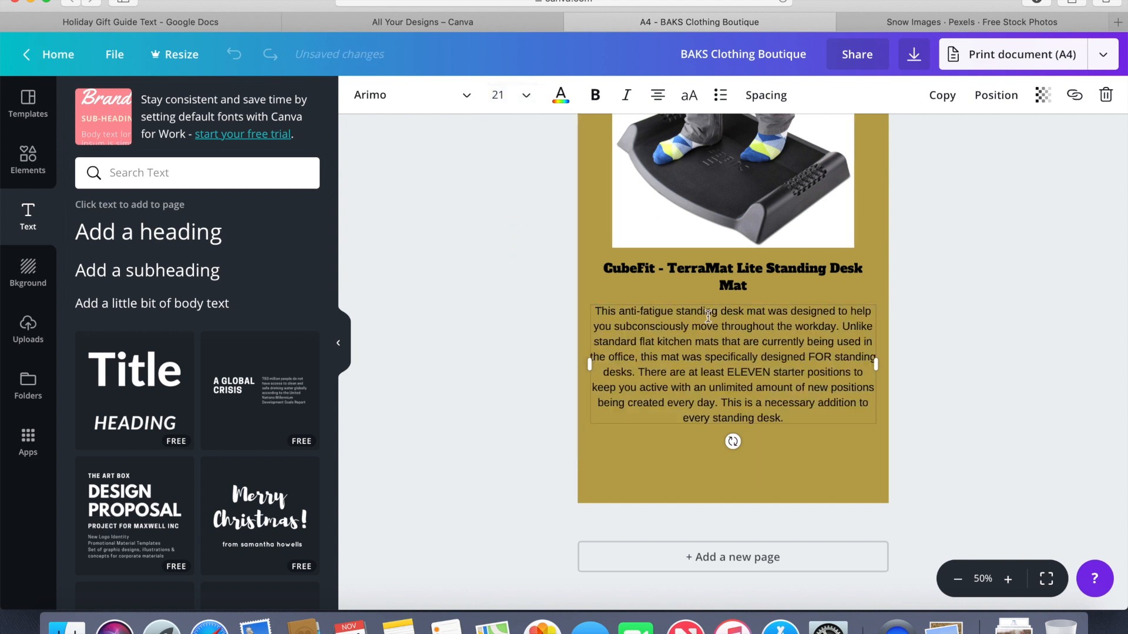
pyautogui.click(799, 498)
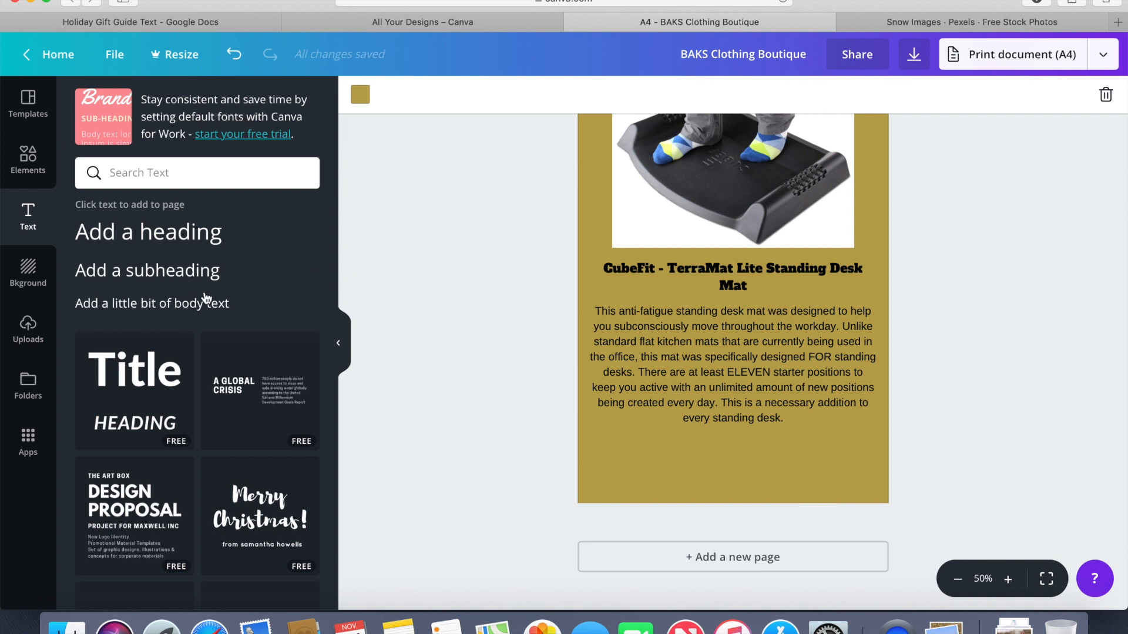
# Add a body text box with the price "$ 63.99" from the gift guide document and place it centred below the description
pyautogui.click(223, 305)
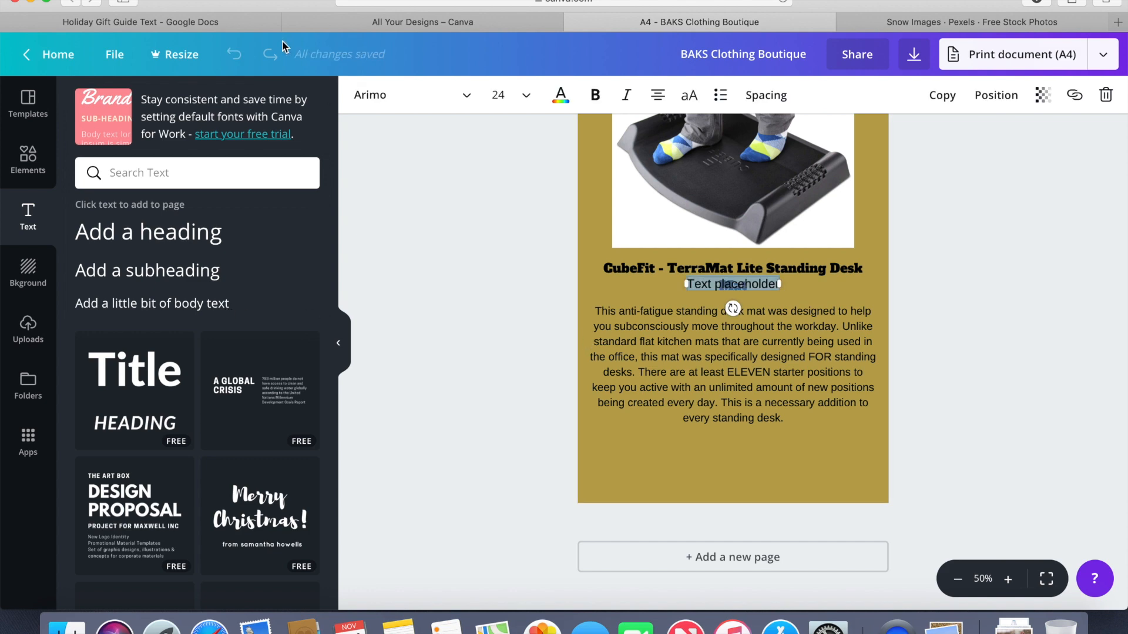
pyautogui.click(210, 22)
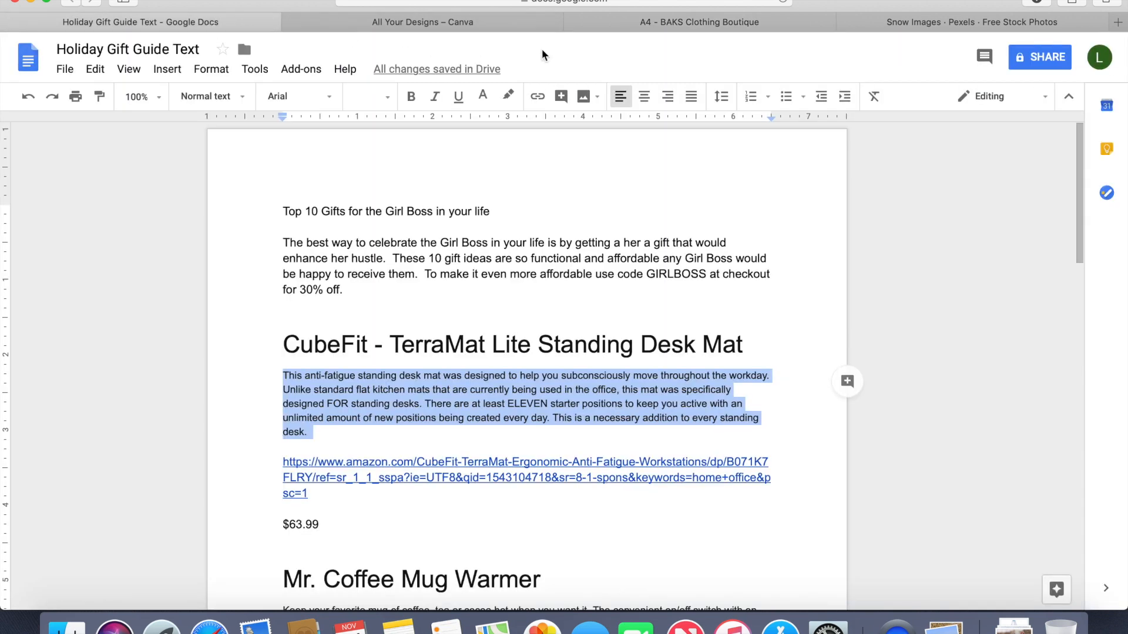
pyautogui.click(769, 27)
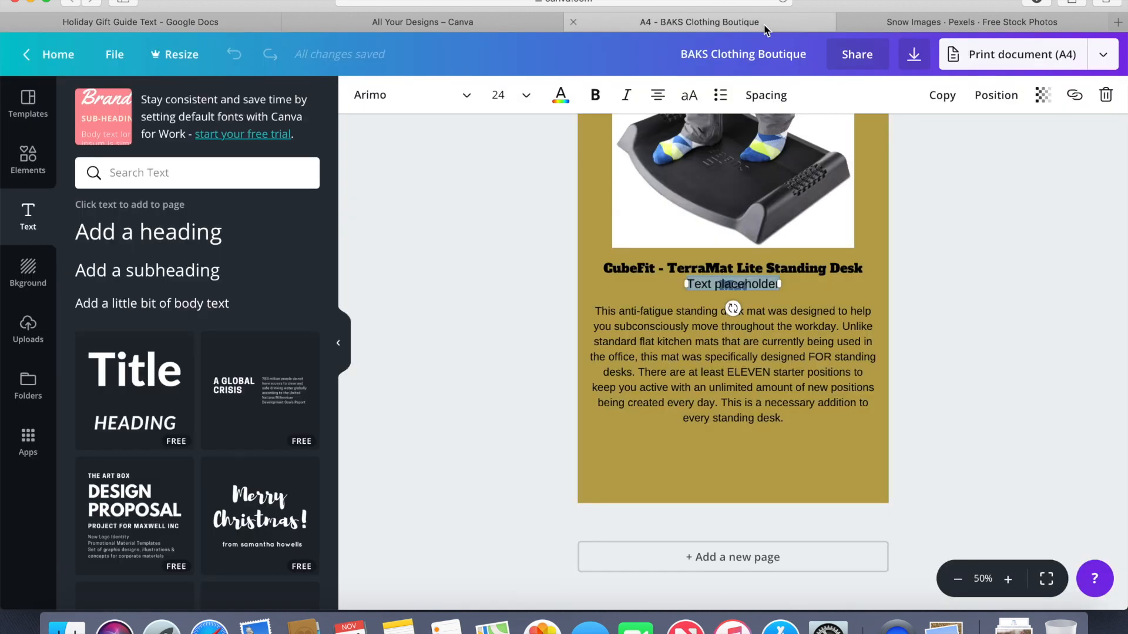
pyautogui.press('BackSpace')
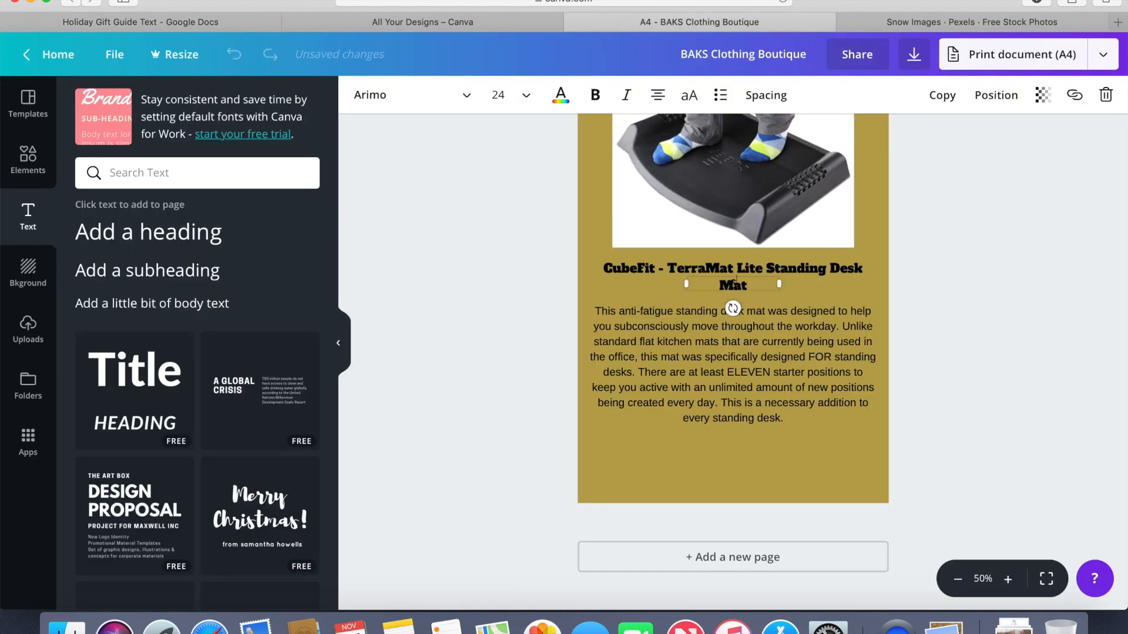
pyautogui.write('69.99')
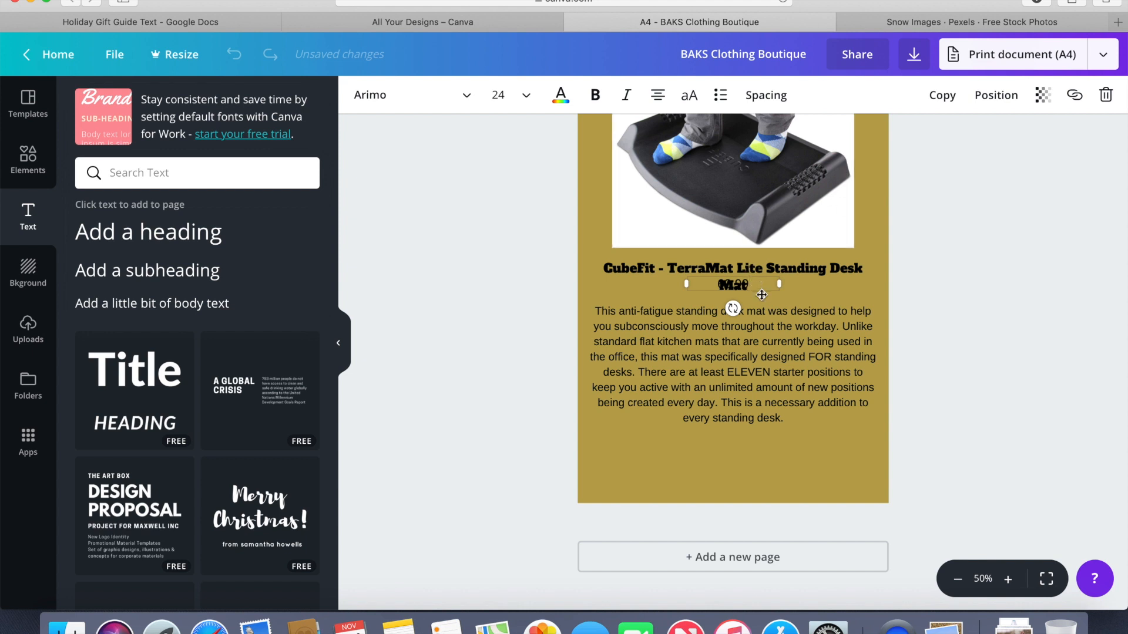
pyautogui.moveTo(762, 294); pyautogui.dragTo(757, 477)
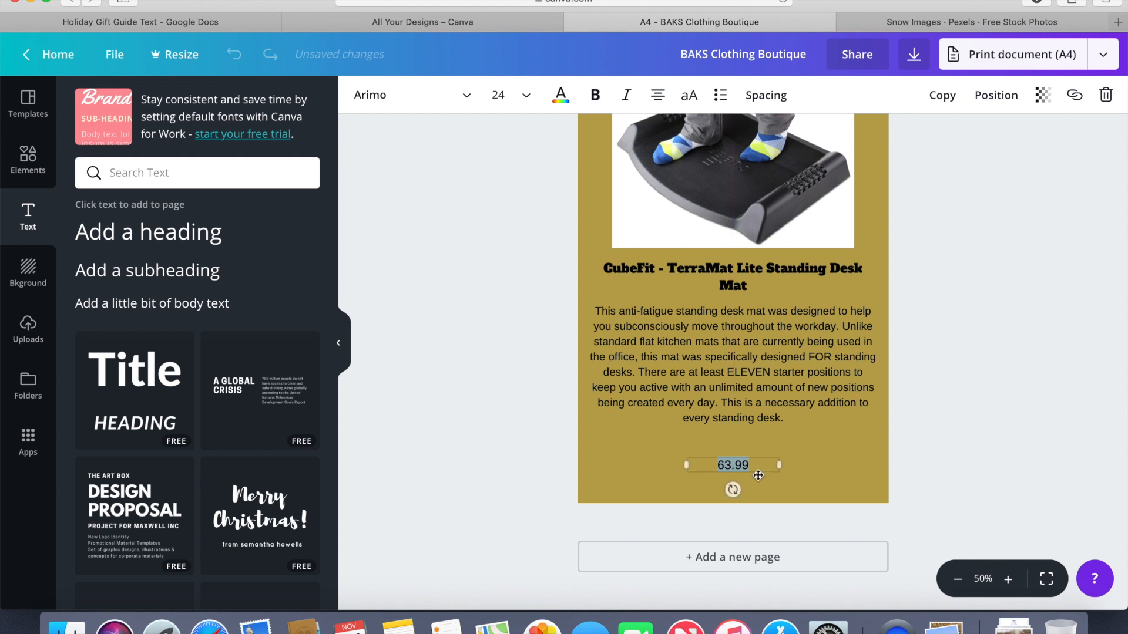
pyautogui.click(716, 471)
pyautogui.write('$')
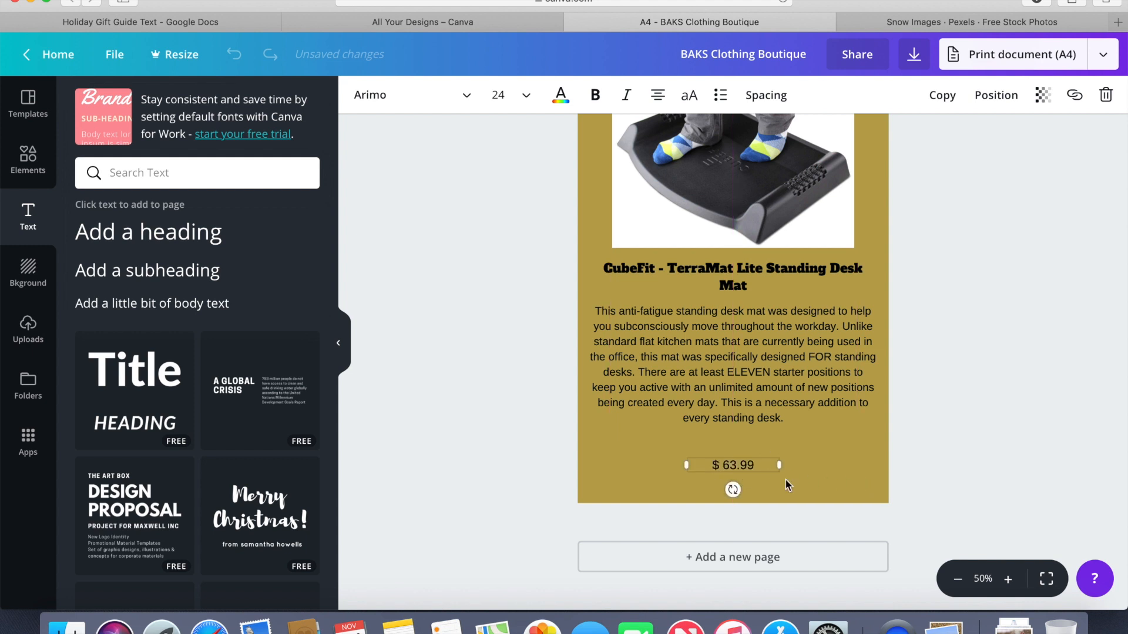
pyautogui.click(823, 469)
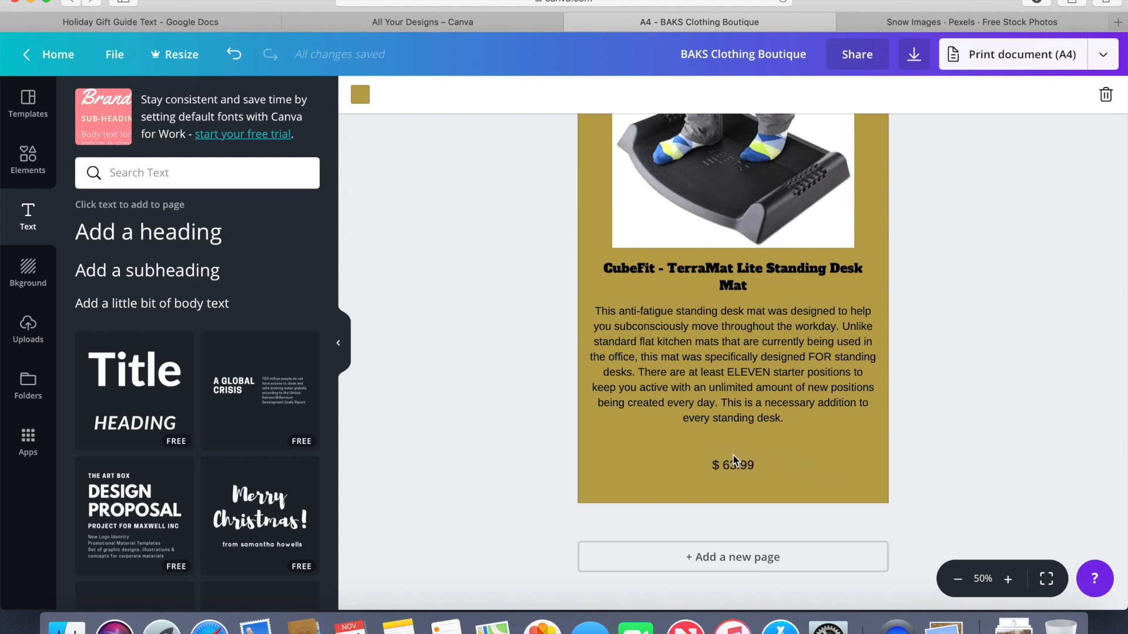
# Link the CubeFit standing desk mat title to its Amazon product URL copied from the gift guide document in Google Docs
pyautogui.tripleClick(721, 270)
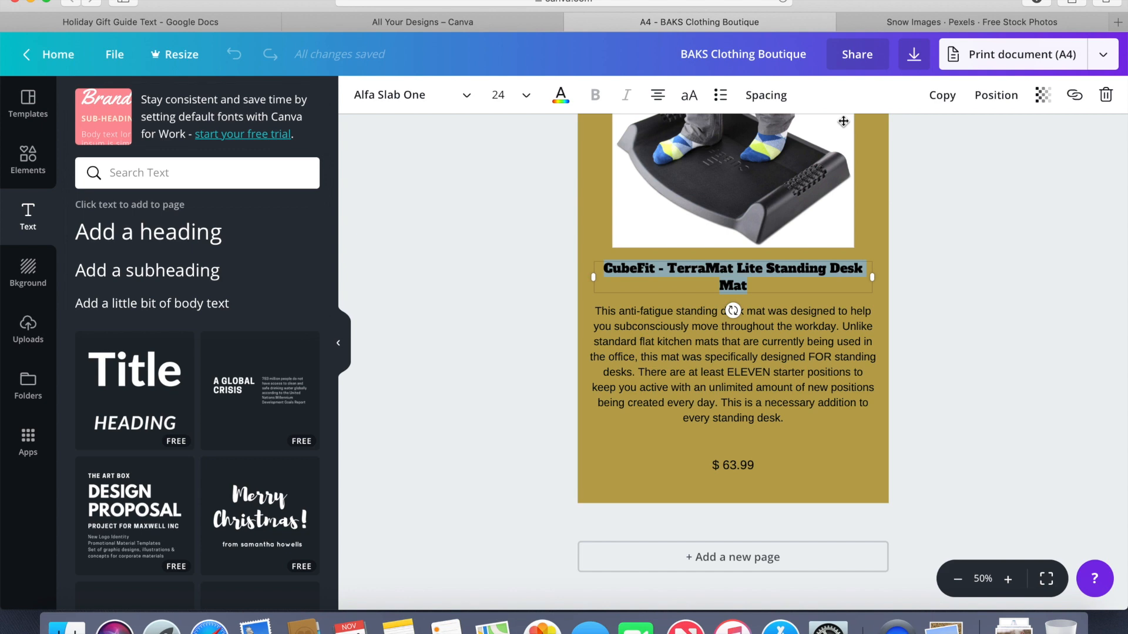
pyautogui.click(1078, 95)
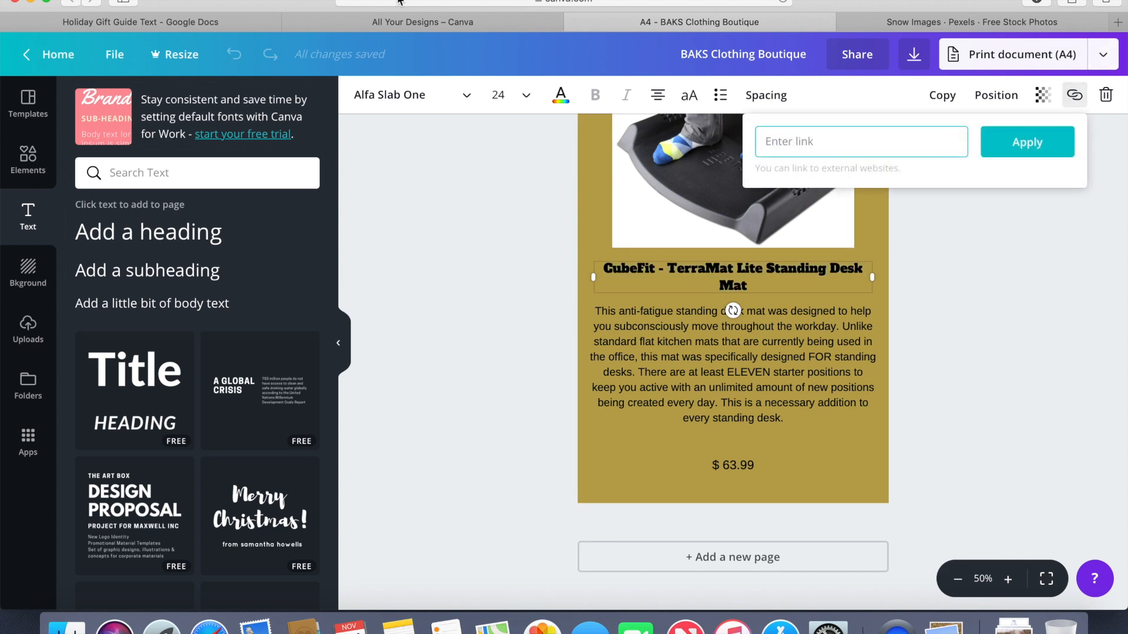
pyautogui.click(187, 23)
pyautogui.moveTo(333, 494); pyautogui.dragTo(281, 467)
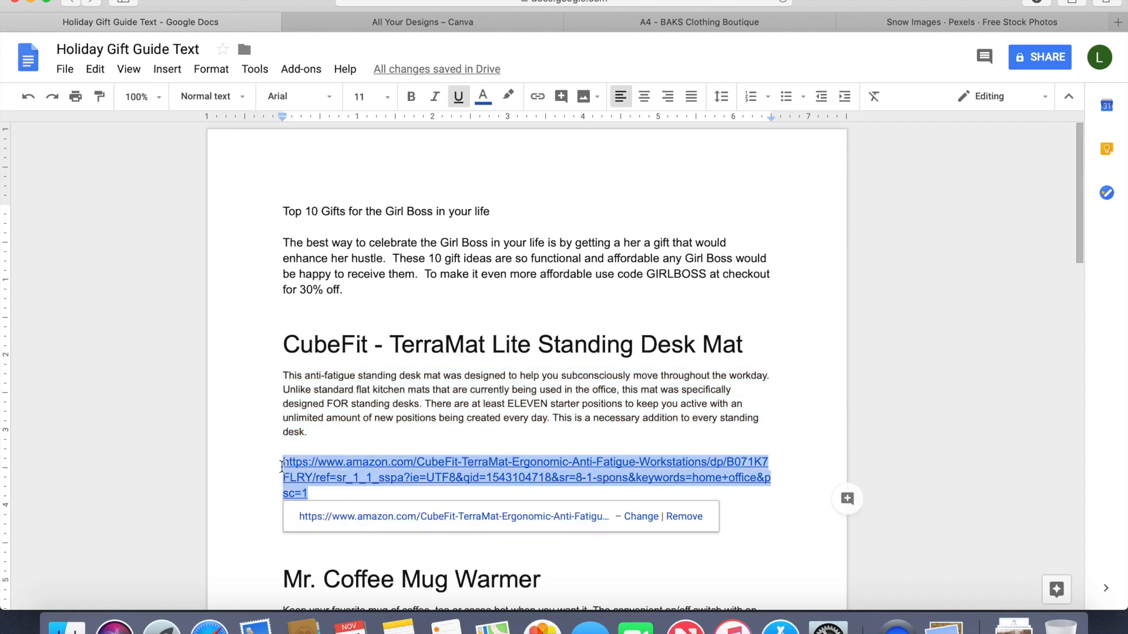
pyautogui.click(670, 23)
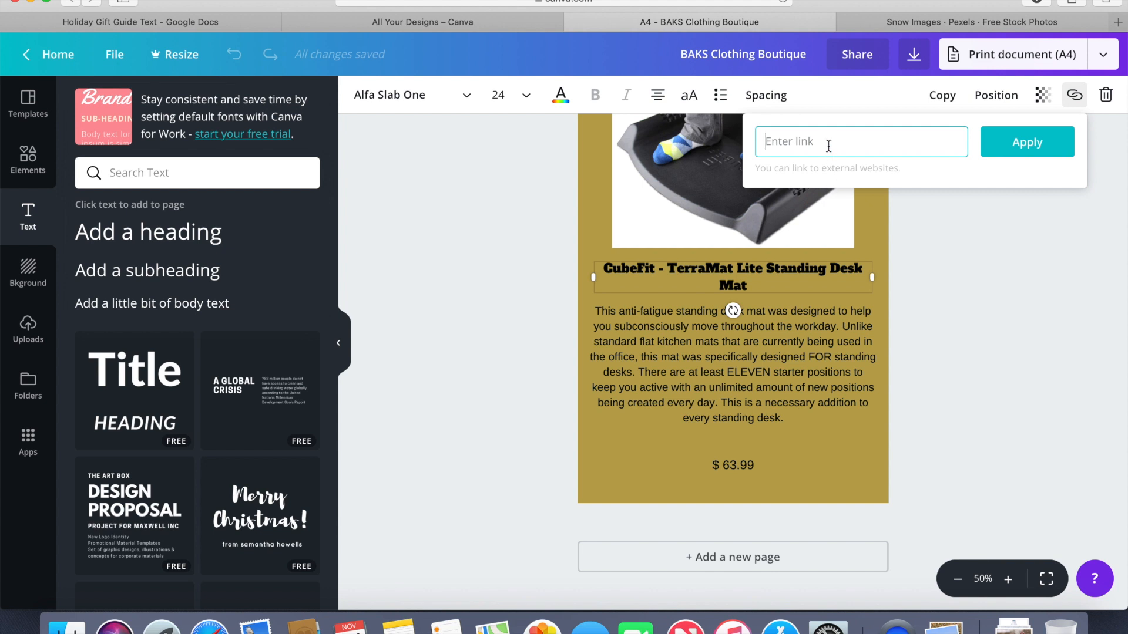
pyautogui.press('super+v')
pyautogui.click(1028, 143)
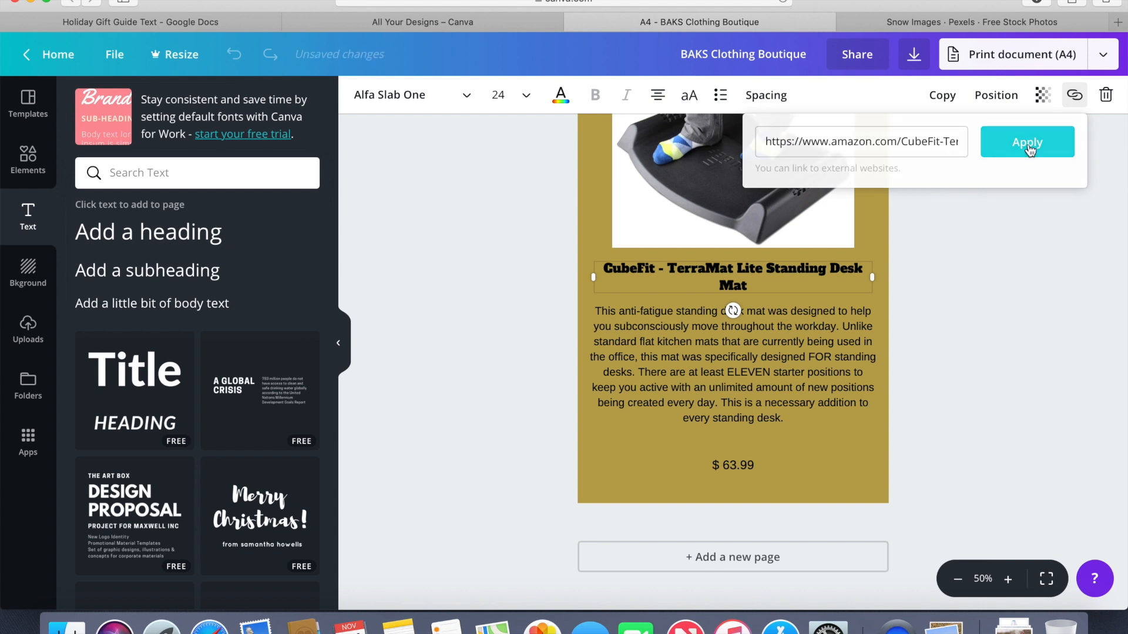
pyautogui.click(990, 264)
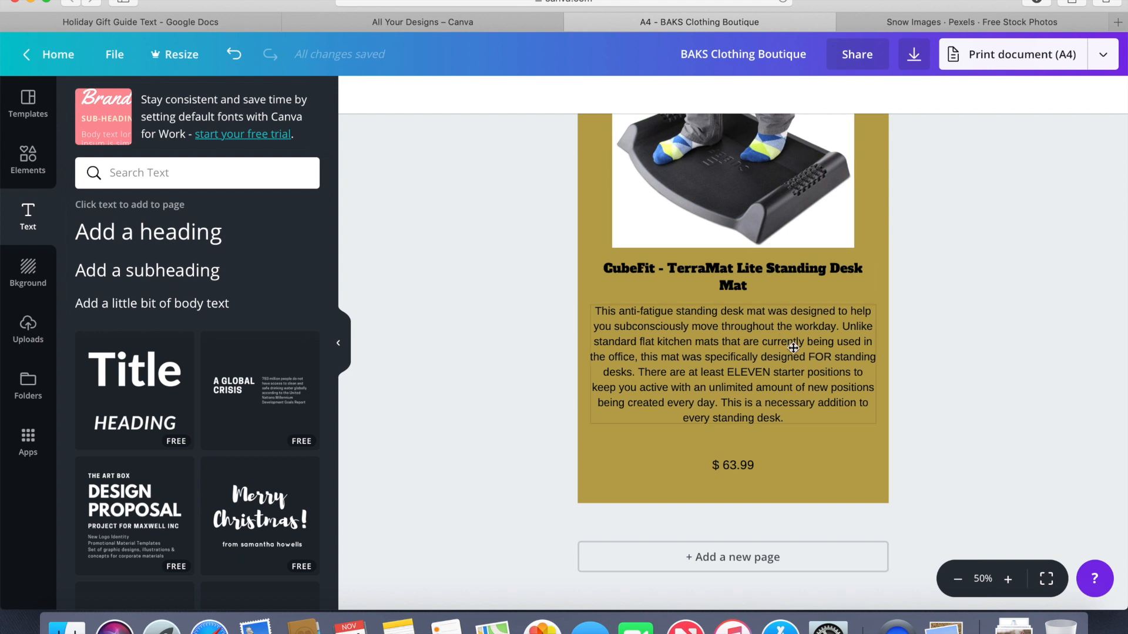
# Change the desk mat page's background to a custom pale pink, about #fde8f5, starting from the default pink
pyautogui.click(647, 481)
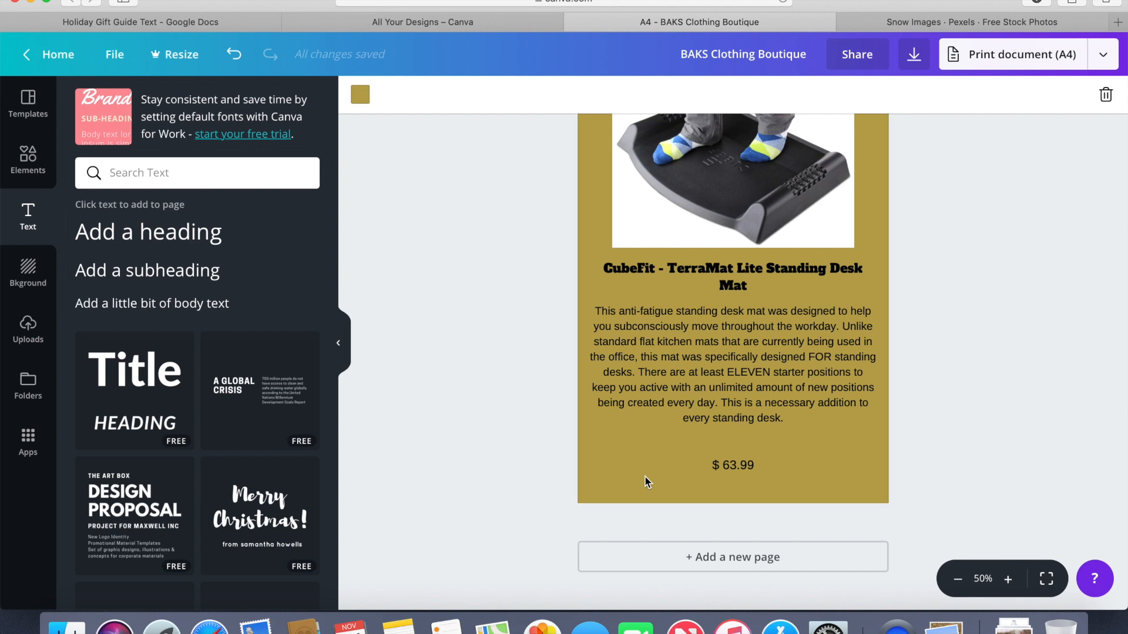
pyautogui.click(361, 94)
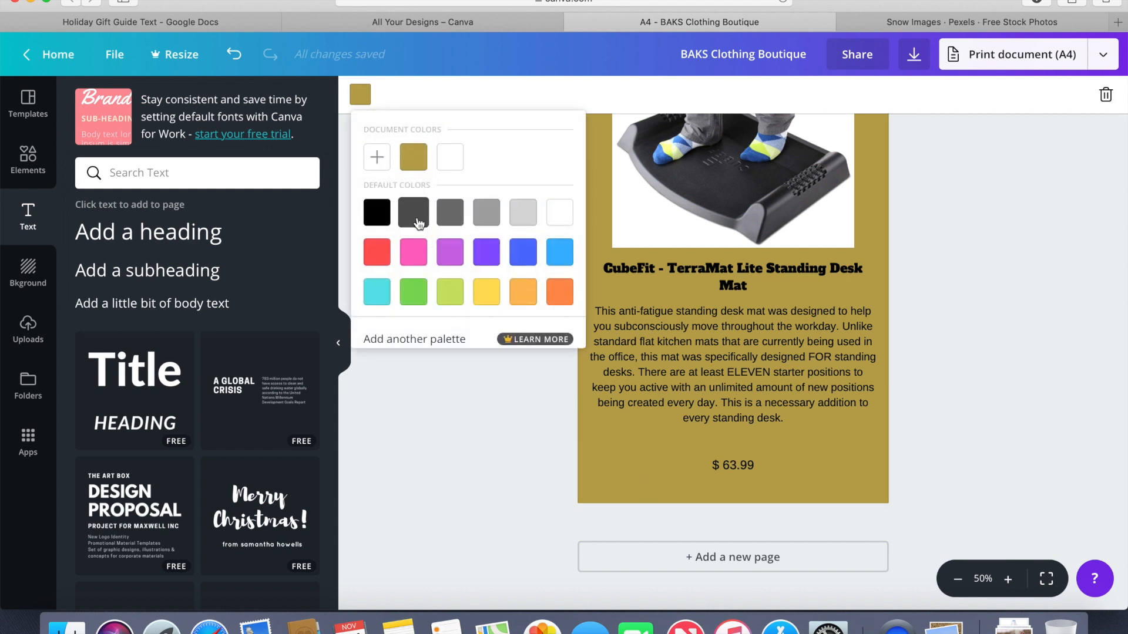
pyautogui.click(418, 249)
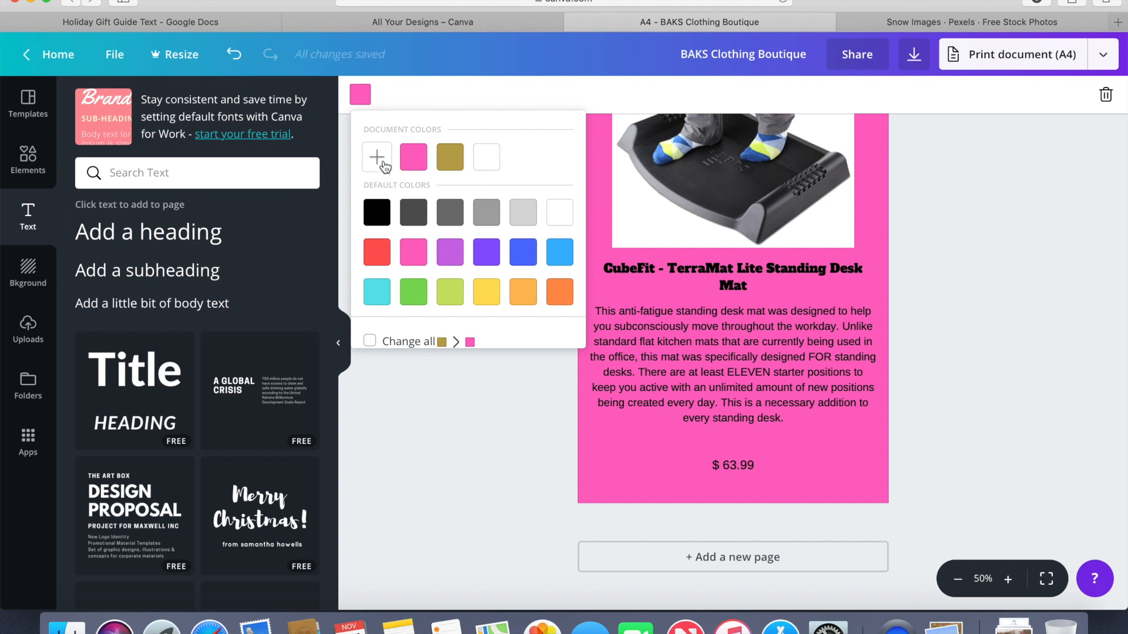
pyautogui.click(384, 165)
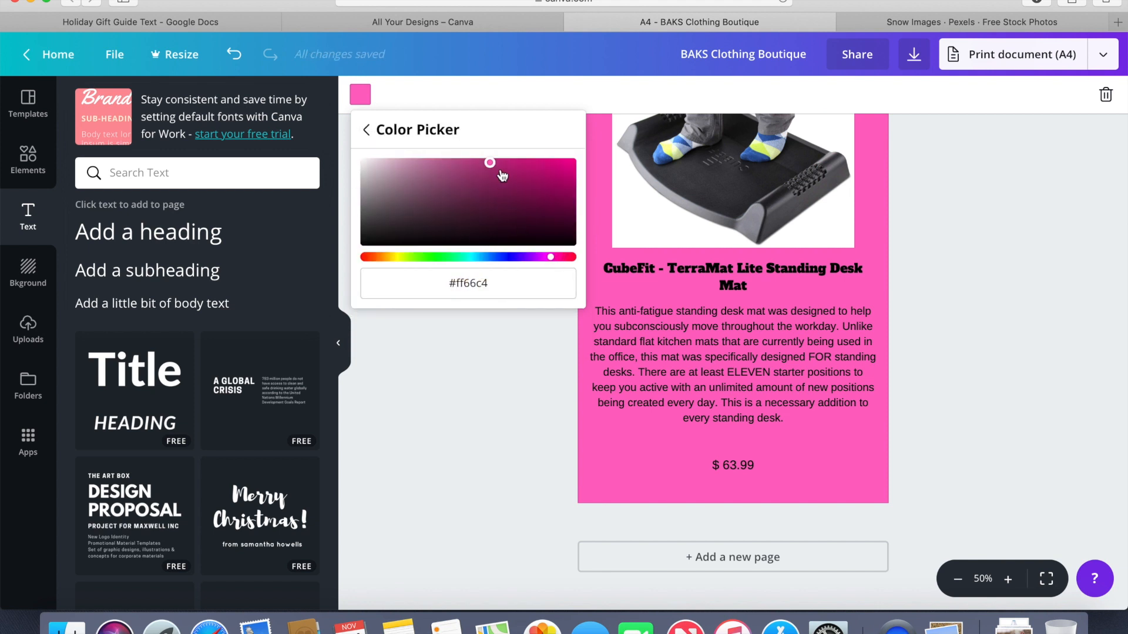
pyautogui.moveTo(490, 163); pyautogui.dragTo(380, 160)
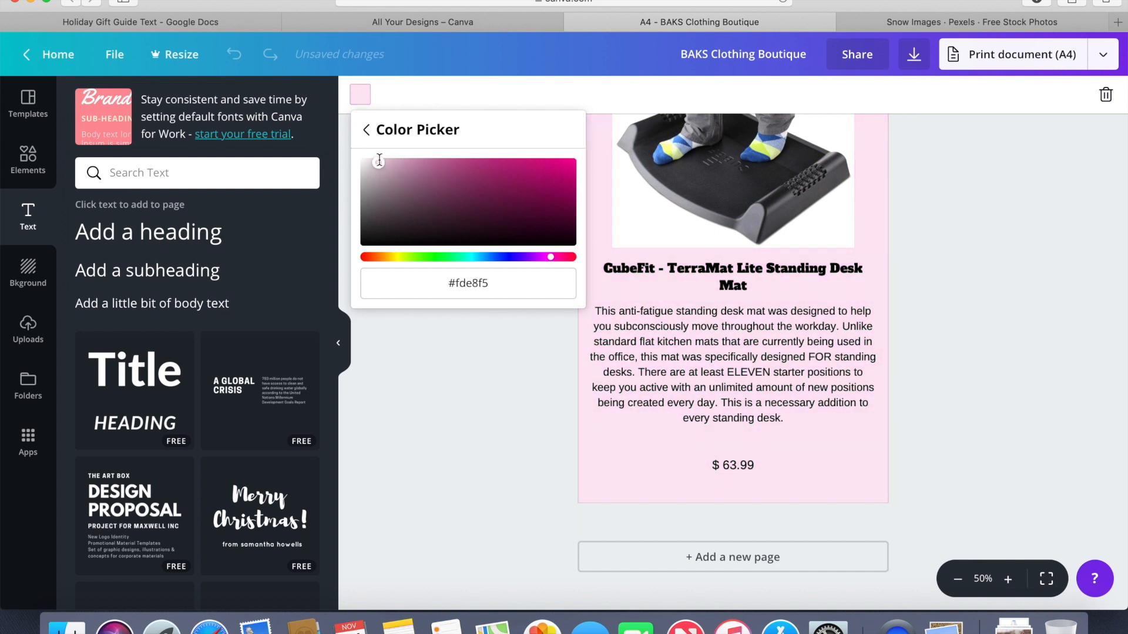
pyautogui.moveTo(380, 160); pyautogui.dragTo(379, 161)
pyautogui.click(369, 137)
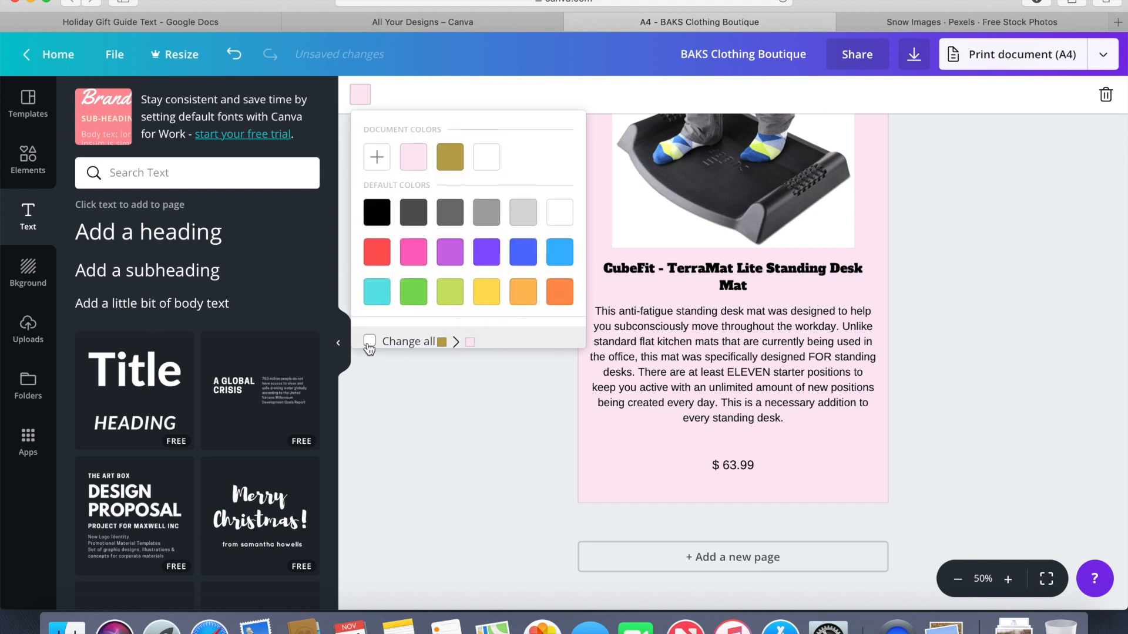
# Apply the gold-to-pale-pink colour change to every matching element in the whole design
pyautogui.scroll(-1, 369, 347)
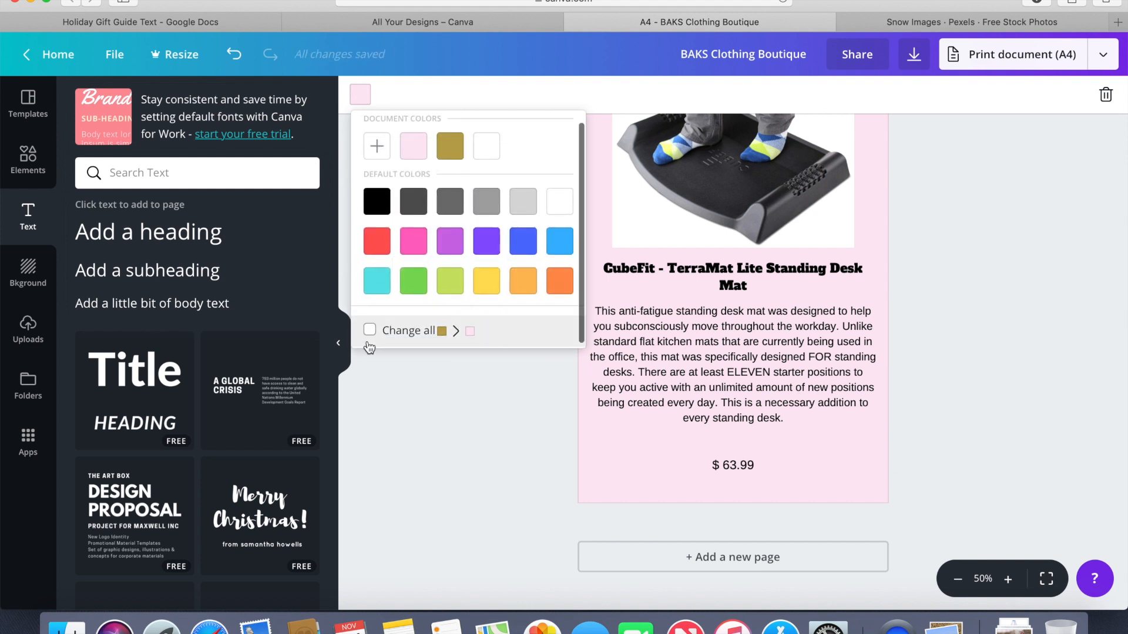
pyautogui.click(369, 325)
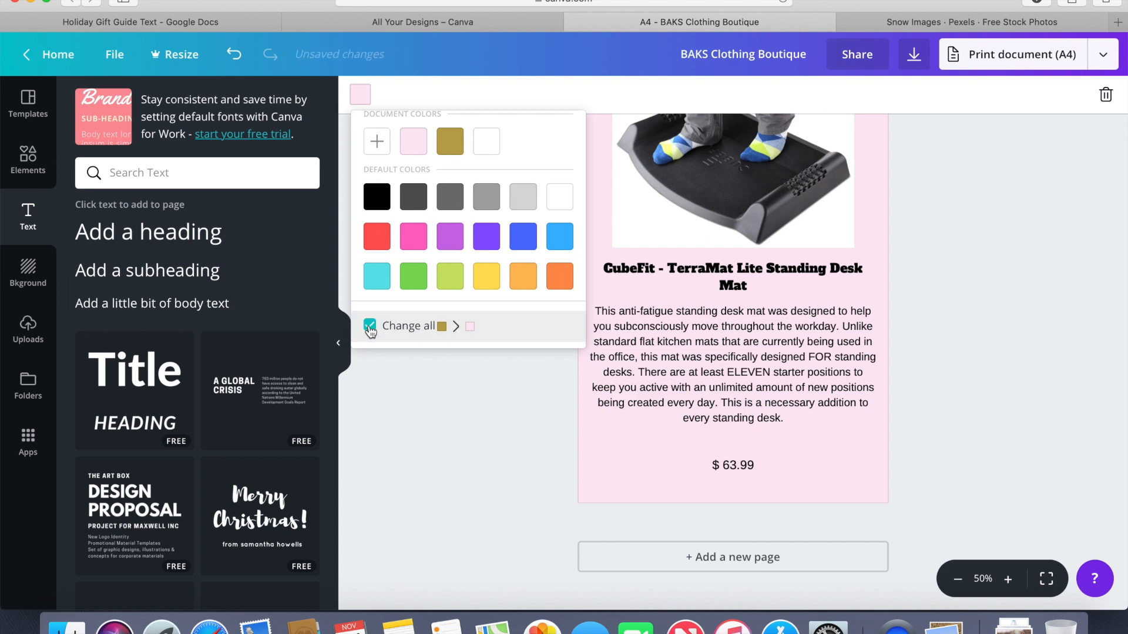
pyautogui.click(520, 503)
# Recolour the translucent panel behind the cover title on page 1 with the pale pink document colour
pyautogui.scroll(10, 520, 502)
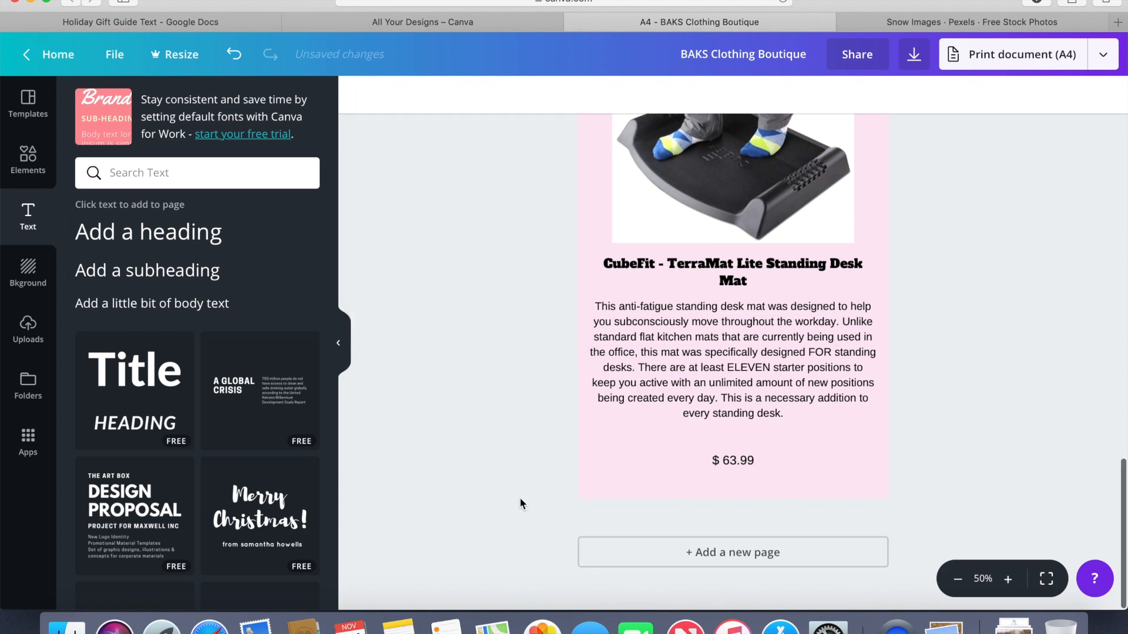
pyautogui.scroll(-5, 519, 497)
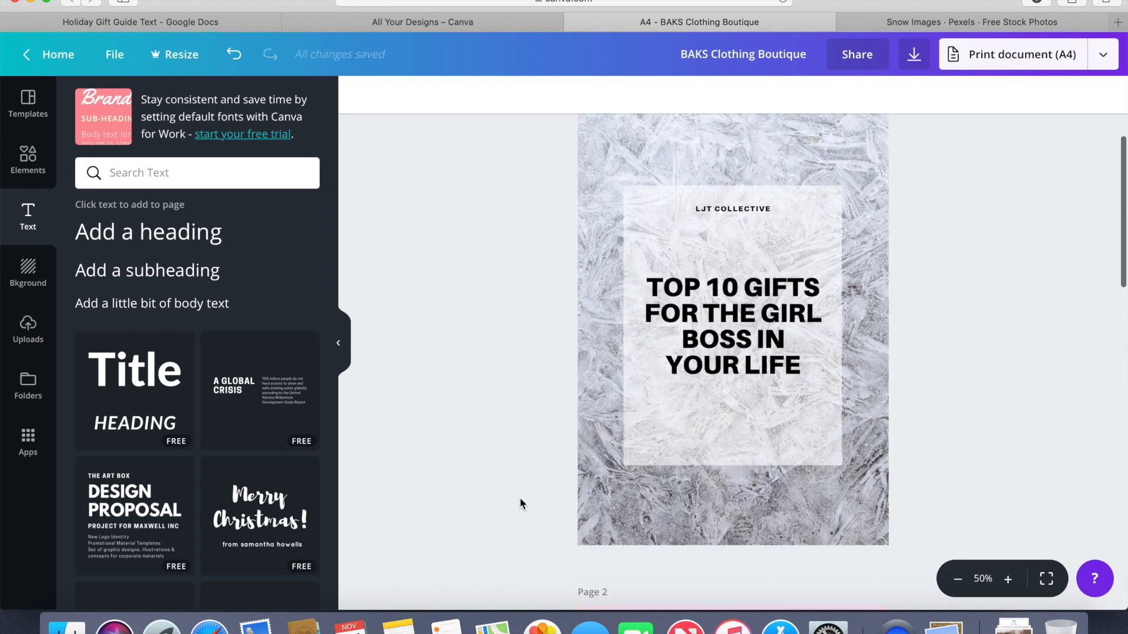
pyautogui.click(700, 338)
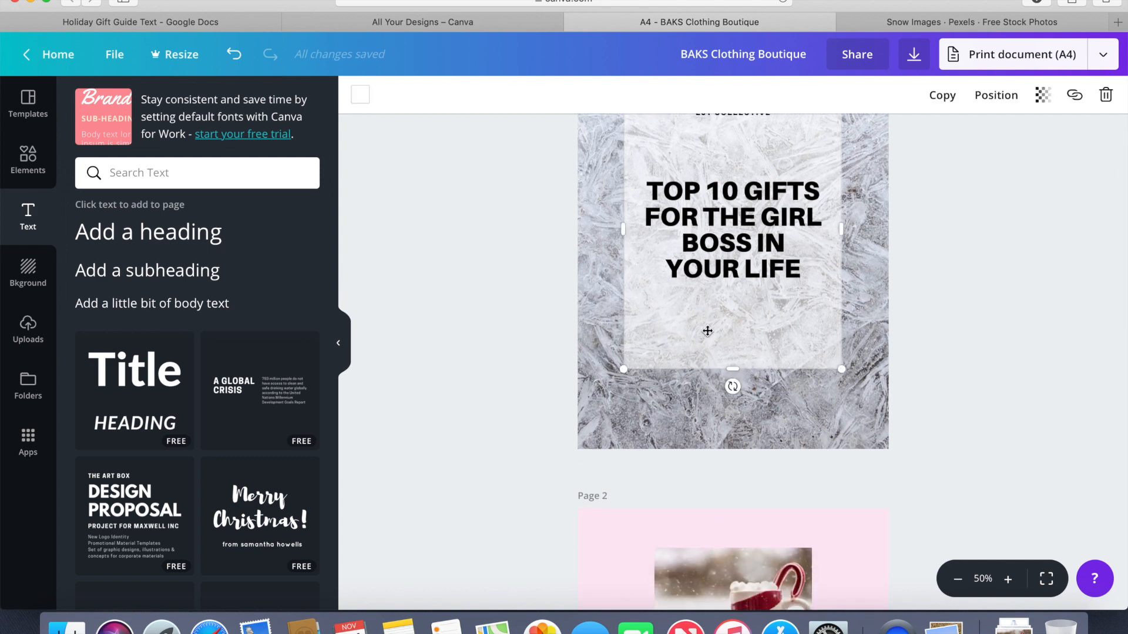
pyautogui.scroll(3, 964, 138)
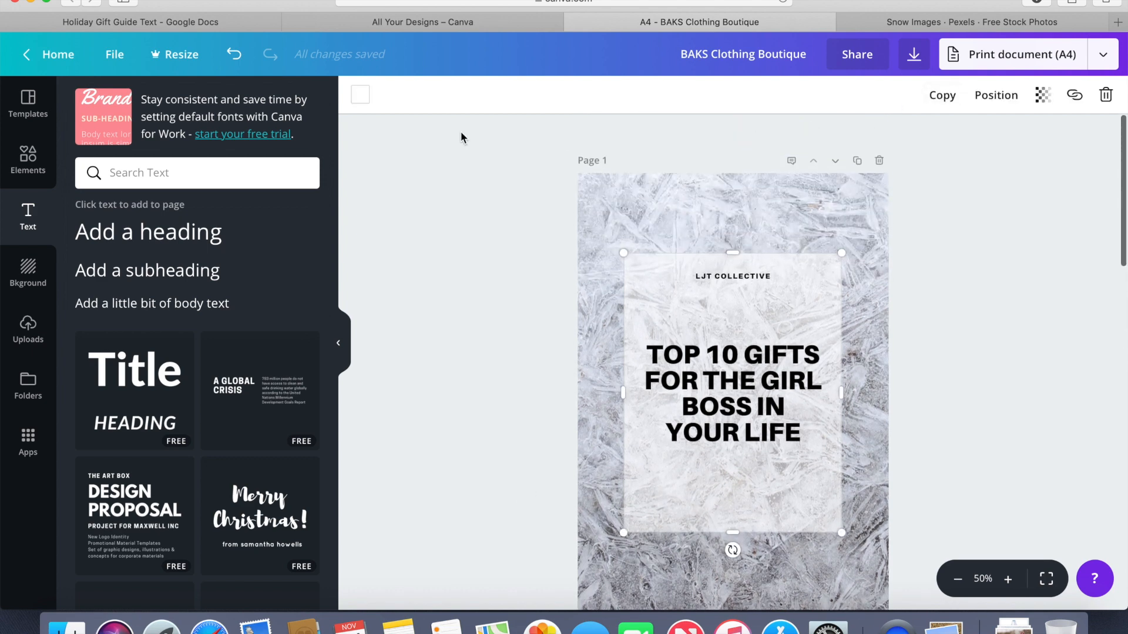
pyautogui.click(360, 94)
pyautogui.click(414, 156)
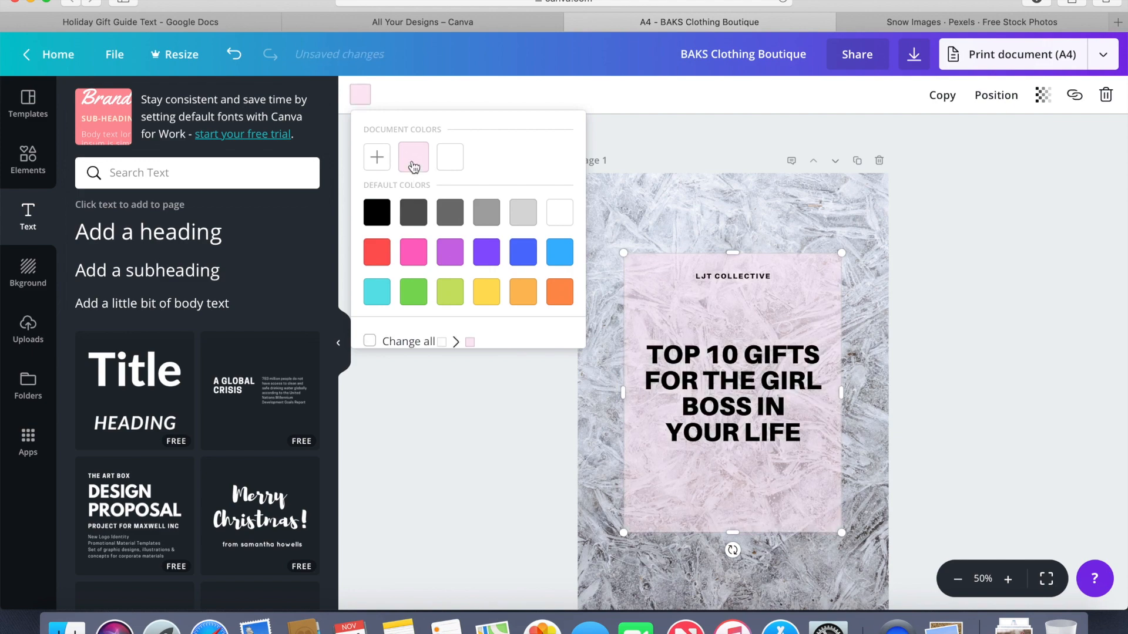
pyautogui.click(490, 479)
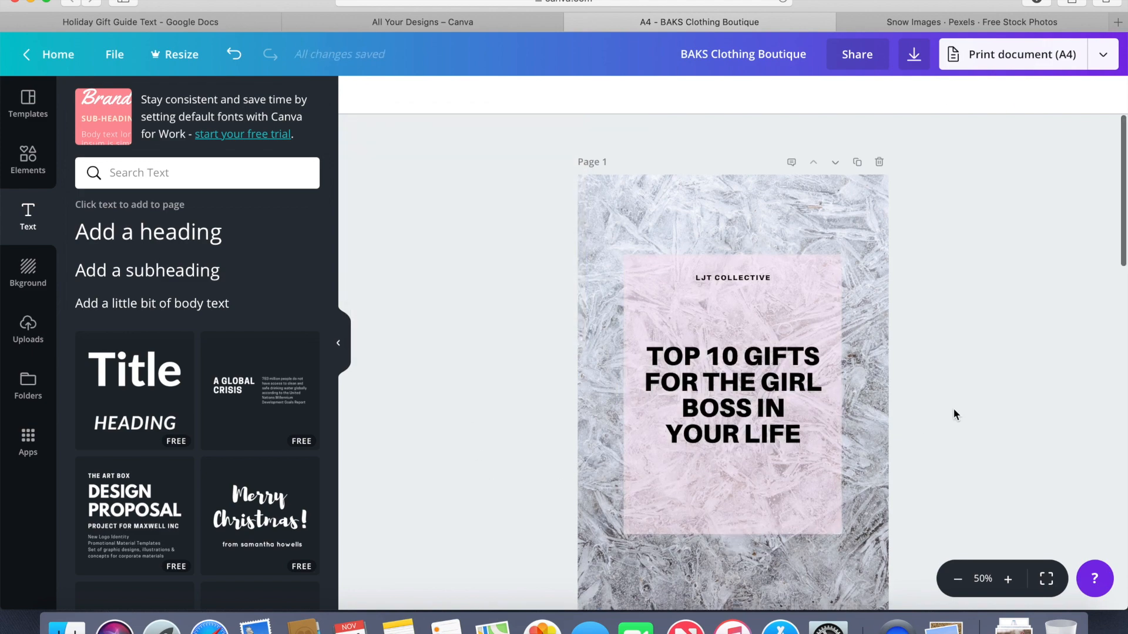
# Review the recoloured pages and duplicate page 3, the desk mat product page, as a new page 4
pyautogui.scroll(-10, 953, 408)
pyautogui.scroll(10, 953, 411)
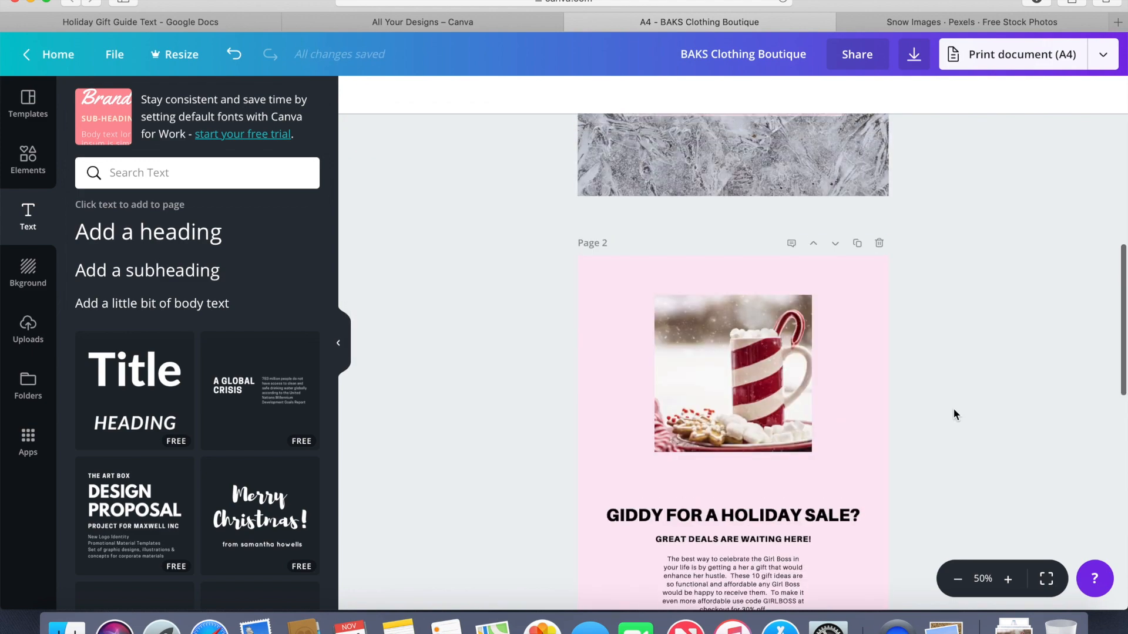
pyautogui.scroll(-10, 954, 414)
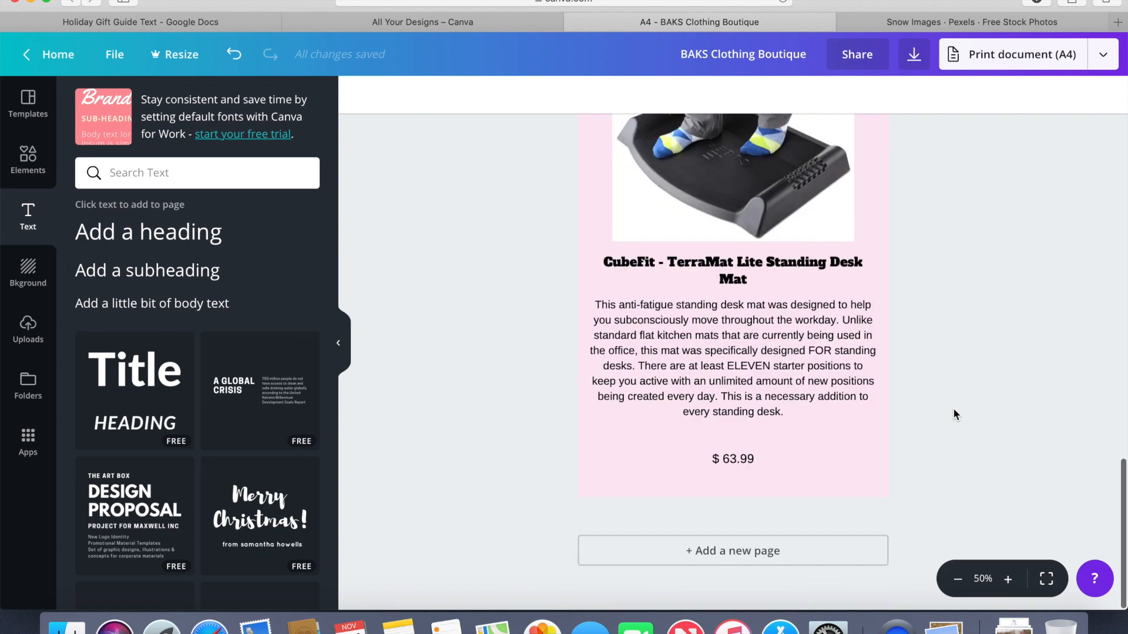
pyautogui.scroll(1, 954, 410)
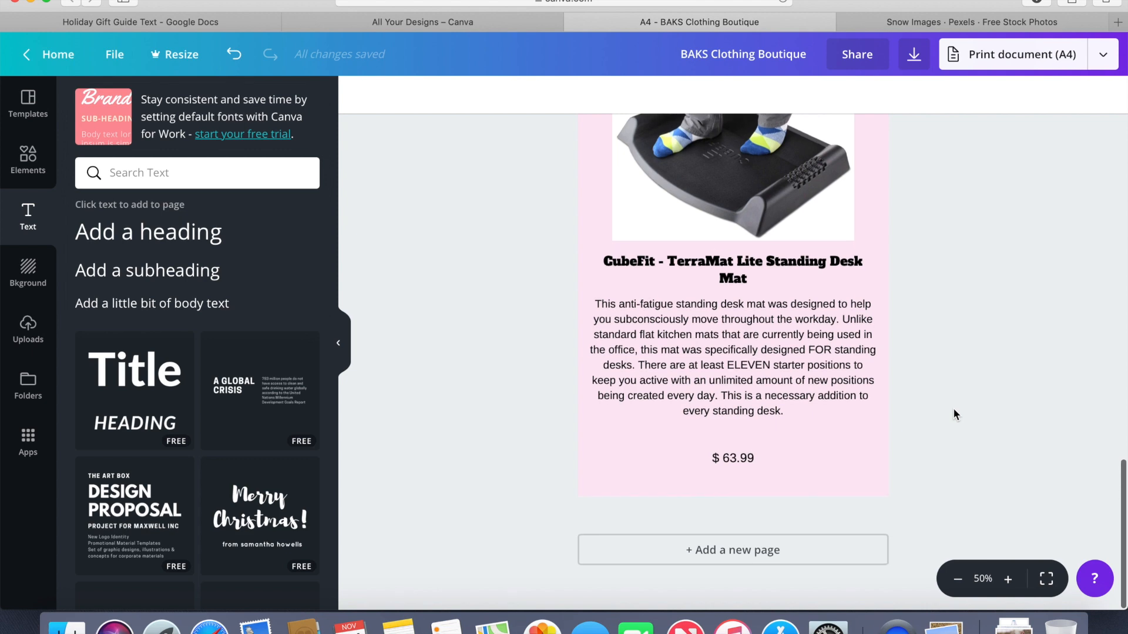
pyautogui.scroll(5, 953, 415)
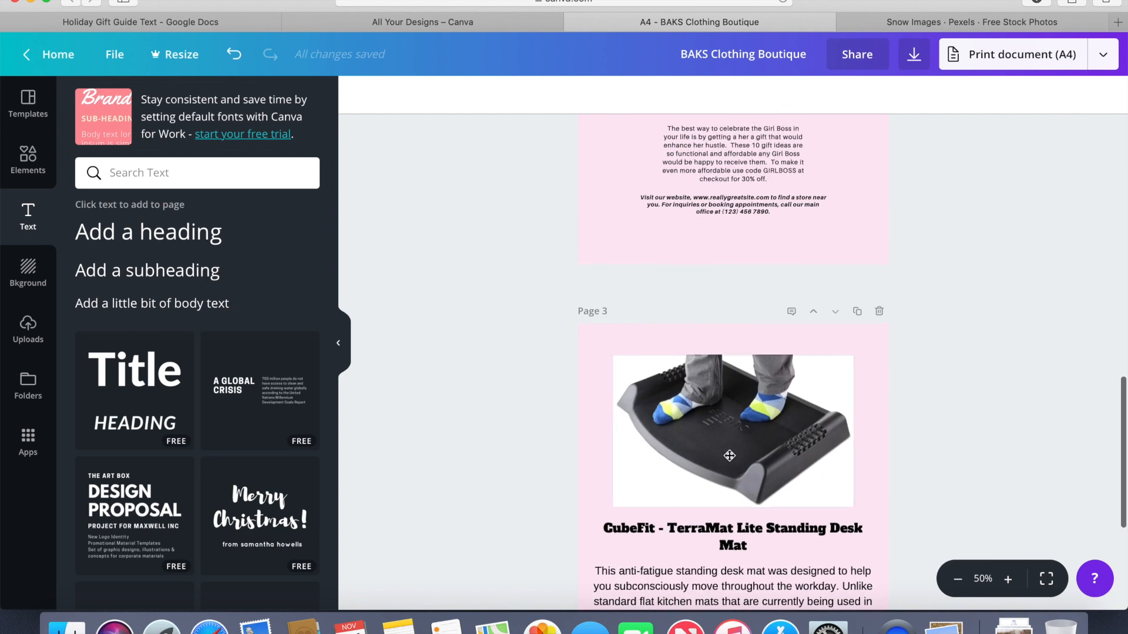
pyautogui.click(856, 313)
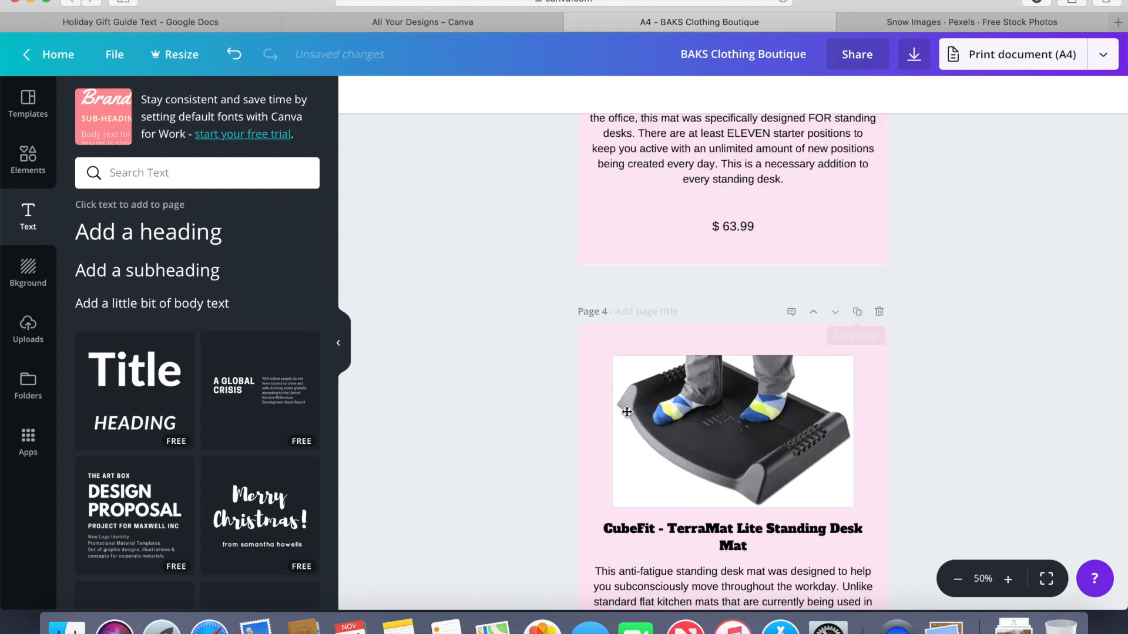
# Replace the desk mat photo on page 4 with the uploaded coffee mug warmer image
pyautogui.click(647, 423)
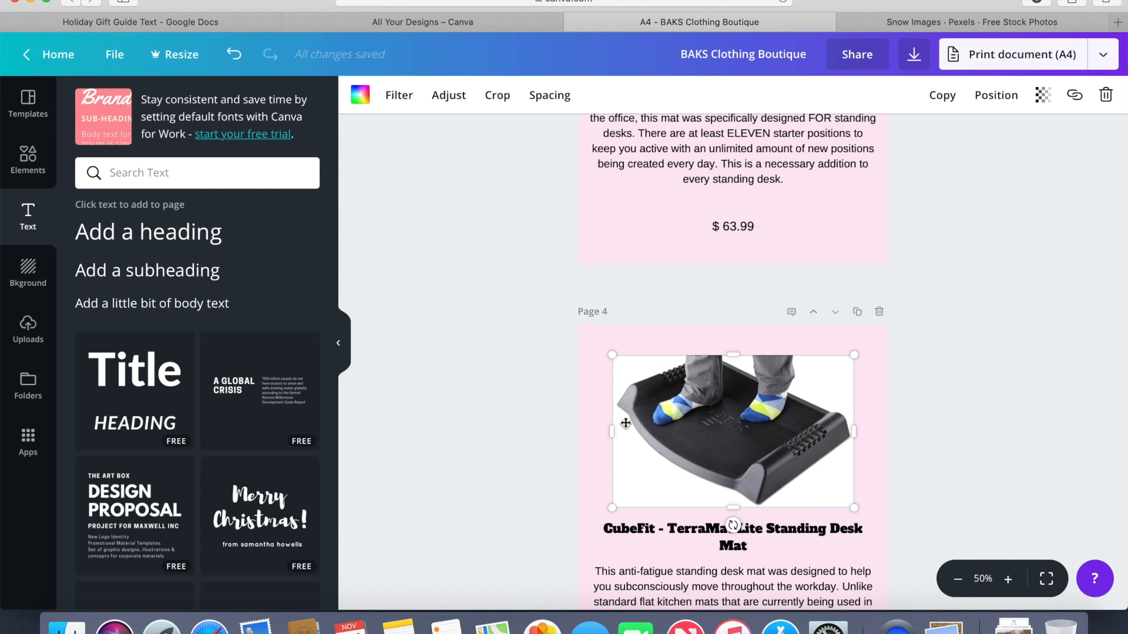
pyautogui.click(24, 333)
pyautogui.moveTo(194, 158); pyautogui.dragTo(663, 424)
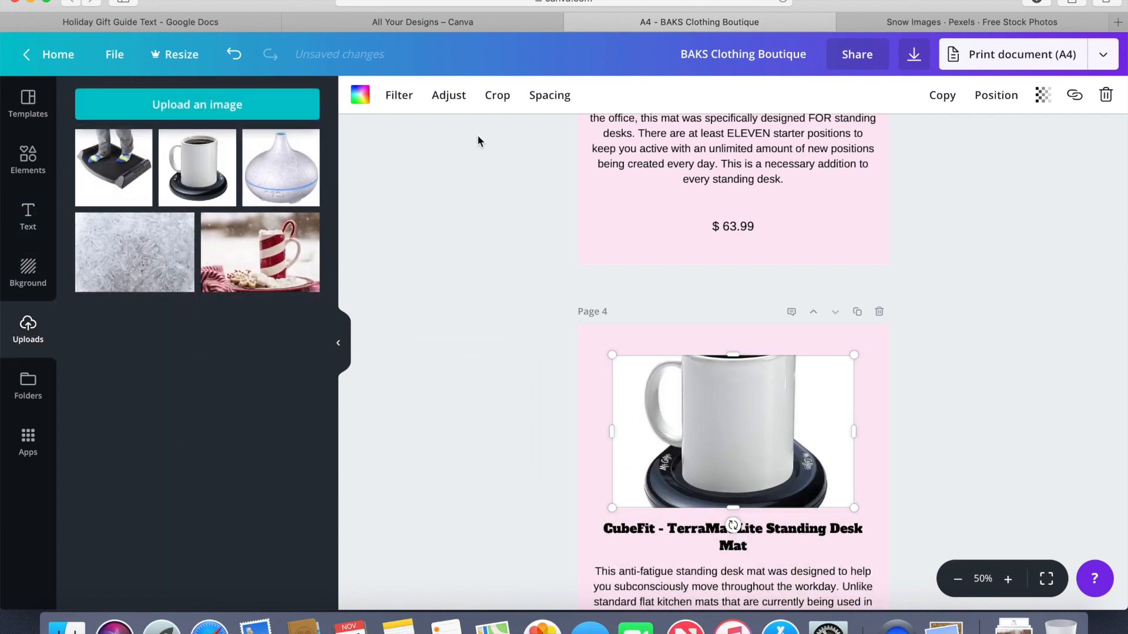
# Check the mug warmer photo's crop, leave it as is, and extend the photo frame slightly upward to show more of the mug
pyautogui.click(497, 96)
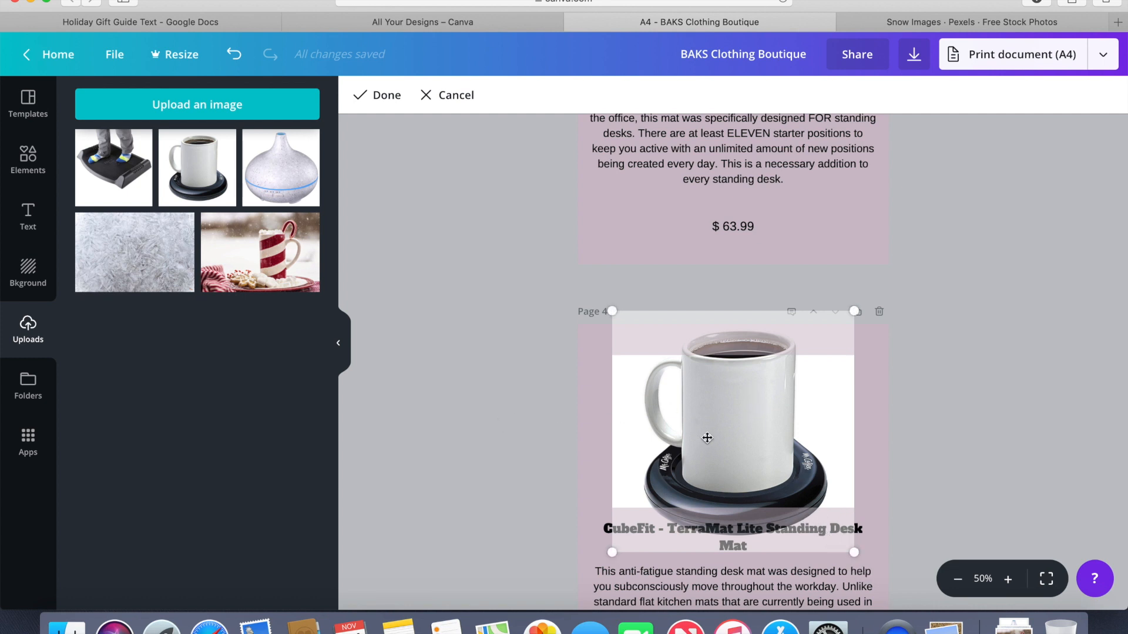
pyautogui.click(1001, 452)
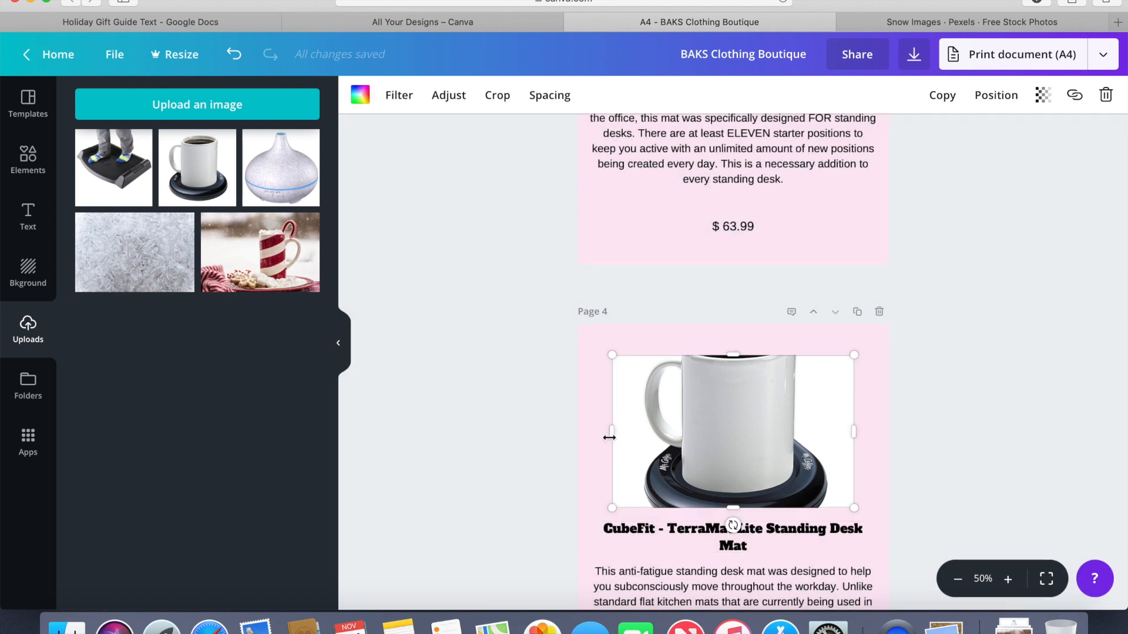
pyautogui.moveTo(610, 354); pyautogui.dragTo(610, 338)
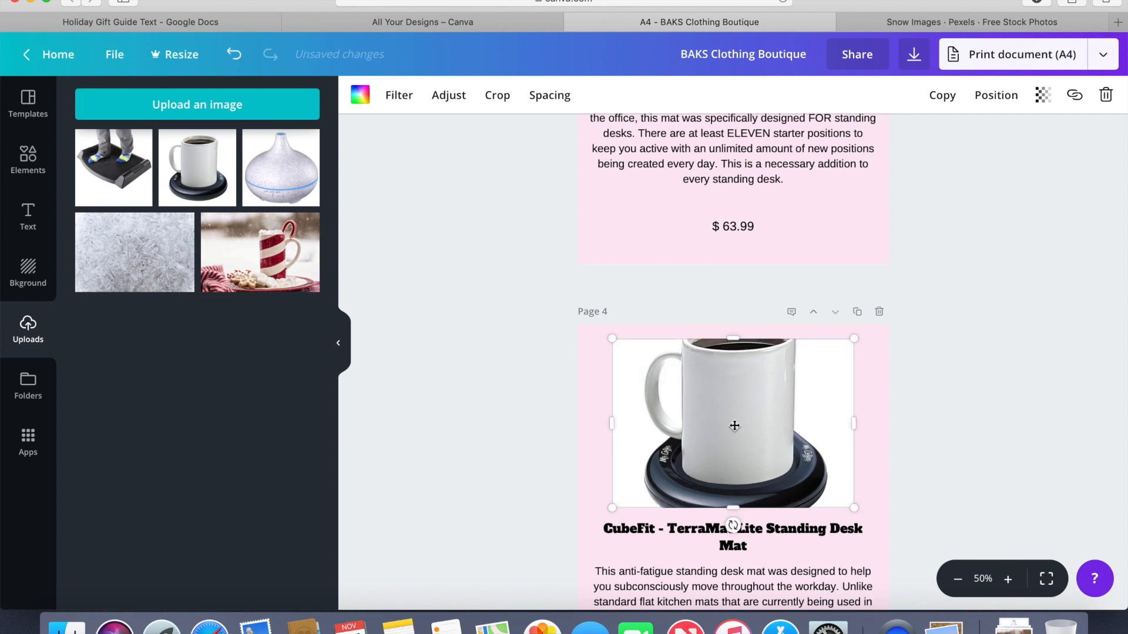
# Select the title, description and price together on page 4 and move them down to leave space below the mug photo
pyautogui.scroll(-3, 1012, 315)
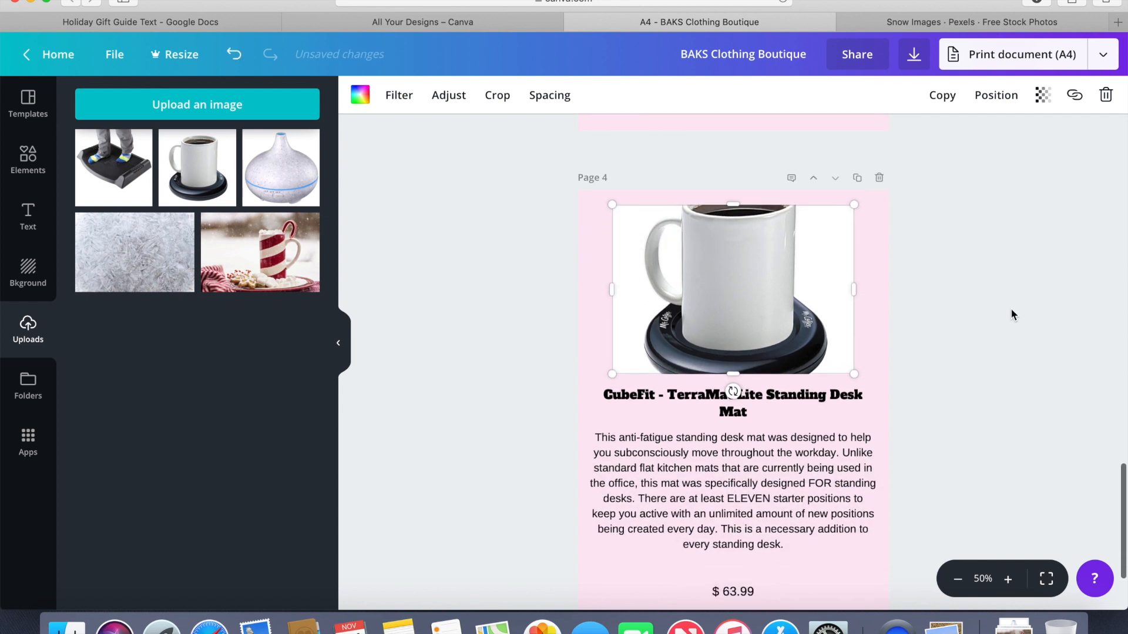
pyautogui.scroll(-3, 1012, 315)
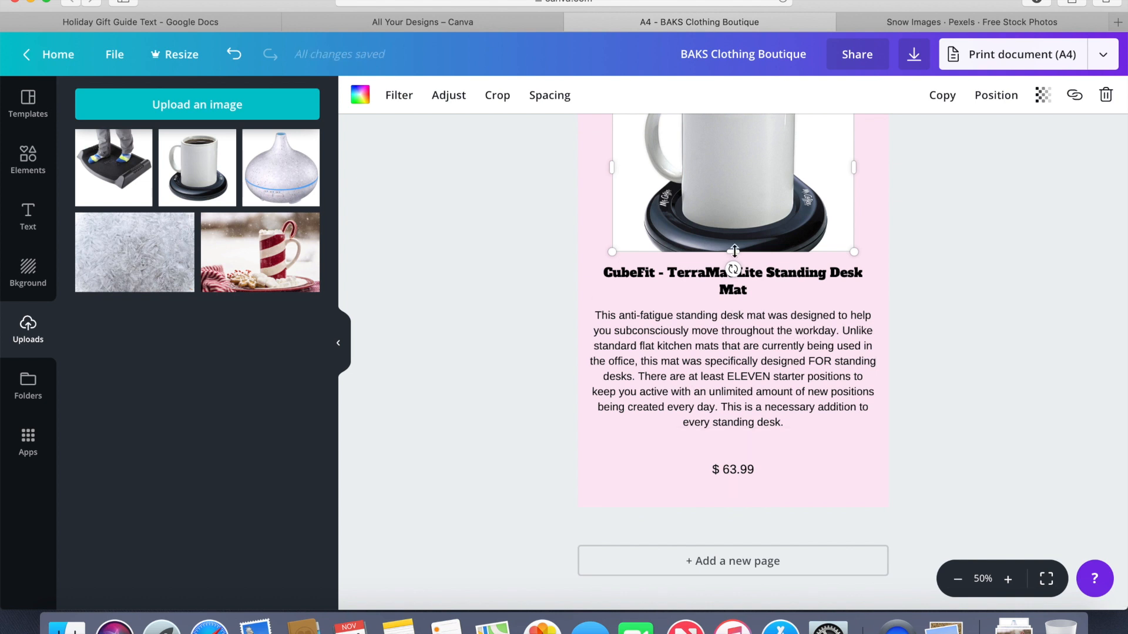
pyautogui.scroll(3, 734, 251)
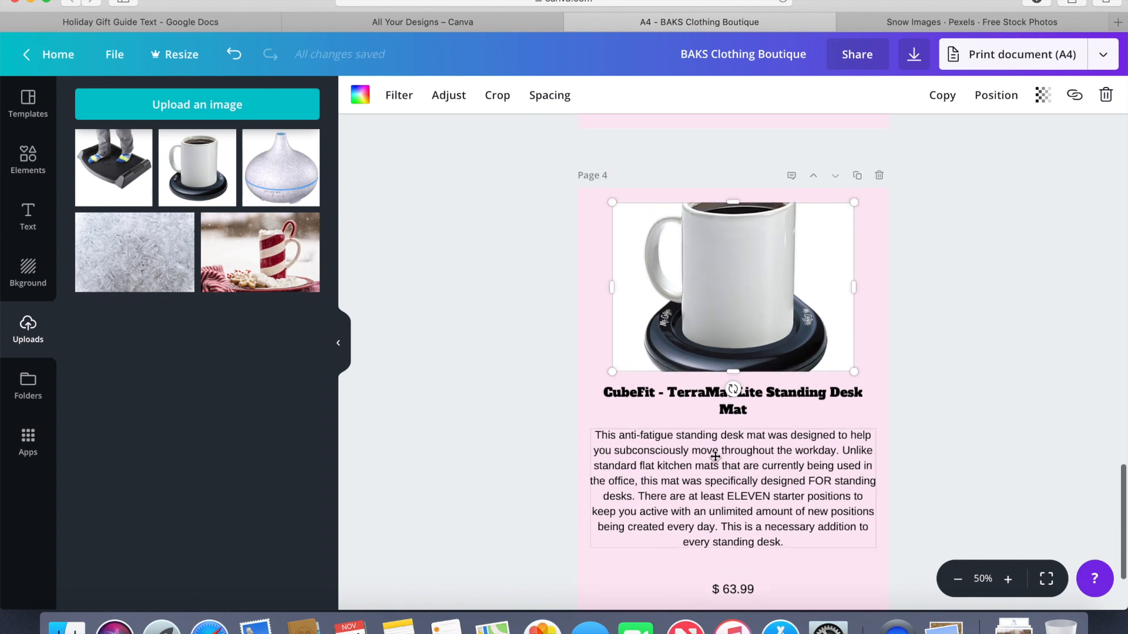
pyautogui.moveTo(588, 383); pyautogui.dragTo(870, 592)
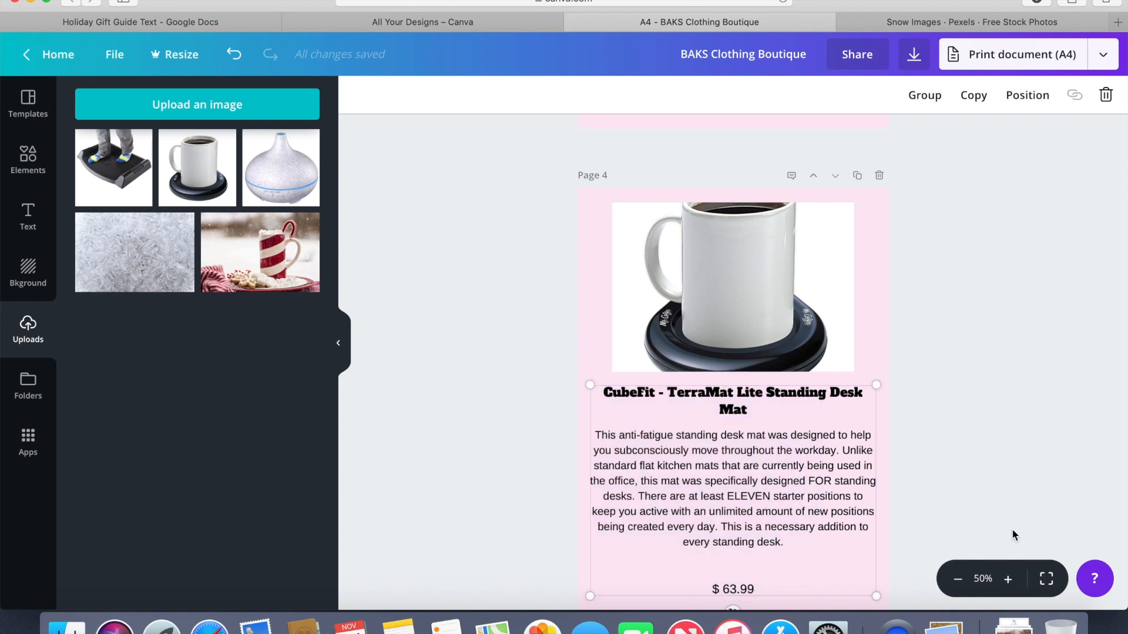
pyautogui.scroll(-3, 1013, 535)
pyautogui.moveTo(809, 379); pyautogui.dragTo(807, 398)
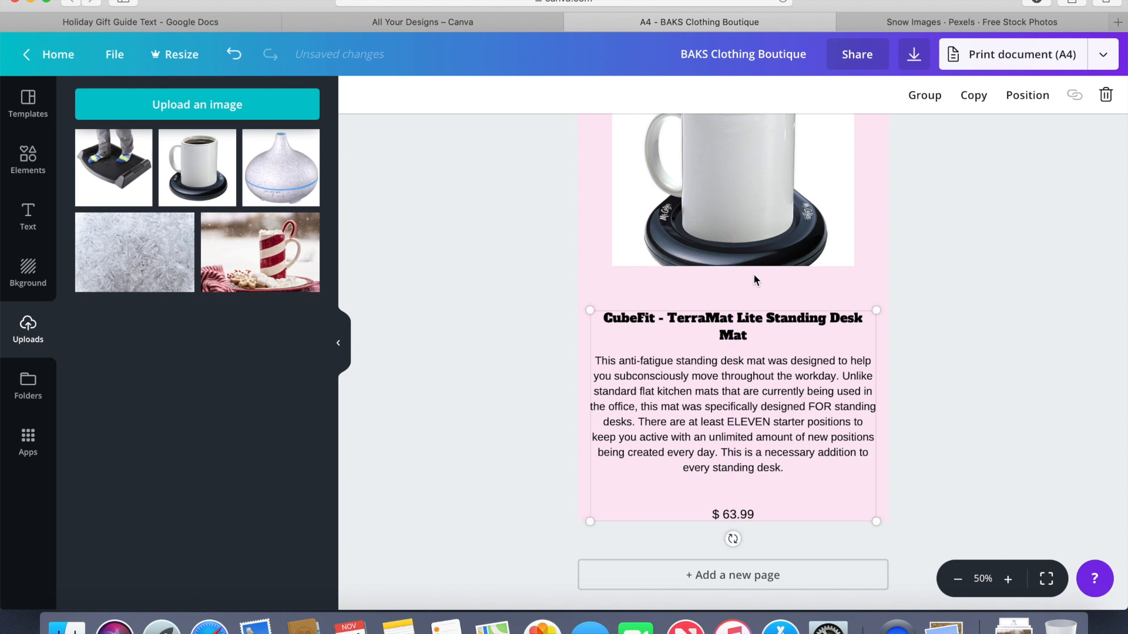
# Extend the mug warmer photo's frame downward on page 4 to show the entire warmer base
pyautogui.click(748, 252)
pyautogui.scroll(-1, 768, 325)
pyautogui.scroll(3, 768, 325)
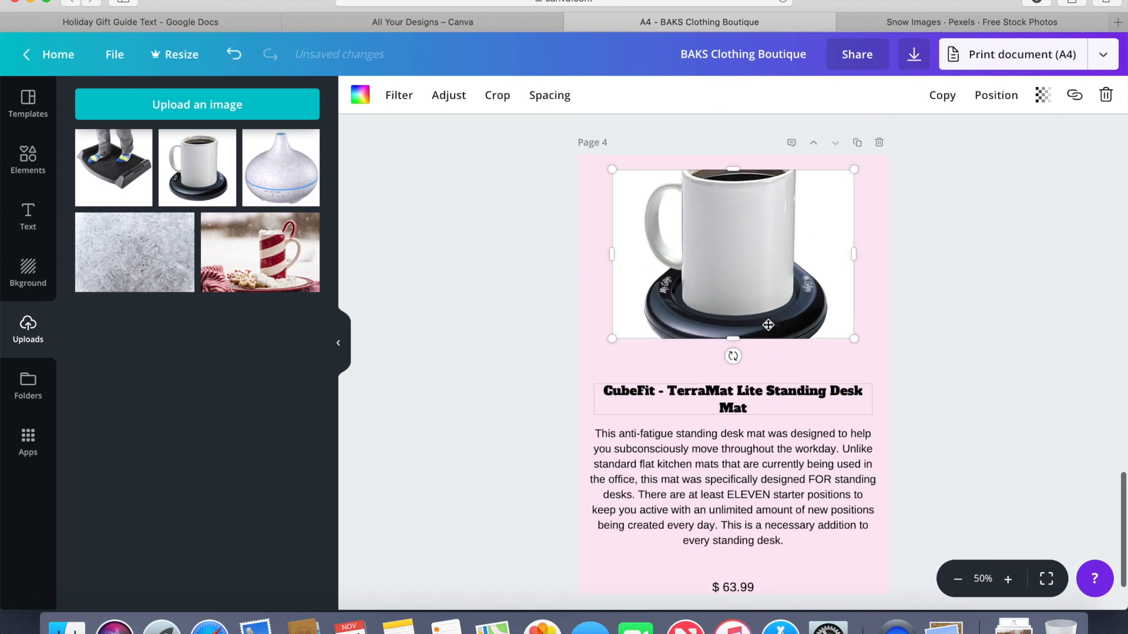
pyautogui.moveTo(732, 358); pyautogui.dragTo(739, 394)
pyautogui.scroll(1, 739, 395)
pyautogui.scroll(-4, 739, 396)
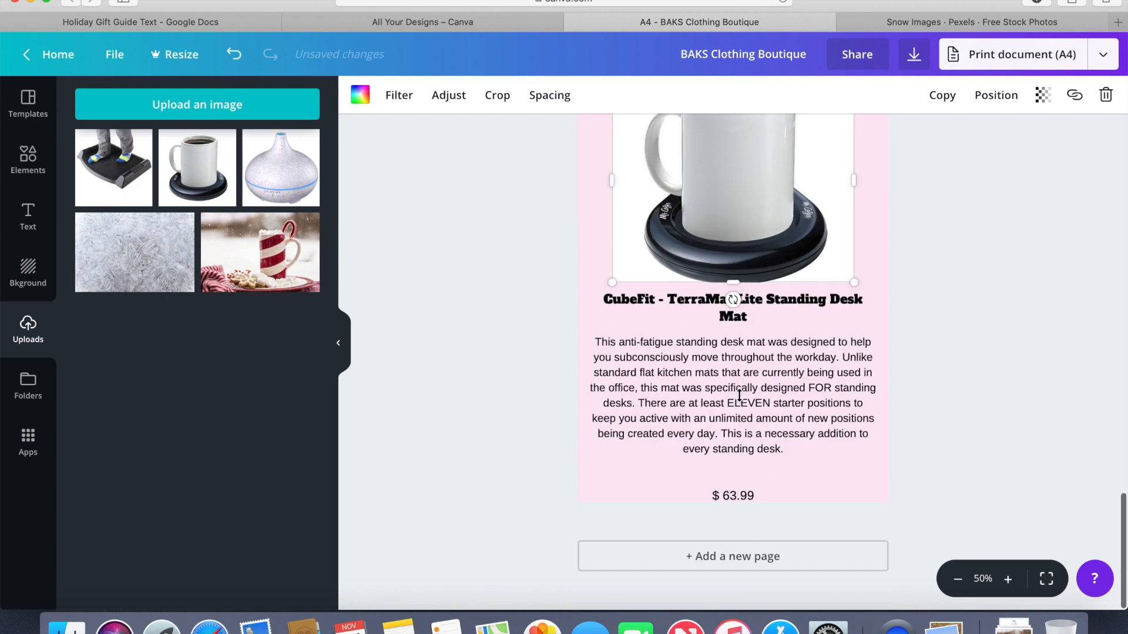
# Move the price on page 4 up so it sits just below the description
pyautogui.click(730, 498)
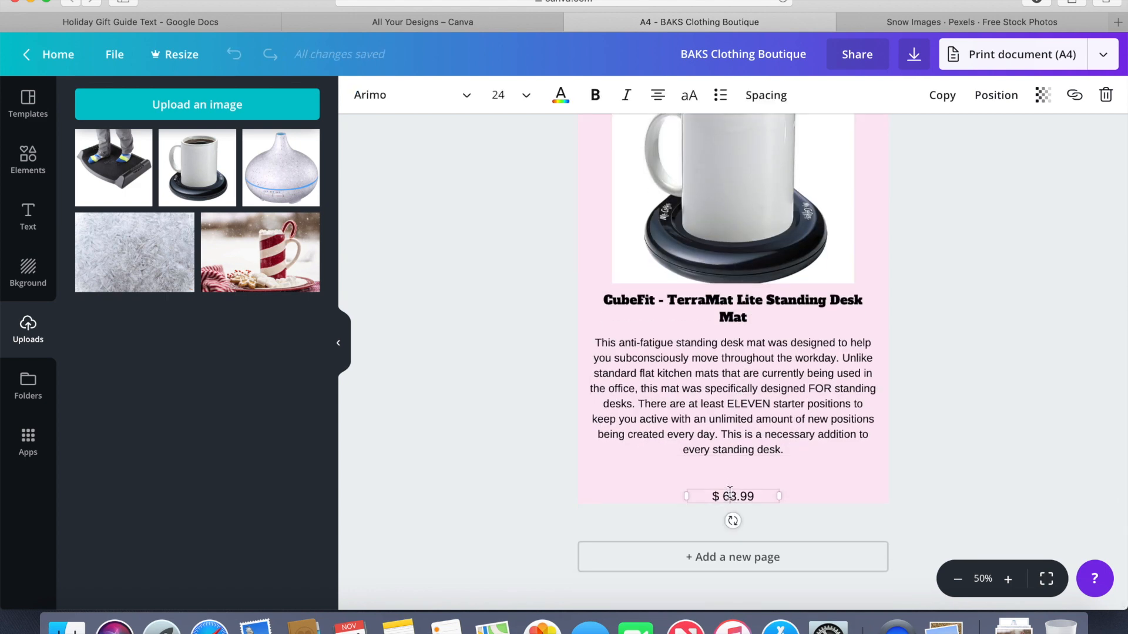
pyautogui.moveTo(729, 487); pyautogui.dragTo(726, 471)
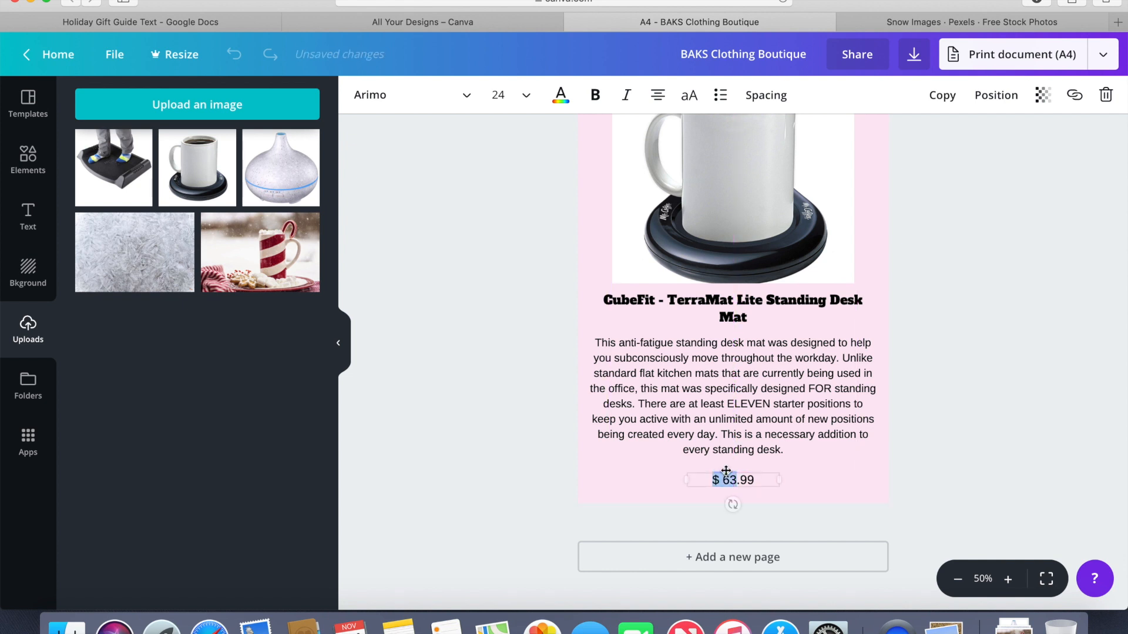
pyautogui.click(959, 500)
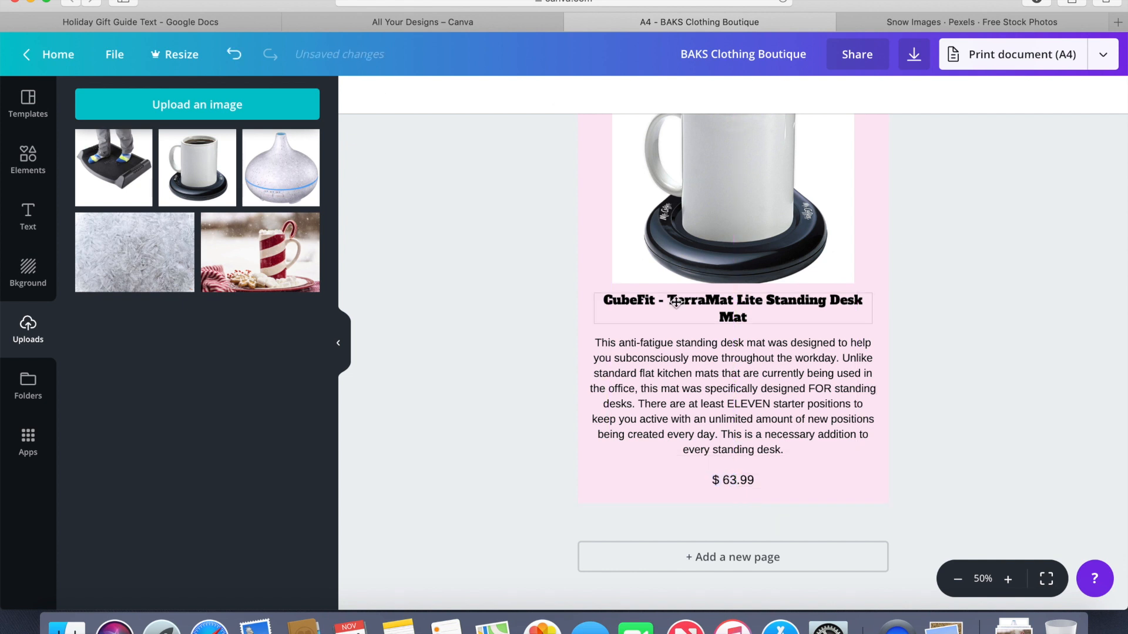
# Replace the title on page 4 with the heading "Mr. Coffee Mug Warmer" from the gift guide text in Google Docs
pyautogui.click(166, 22)
pyautogui.scroll(-5, 339, 325)
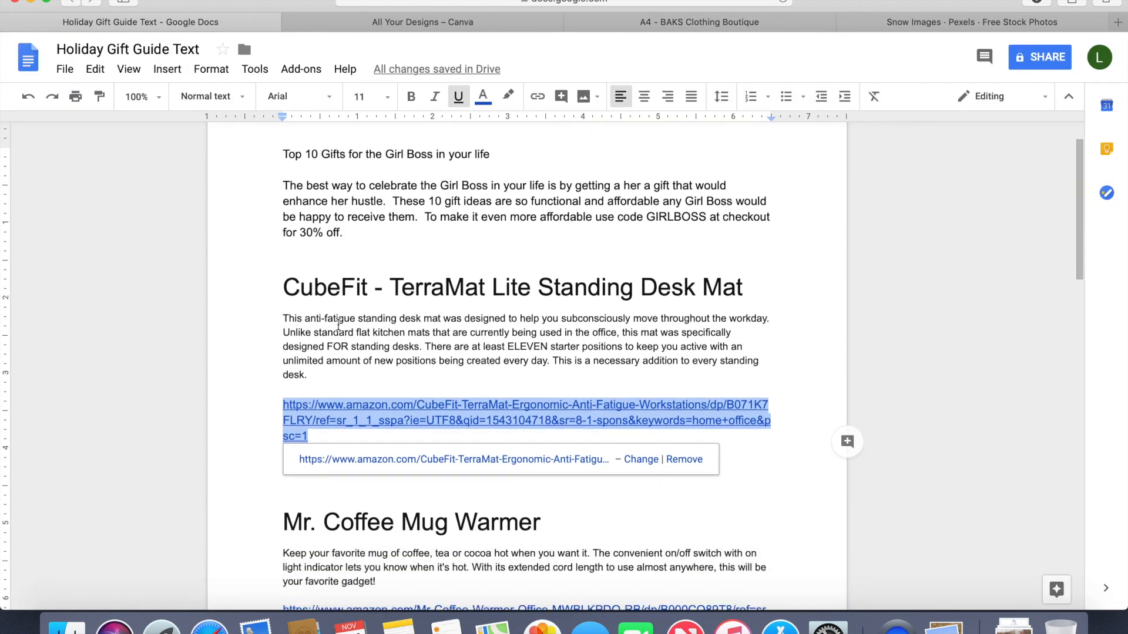
pyautogui.moveTo(286, 288); pyautogui.dragTo(529, 310)
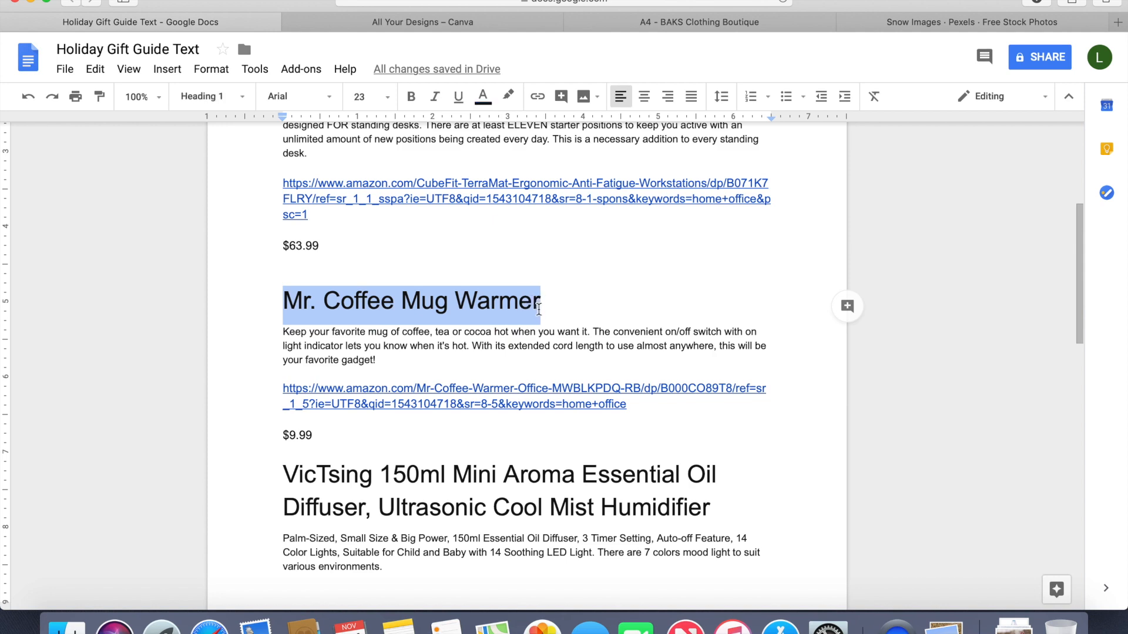
pyautogui.click(746, 24)
pyautogui.click(721, 310)
pyautogui.click(721, 310)
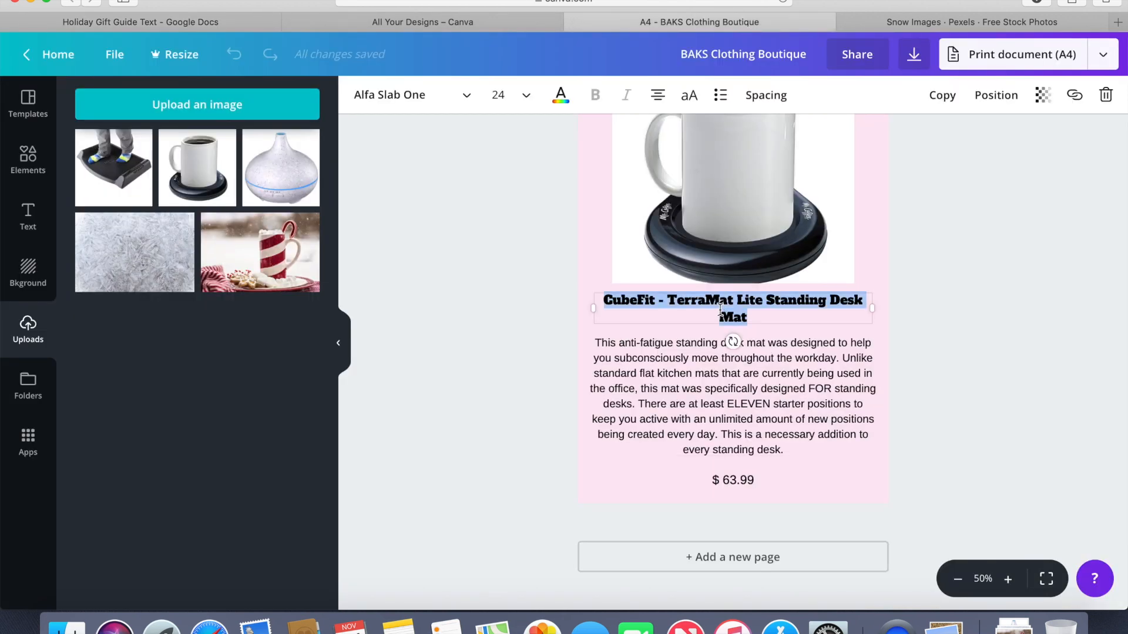
pyautogui.write('Mr. Coffee Mug Warmer')
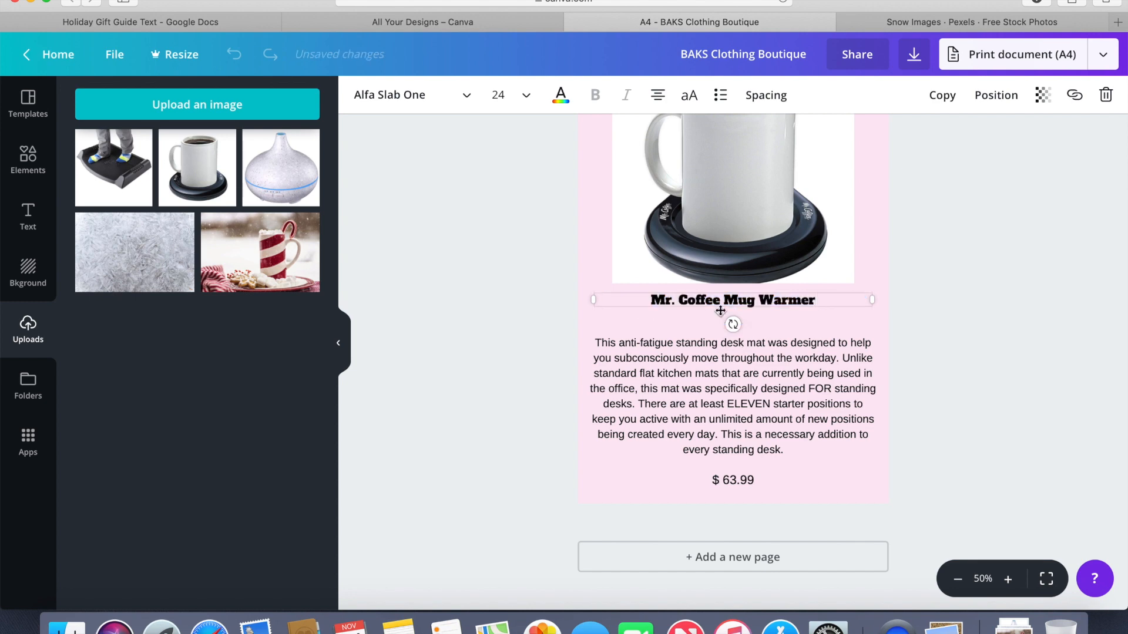
# Copy the mug warmer description from the Google Docs text and paste it over the desk mat description on page 4
pyautogui.click(247, 17)
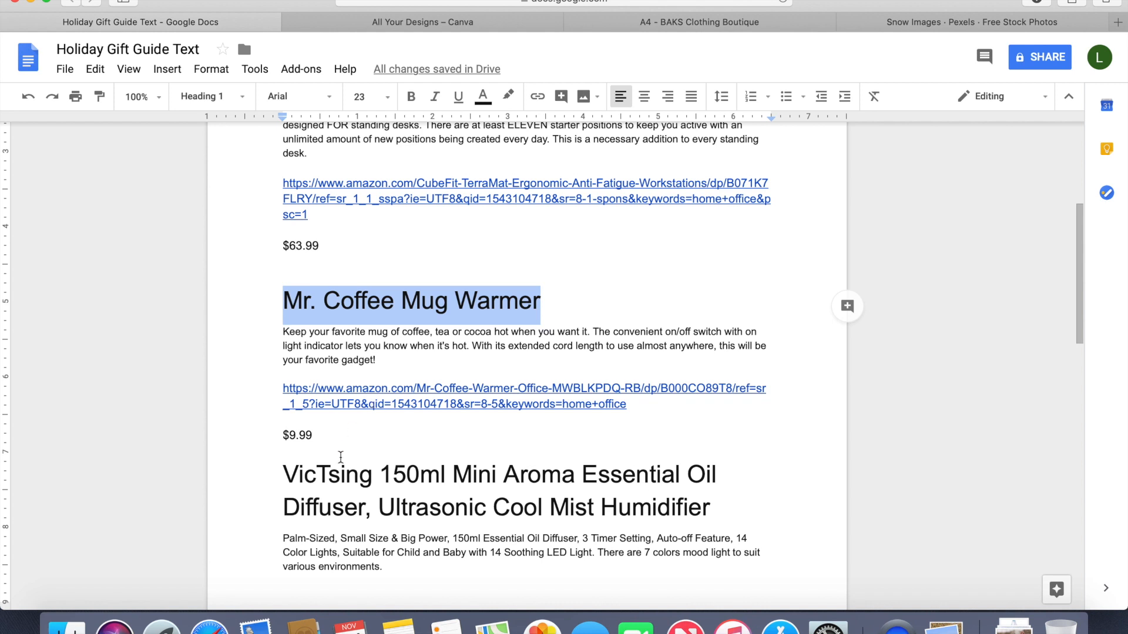
pyautogui.moveTo(280, 340); pyautogui.dragTo(390, 365)
pyautogui.press('super+c')
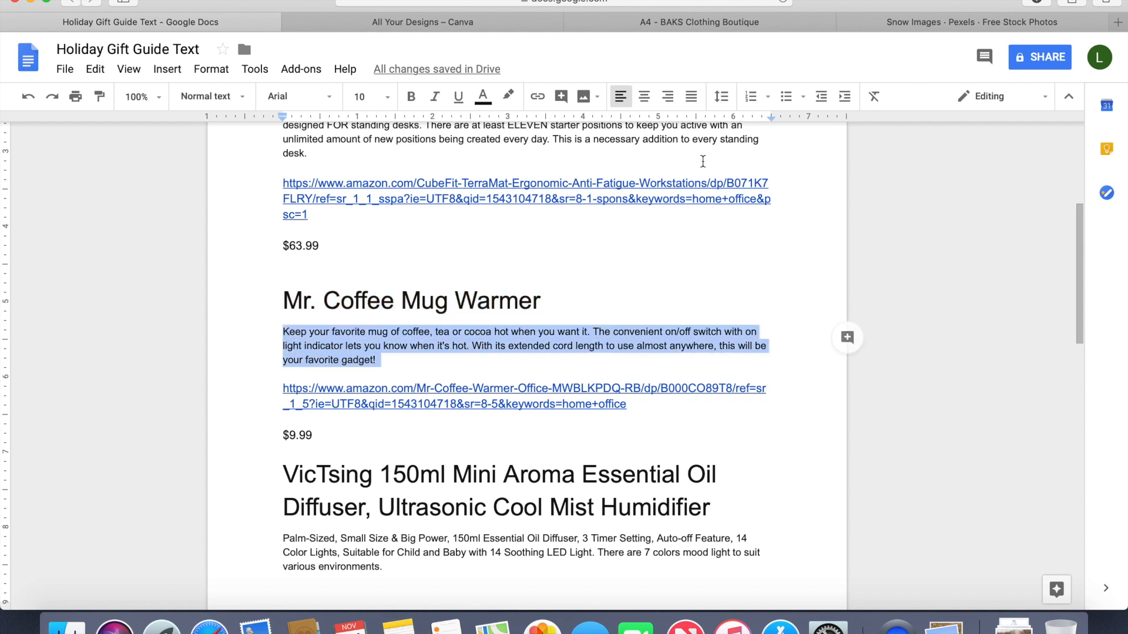
pyautogui.click(684, 27)
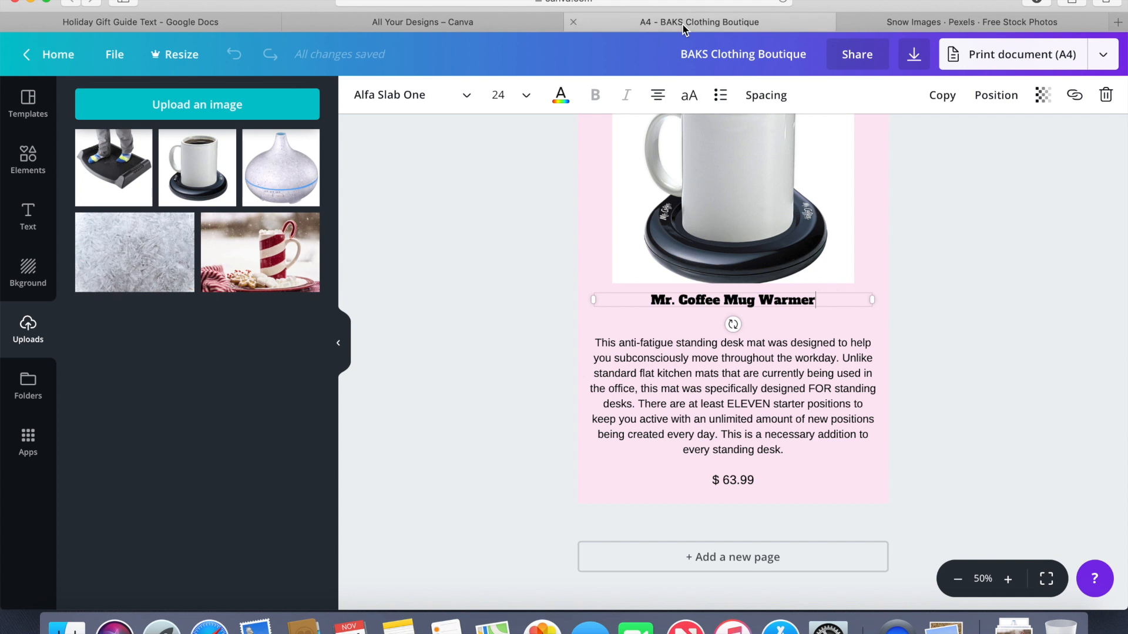
pyautogui.tripleClick(614, 359)
pyautogui.press('super+v')
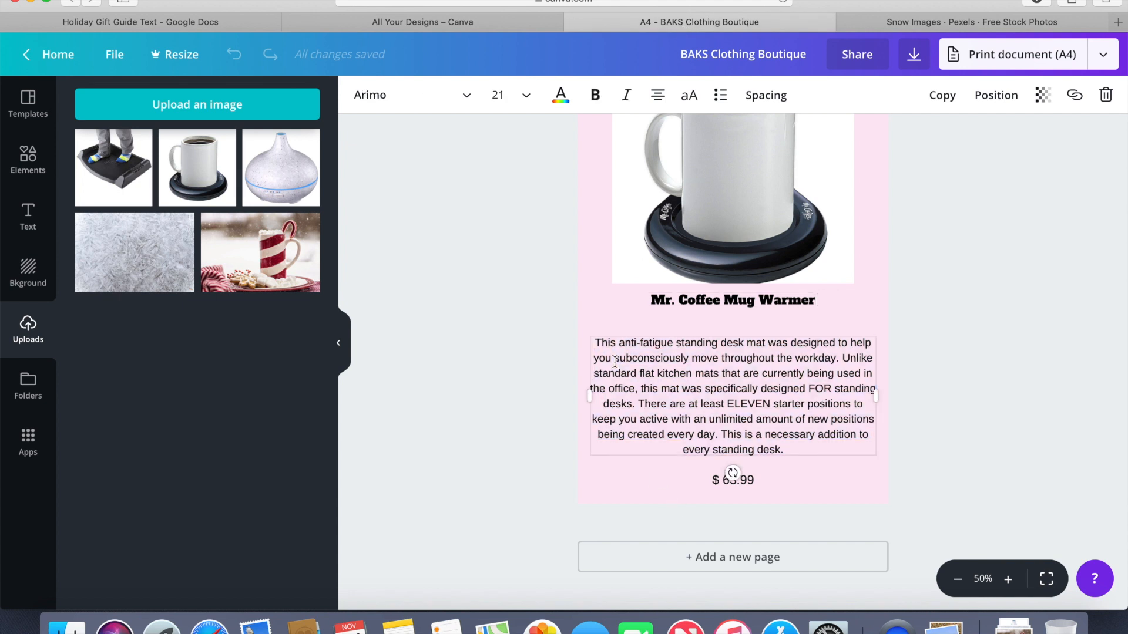
# Set the price on page 4 to $ 9.99
pyautogui.click(741, 481)
pyautogui.doubleClick(742, 481)
pyautogui.write('9.99')
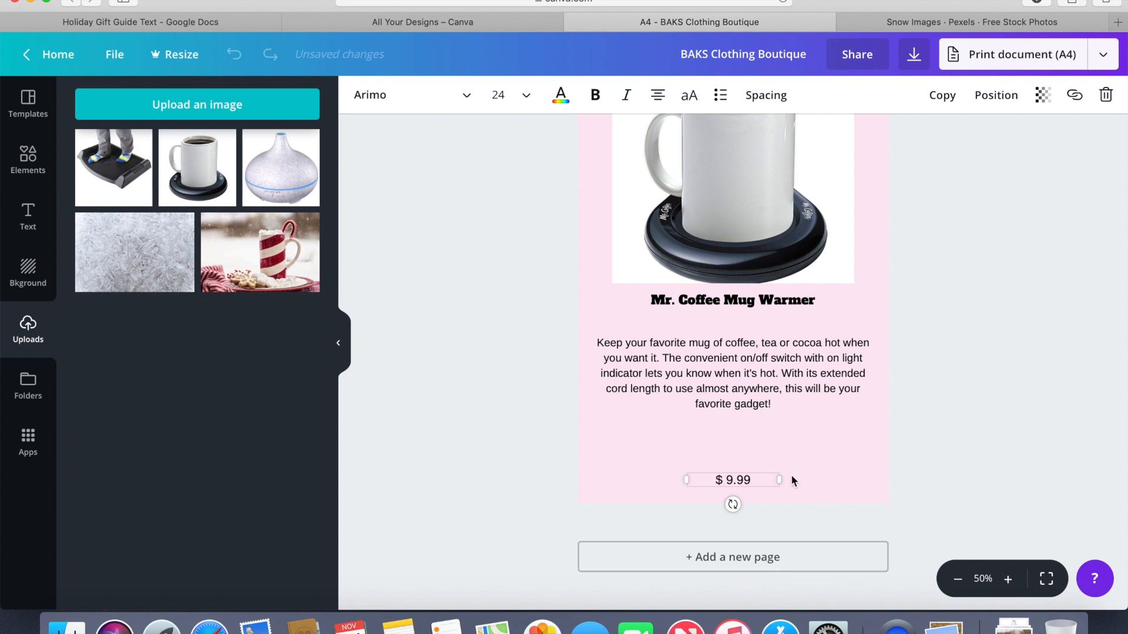
pyautogui.click(980, 455)
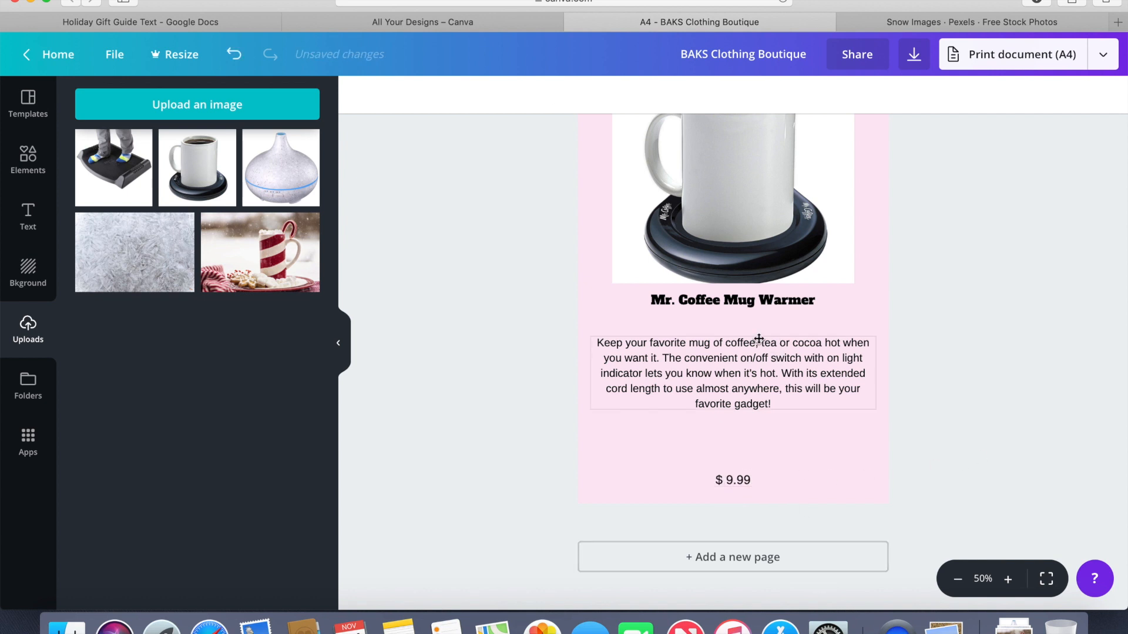
# Move the title and description together down on page 4, and extend the mug photo's frame slightly downward
pyautogui.moveTo(541, 297); pyautogui.dragTo(777, 443)
pyautogui.moveTo(760, 370); pyautogui.dragTo(761, 394)
pyautogui.scroll(3, 981, 455)
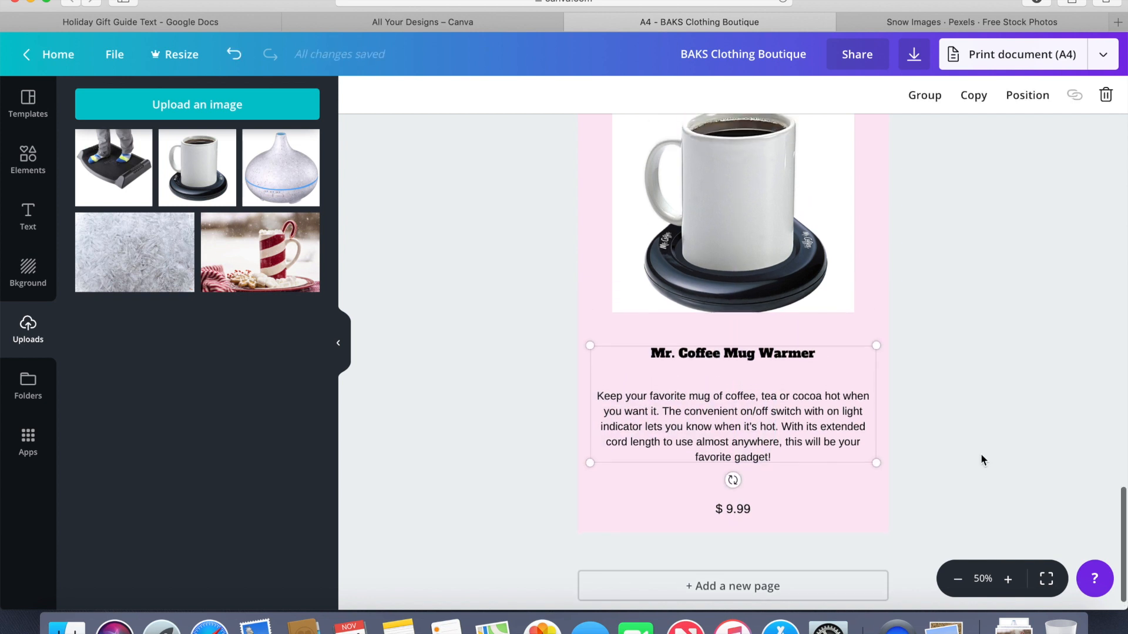
pyautogui.click(807, 267)
pyautogui.moveTo(738, 377); pyautogui.dragTo(738, 391)
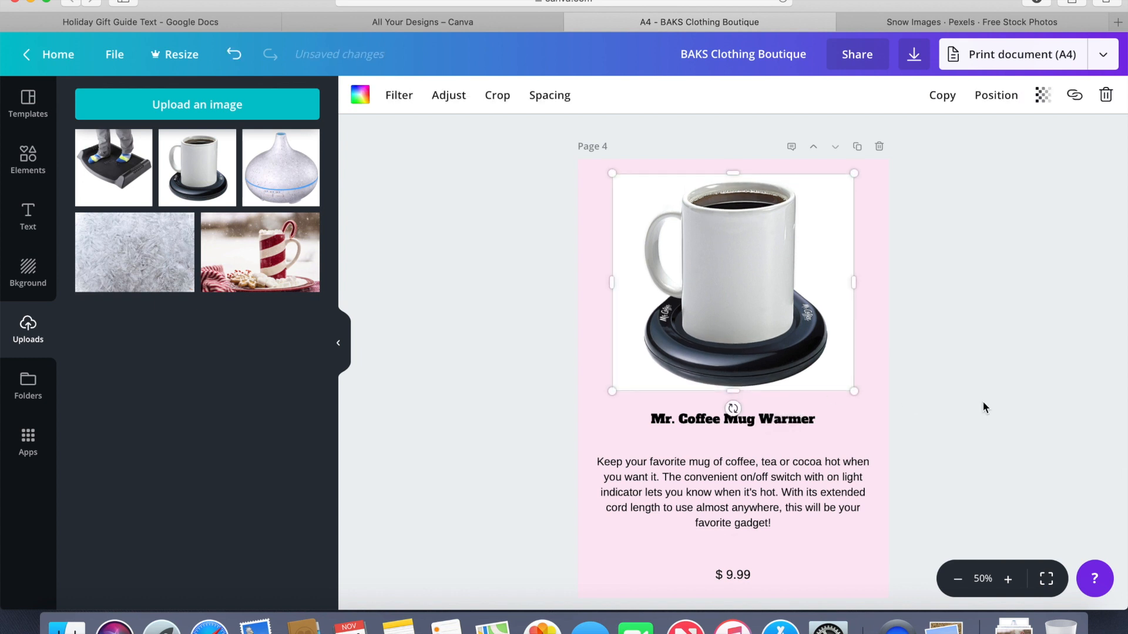
pyautogui.click(983, 402)
# Review all the guide's pages from the cover to page 4 and duplicate the mug warmer page as page 5
pyautogui.scroll(-2, 983, 402)
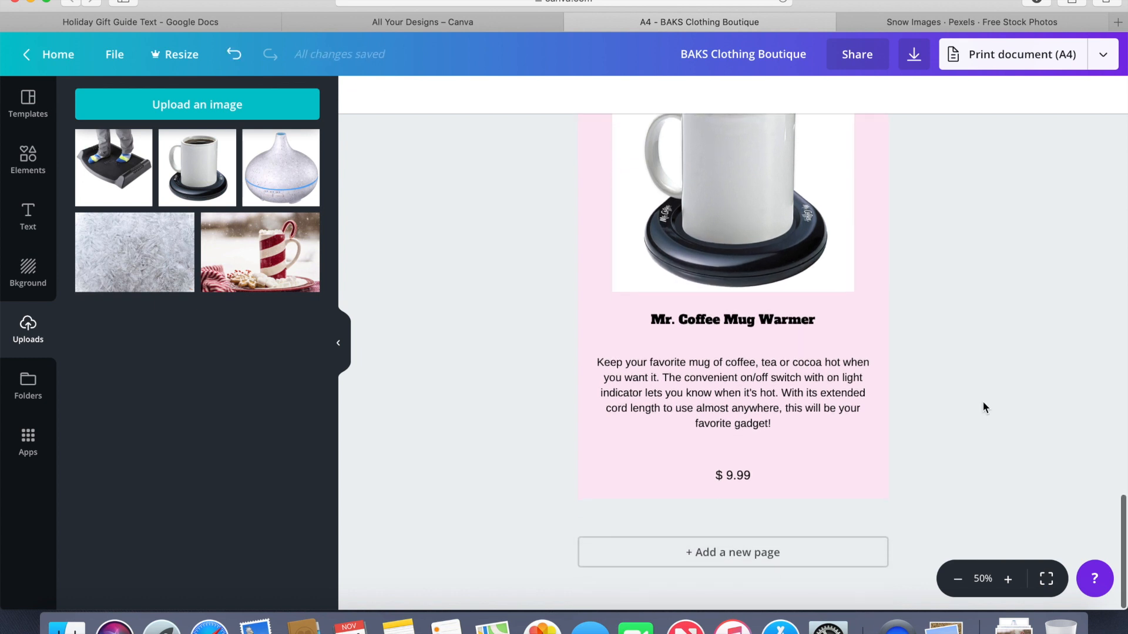
pyautogui.scroll(5, 983, 402)
pyautogui.scroll(15, 983, 403)
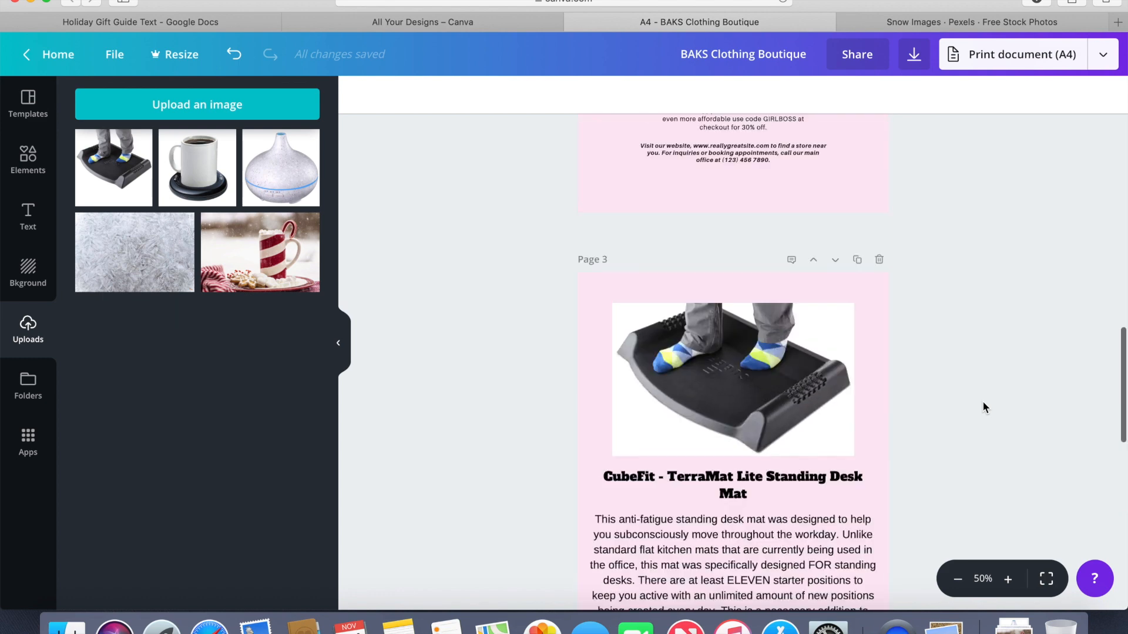
pyautogui.scroll(10, 985, 407)
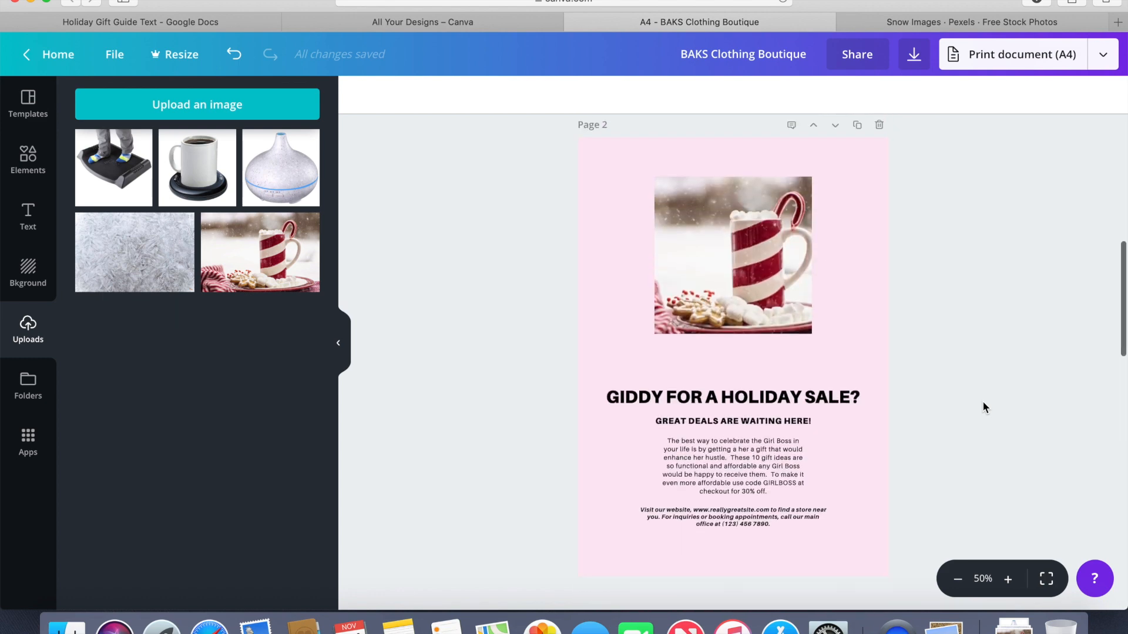
pyautogui.scroll(1, 985, 407)
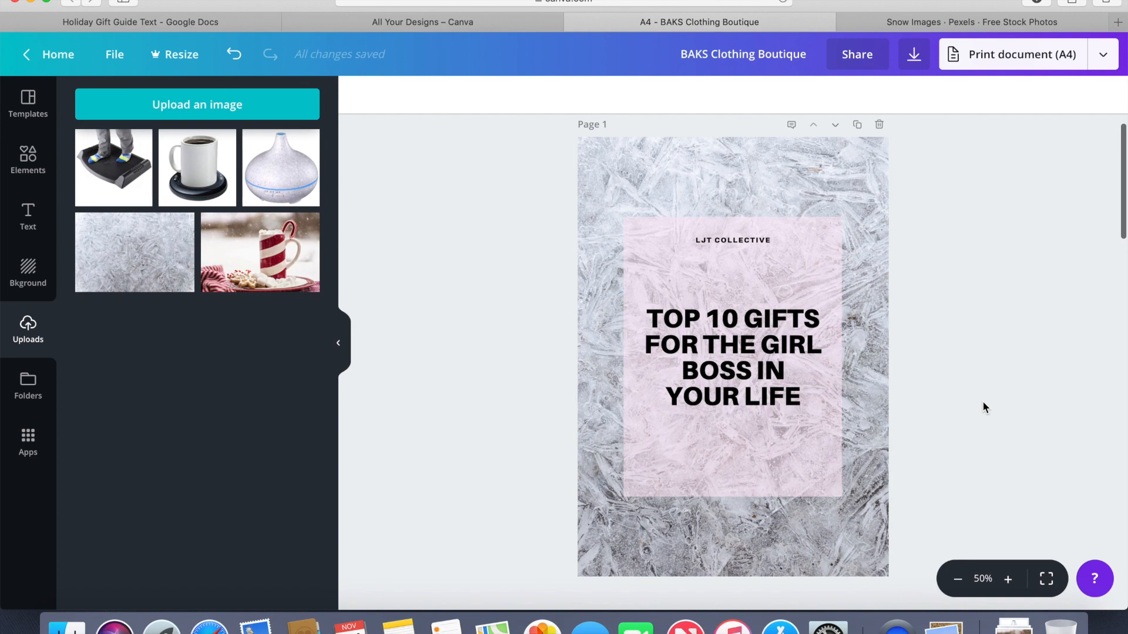
pyautogui.scroll(-20, 985, 407)
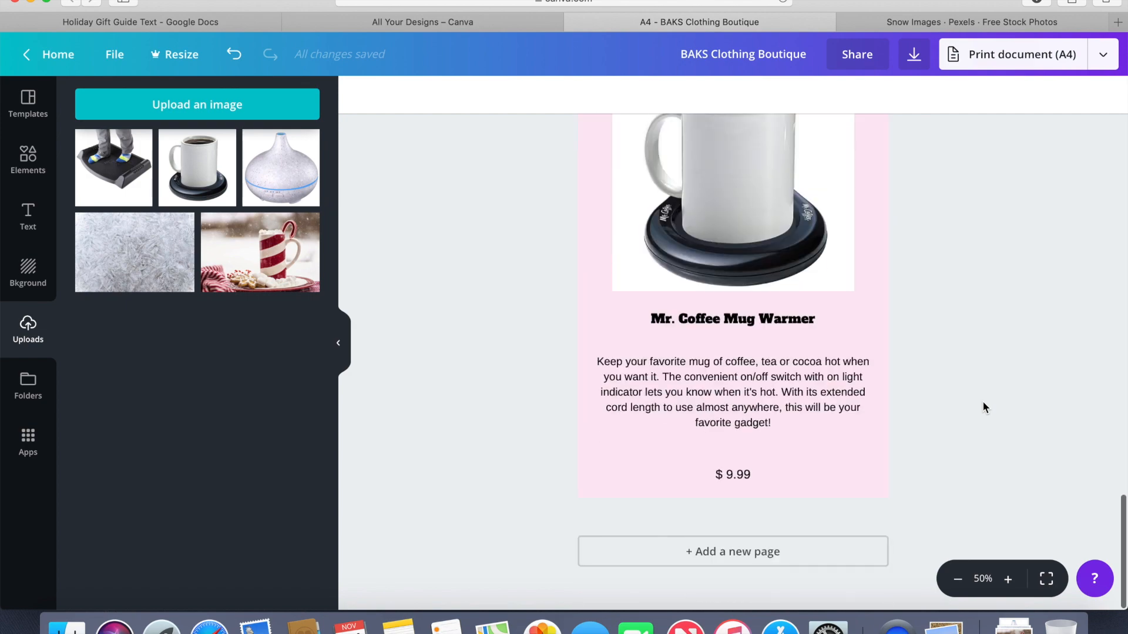
pyautogui.scroll(3, 983, 403)
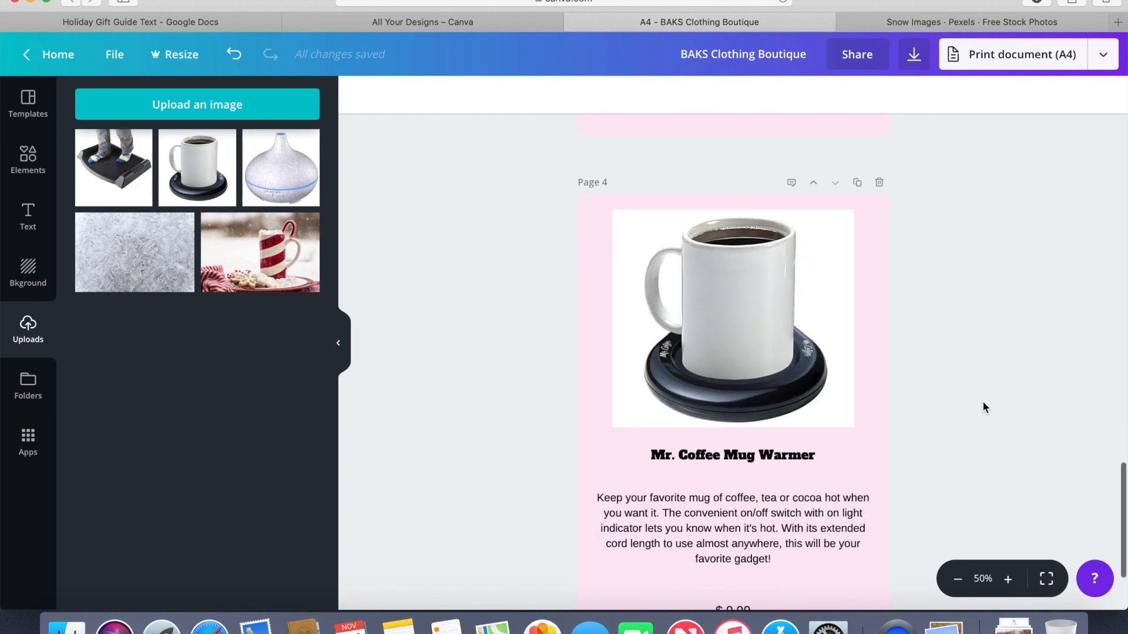
pyautogui.click(858, 183)
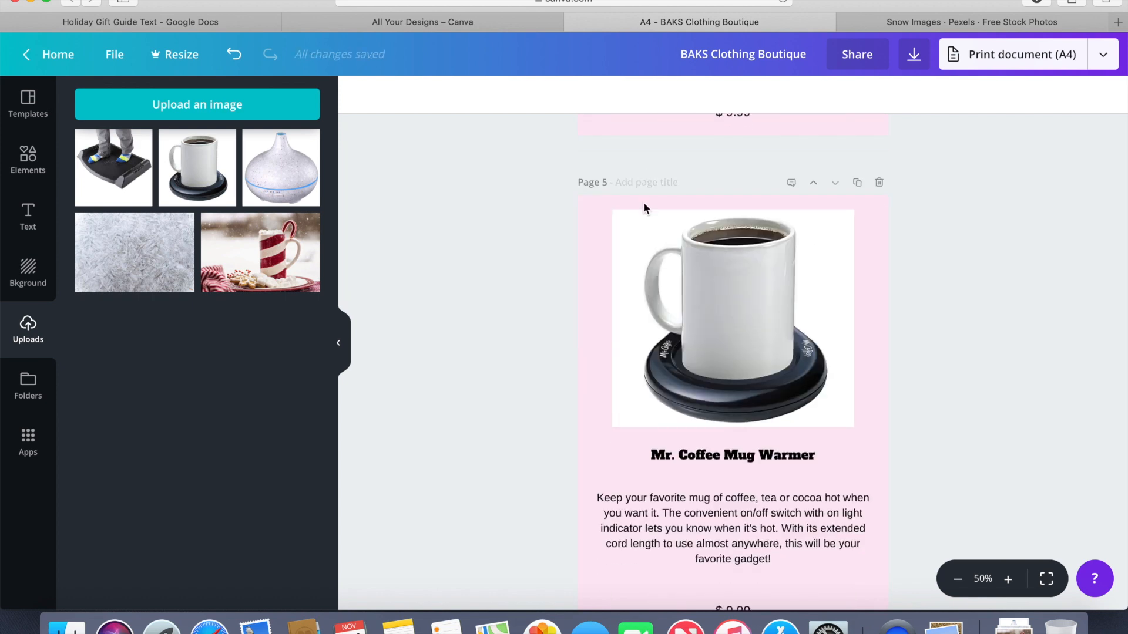
pyautogui.scroll(2, 969, 280)
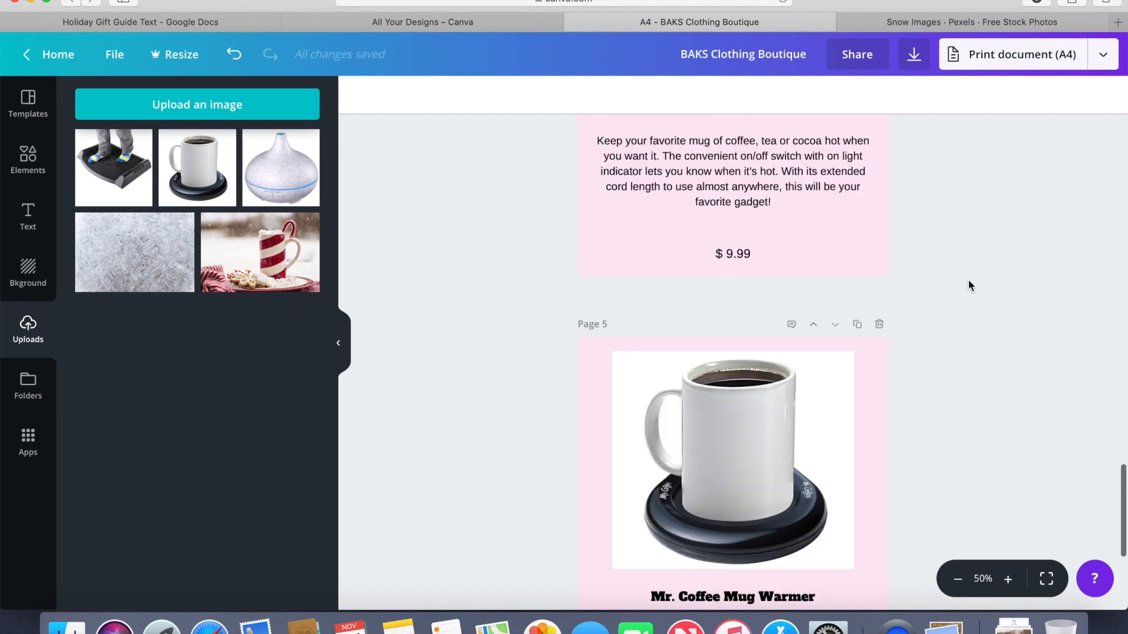
# Replace the mug photo on page 5 with the uploaded diffuser image and extend its frame downward to show the whole diffuser
pyautogui.scroll(-5, 969, 280)
pyautogui.moveTo(296, 155); pyautogui.dragTo(765, 185)
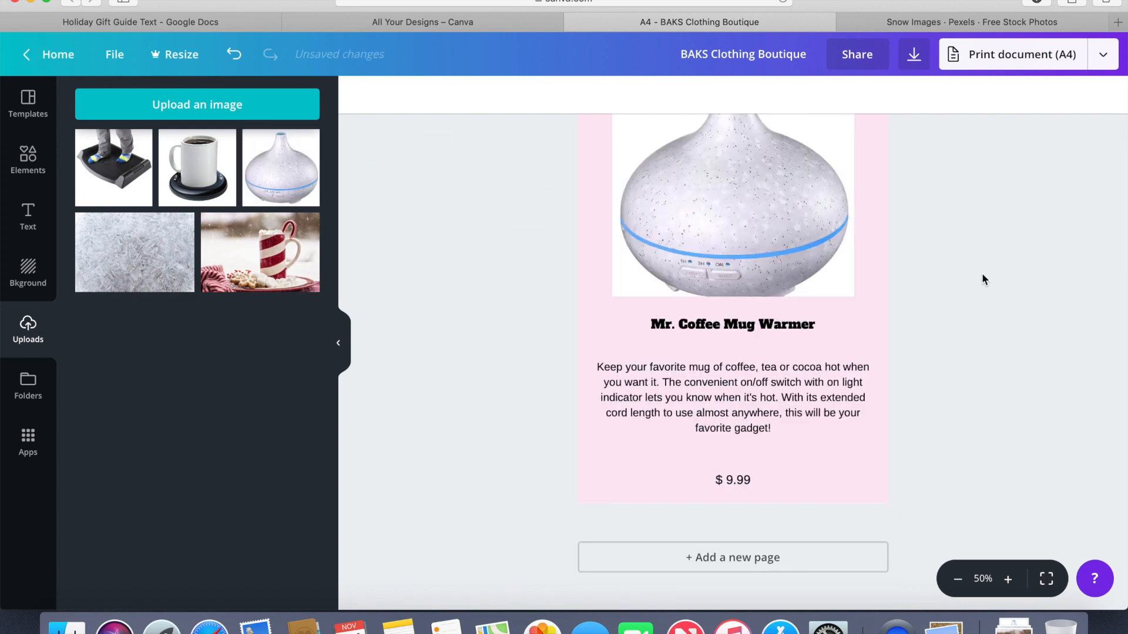
pyautogui.scroll(3, 982, 276)
pyautogui.click(757, 309)
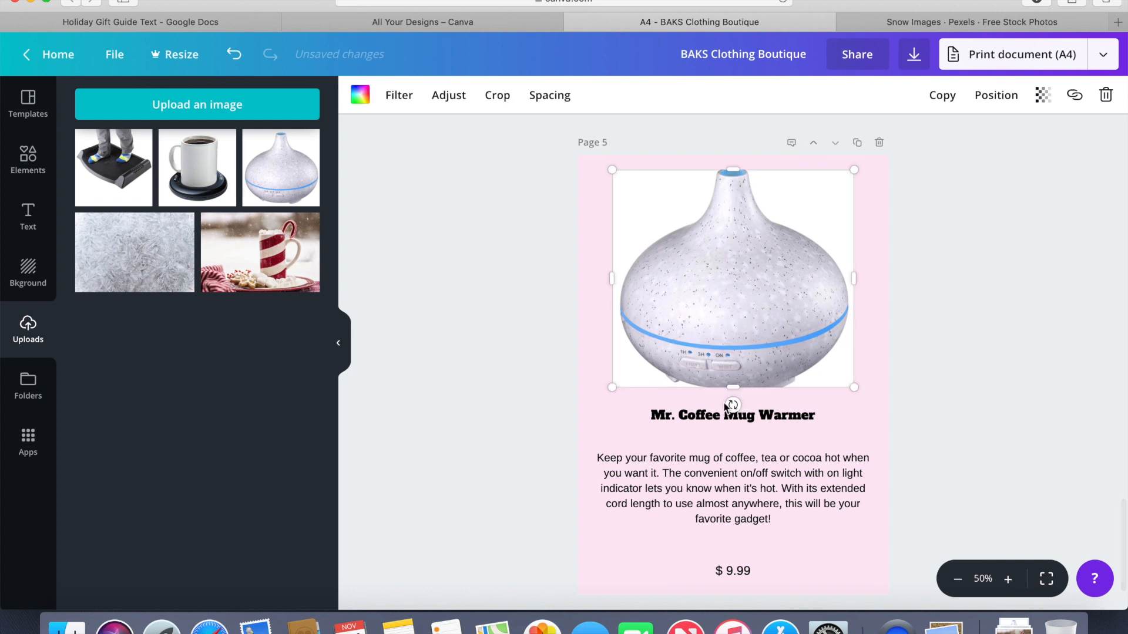
pyautogui.moveTo(732, 386); pyautogui.dragTo(735, 398)
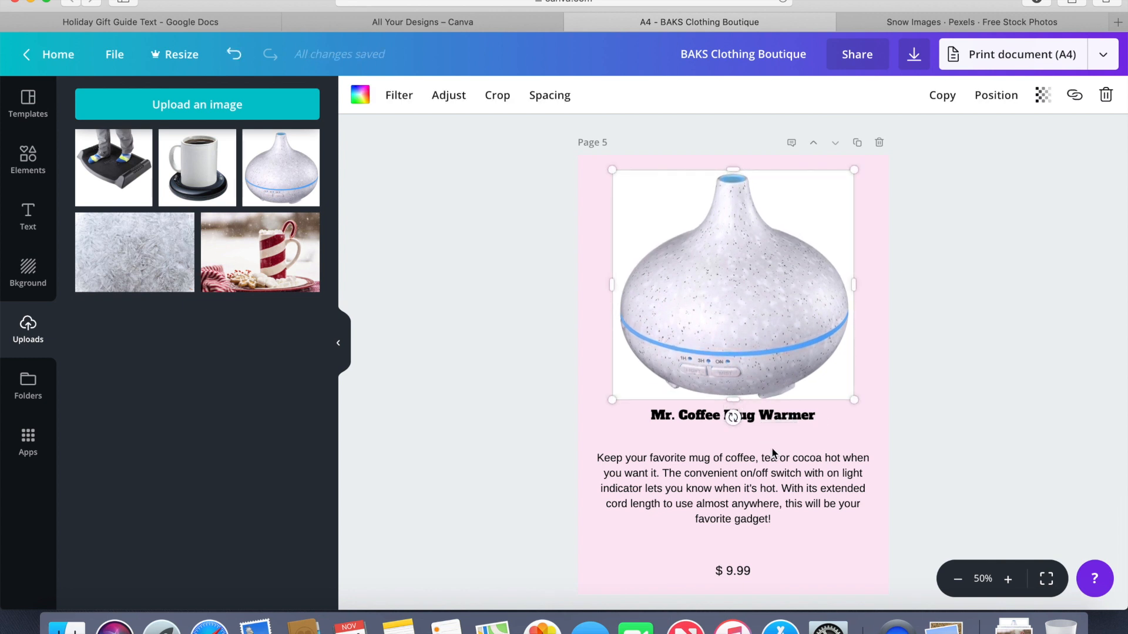
# Try to move the title down on page 5, away from the diffuser photo, and undo the move
pyautogui.moveTo(584, 424); pyautogui.dragTo(596, 455)
pyautogui.click(516, 432)
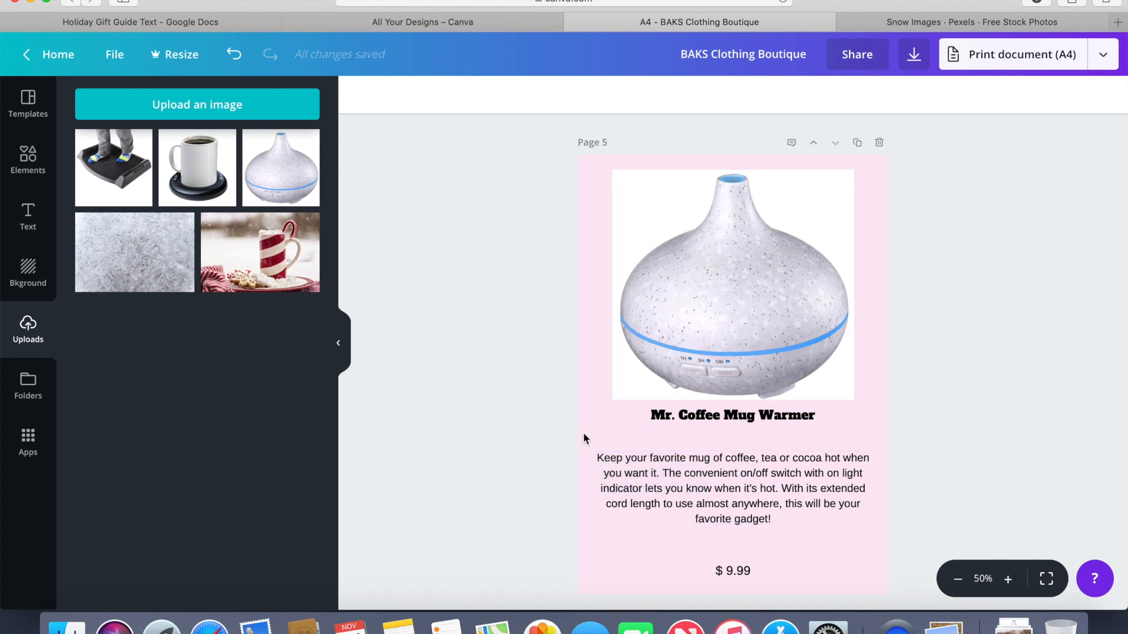
pyautogui.moveTo(614, 416); pyautogui.dragTo(632, 445)
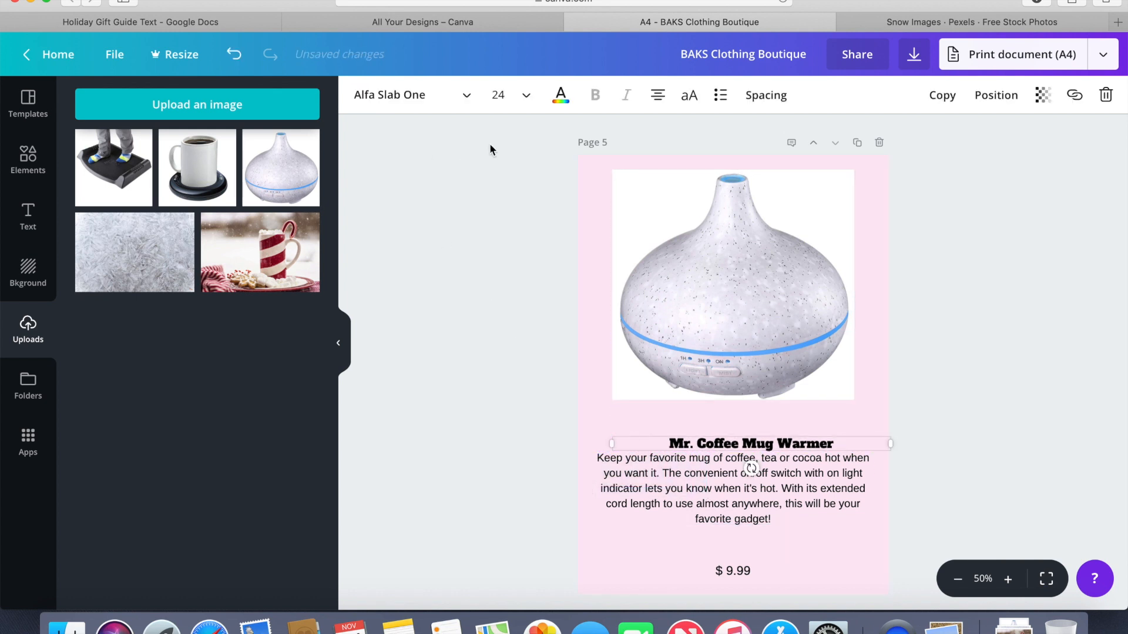
pyautogui.click(235, 55)
# Select the title and description together on page 5 and move them slightly down below the diffuser photo
pyautogui.click(582, 485)
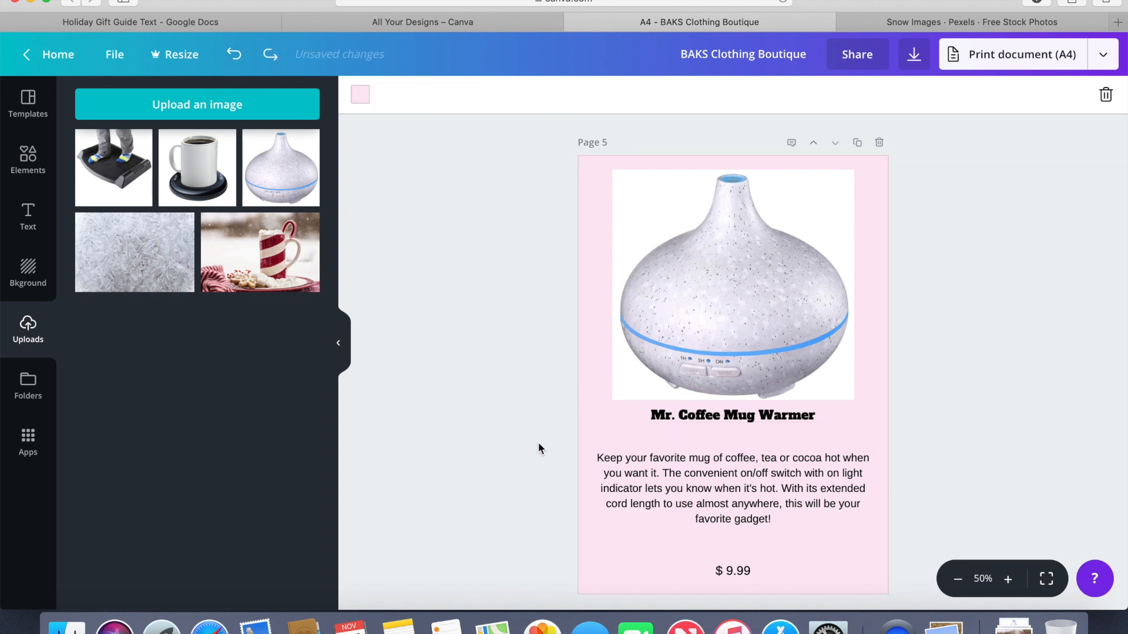
pyautogui.click(597, 420)
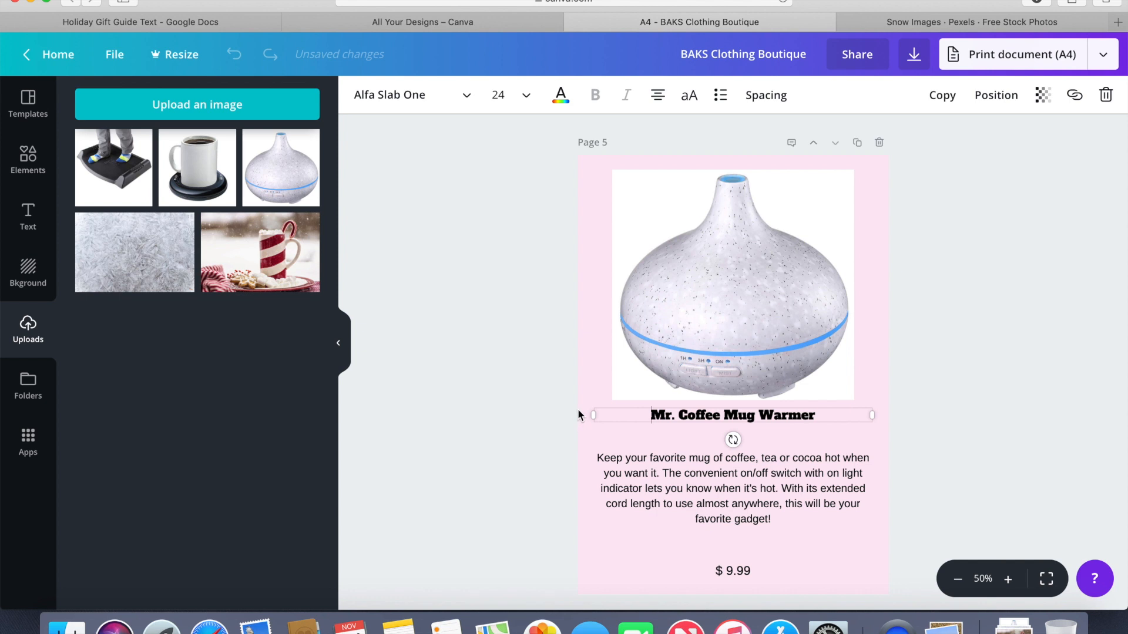
pyautogui.moveTo(579, 415); pyautogui.dragTo(691, 502)
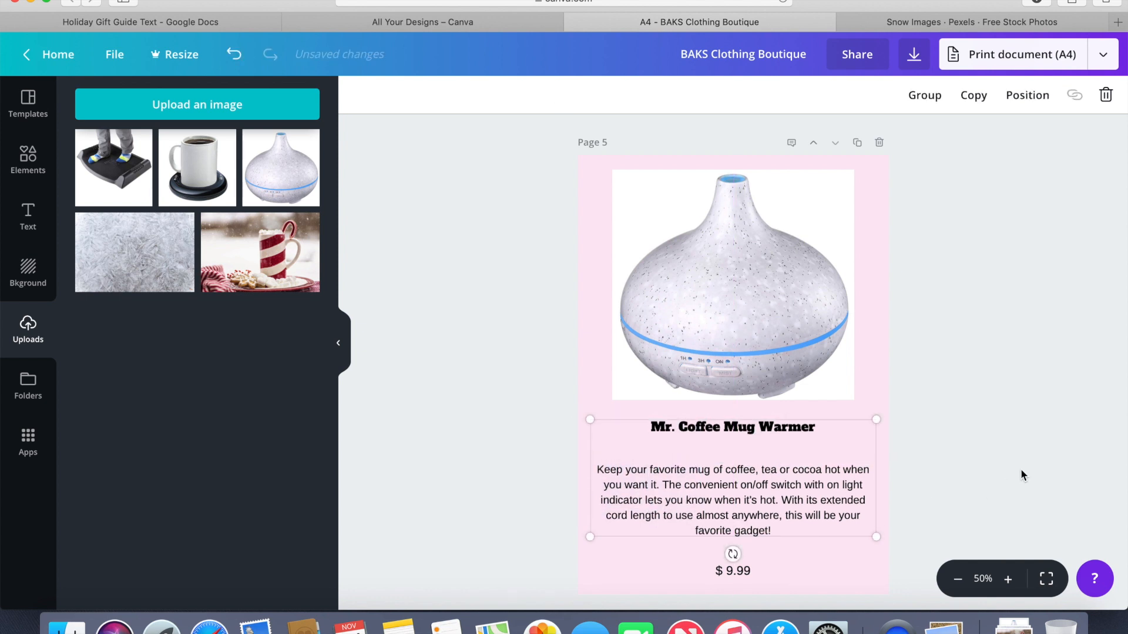
# Replace the page 5 title with the VicTsing 150ml Mini Aroma Essential Oil Diffuser heading copied from the Google Docs gift guide text
pyautogui.click(172, 23)
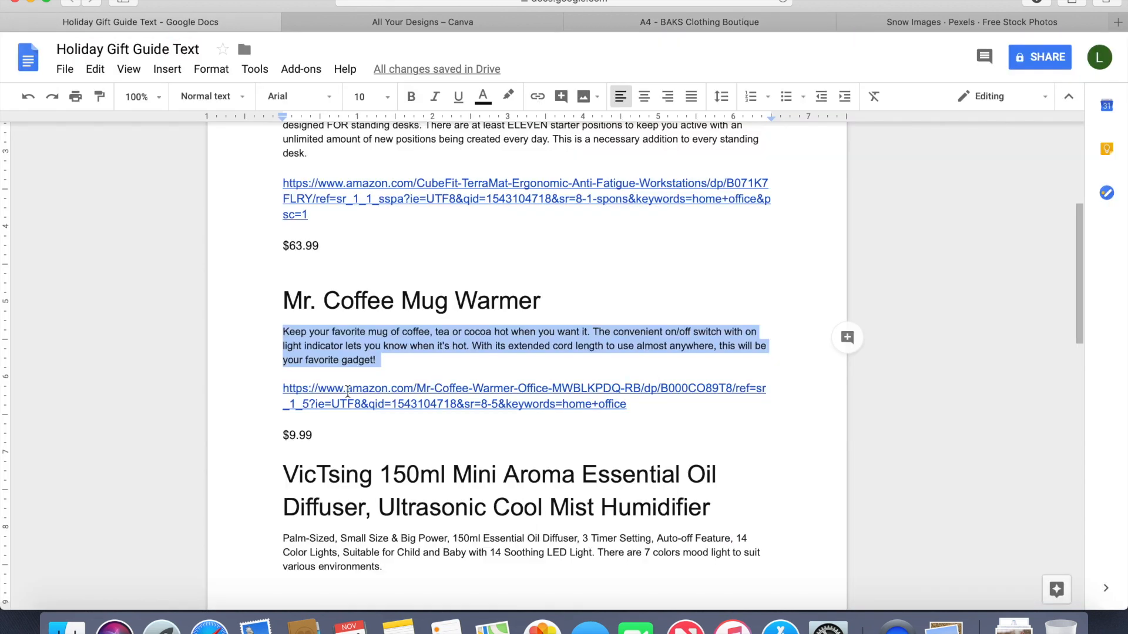
pyautogui.moveTo(289, 464); pyautogui.dragTo(712, 527)
pyautogui.press('super+c')
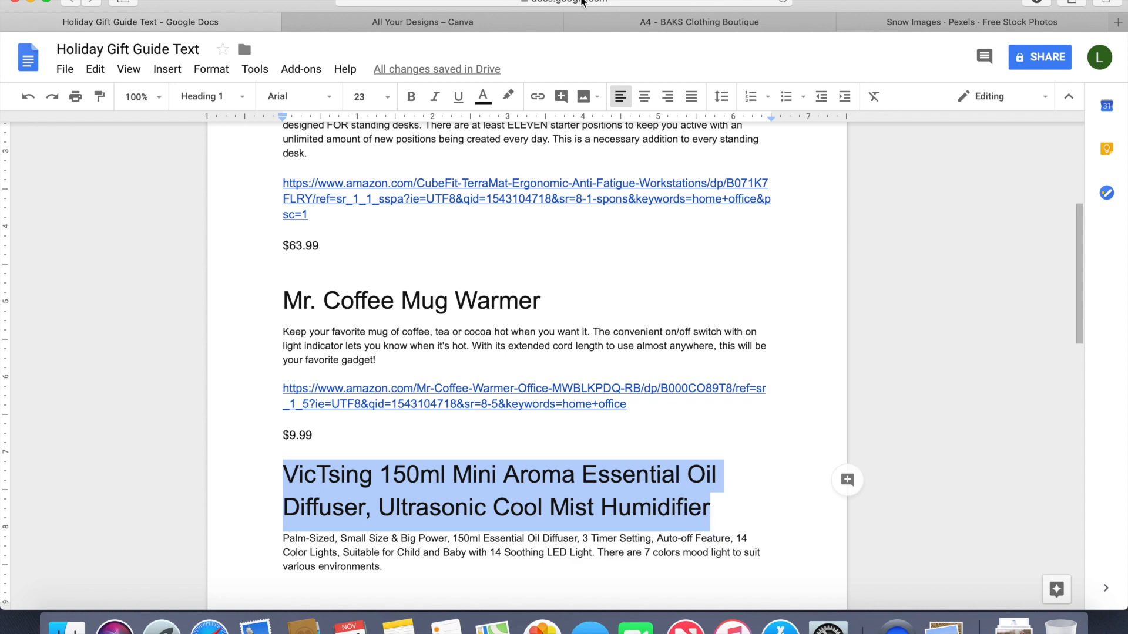
pyautogui.click(642, 22)
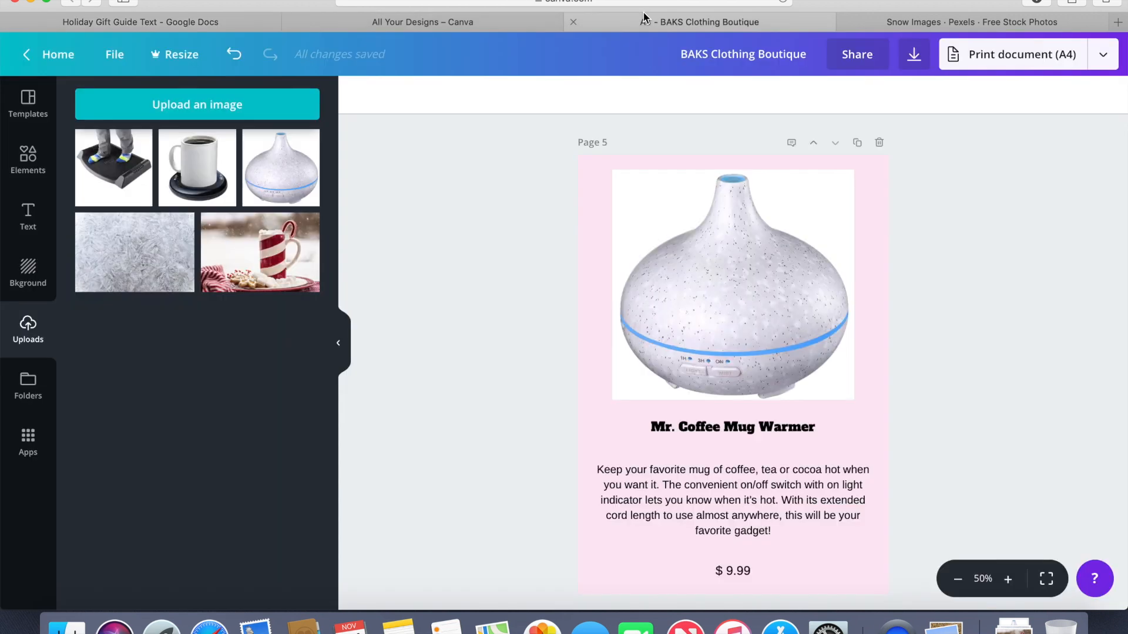
pyautogui.click(617, 479)
pyautogui.tripleClick(648, 433)
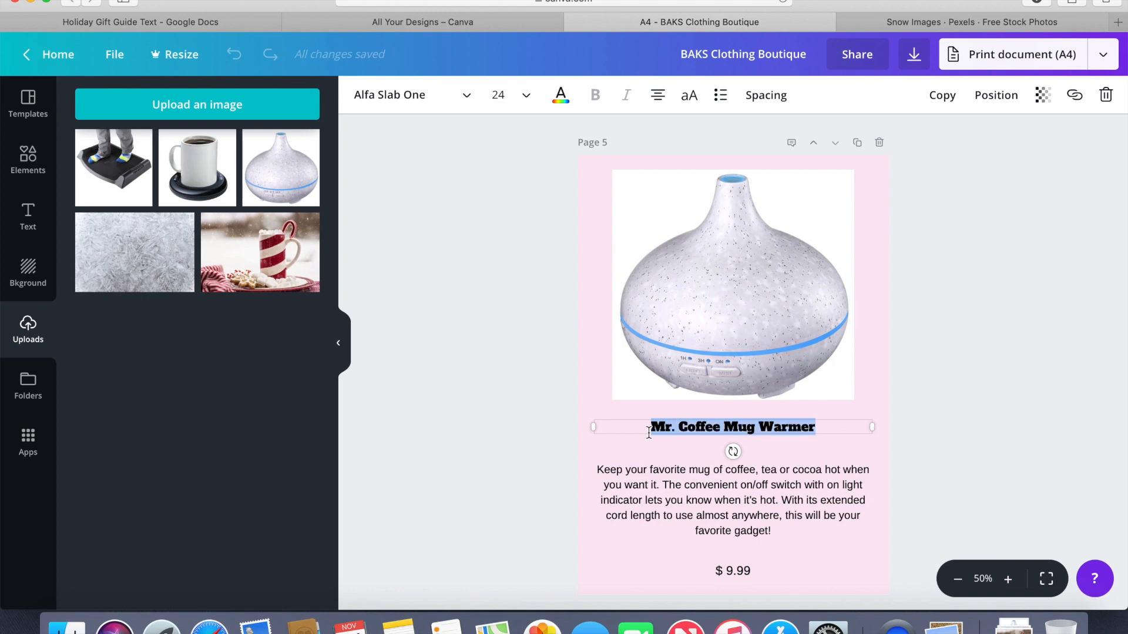
pyautogui.press('super+v')
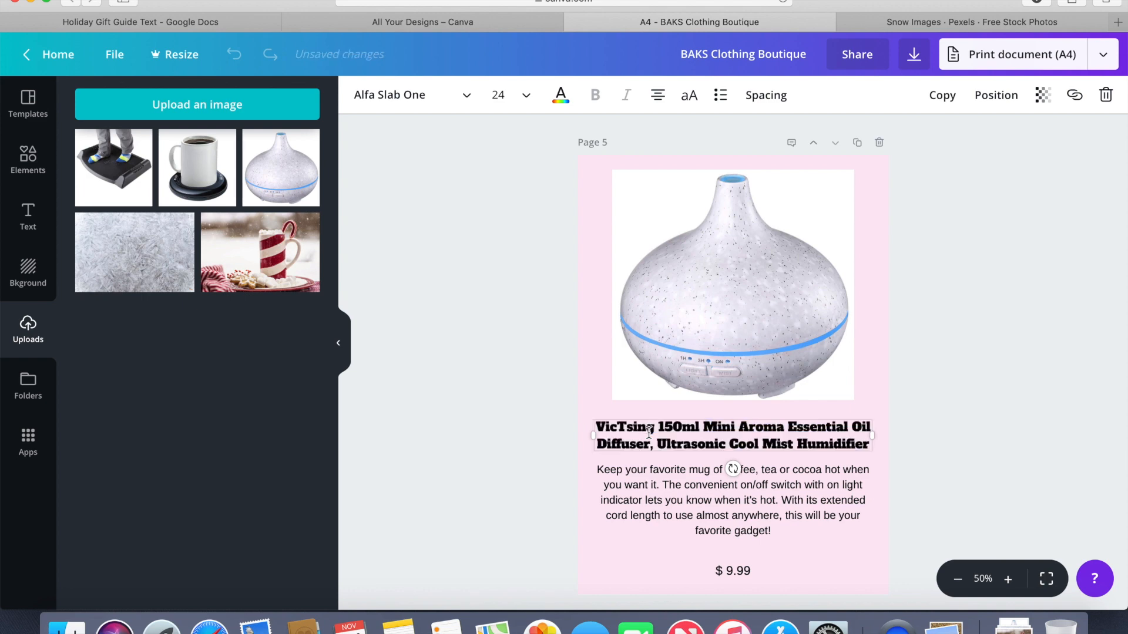
# Replace the mug warmer description on page 5 with the diffuser description copied from the Google Docs text
pyautogui.click(141, 22)
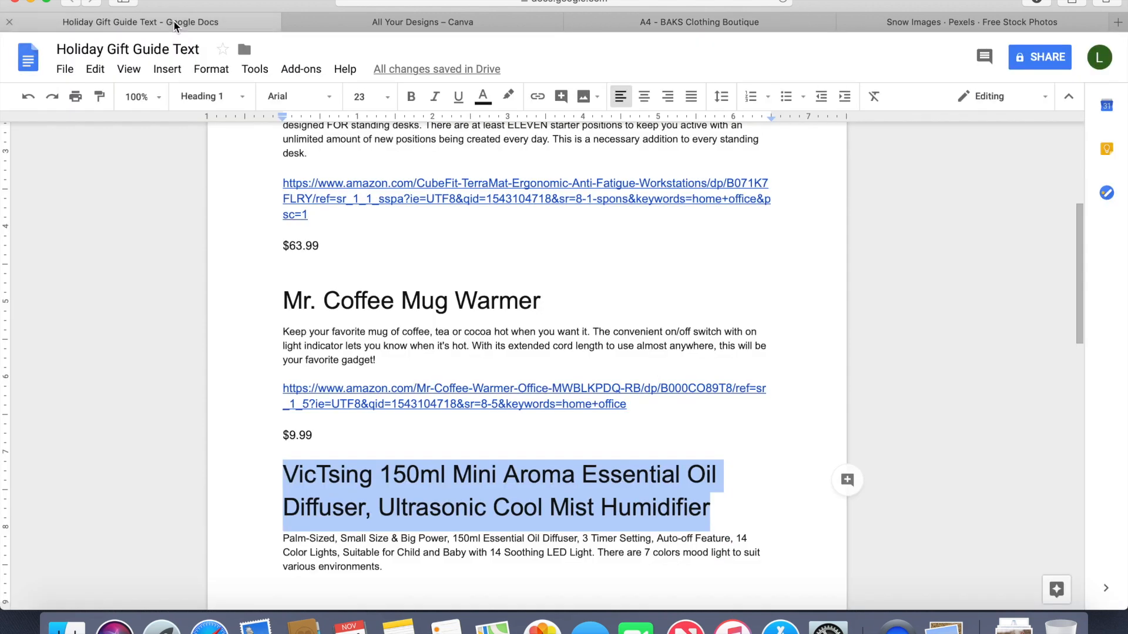
pyautogui.moveTo(283, 537); pyautogui.dragTo(388, 571)
pyautogui.press('super+c')
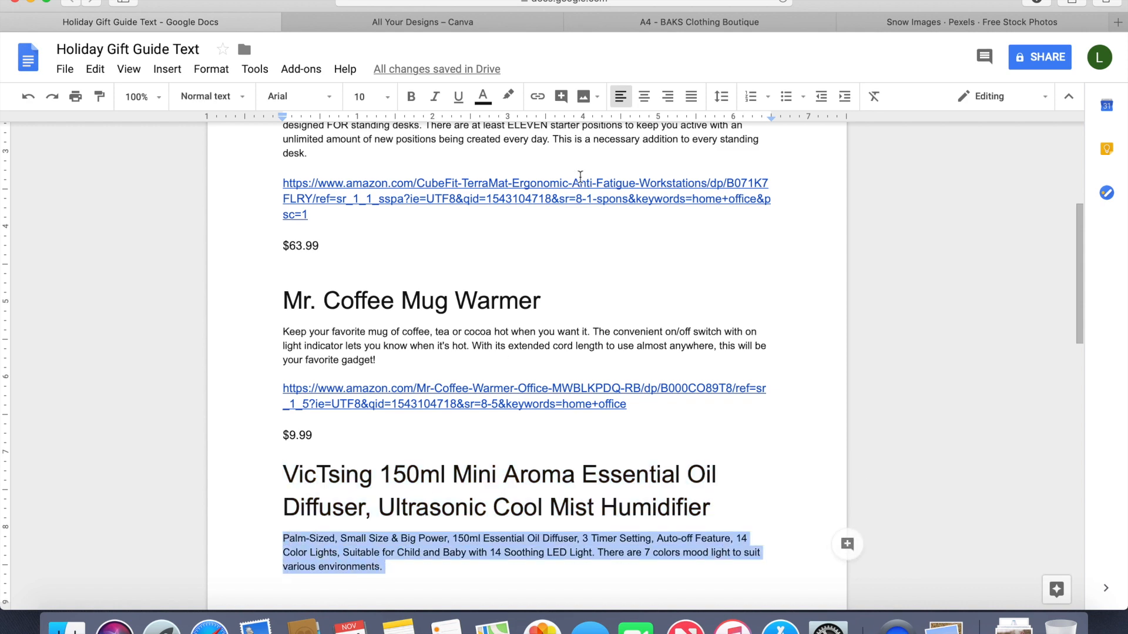
pyautogui.click(647, 19)
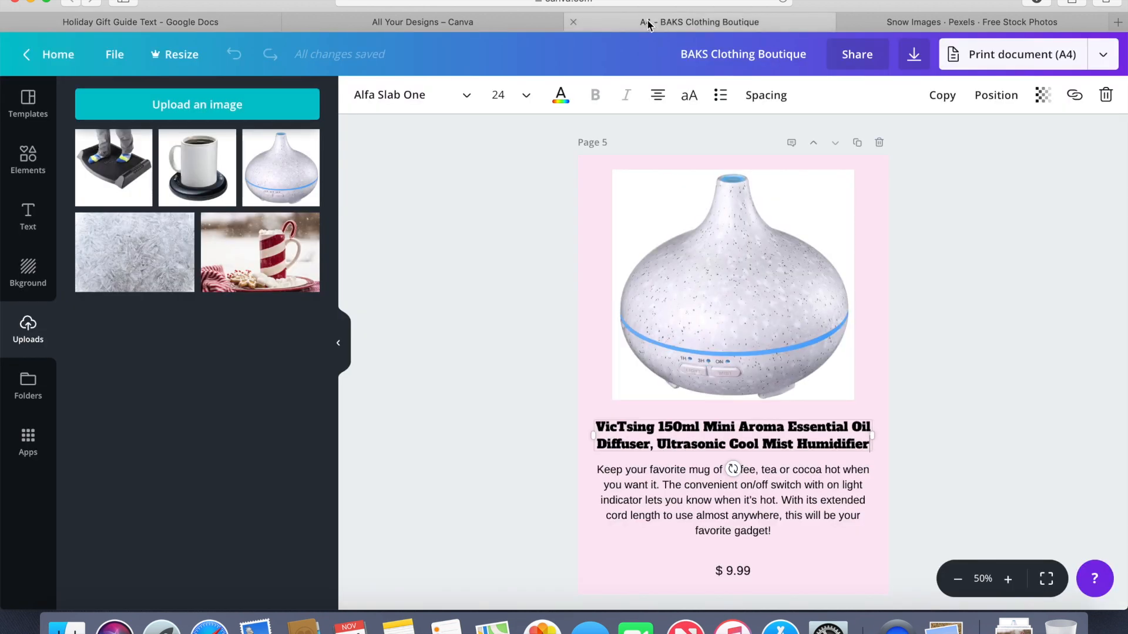
pyautogui.click(607, 470)
pyautogui.click(607, 470)
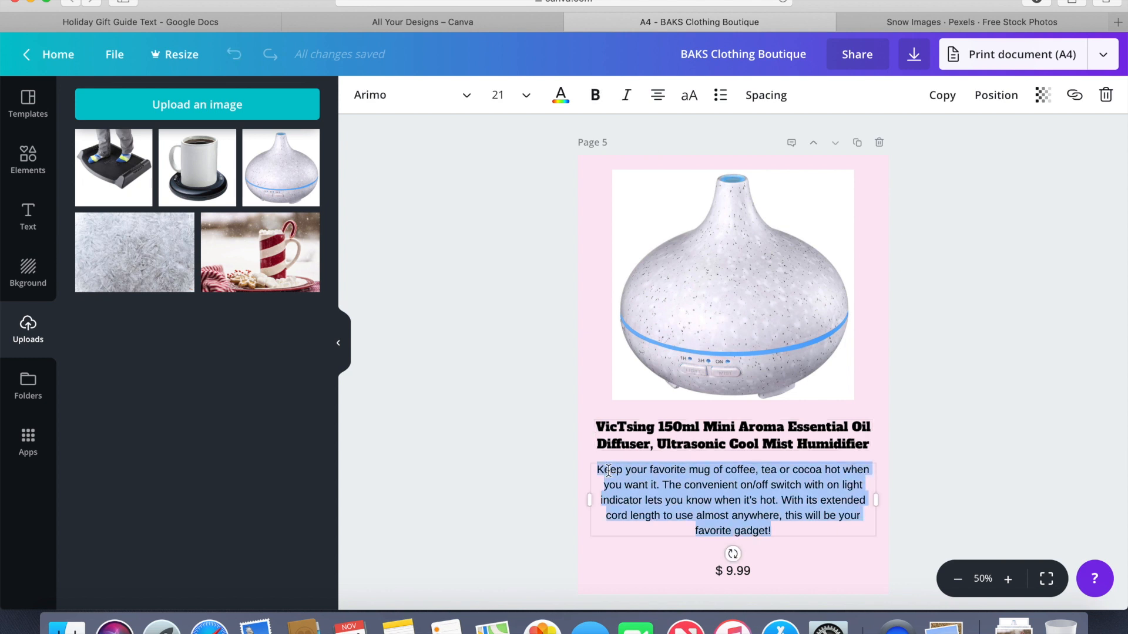
pyautogui.press('super+v')
# Change the price on page 5 to $ 24.99
pyautogui.click(747, 572)
pyautogui.click(748, 565)
pyautogui.click(748, 567)
pyautogui.click(748, 567)
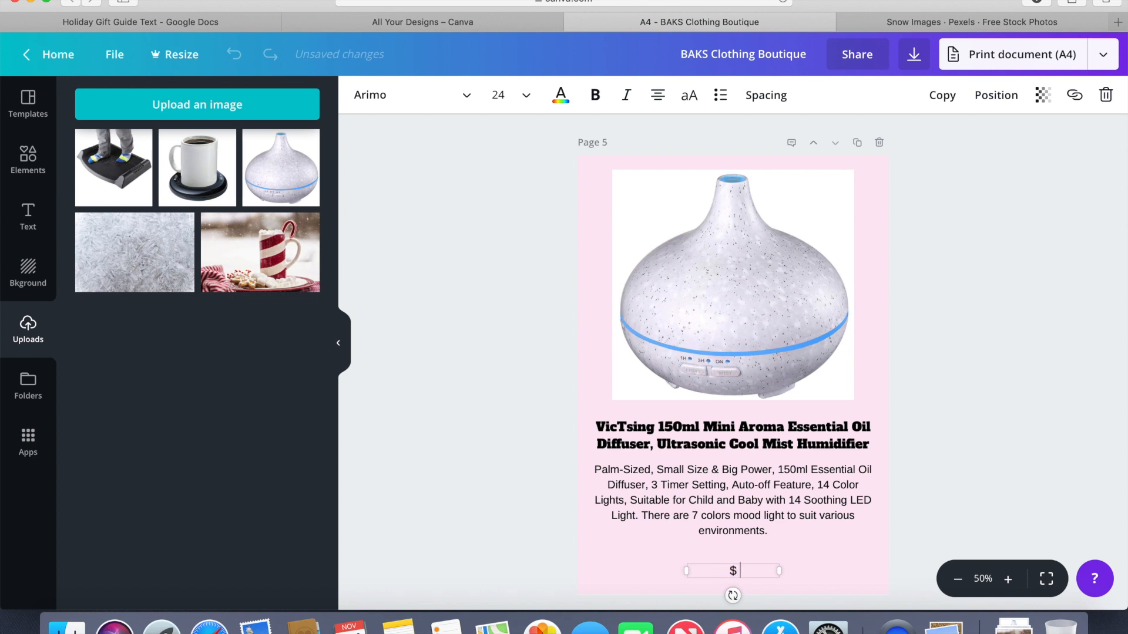
pyautogui.write('24.99')
# Clear the old product URL from the link of the diffuser title on page 5
pyautogui.click(702, 448)
pyautogui.click(1074, 94)
pyautogui.press('super+v')
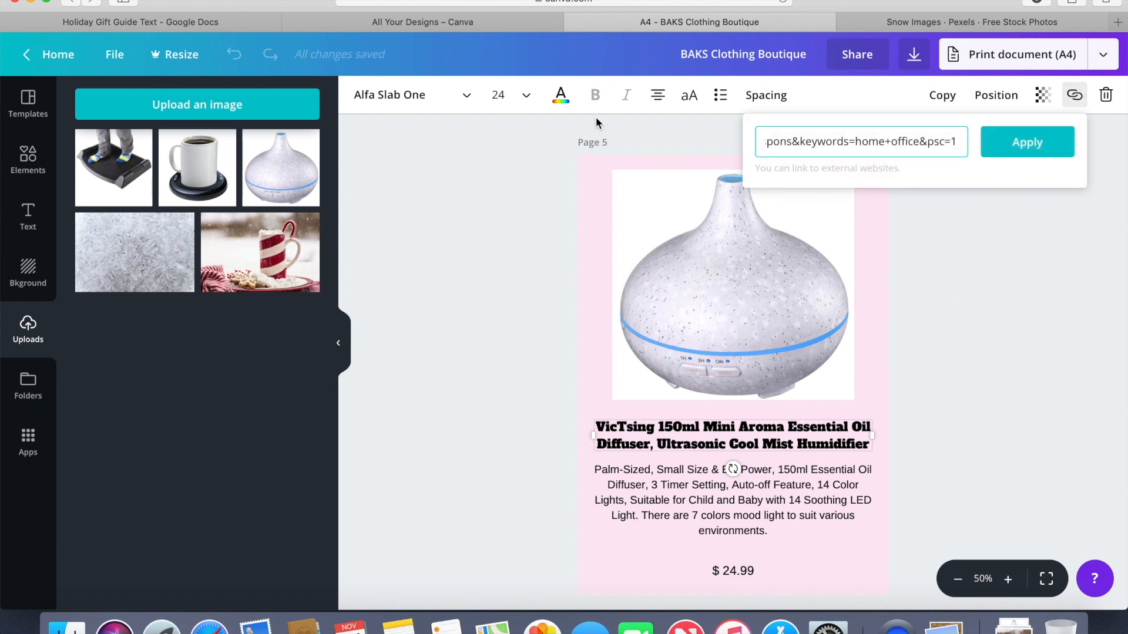
pyautogui.press('BackSpace')
pyautogui.press('BackSpace')
pyautogui.press('BackSpace')
pyautogui.press('BackSpace')
pyautogui.press('BackSpace')
pyautogui.press('BackSpace')
pyautogui.press('BackSpace')
pyautogui.press('BackSpace')
pyautogui.press('BackSpace')
pyautogui.press('BackSpace')
pyautogui.press('BackSpace')
pyautogui.press('BackSpace')
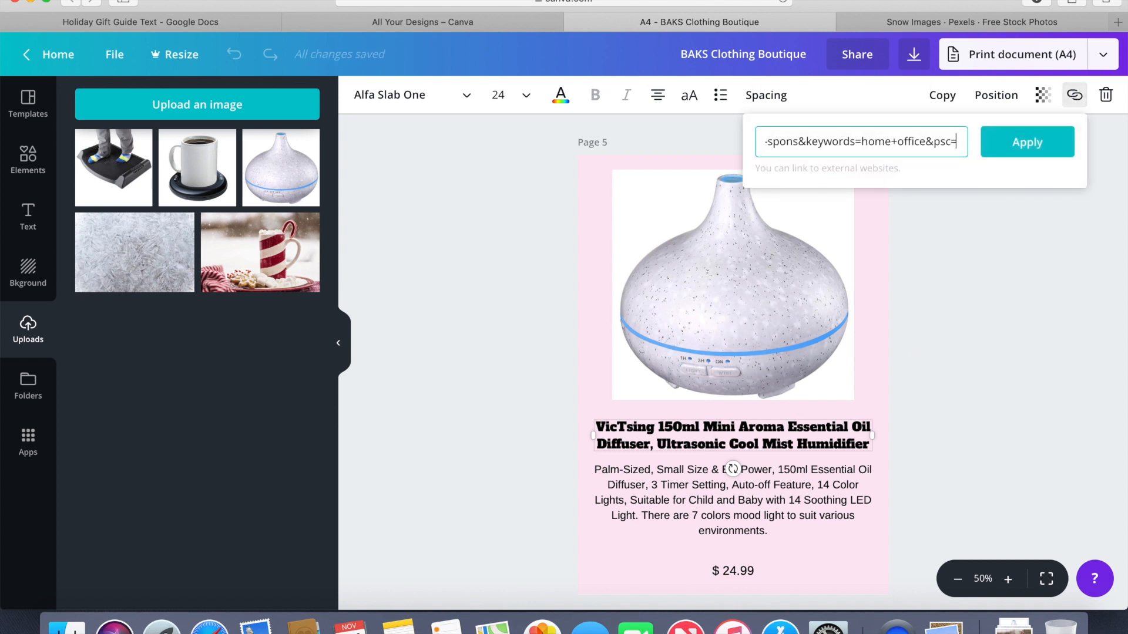
pyautogui.press('BackSpace')
pyautogui.press('BackSpace')
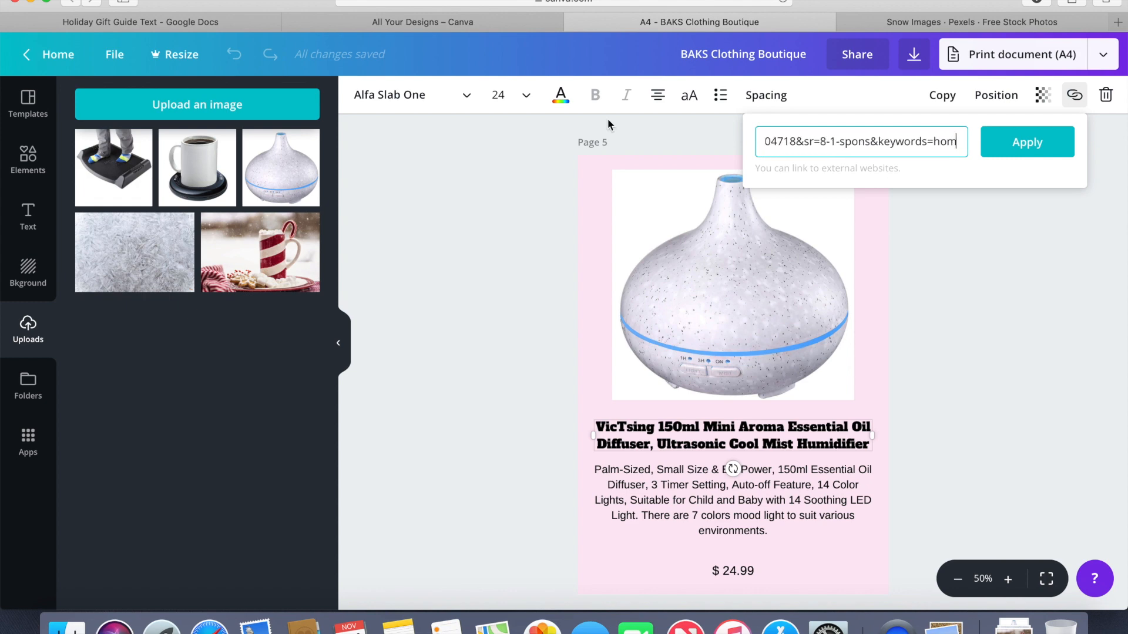
pyautogui.press('super+a')
pyautogui.press('BackSpace')
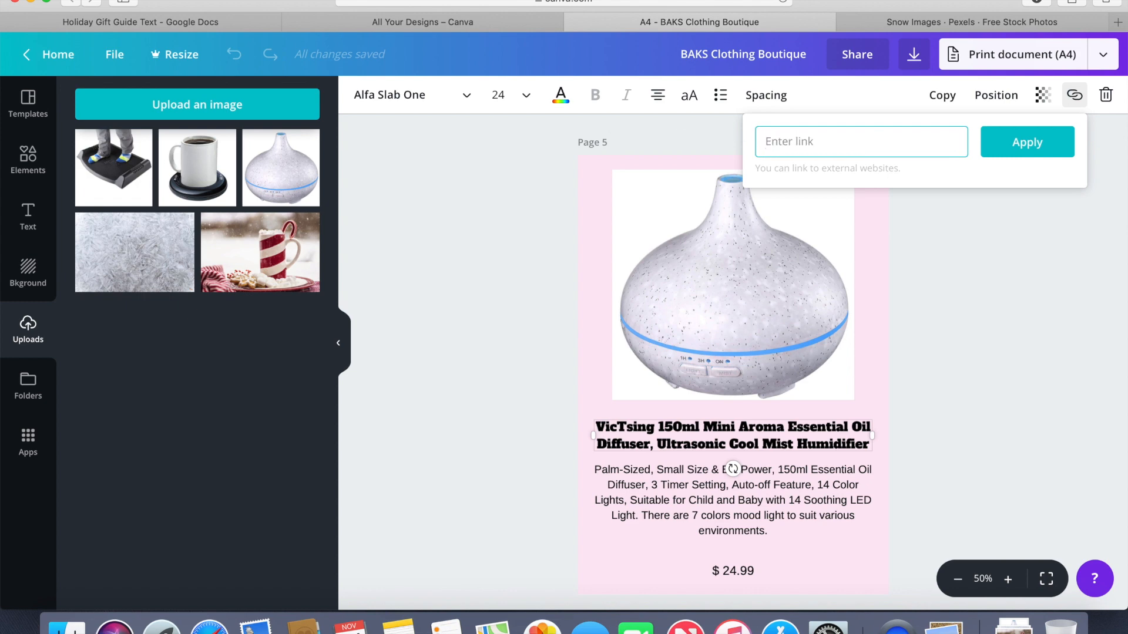
# Copy the VicTsing diffuser's Amazon URL from the Google Docs text and apply it as the link of the page 5 title
pyautogui.click(160, 23)
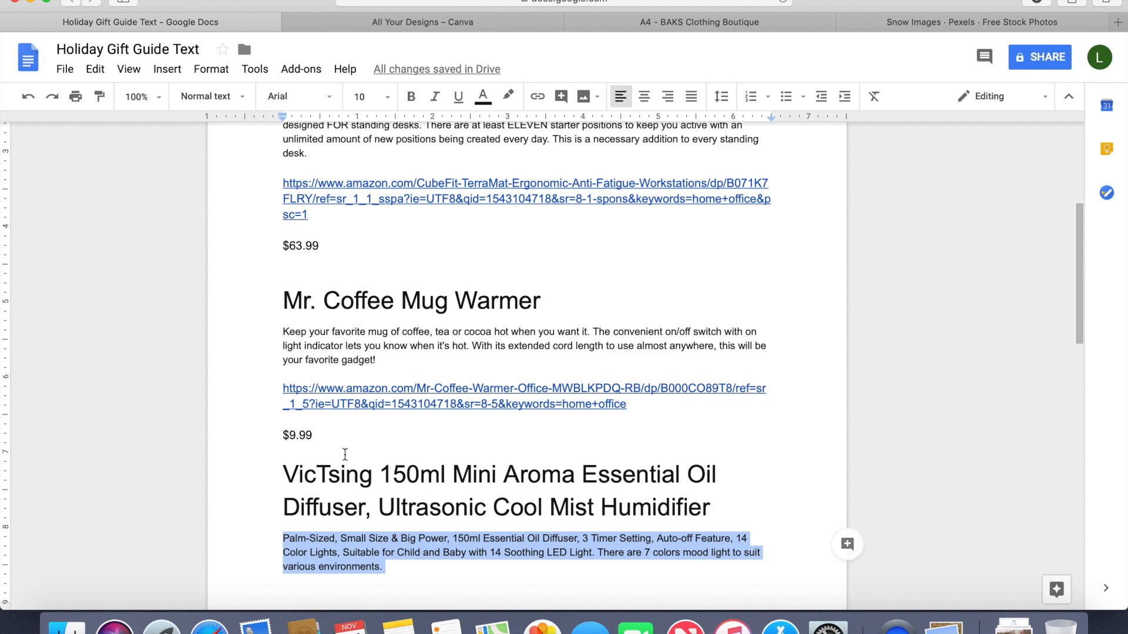
pyautogui.scroll(-5, 358, 450)
pyautogui.scroll(2, 358, 449)
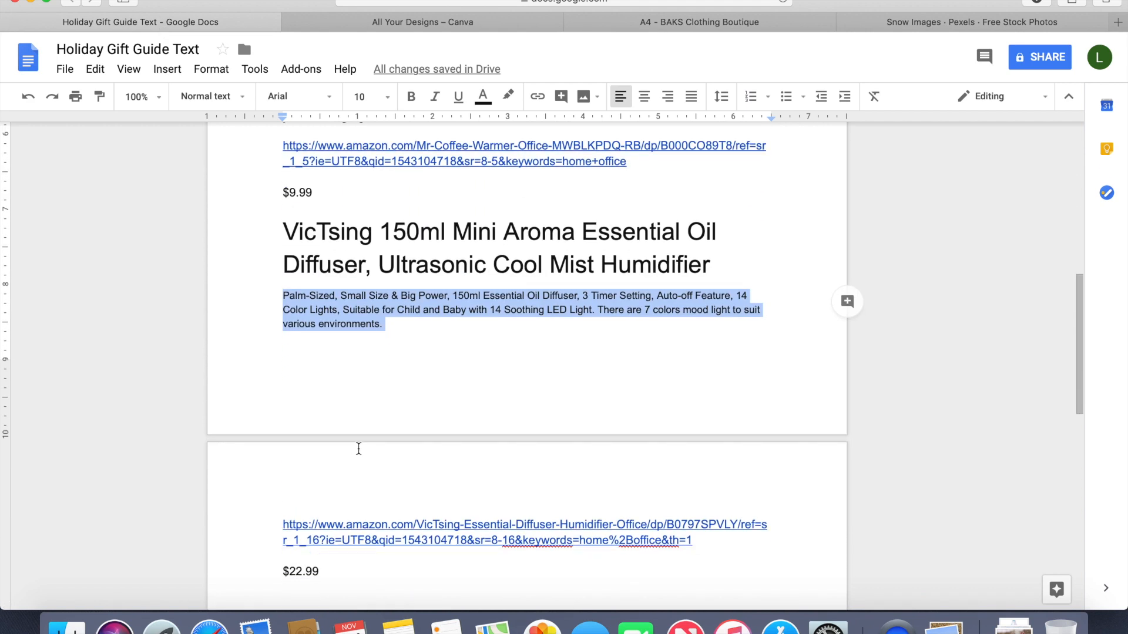
pyautogui.moveTo(284, 525); pyautogui.dragTo(694, 543)
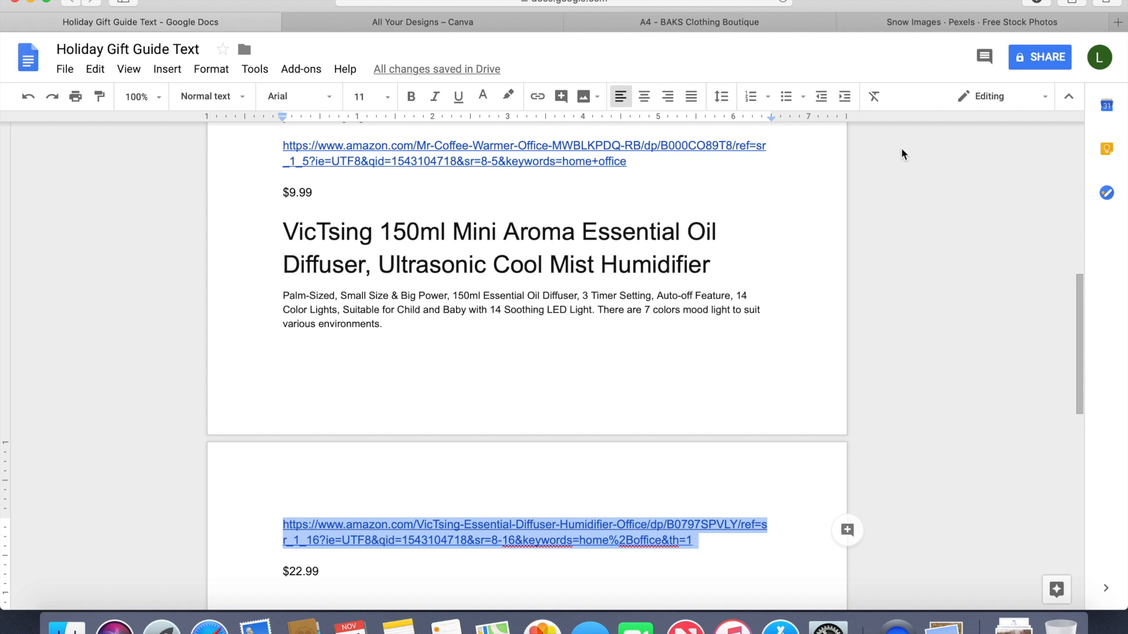
pyautogui.click(691, 26)
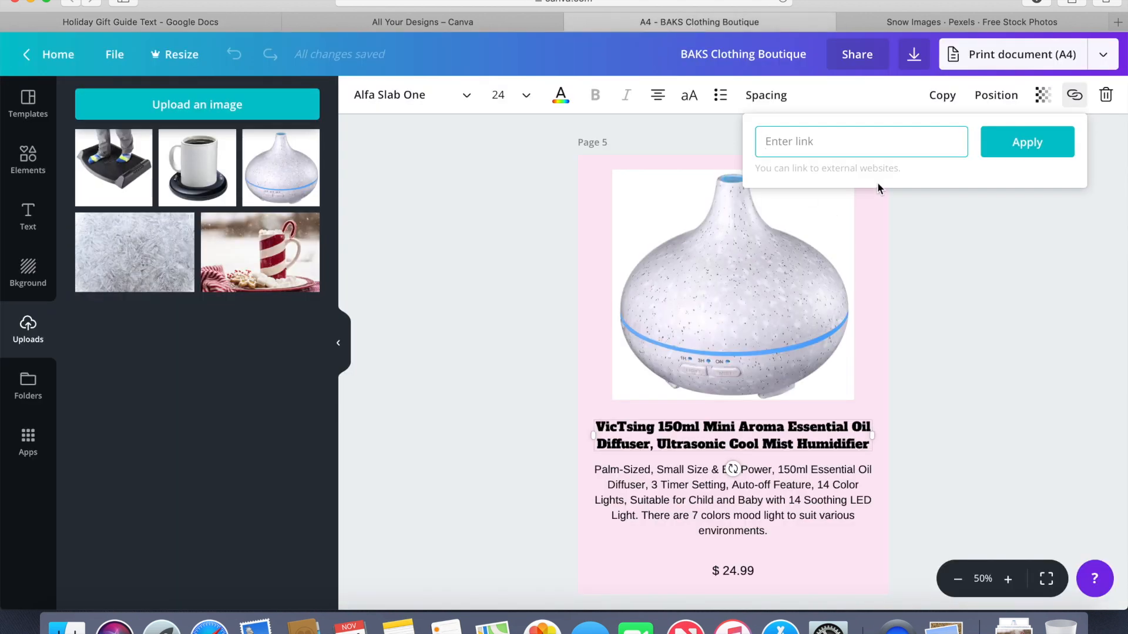
pyautogui.press('cmd+v')
pyautogui.click(1013, 148)
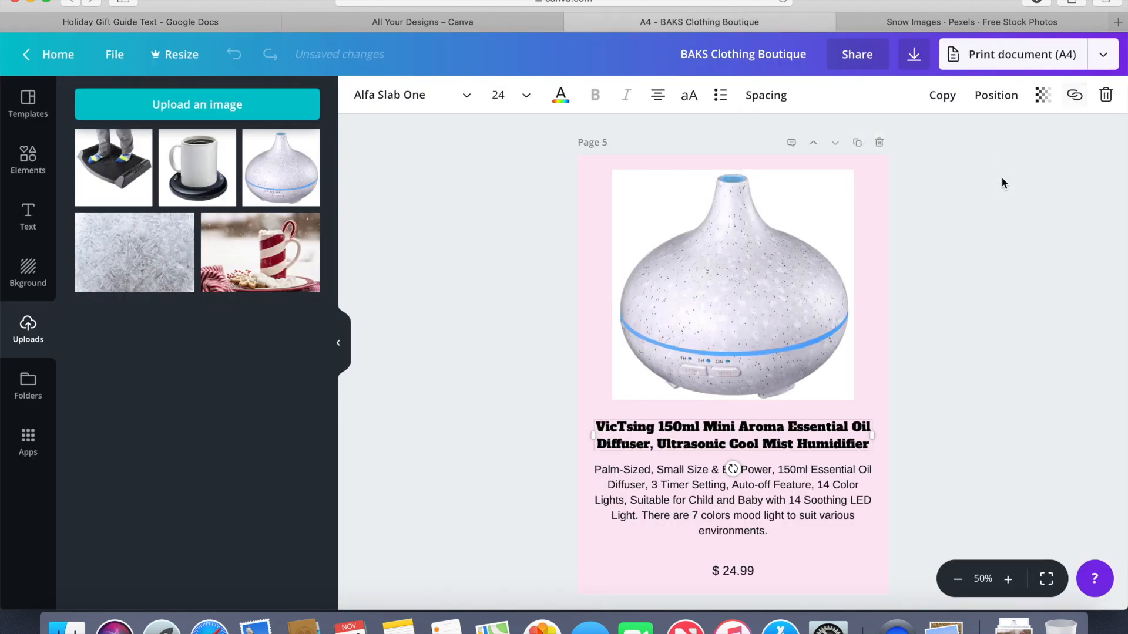
# Replace the link on page 4's Mr. Coffee Mug Warmer title with the mug warmer's Amazon URL from the Google Docs text
pyautogui.scroll(8, 978, 240)
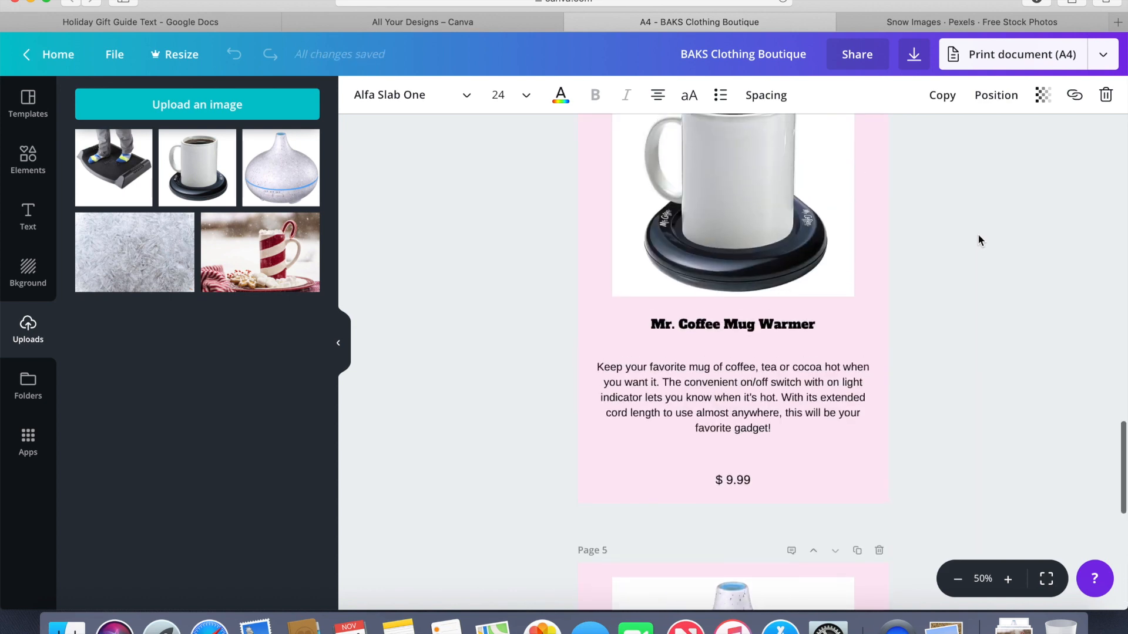
pyautogui.scroll(2, 977, 234)
pyautogui.click(781, 477)
pyautogui.click(1075, 96)
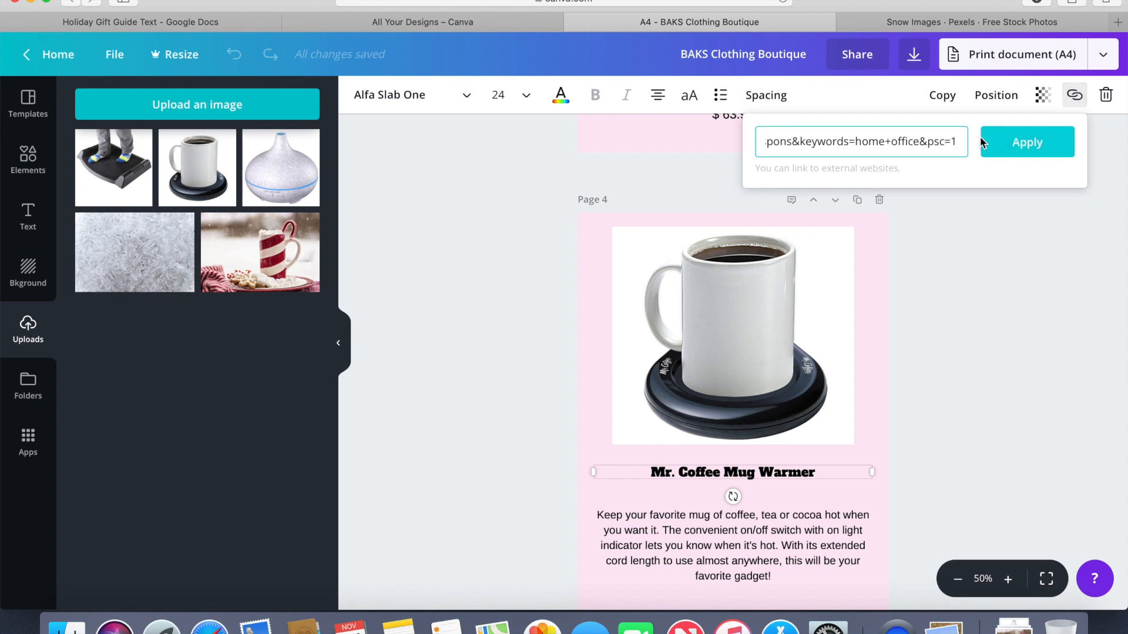
pyautogui.press('super+a')
pyautogui.press('BackSpace')
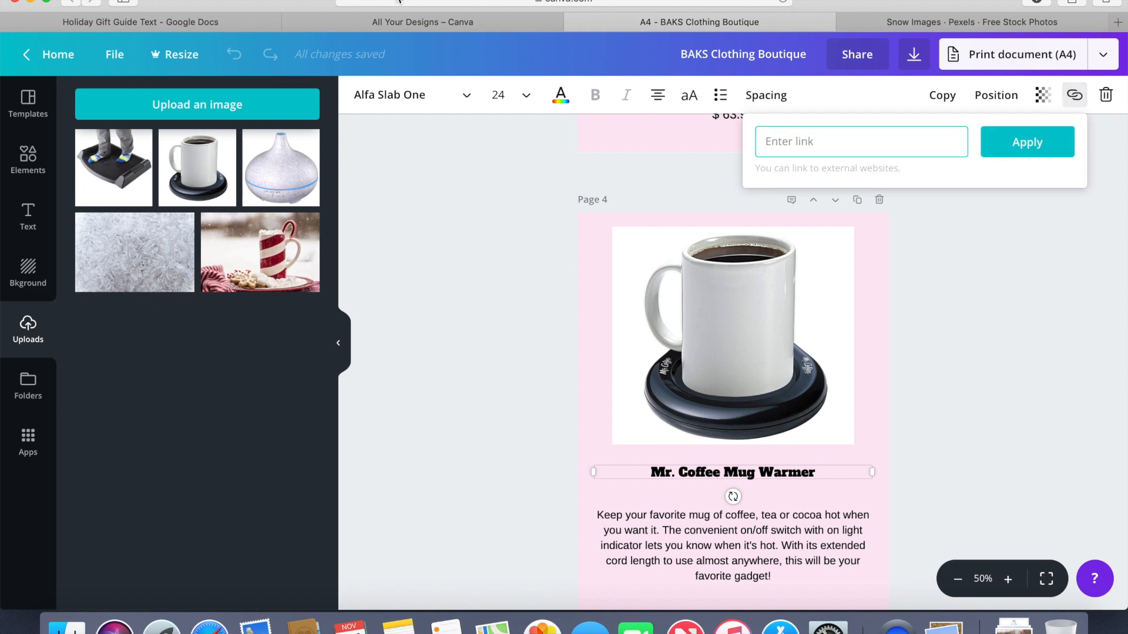
pyautogui.click(152, 28)
pyautogui.scroll(5, 387, 360)
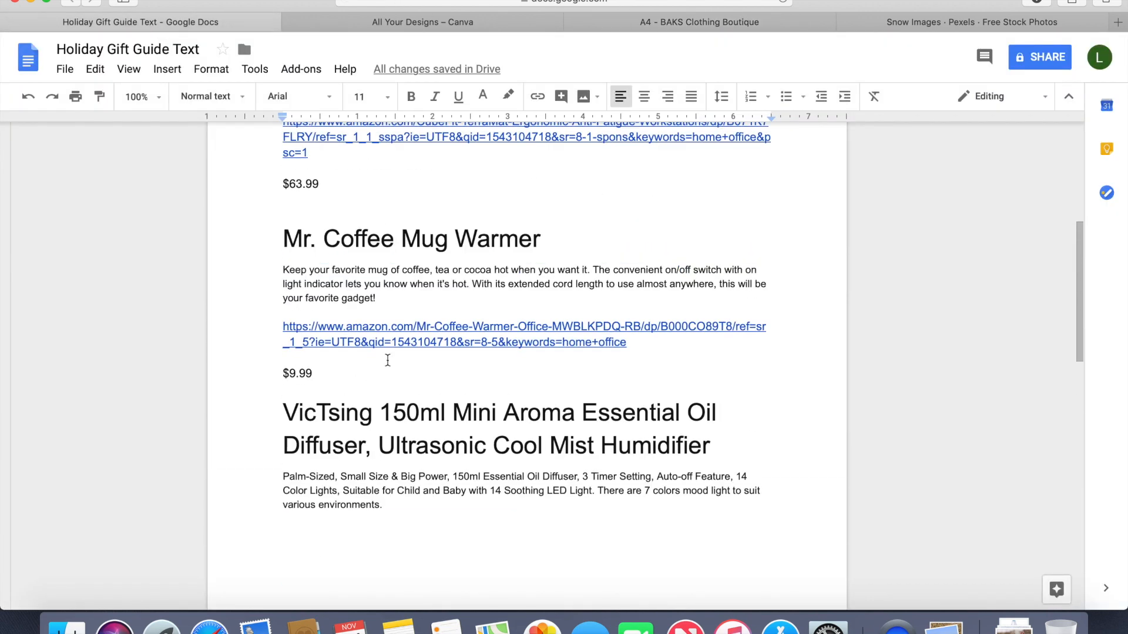
pyautogui.moveTo(668, 360); pyautogui.dragTo(278, 336)
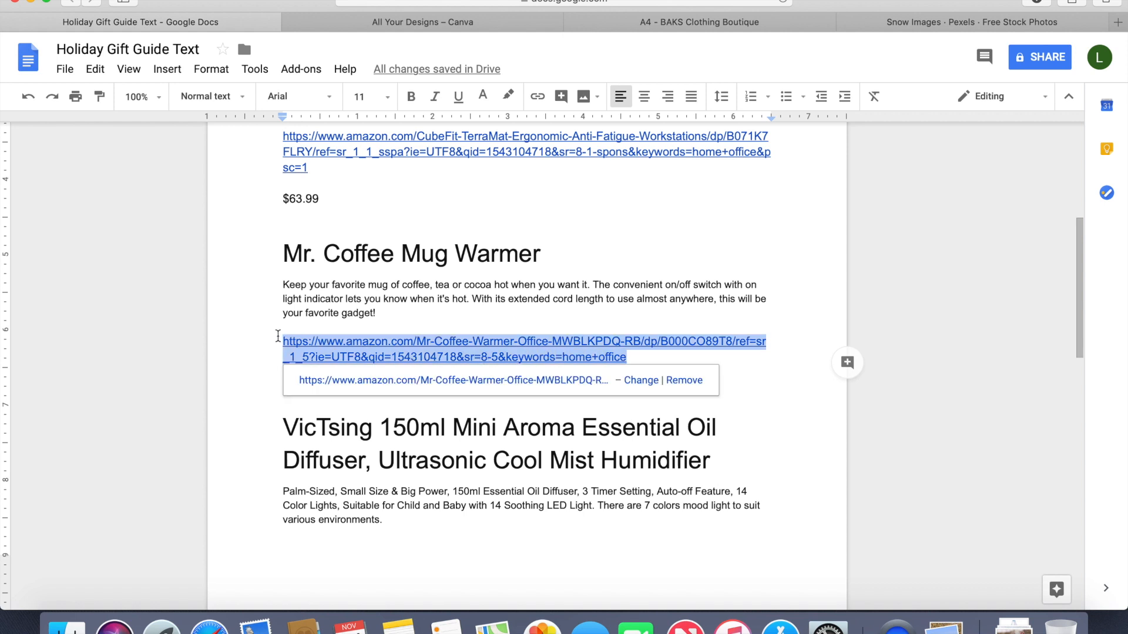
pyautogui.click(739, 27)
pyautogui.press('super+v')
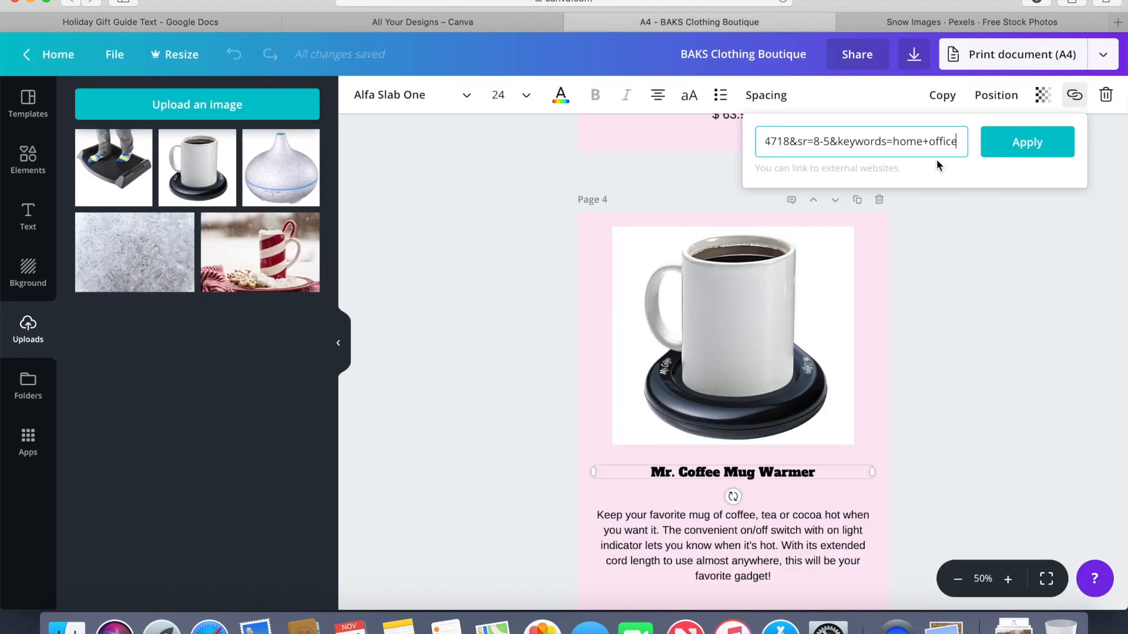
pyautogui.click(1027, 142)
# Check the finished pages from the cover to page 5 and add a blank page at the end of the guide
pyautogui.scroll(-1, 1024, 323)
pyautogui.scroll(15, 1024, 319)
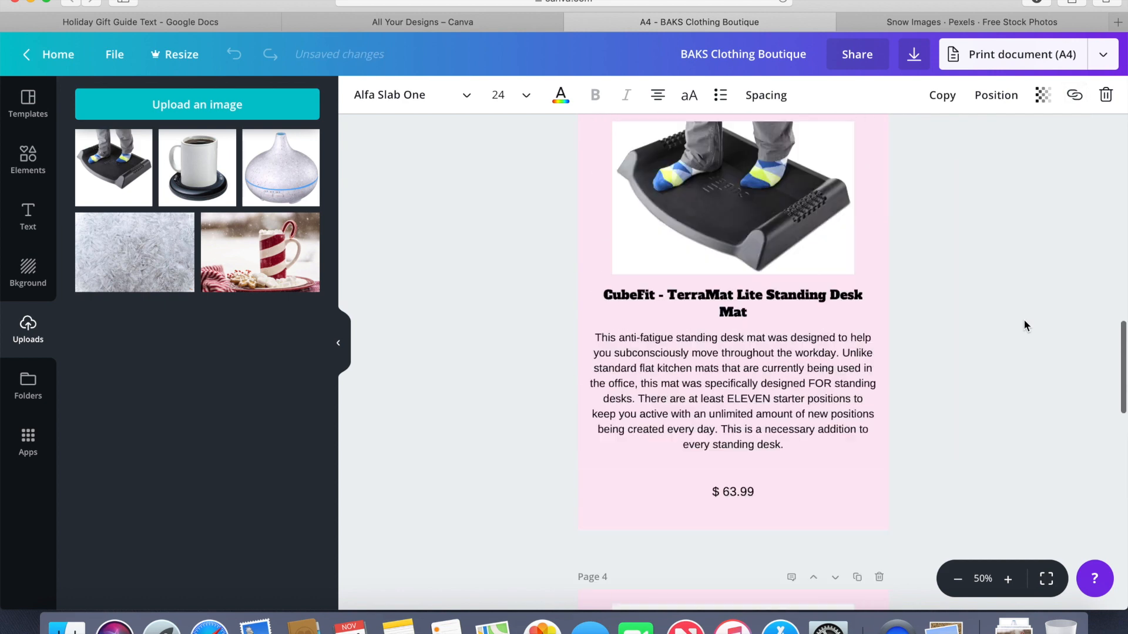
pyautogui.scroll(10, 1023, 322)
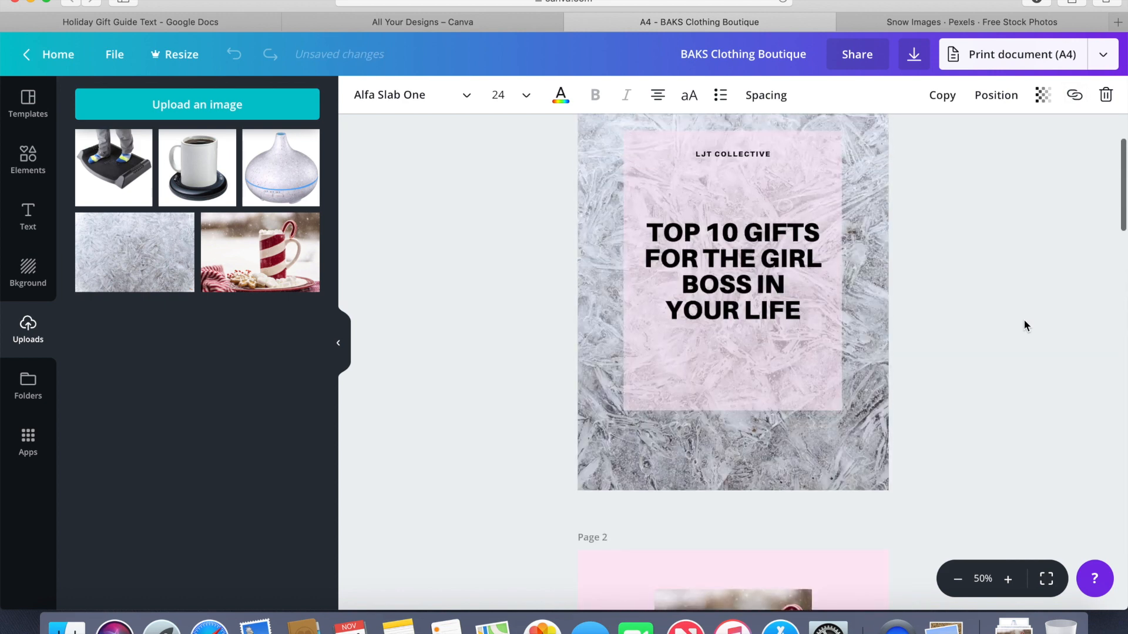
pyautogui.scroll(-20, 1024, 325)
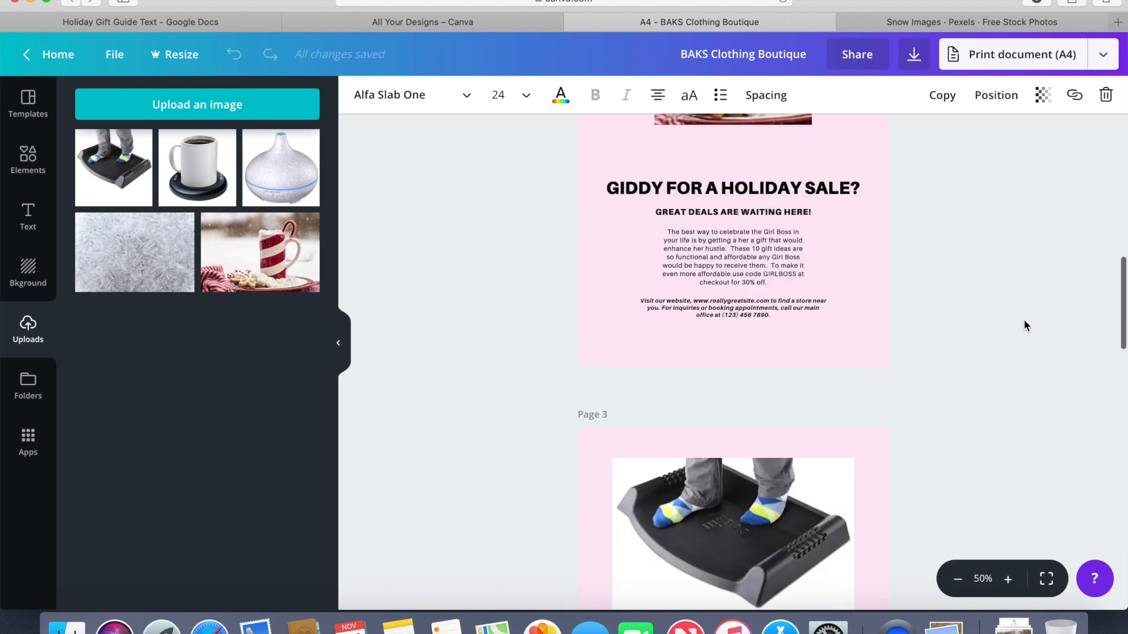
pyautogui.scroll(-1, 1023, 325)
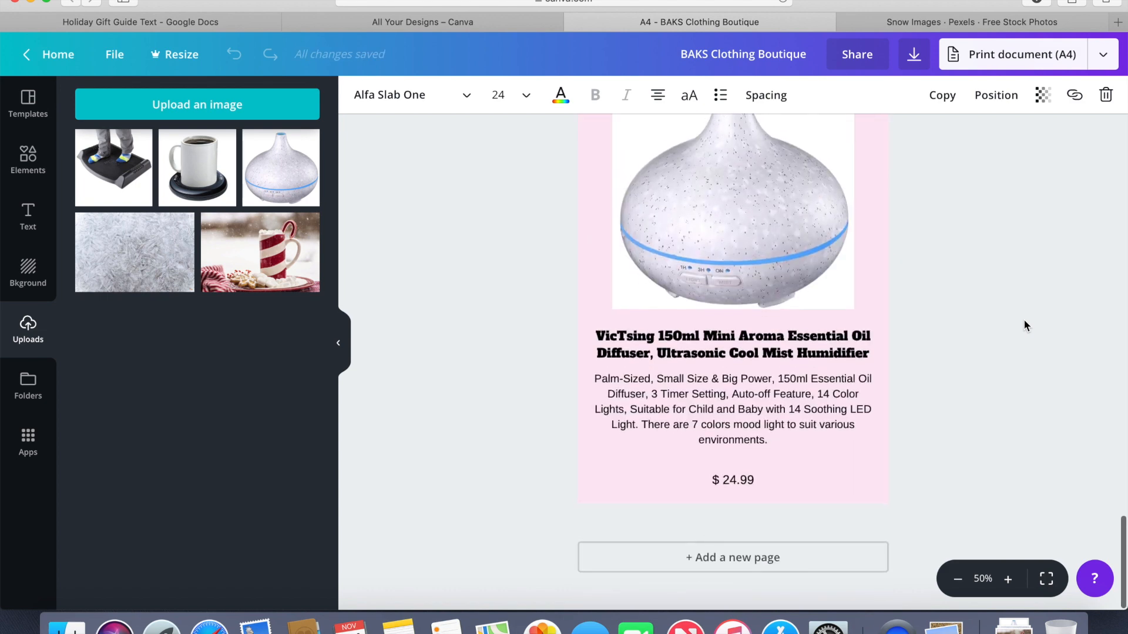
pyautogui.click(790, 567)
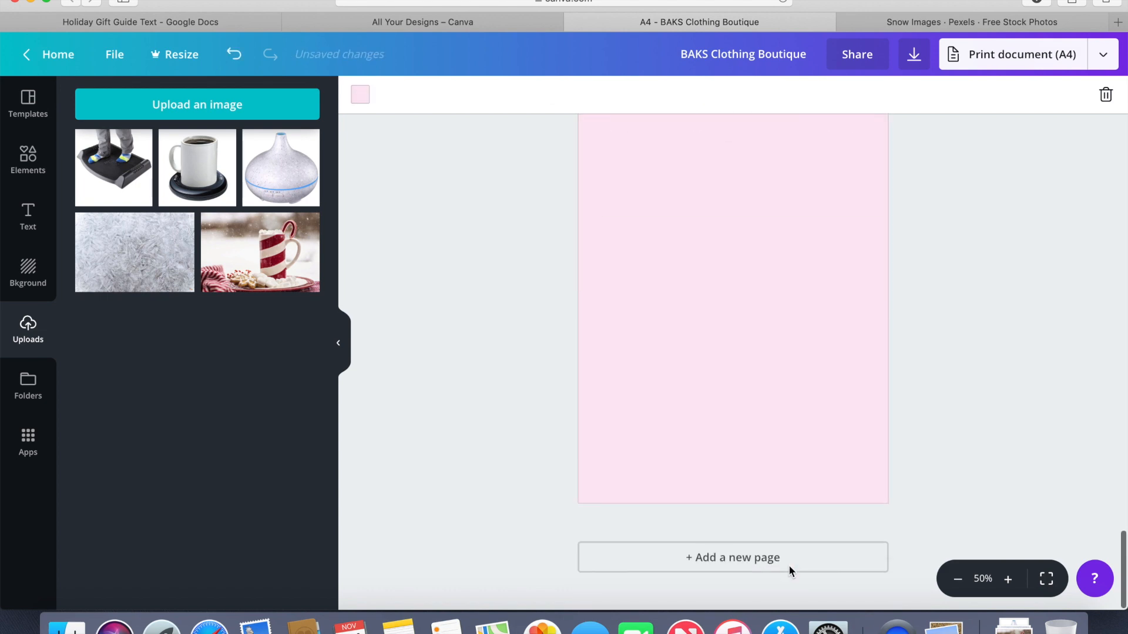
# Open the Shapes elements and add the diagonally striped hexagon to the blank last page
pyautogui.click(29, 162)
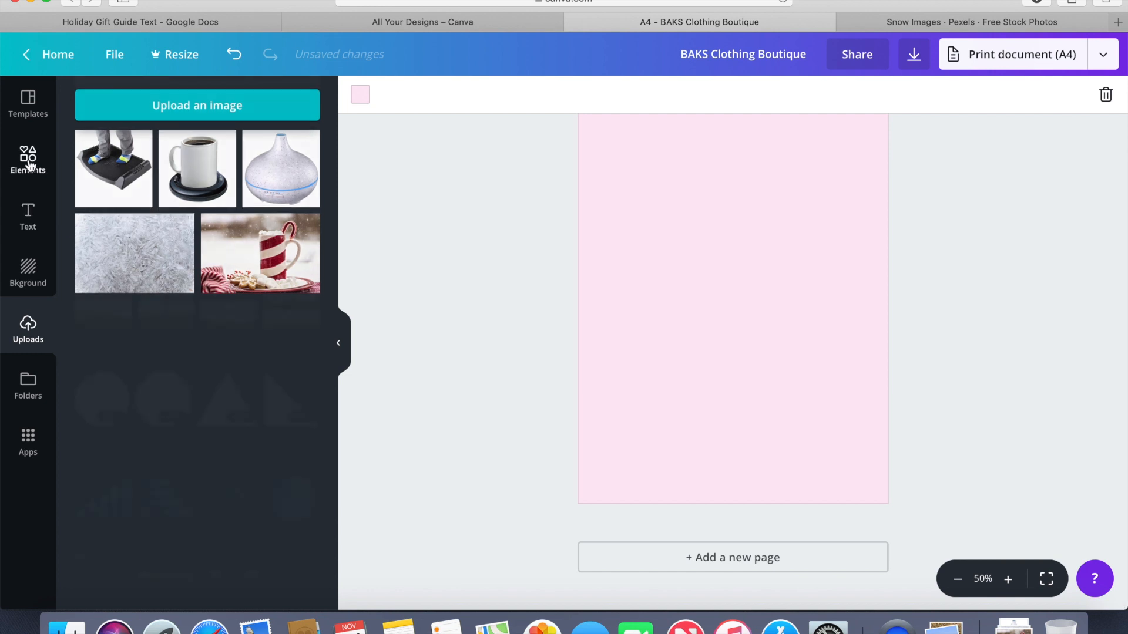
pyautogui.scroll(-3, 146, 426)
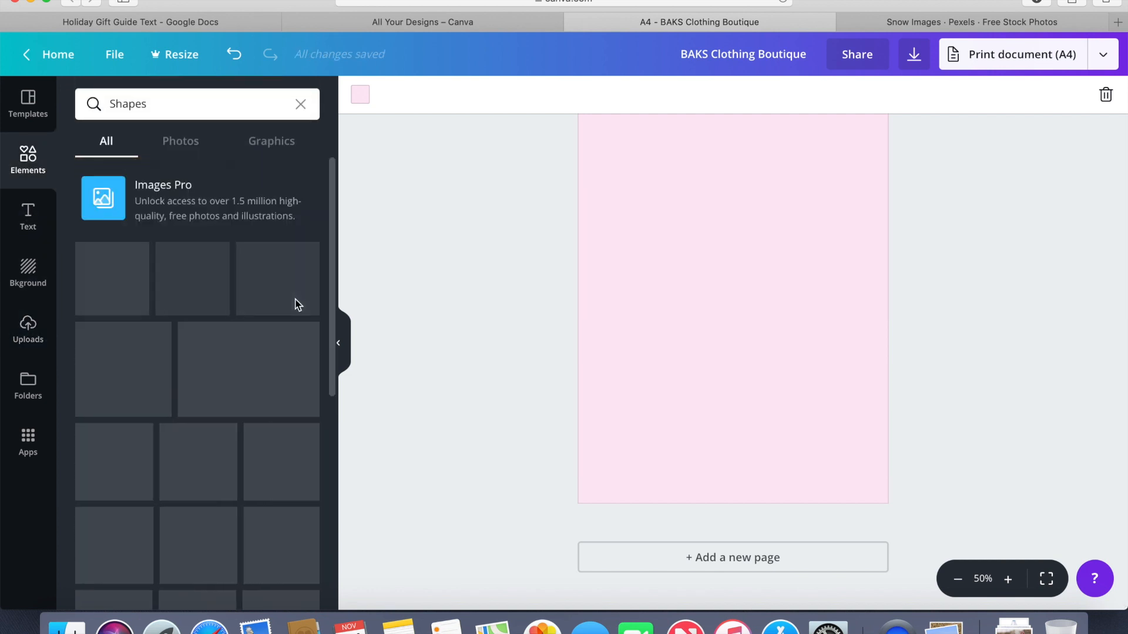
pyautogui.scroll(-3, 119, 353)
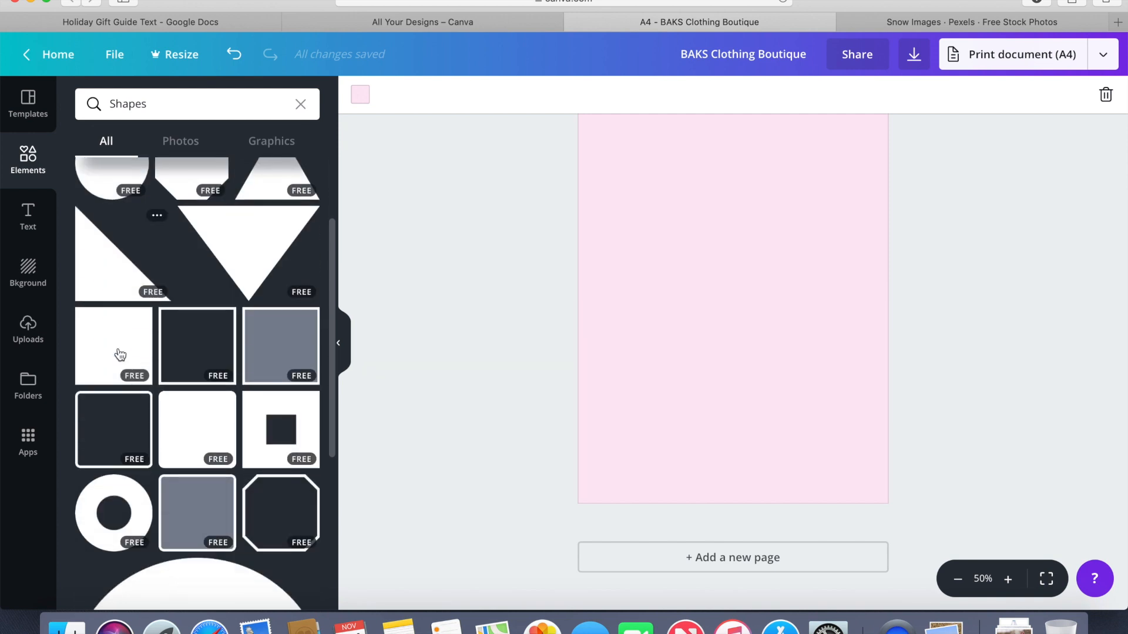
pyautogui.scroll(3, 119, 353)
pyautogui.scroll(-8, 119, 353)
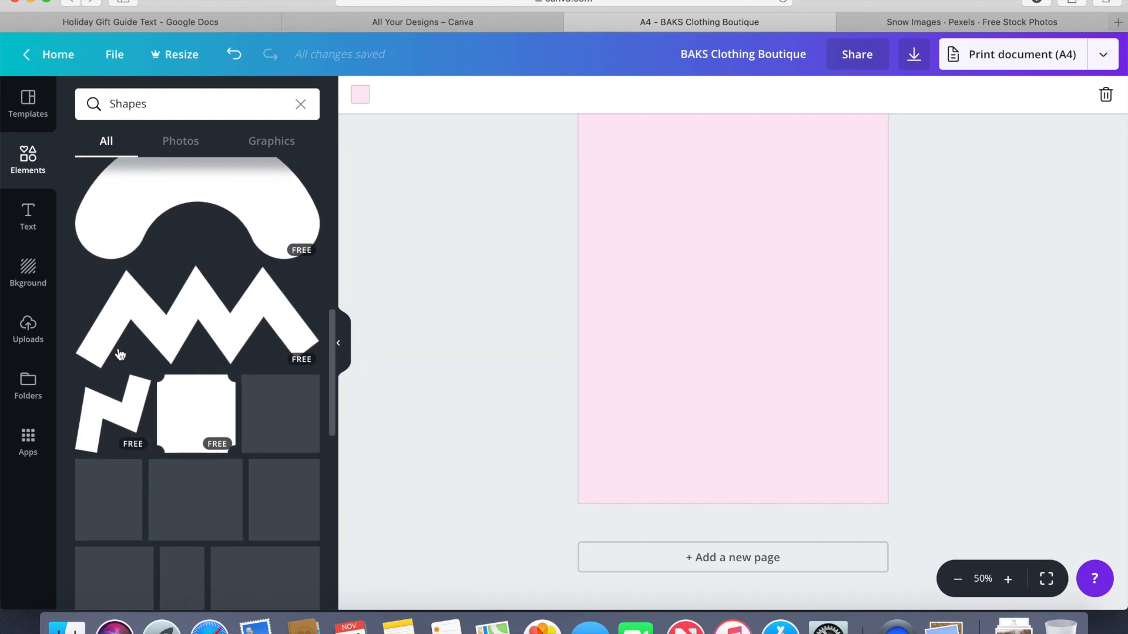
pyautogui.scroll(-10, 119, 353)
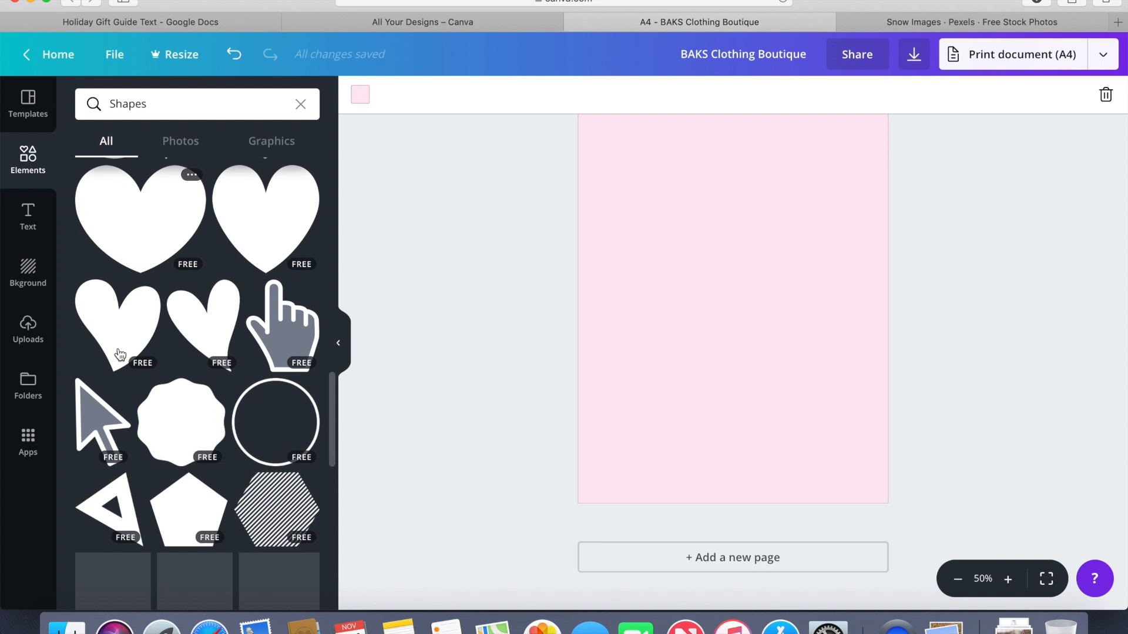
pyautogui.scroll(-5, 119, 353)
pyautogui.scroll(3, 119, 353)
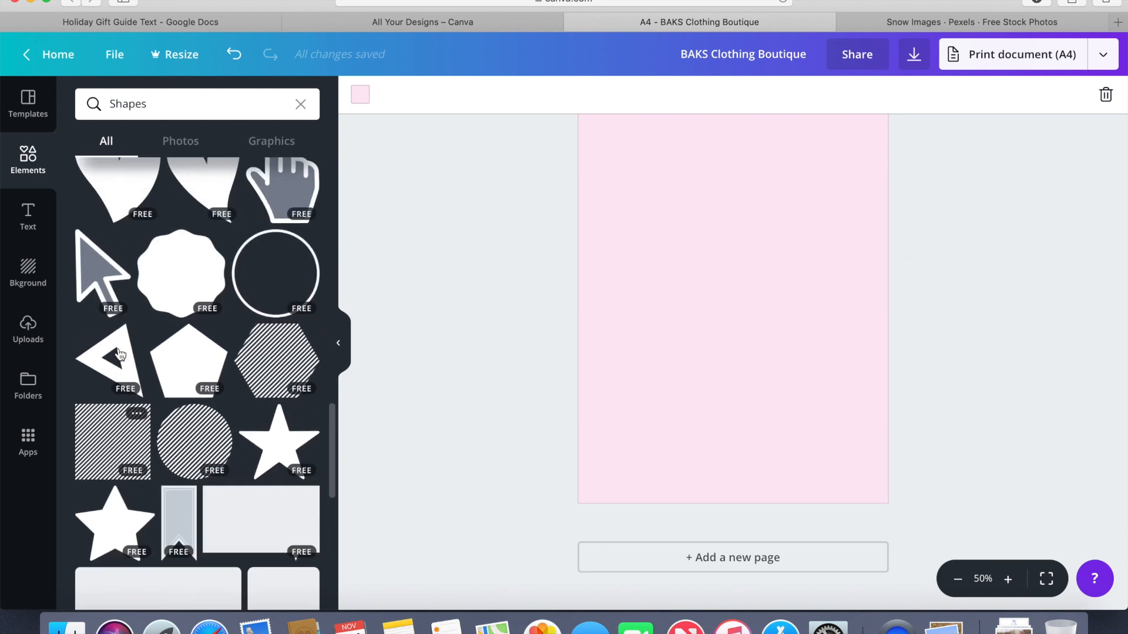
pyautogui.click(300, 374)
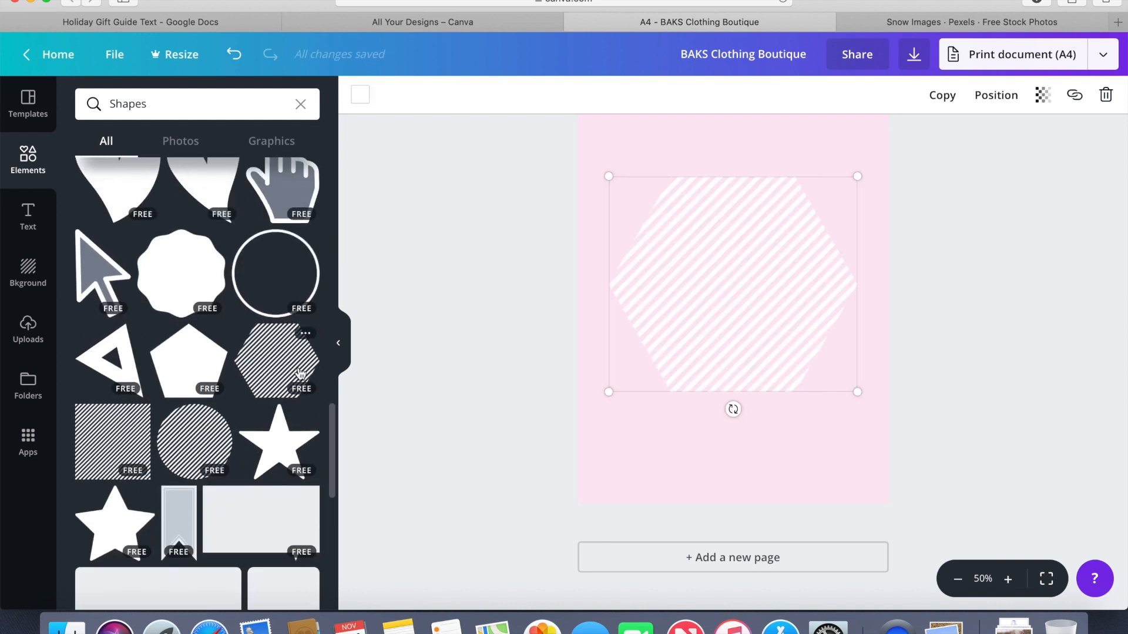
# Examine the remaining shapes, then the photo and graphic results offered for Shapes
pyautogui.scroll(-15, 301, 373)
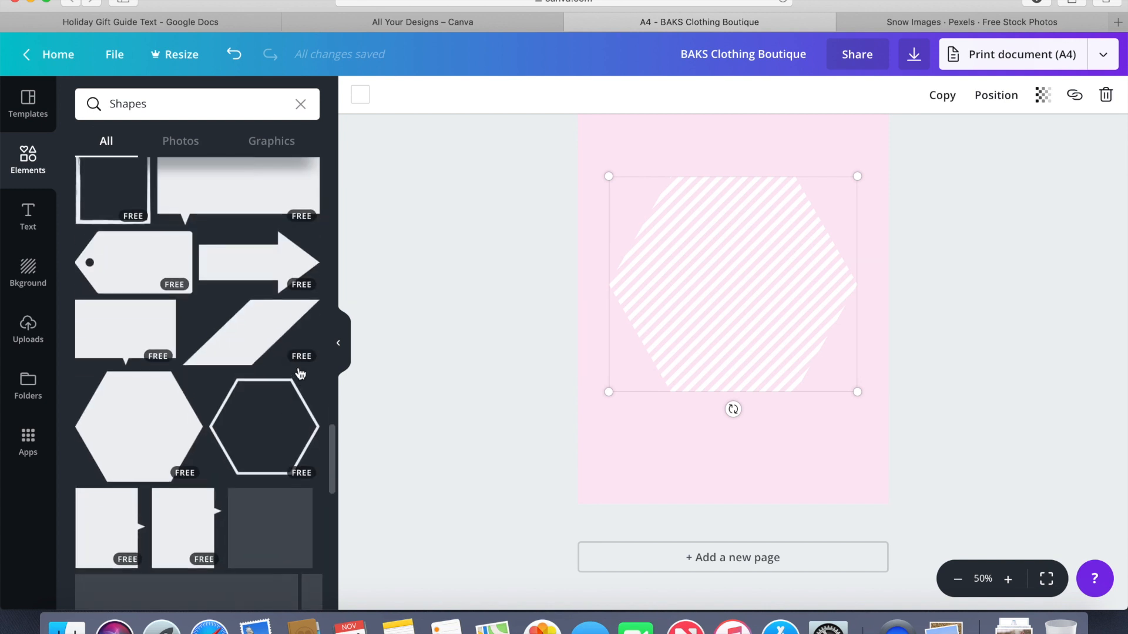
pyautogui.scroll(10, 300, 374)
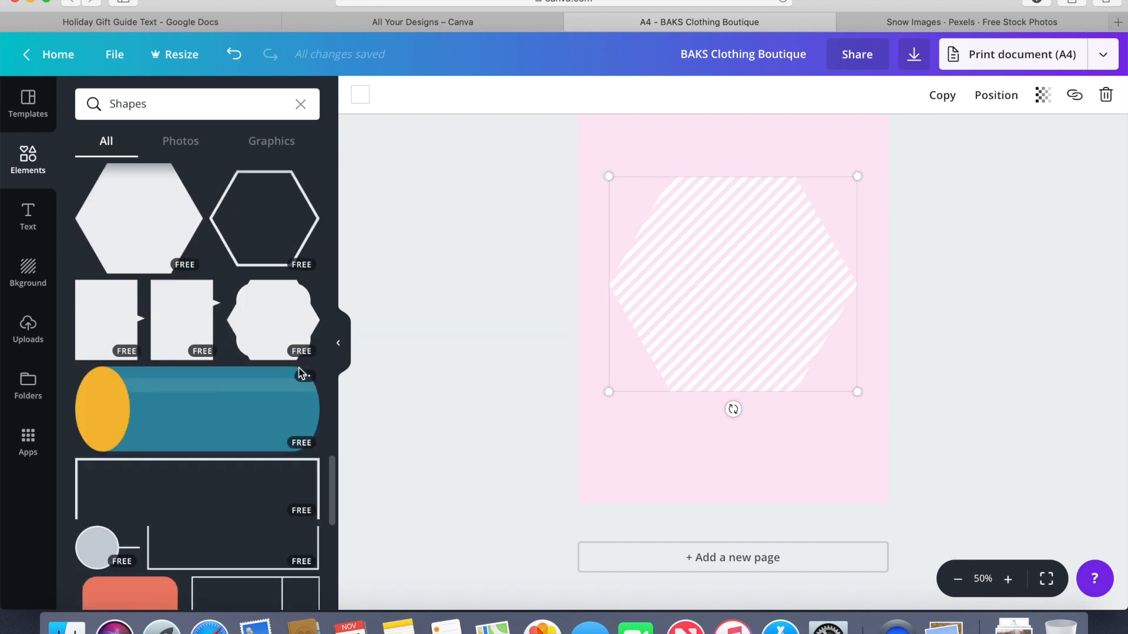
pyautogui.scroll(5, 300, 374)
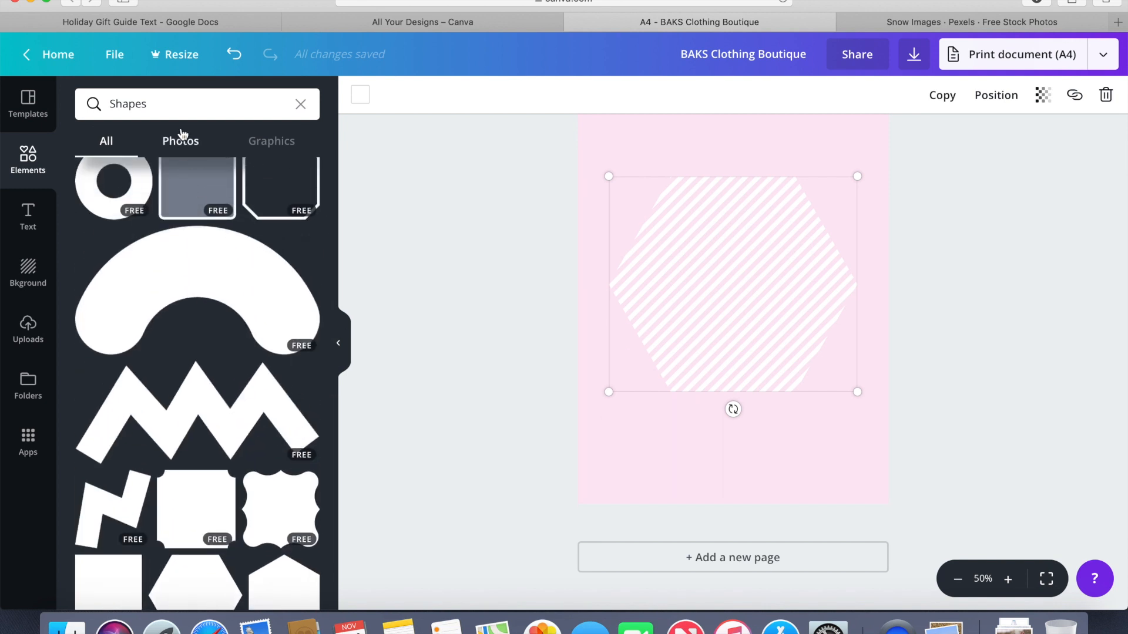
pyautogui.click(182, 140)
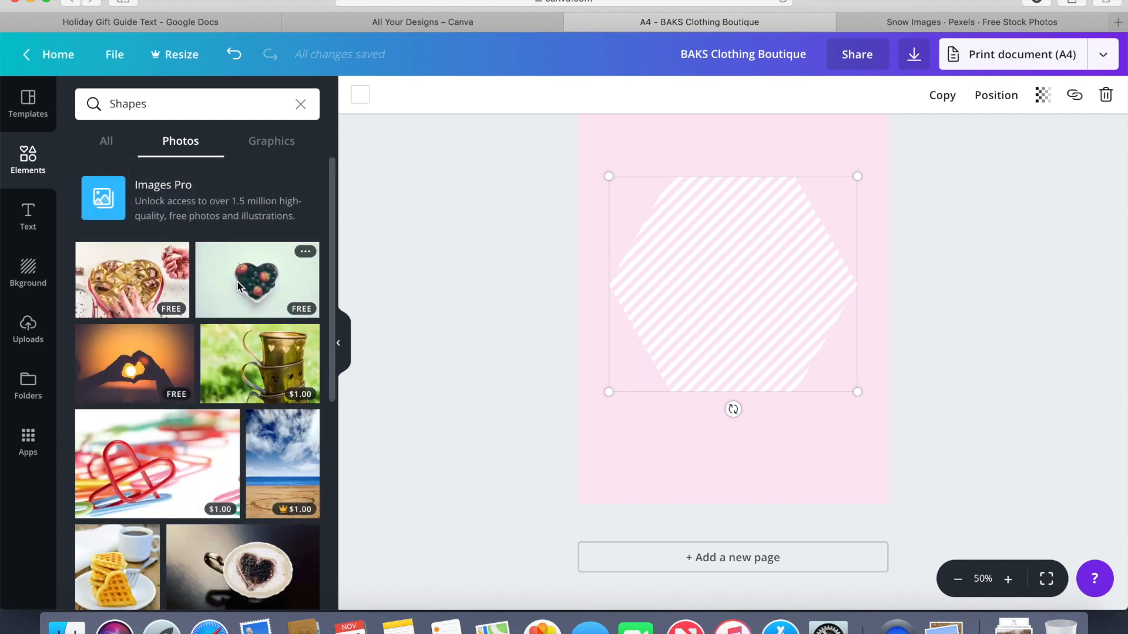
pyautogui.scroll(-10, 238, 286)
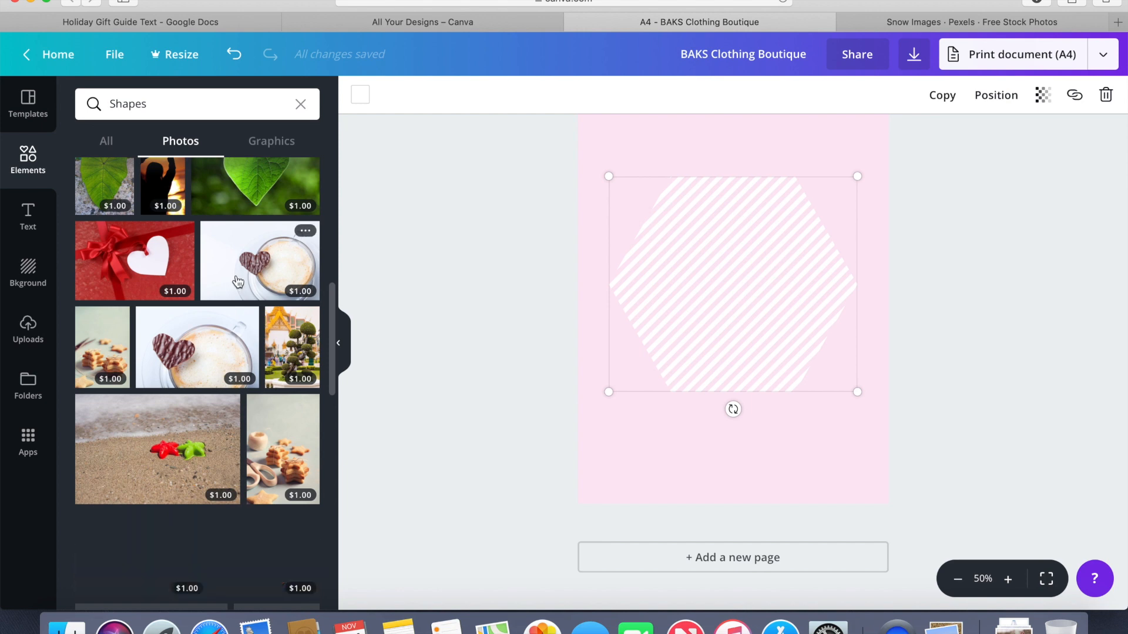
pyautogui.scroll(-6, 238, 282)
pyautogui.scroll(15, 238, 282)
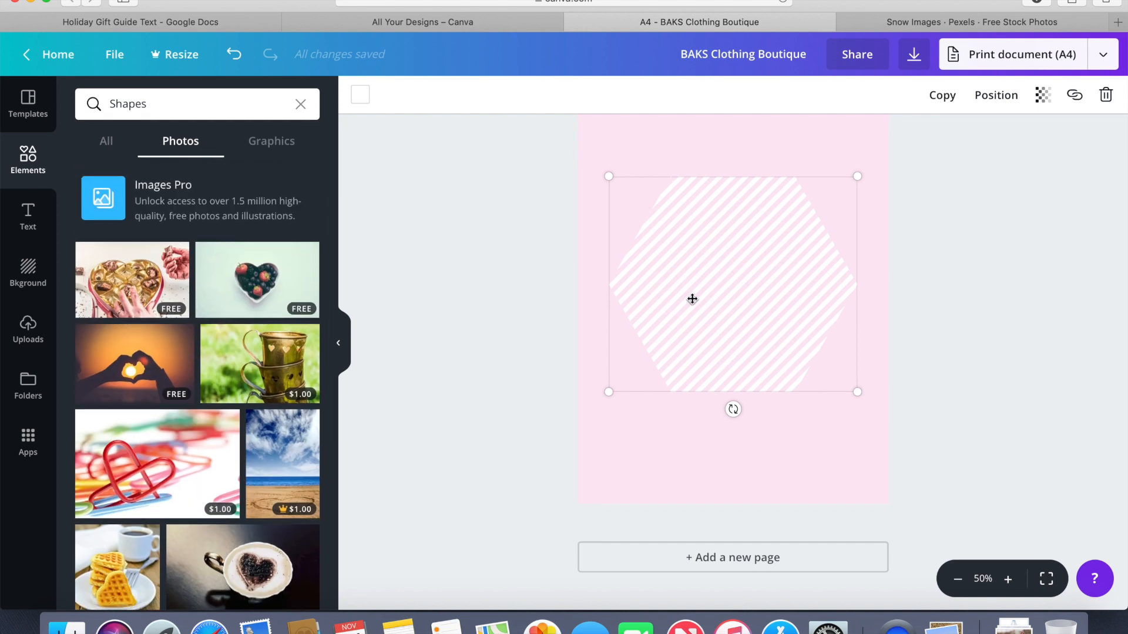
pyautogui.click(268, 146)
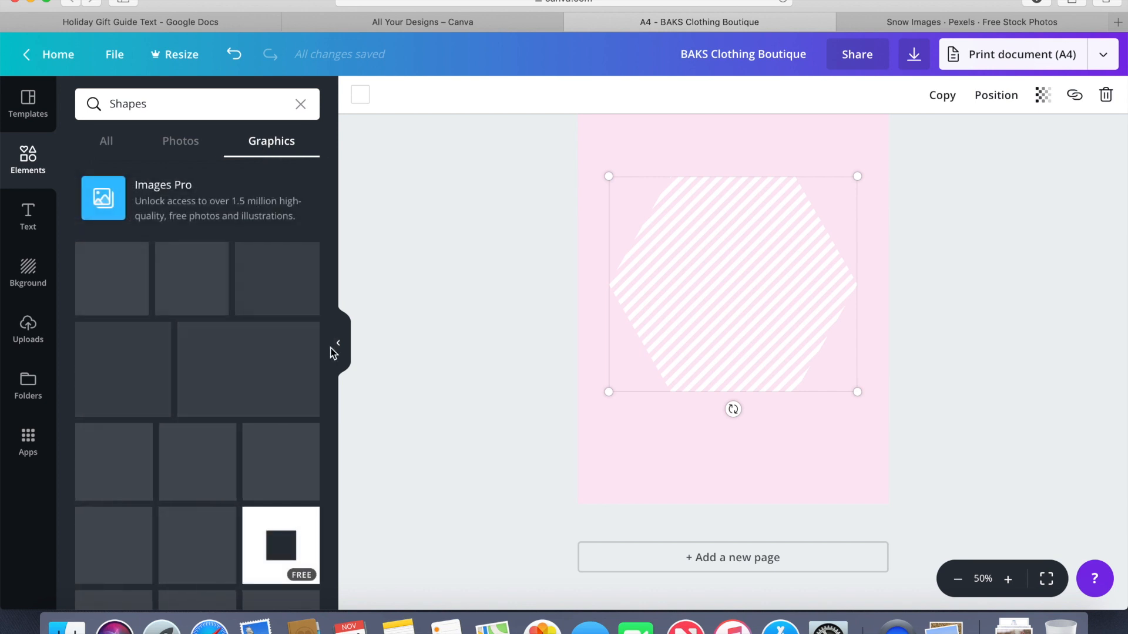
pyautogui.scroll(-3, 256, 348)
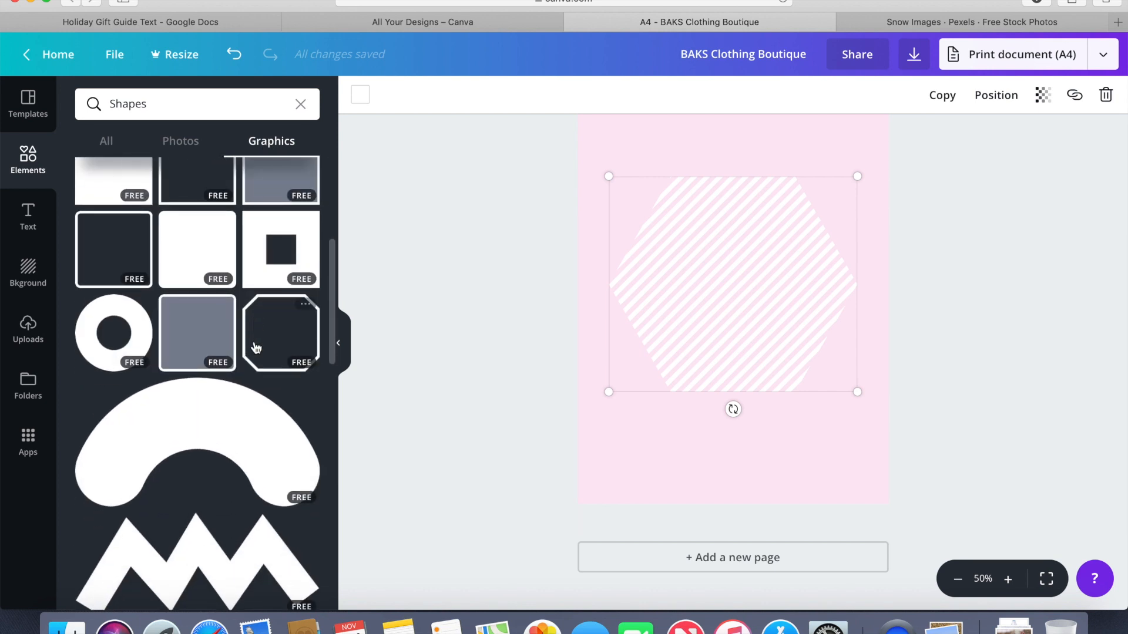
pyautogui.scroll(5, 255, 348)
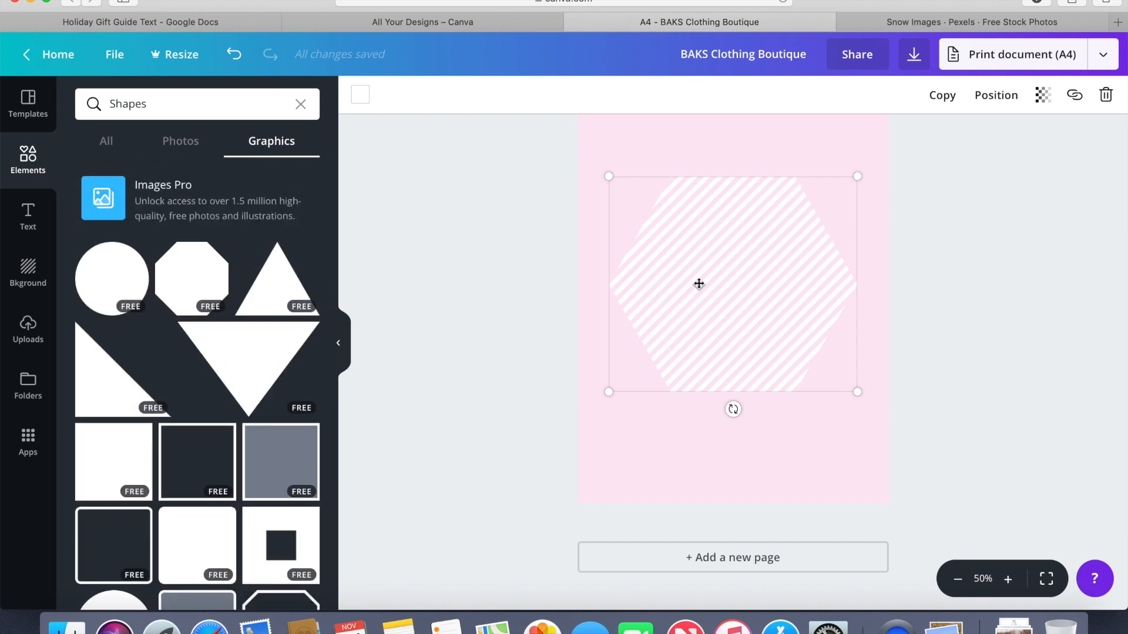
# Duplicate the striped hexagon, recolour the copy bright pink and offset it from the white original
pyautogui.moveTo(699, 286)
pyautogui.mouseDown()
pyautogui.moveTo(700, 313)
pyautogui.moveTo(699, 298)
pyautogui.mouseUp()
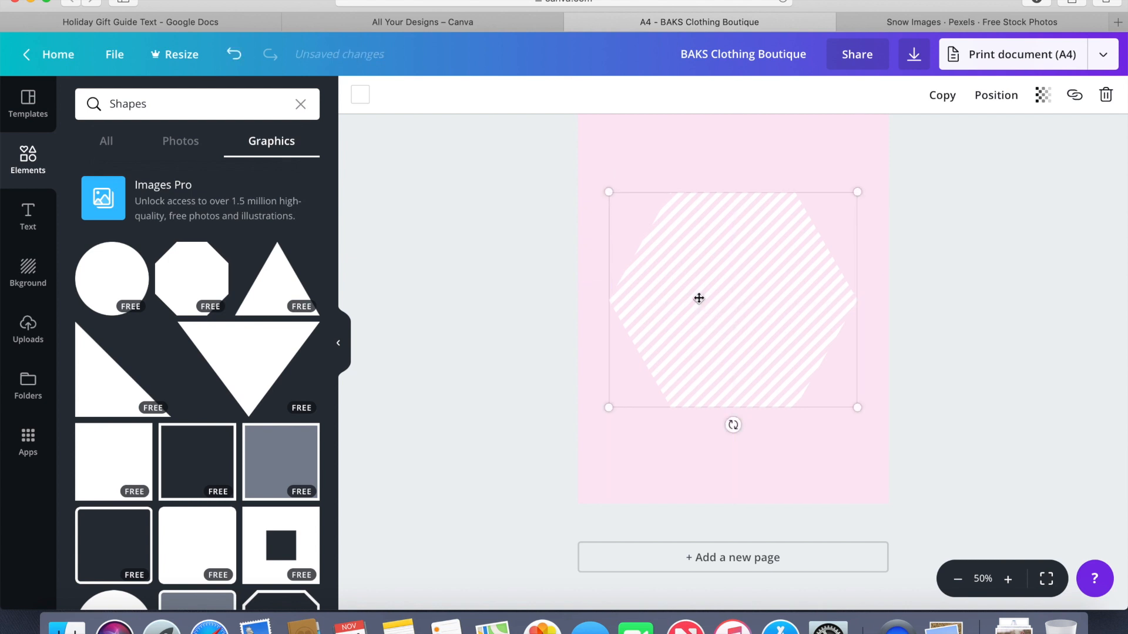
pyautogui.click(950, 100)
pyautogui.moveTo(753, 291); pyautogui.dragTo(770, 274)
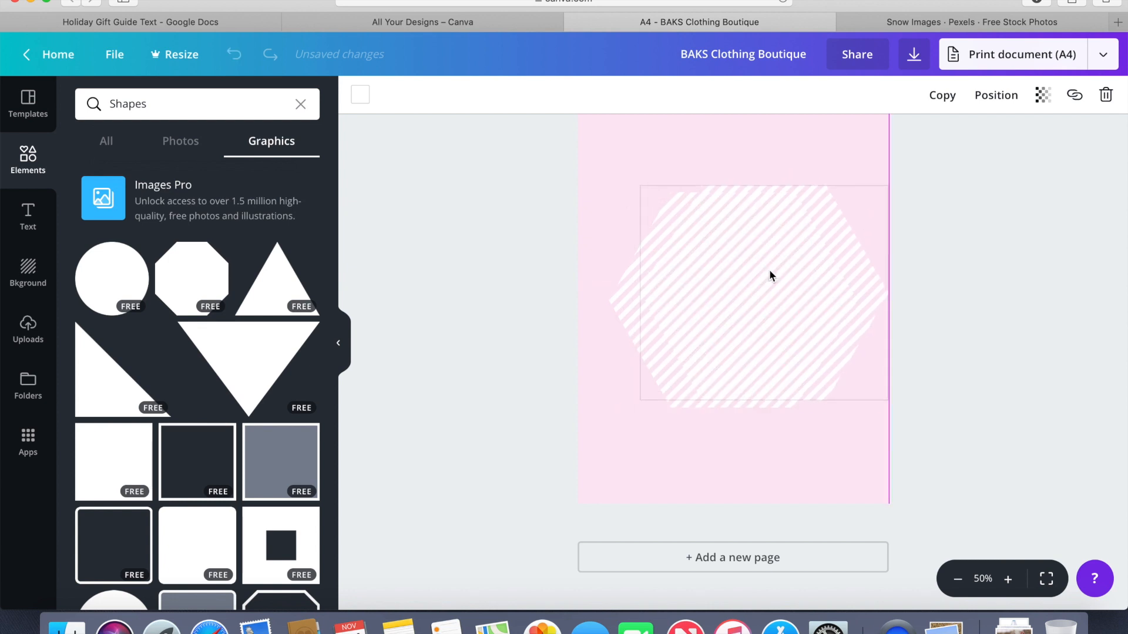
pyautogui.click(360, 94)
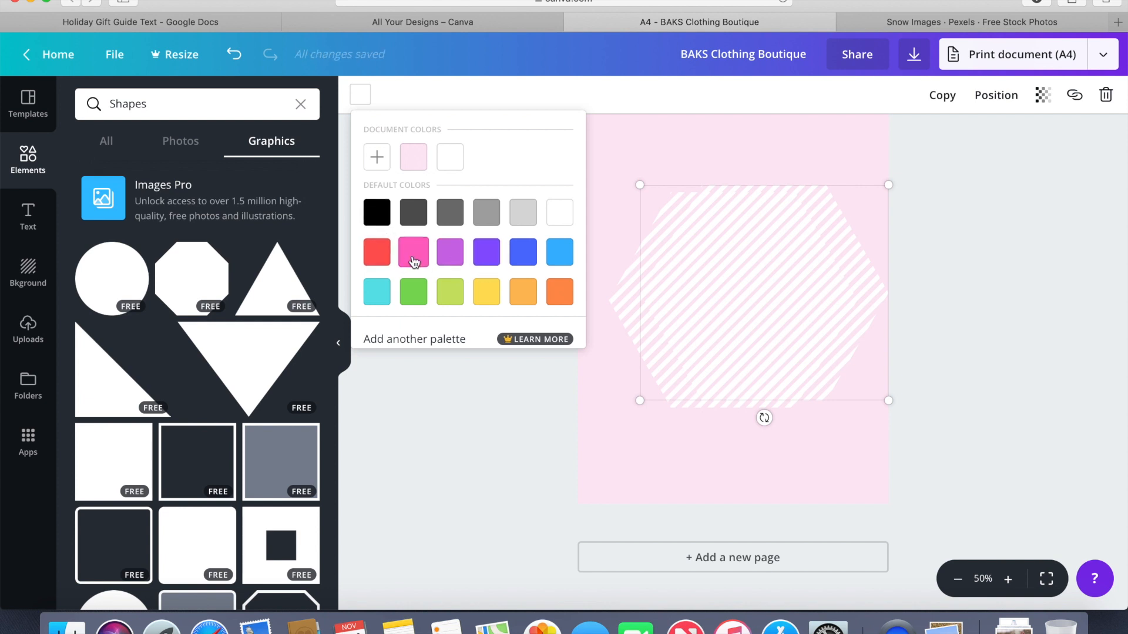
pyautogui.click(412, 260)
pyautogui.moveTo(801, 320)
pyautogui.mouseDown()
pyautogui.moveTo(752, 343)
pyautogui.moveTo(803, 351)
pyautogui.moveTo(801, 335)
pyautogui.mouseUp()
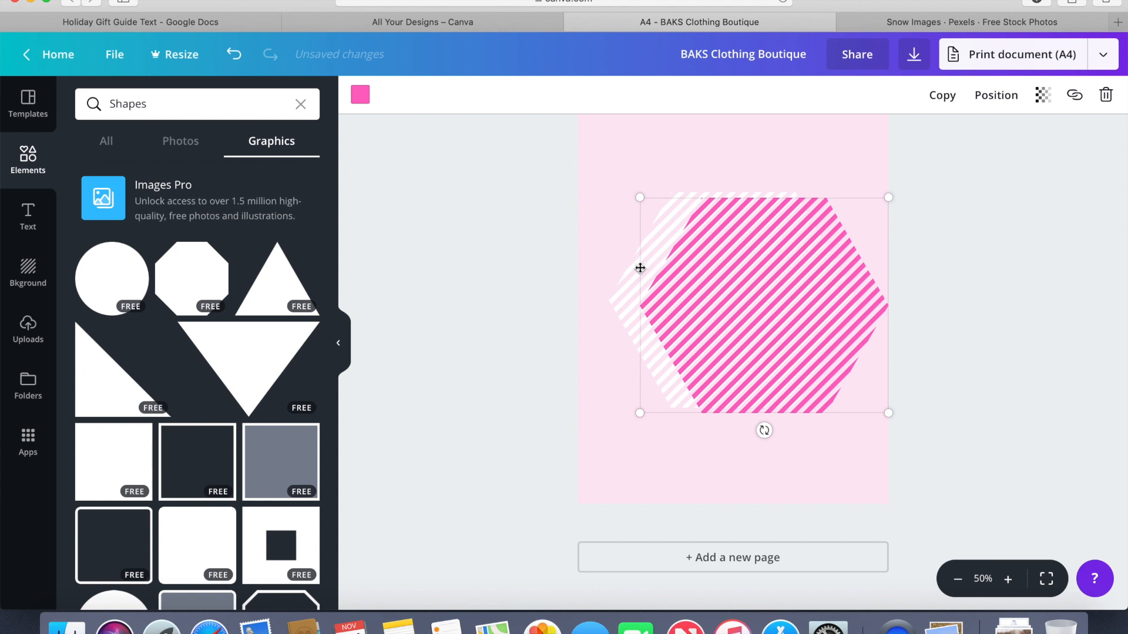
# Select the white striped hexagon and try it behind the pink one before leaving it in front
pyautogui.click(663, 478)
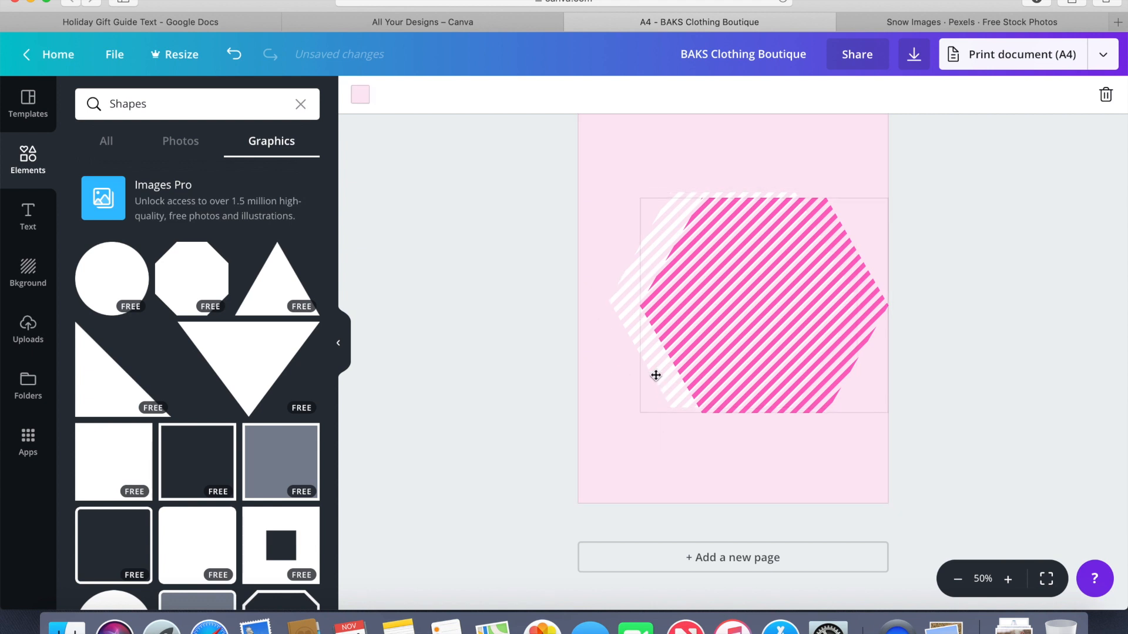
pyautogui.click(630, 317)
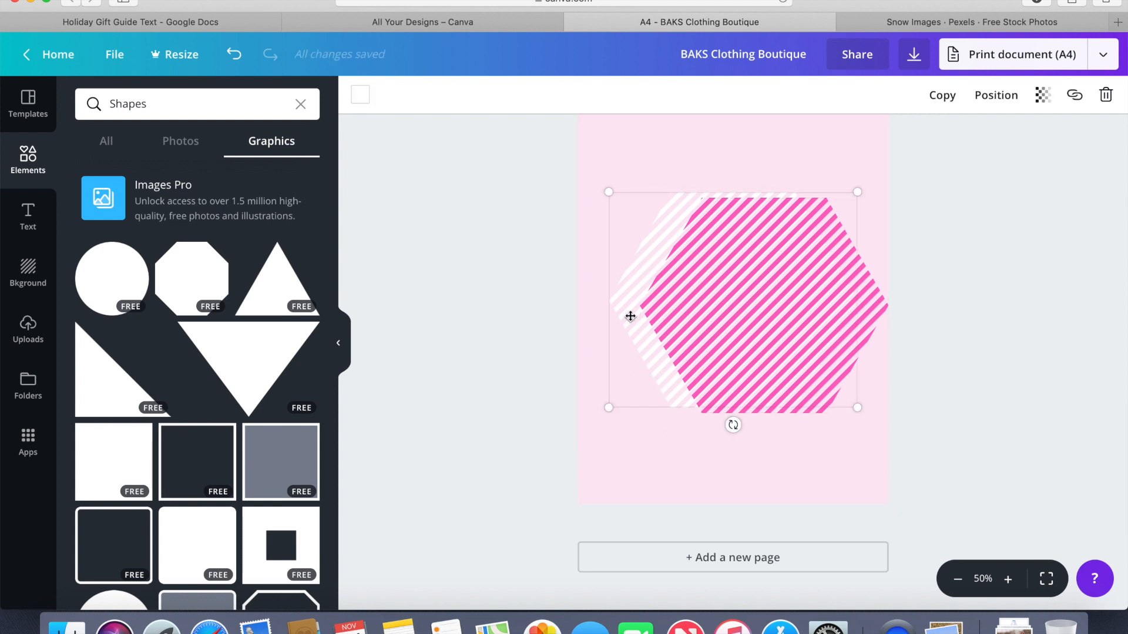
pyautogui.click(1012, 101)
pyautogui.click(975, 135)
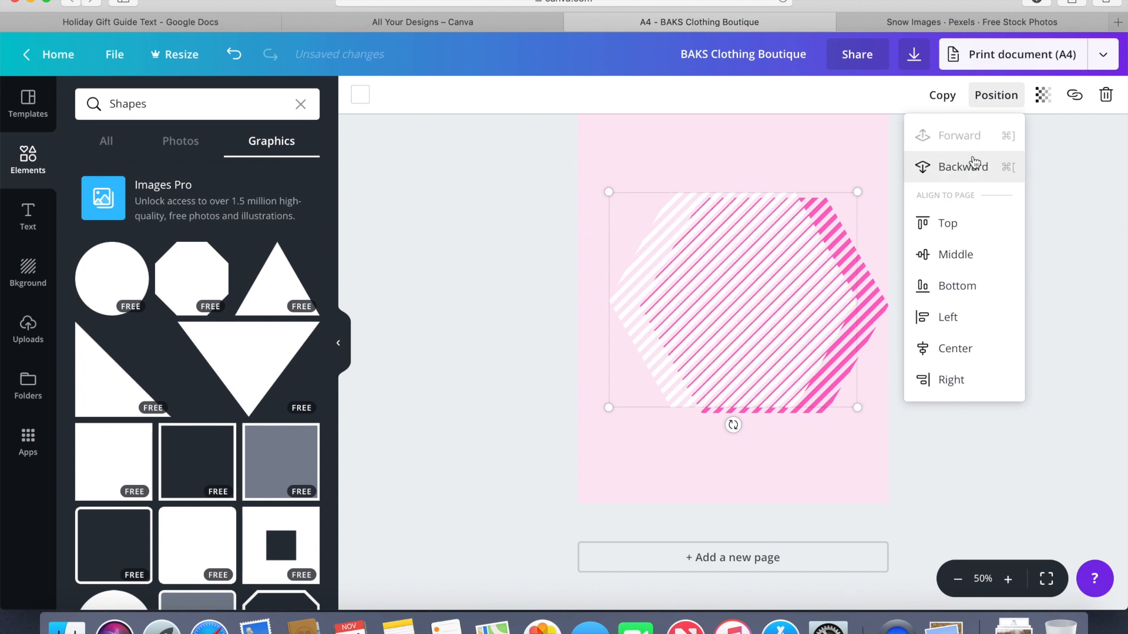
pyautogui.click(972, 164)
pyautogui.click(972, 135)
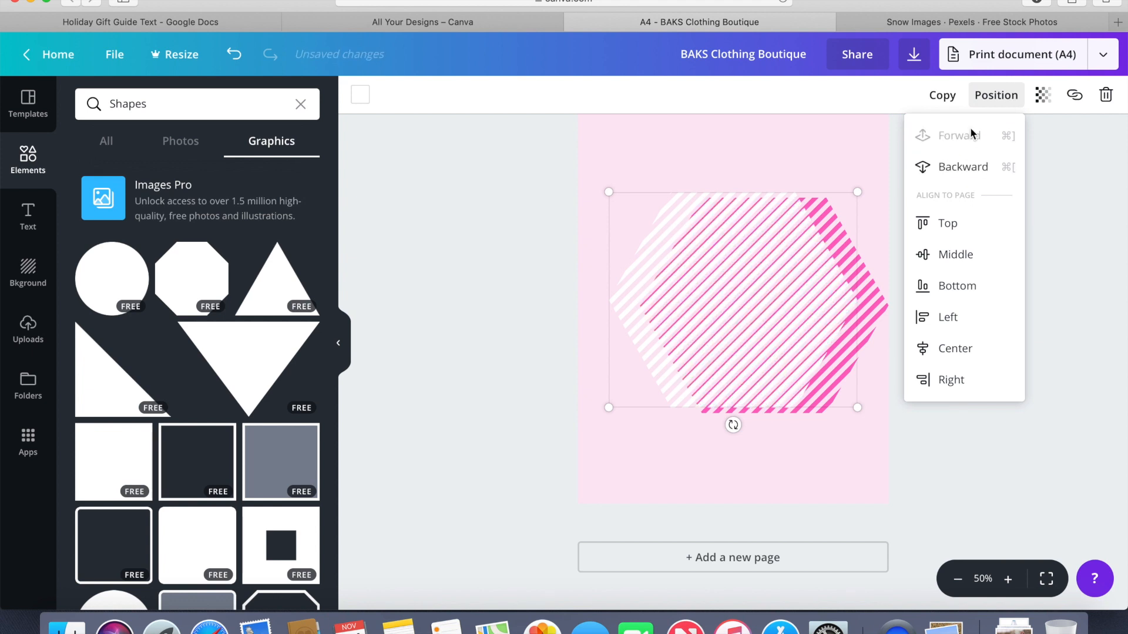
# Move the white hexagon level with the pink one, then delete both hexagons from the page
pyautogui.click(762, 149)
pyautogui.moveTo(735, 265)
pyautogui.mouseDown()
pyautogui.moveTo(733, 252)
pyautogui.moveTo(748, 255)
pyautogui.moveTo(781, 308)
pyautogui.moveTo(763, 323)
pyautogui.moveTo(797, 323)
pyautogui.moveTo(750, 270)
pyautogui.mouseUp()
pyautogui.click(1004, 278)
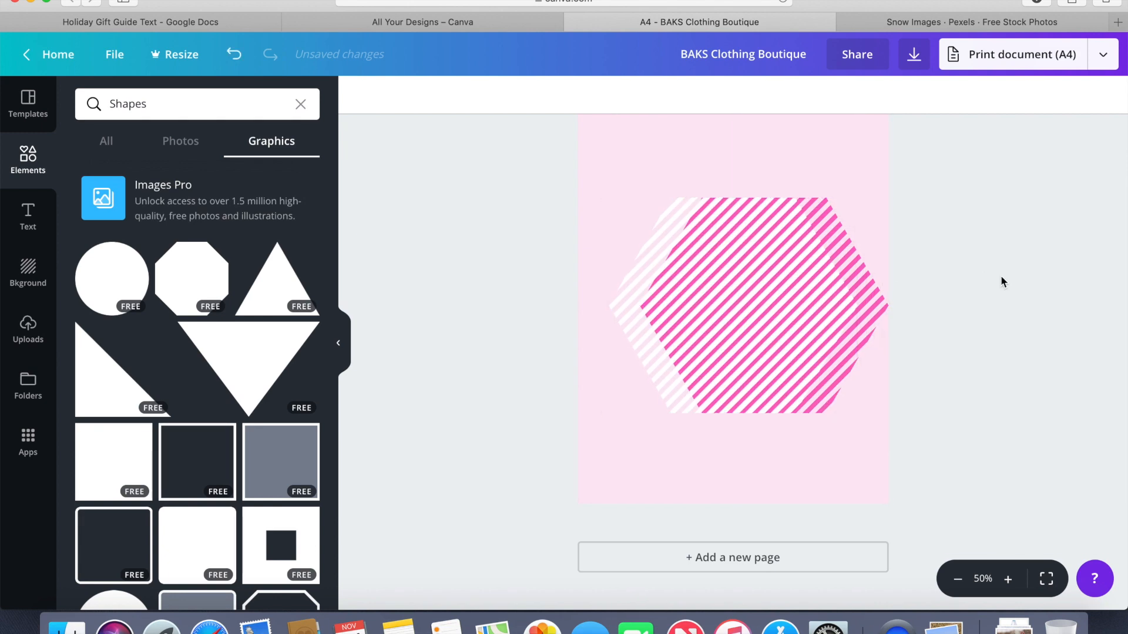
pyautogui.moveTo(552, 174); pyautogui.dragTo(855, 337)
pyautogui.press('Delete')
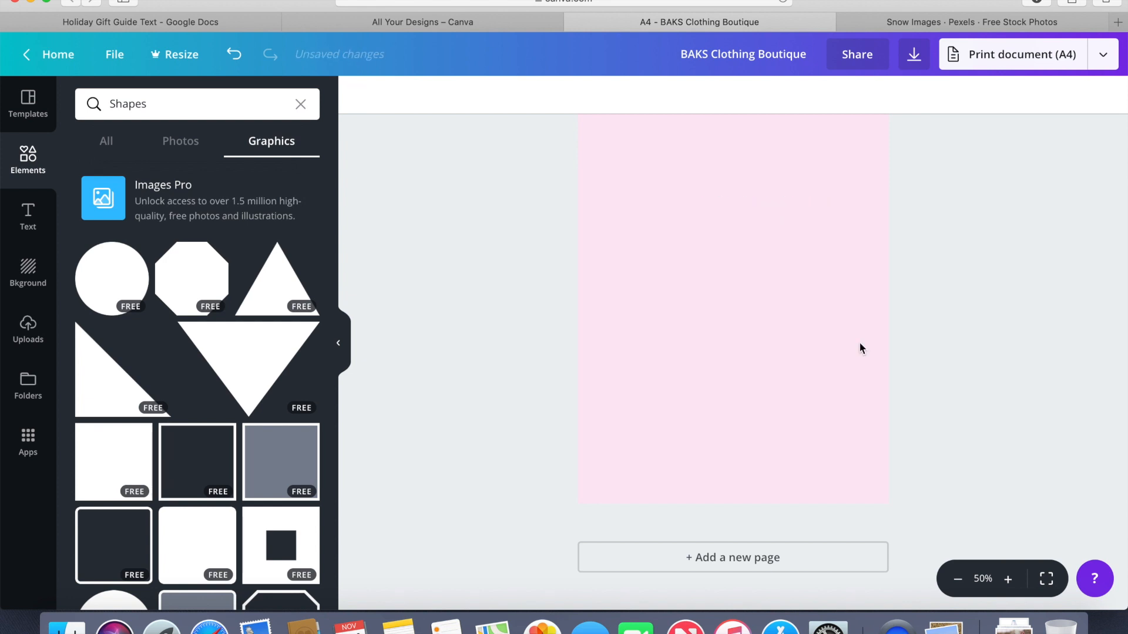
# Add a white square and centre a smaller pale pink duplicate inside it to form a frame
pyautogui.click(114, 464)
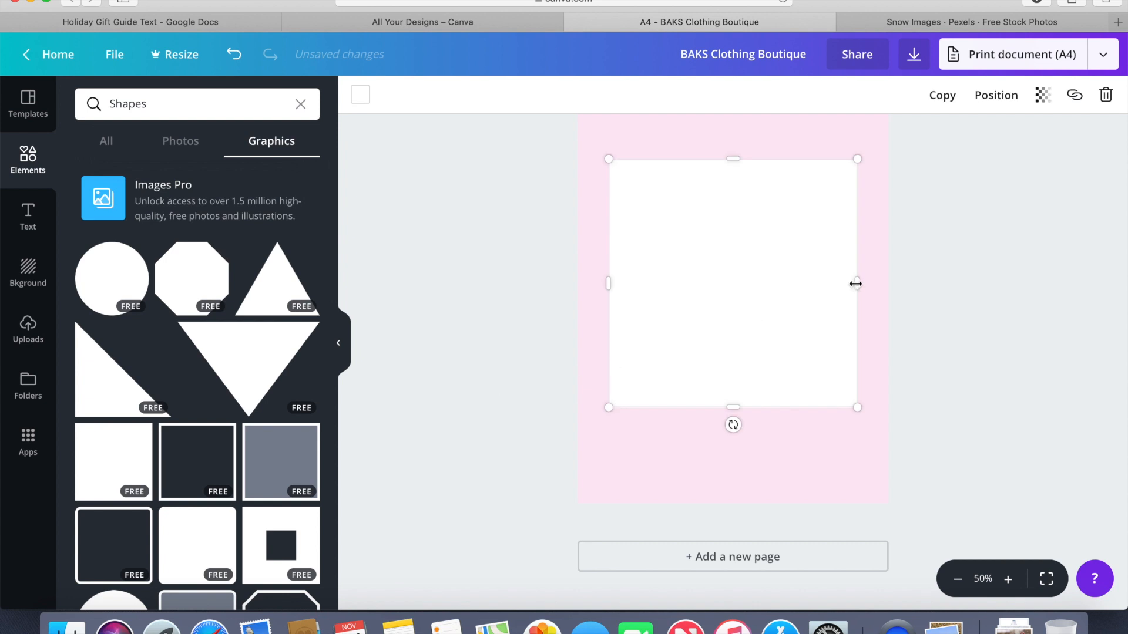
pyautogui.moveTo(615, 164); pyautogui.dragTo(635, 185)
pyautogui.click(362, 95)
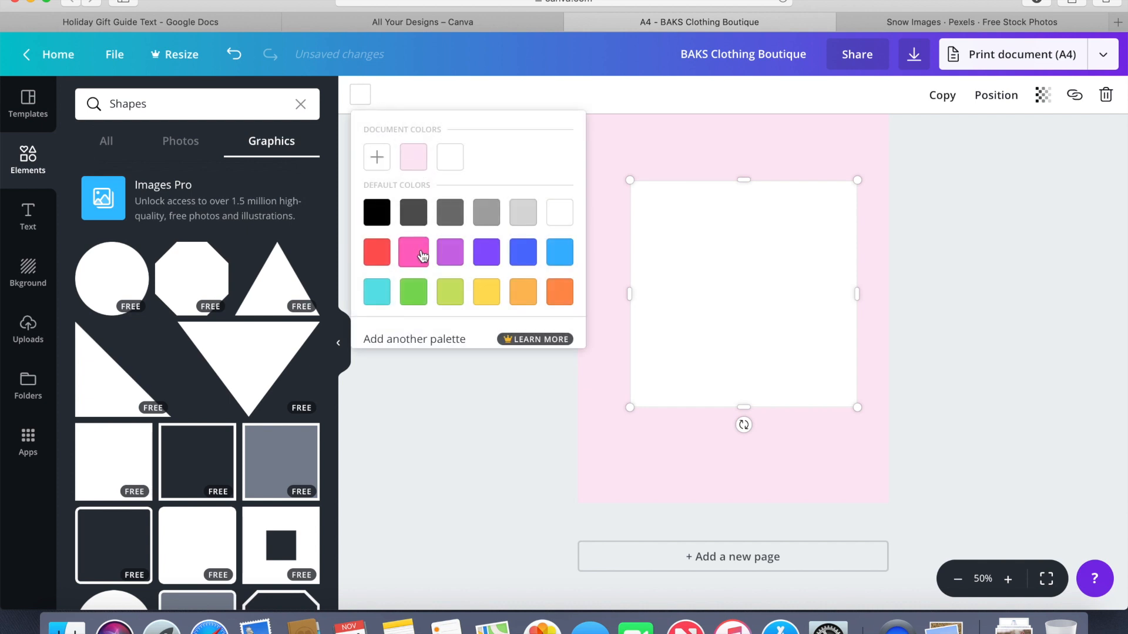
pyautogui.click(942, 96)
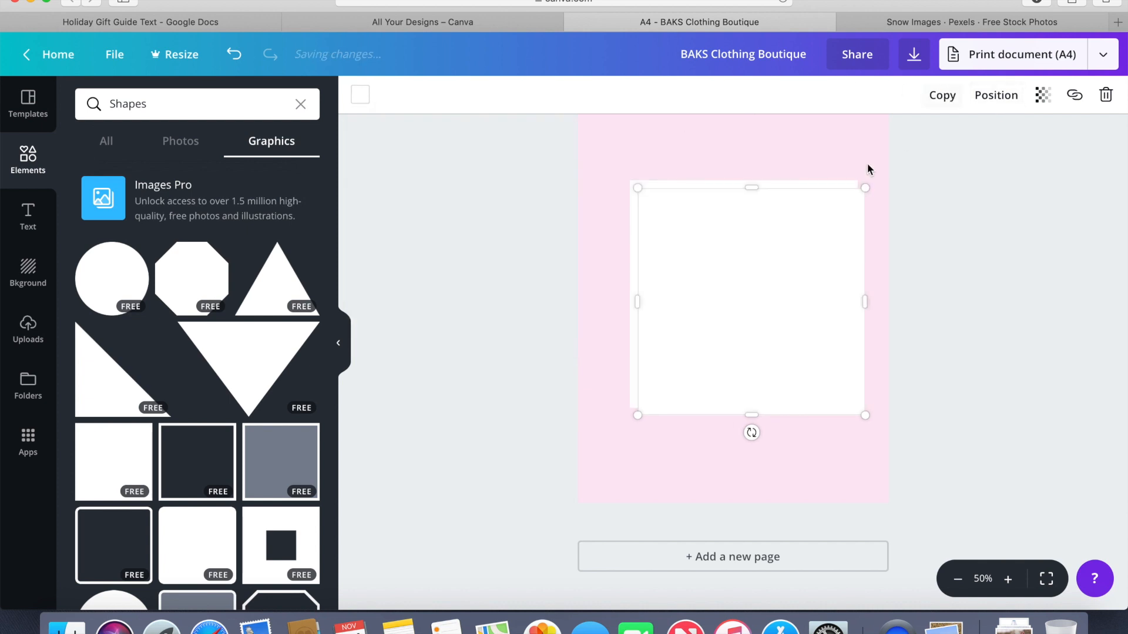
pyautogui.click(361, 96)
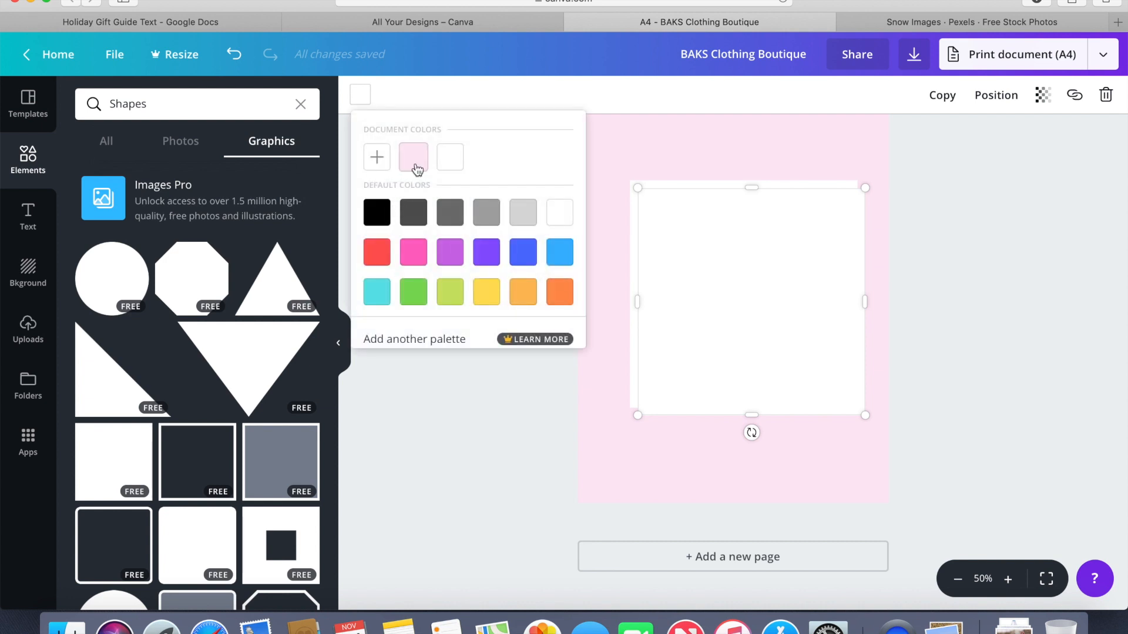
pyautogui.click(414, 159)
pyautogui.moveTo(693, 204); pyautogui.dragTo(703, 254)
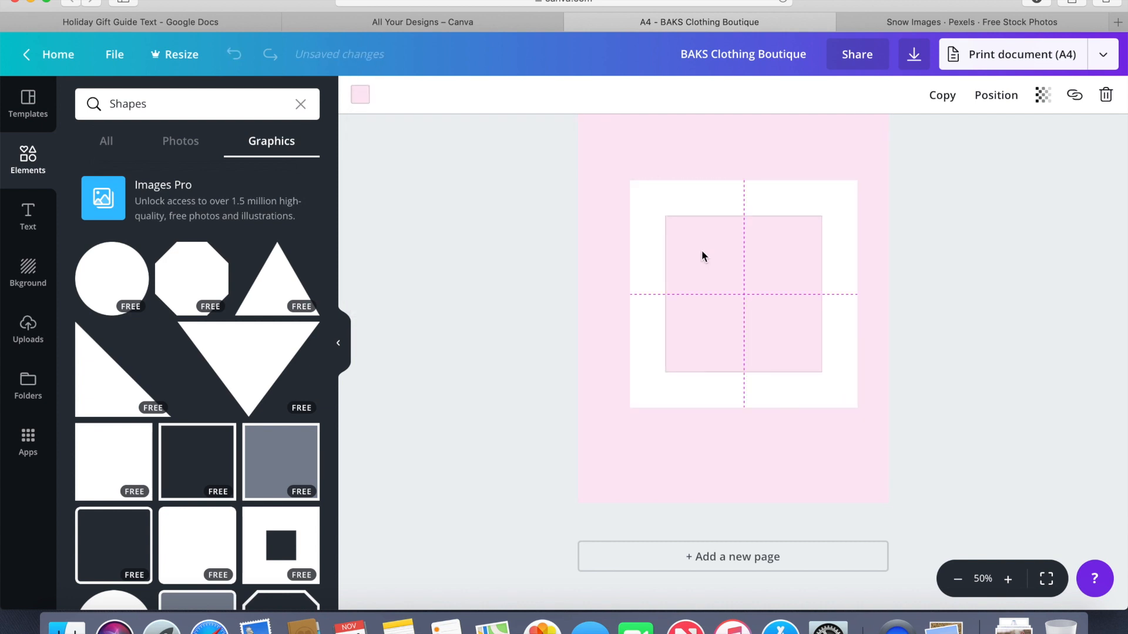
# Clear the layered squares from the page, then try the ready-made hollow square shape and remove it
pyautogui.click(1013, 298)
pyautogui.moveTo(541, 144); pyautogui.dragTo(727, 309)
pyautogui.press('Delete')
pyautogui.click(301, 564)
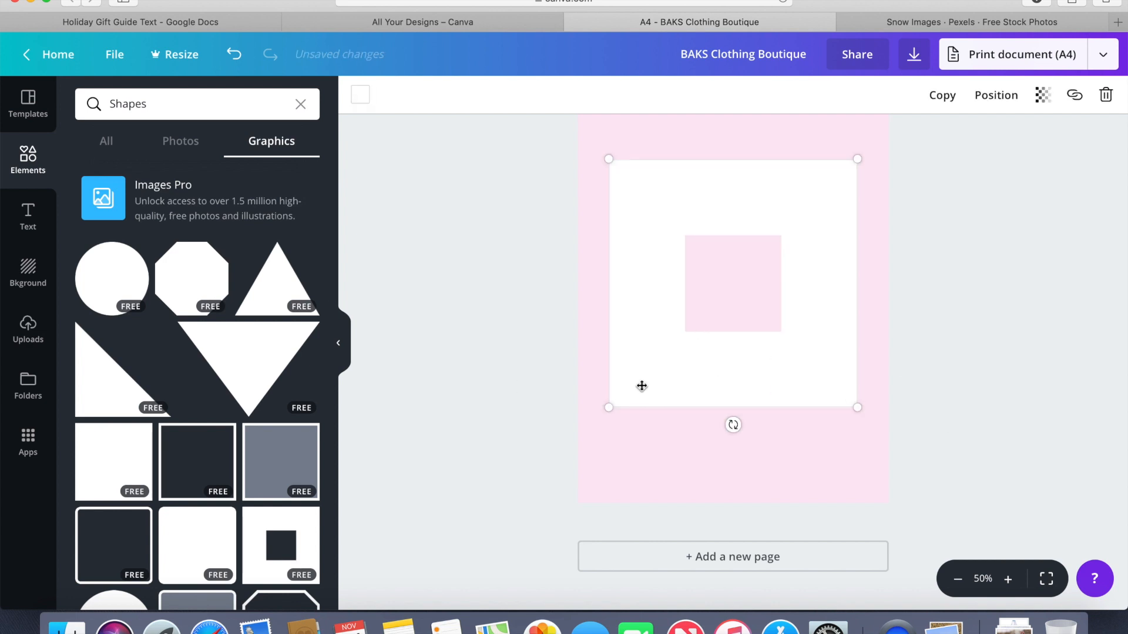
pyautogui.press('Delete')
# Add the ready-made "Merry Christmas!" text design with a sender line to the blank pink closing page
pyautogui.click(28, 217)
pyautogui.scroll(-3, 153, 407)
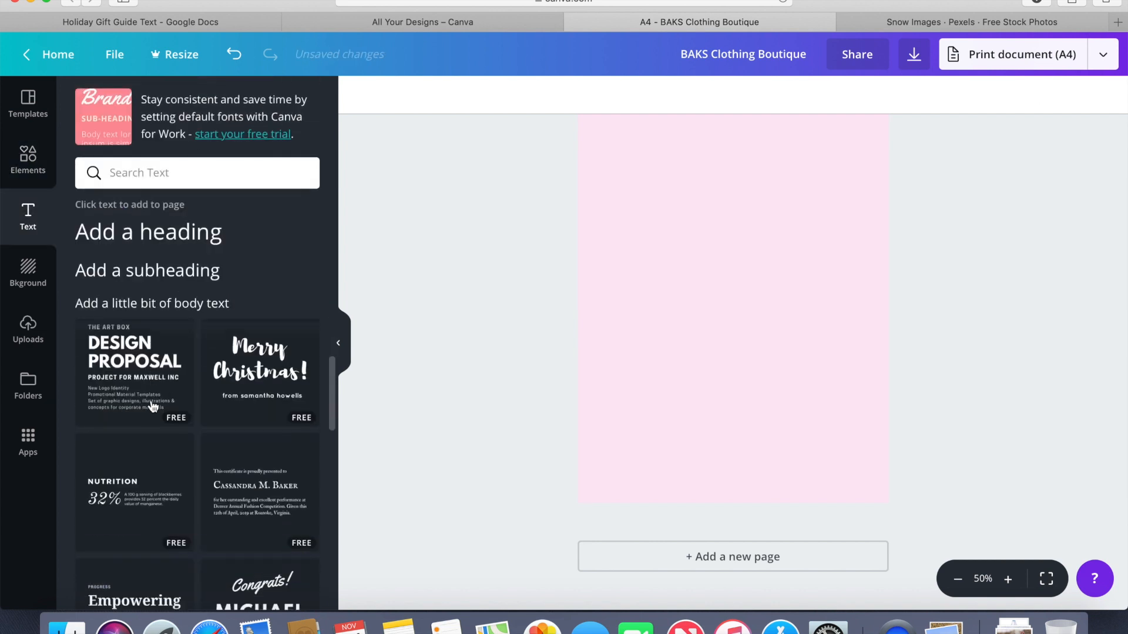
pyautogui.click(244, 430)
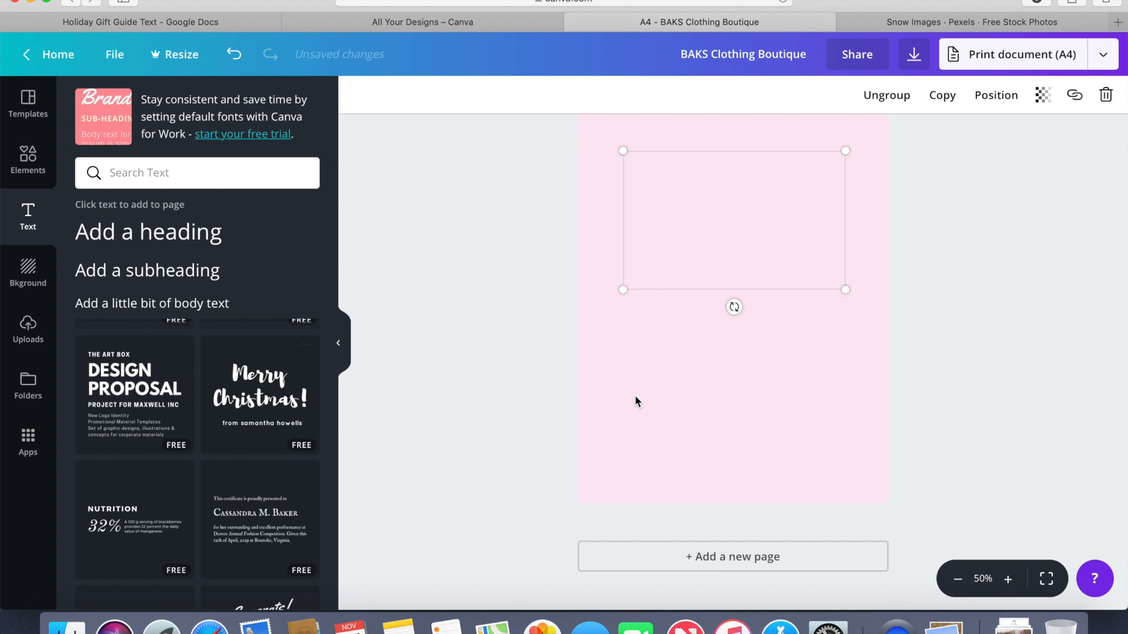
# Replace the placeholder name below the greeting so that the line reads "from LJT Collective!"
pyautogui.click(754, 277)
pyautogui.doubleClick(754, 278)
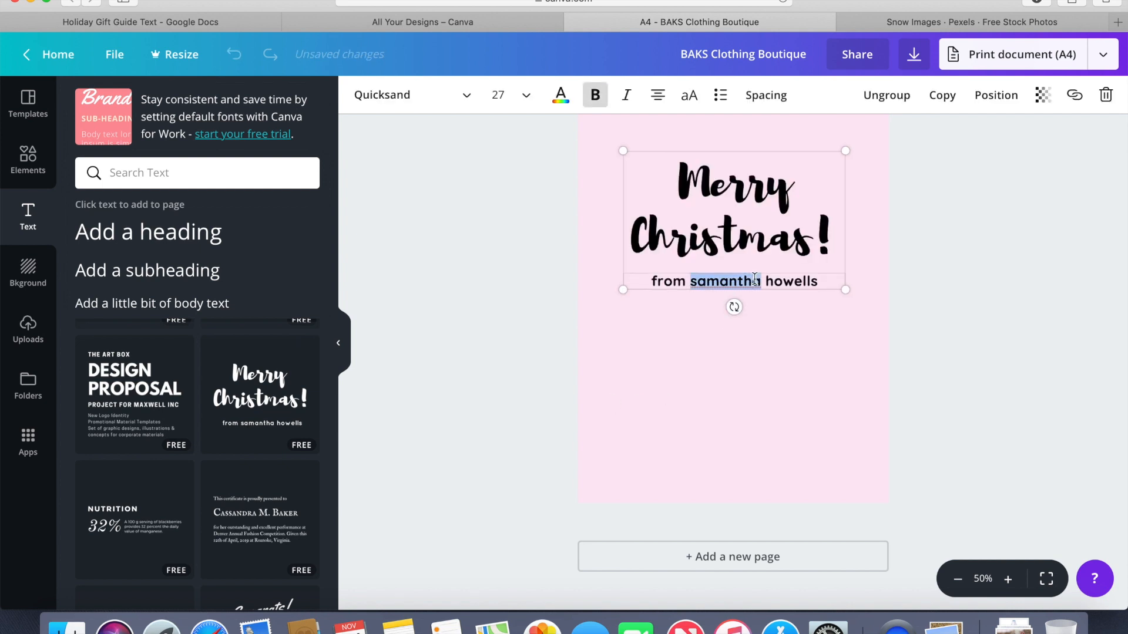
pyautogui.moveTo(826, 280); pyautogui.dragTo(747, 284)
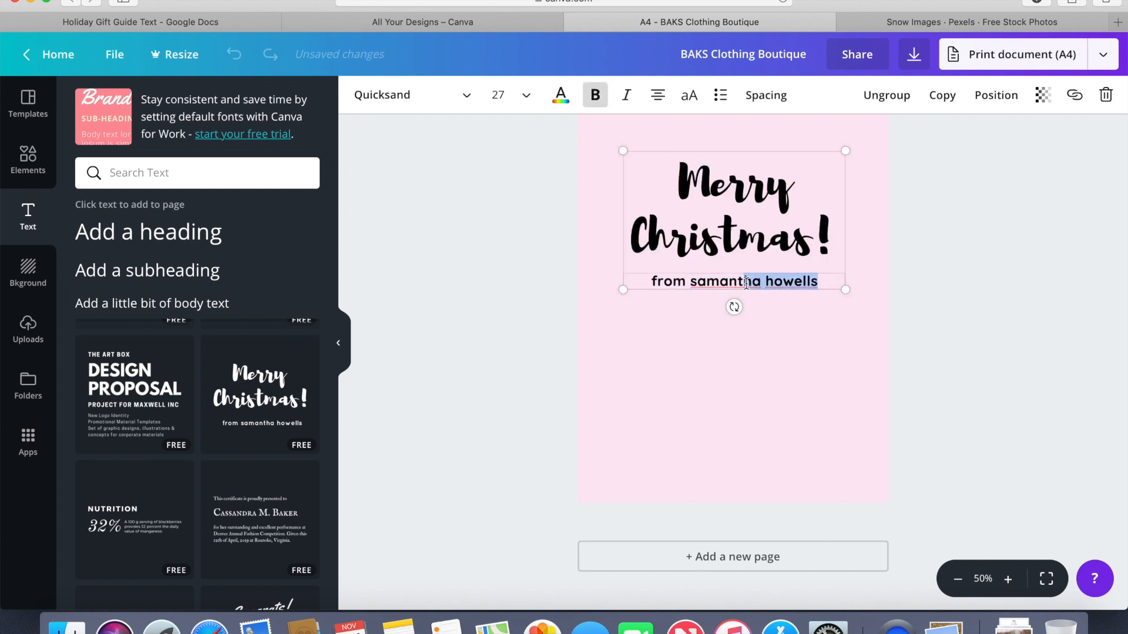
pyautogui.press('BackSpace')
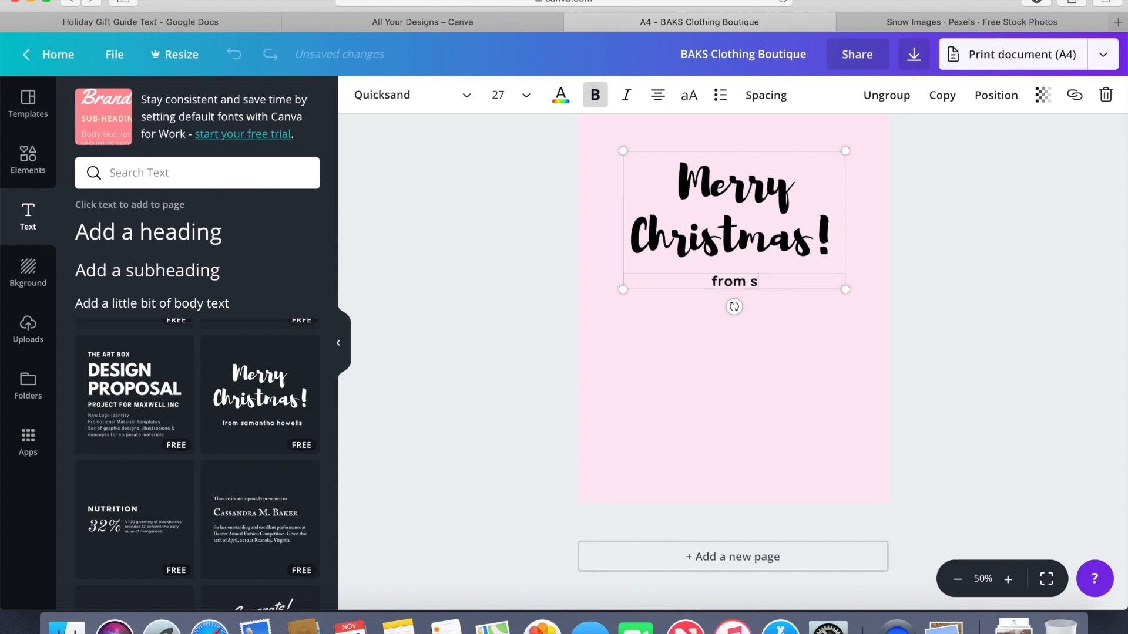
pyautogui.write('LJT Collect')
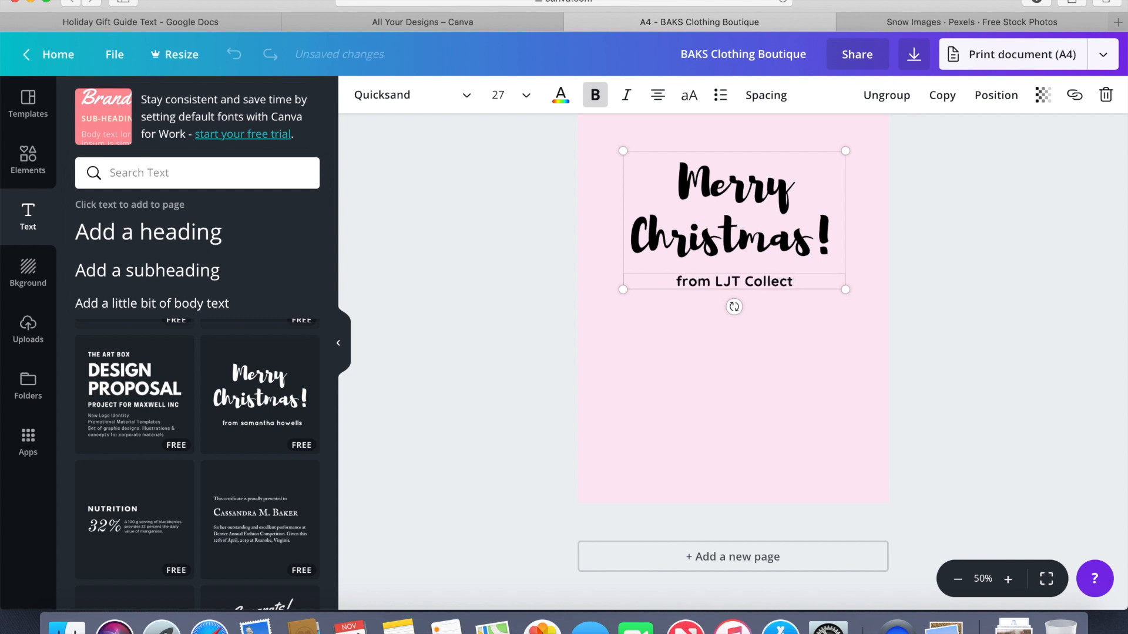
pyautogui.write('ive!')
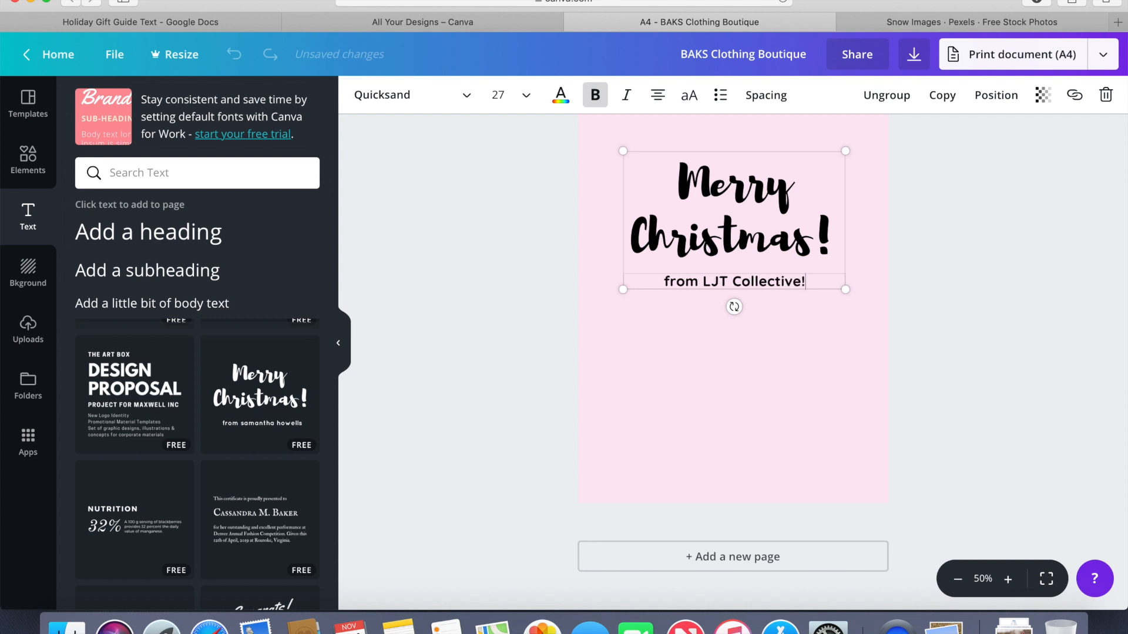
# Move the Merry Christmas text group down to the middle of the closing page and deselect it
pyautogui.moveTo(743, 214); pyautogui.dragTo(743, 277)
pyautogui.moveTo(733, 369); pyautogui.dragTo(733, 333)
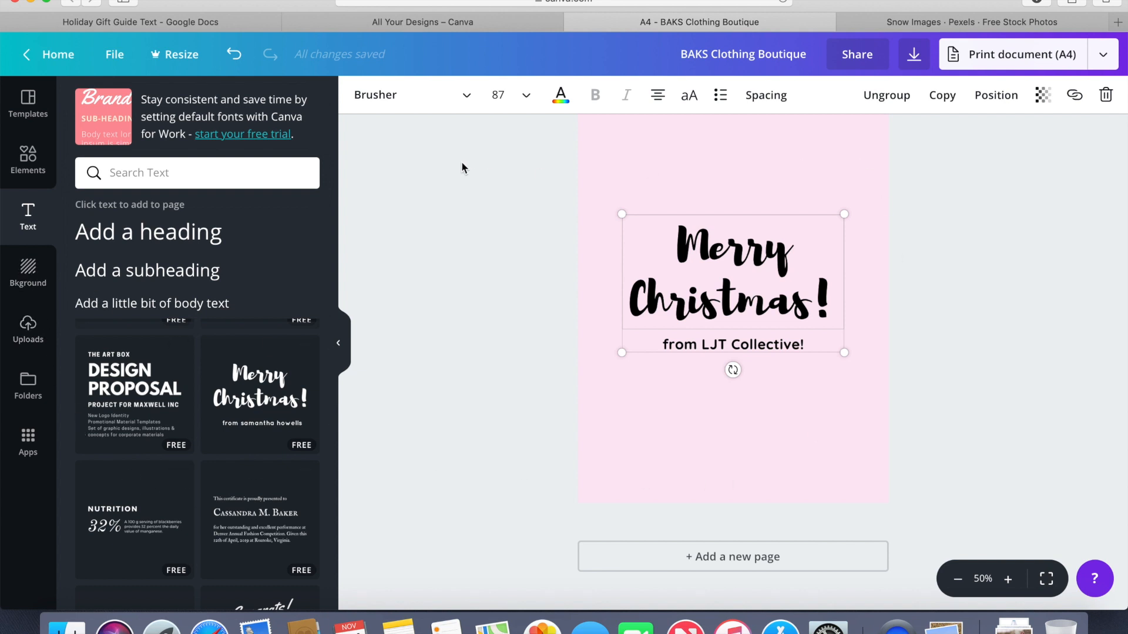
pyautogui.click(1047, 372)
# Download all six pages of the gift guide as PDF Print, without crop marks and bleed
pyautogui.scroll(3, 1047, 373)
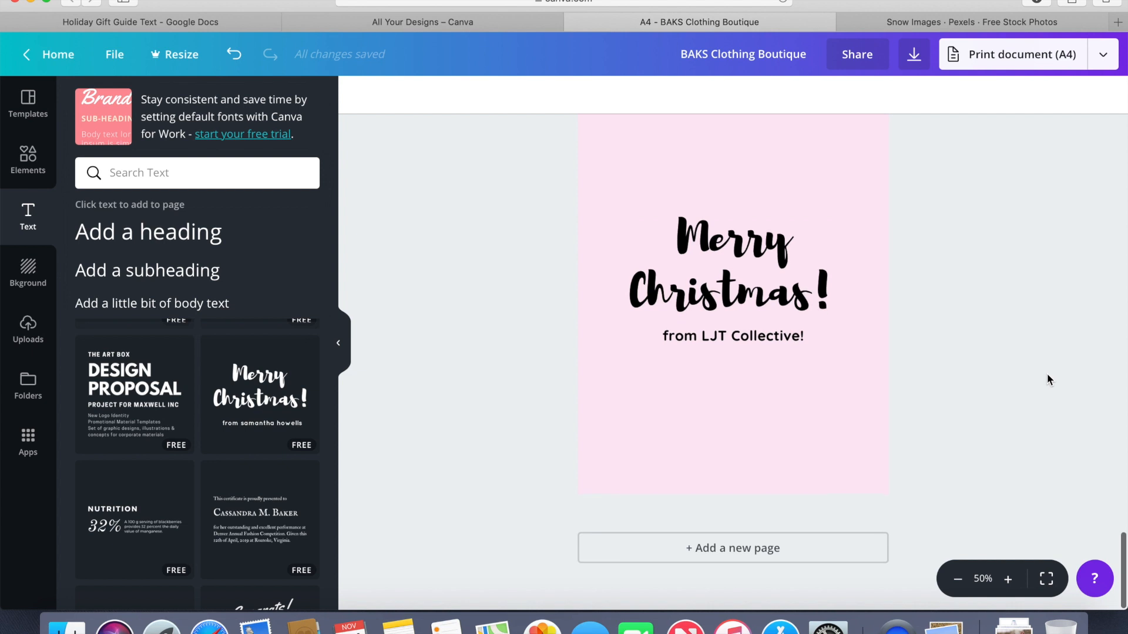
pyautogui.scroll(4, 1047, 380)
pyautogui.scroll(-3, 1047, 380)
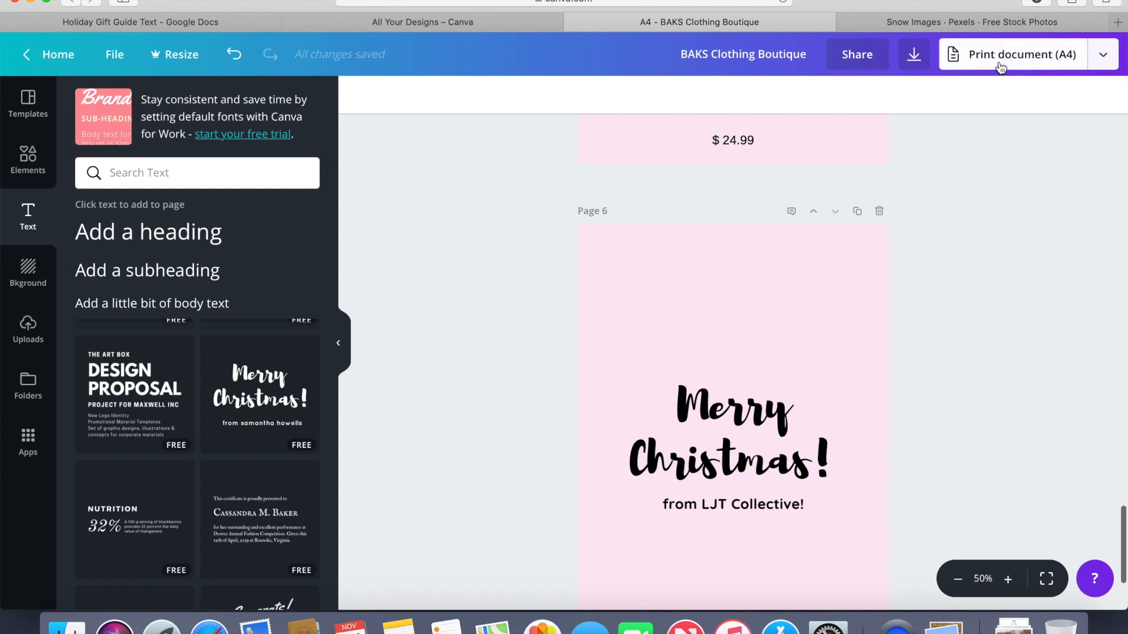
pyautogui.click(917, 66)
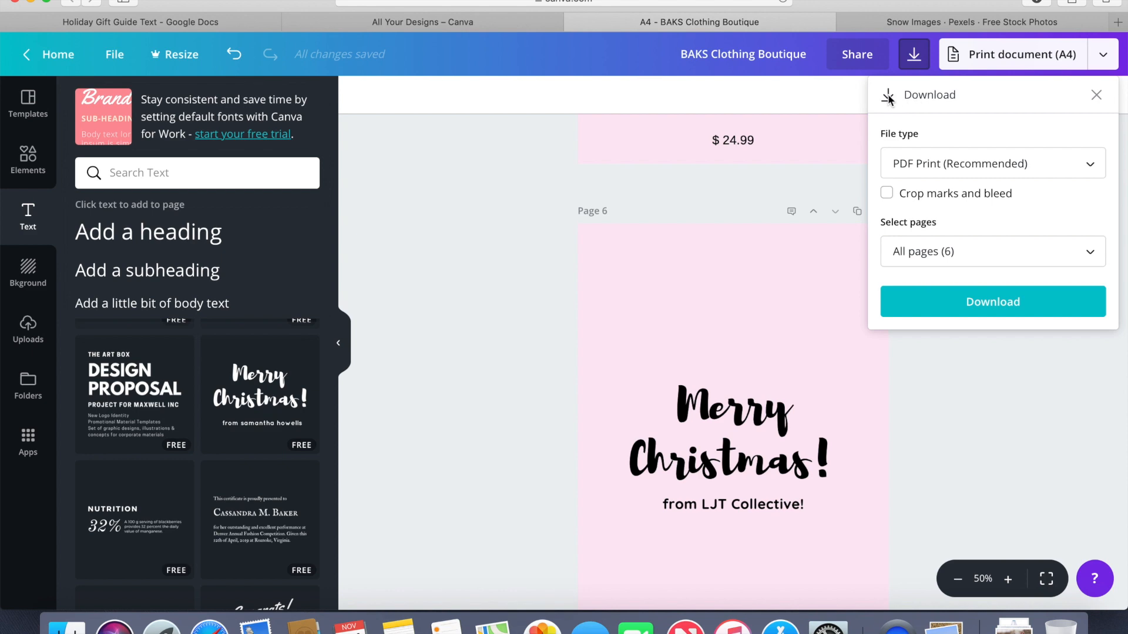
pyautogui.click(991, 303)
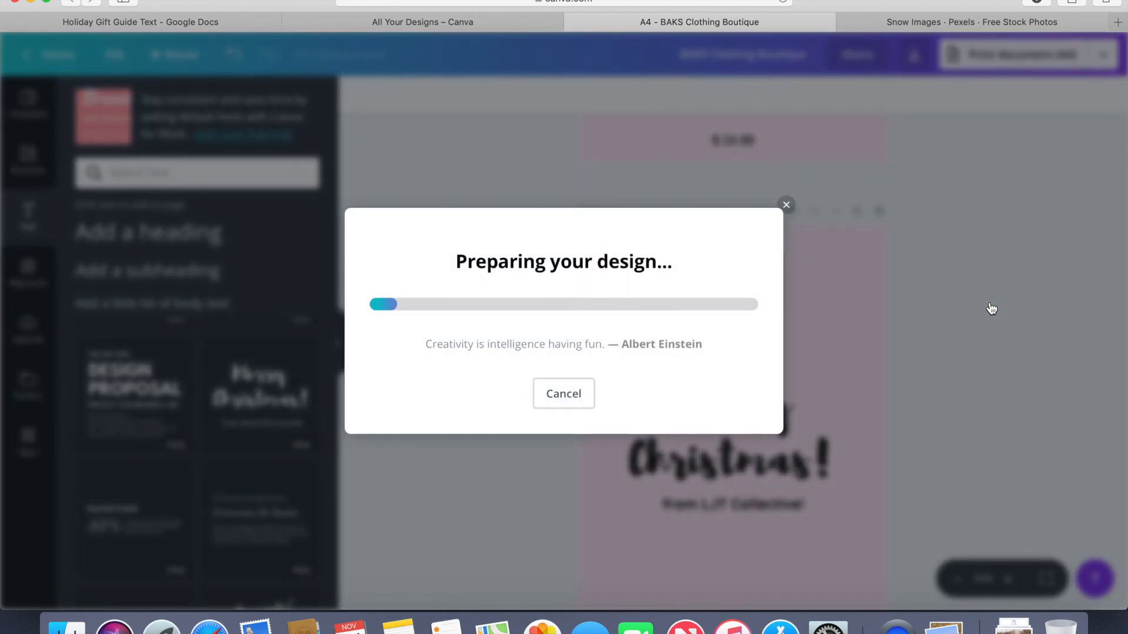